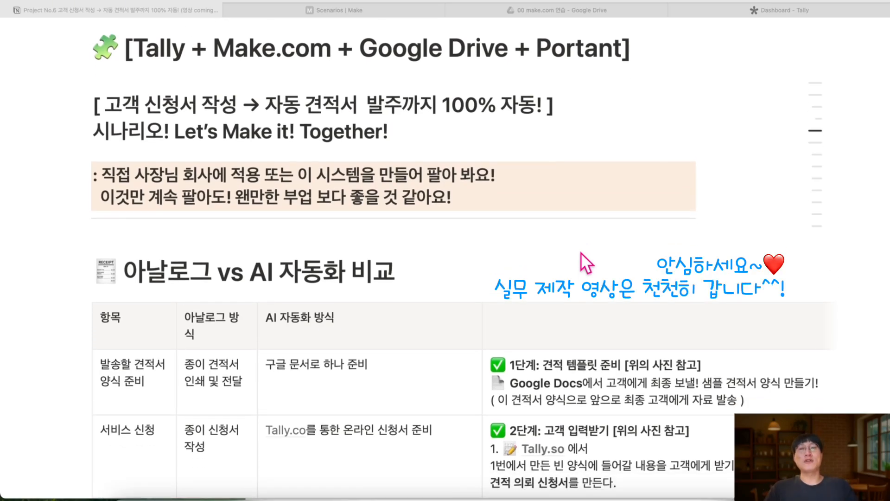
Scroll through the Notion page to review its contents
scroll(580, 252, up, 1)
scroll(583, 262, down, 1)
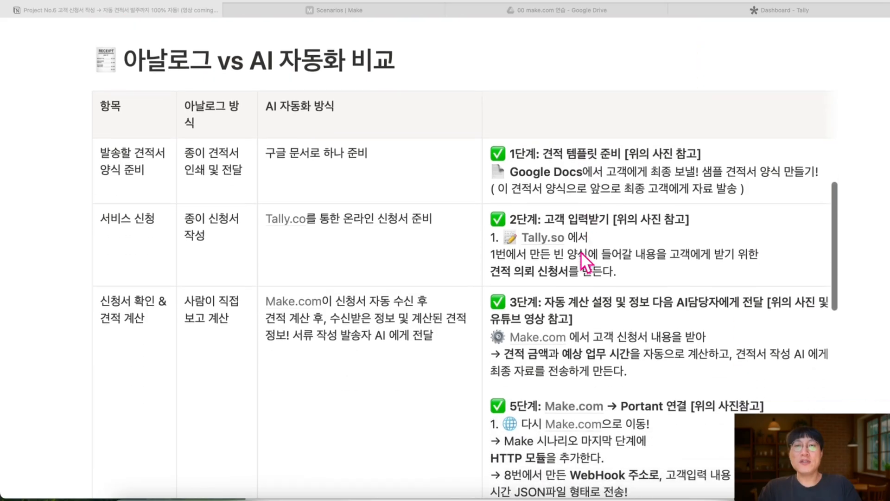
scroll(580, 251, down, 1)
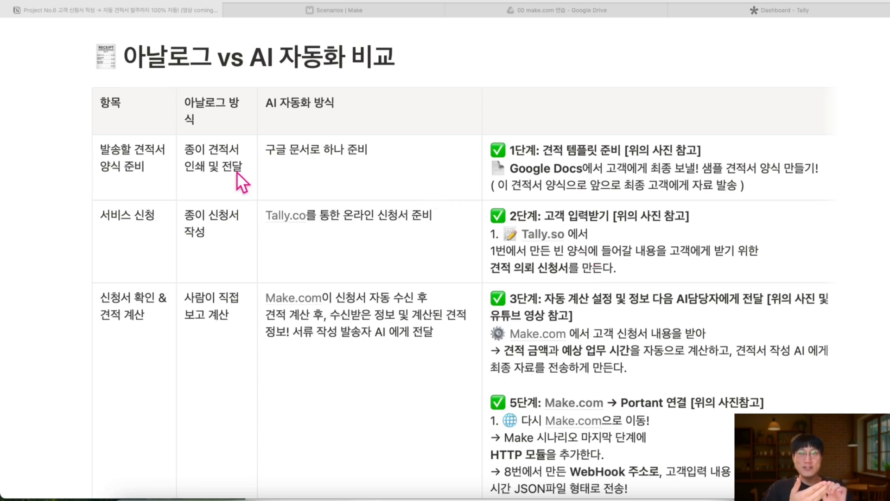
scroll(218, 252, down, 1)
scroll(210, 291, down, 1)
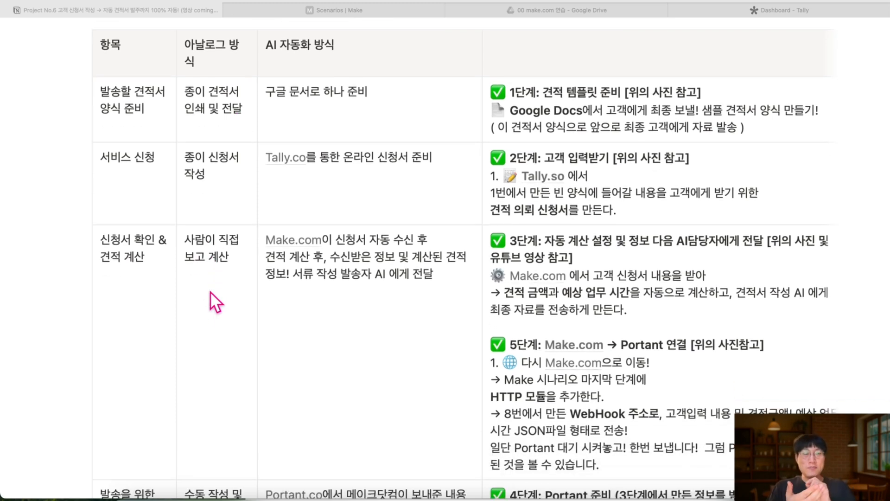
scroll(210, 291, down, 5)
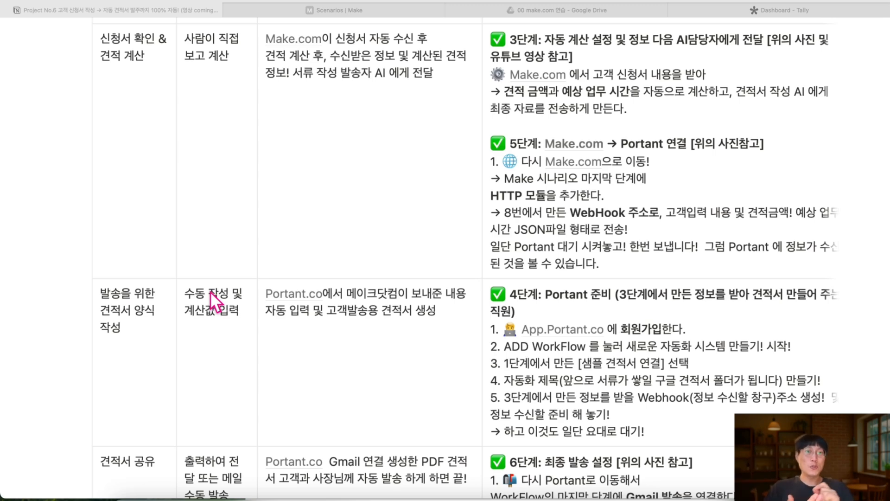
scroll(210, 291, down, 3)
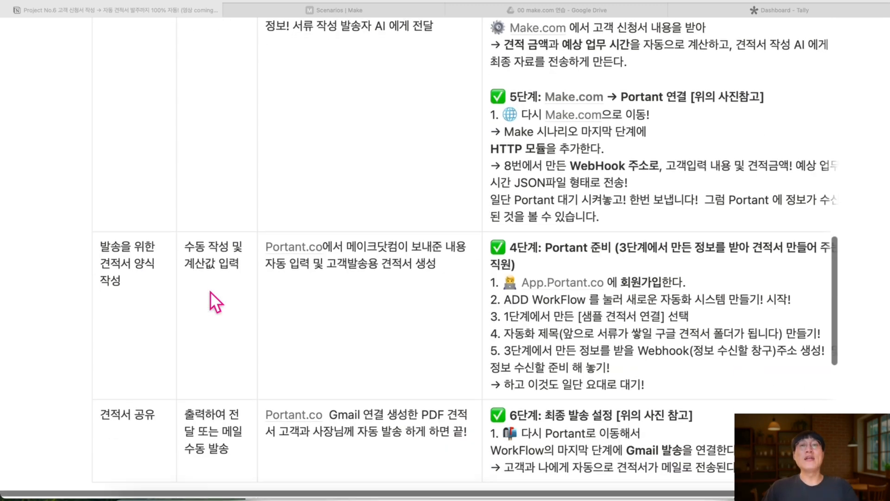
scroll(210, 291, up, 2)
scroll(210, 291, up, 2)
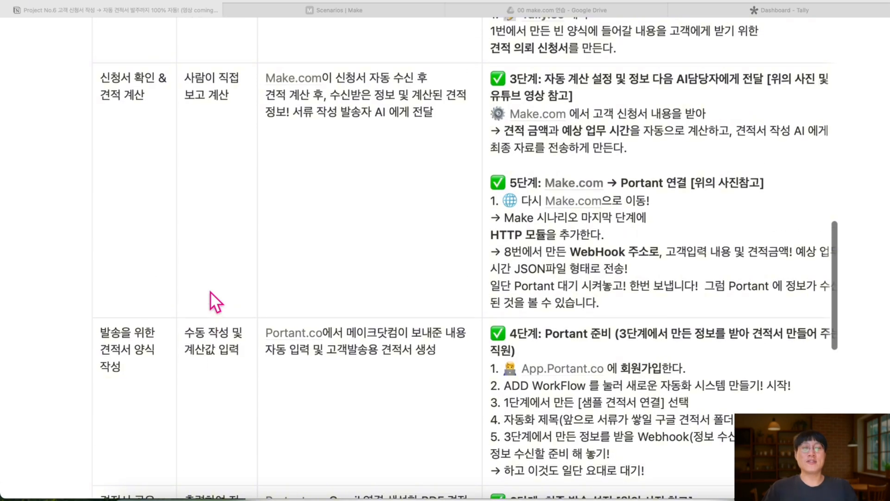
scroll(210, 291, up, 1)
scroll(228, 230, up, 5)
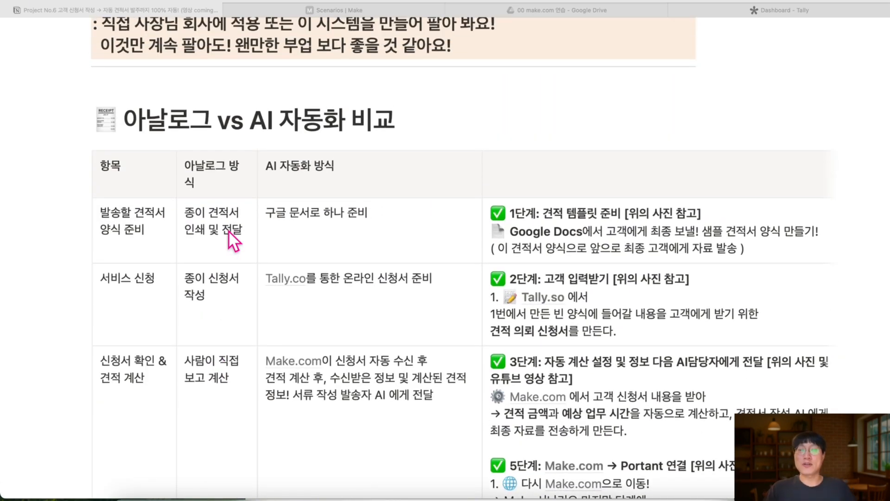
scroll(228, 230, up, 2)
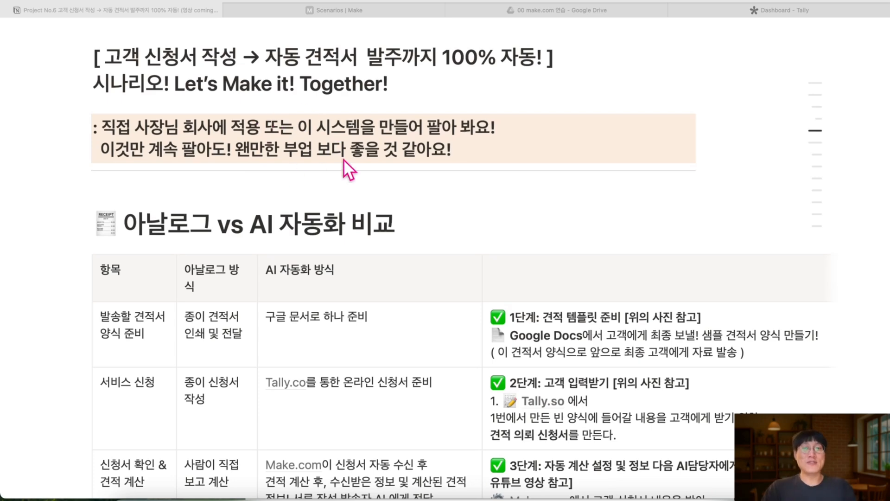
scroll(343, 159, down, 1)
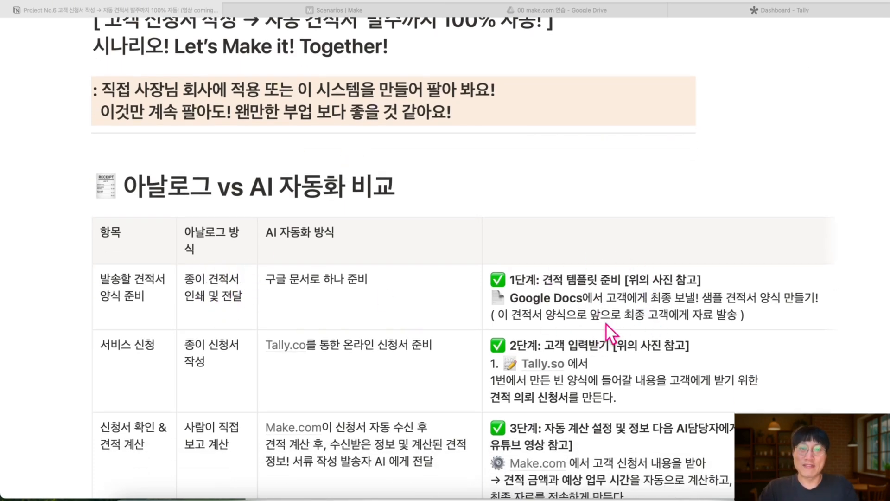
scroll(605, 322, down, 1)
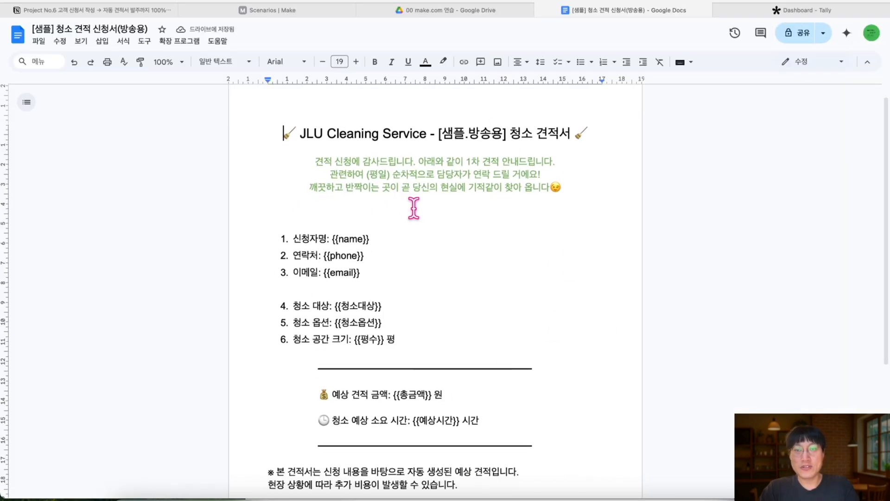
Return to the Notion project page, open Project No.6 and select the first table row's item text
click(67, 11)
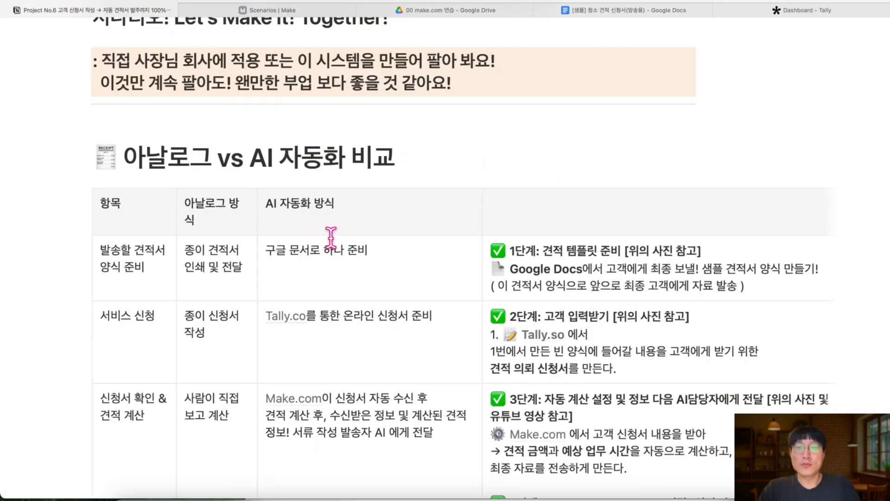
scroll(331, 237, down, 2)
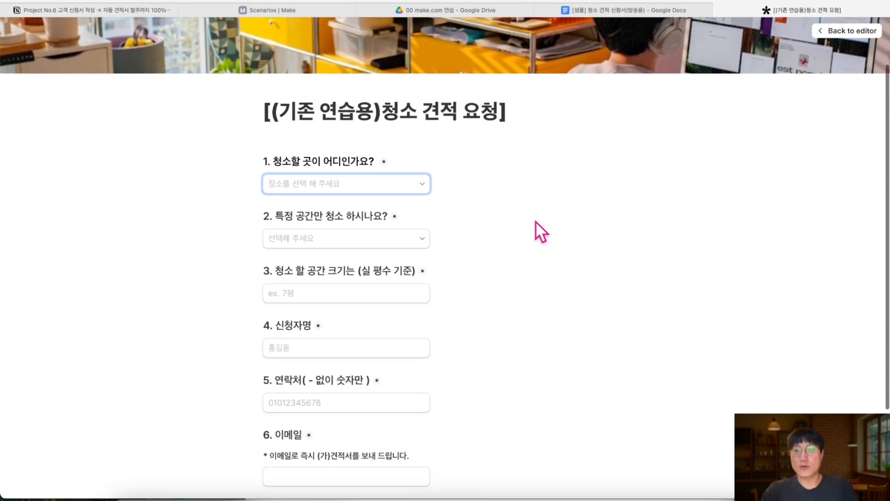
scroll(536, 222, down, 3)
scroll(535, 221, down, 1)
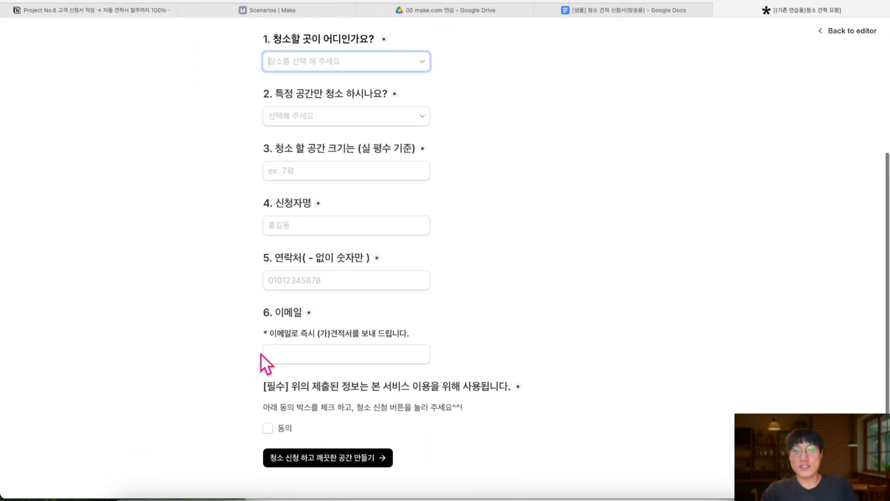
click(143, 10)
scroll(447, 280, down, 1)
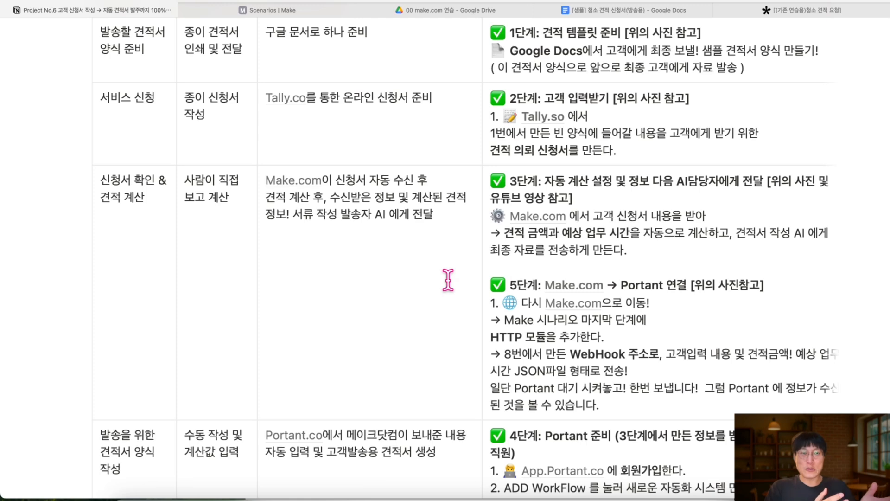
scroll(448, 280, up, 2)
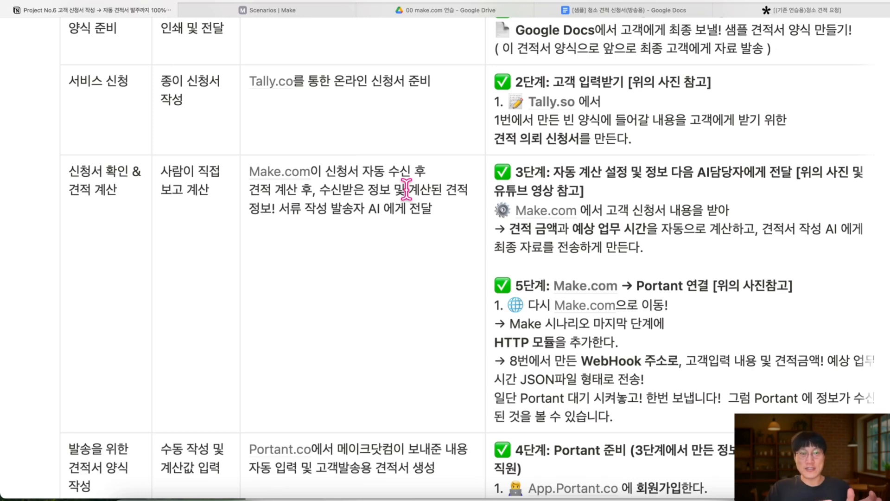
scroll(406, 188, down, 5)
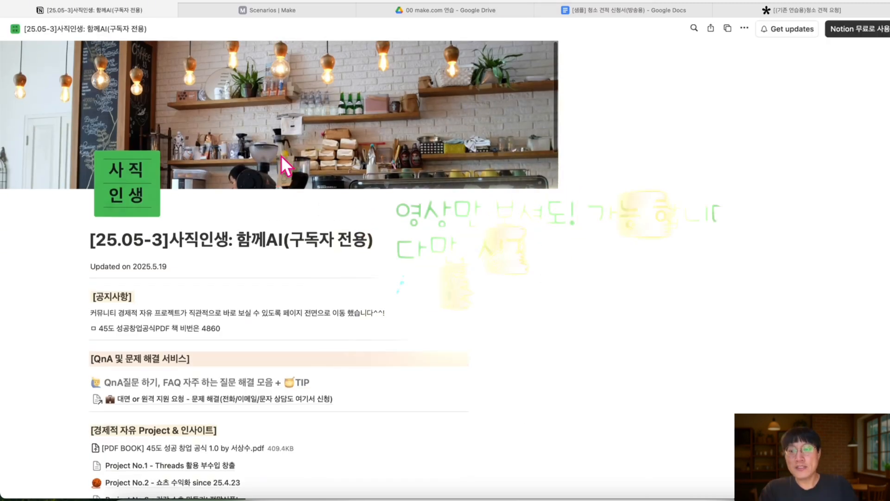
scroll(281, 154, down, 5)
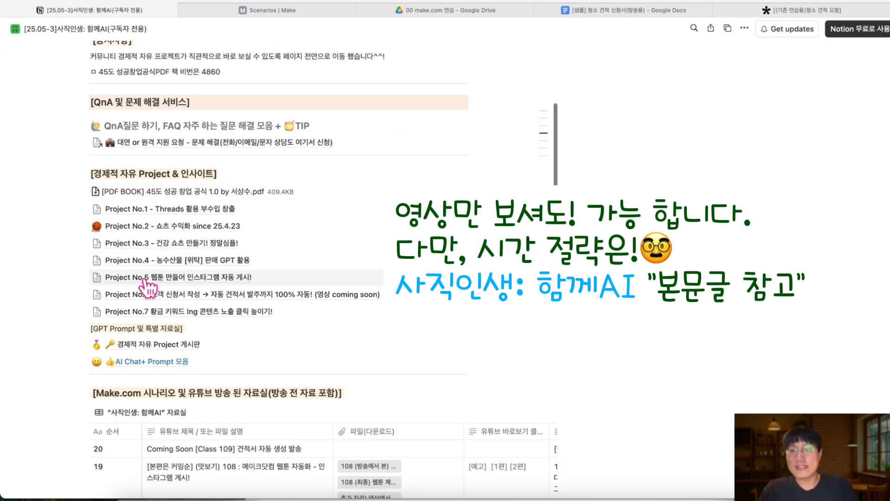
click(192, 296)
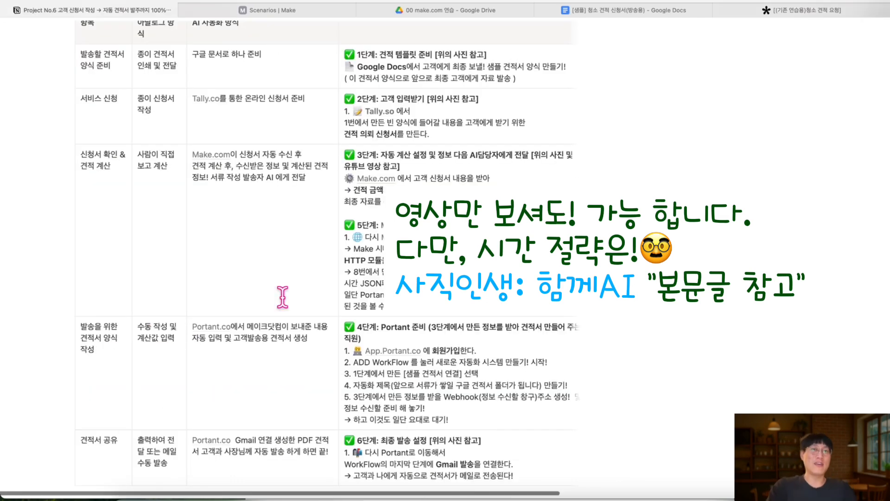
scroll(282, 297, up, 3)
scroll(107, 179, up, 1)
drag(80, 187, 118, 199)
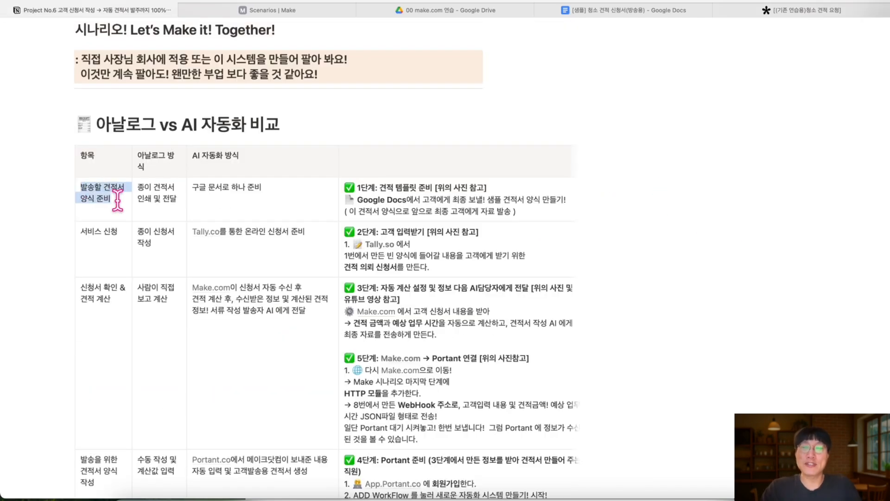
Create a blank Google Docs document inside the 00 make.com 연습 Drive folder
click(447, 13)
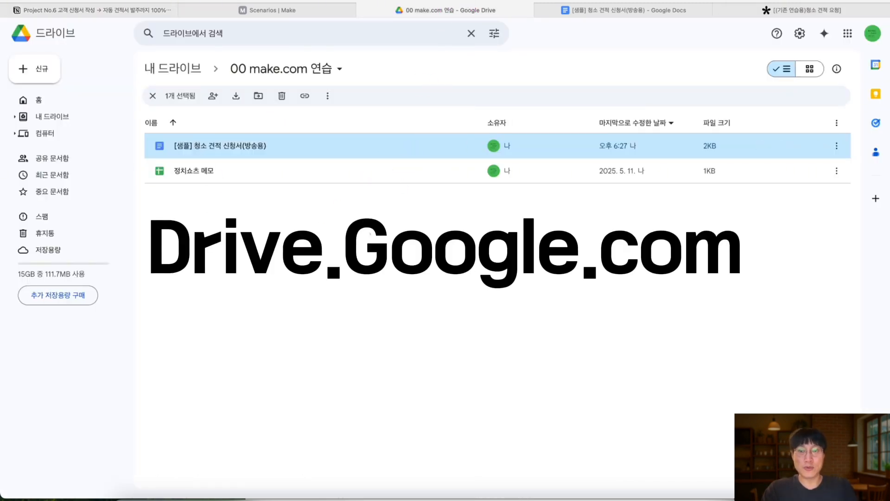
click(39, 73)
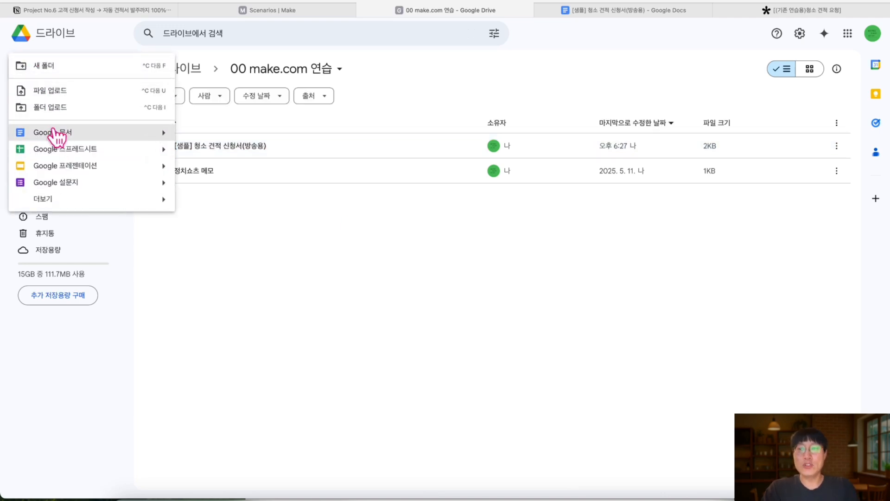
mouse_move(168, 135)
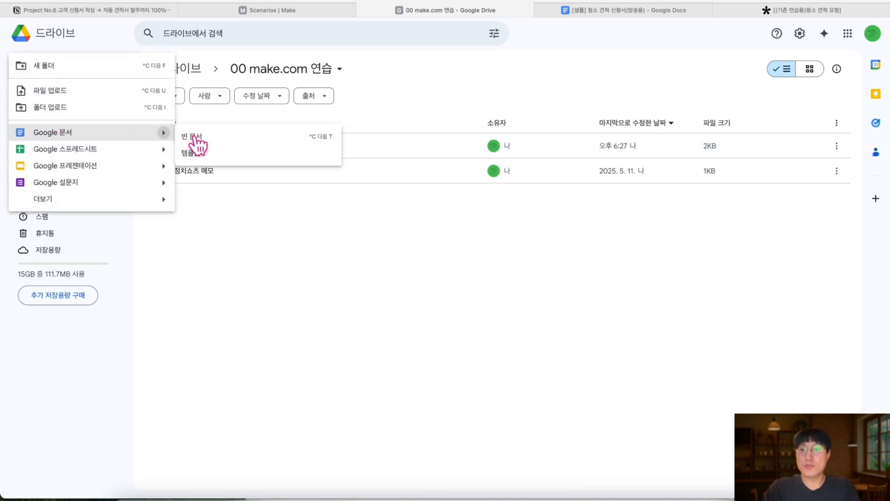
click(195, 140)
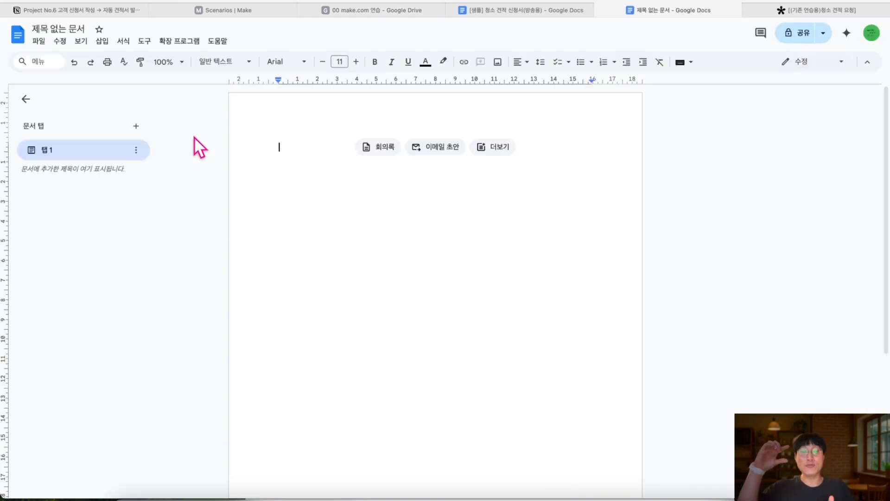
Change the 제목 없는 문서 title to '청소 요청 견적서 자동 발송(방송용)', correcting a typo
click(77, 28)
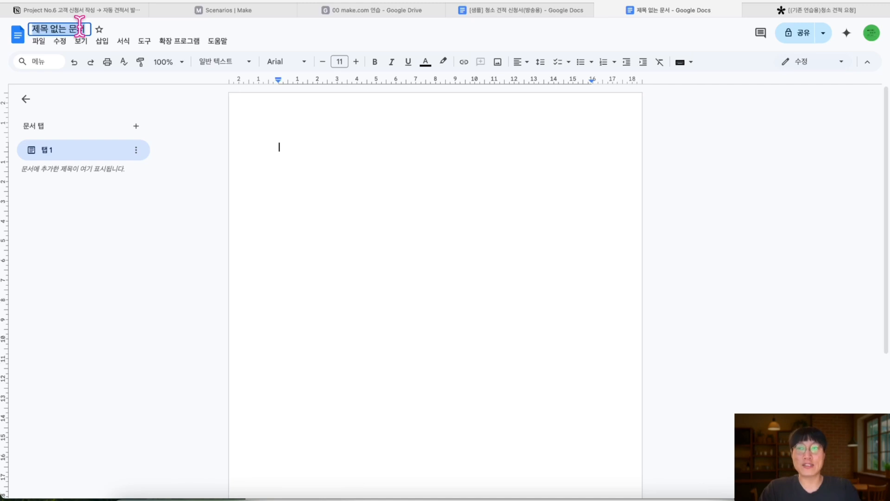
text(처)
text(소)
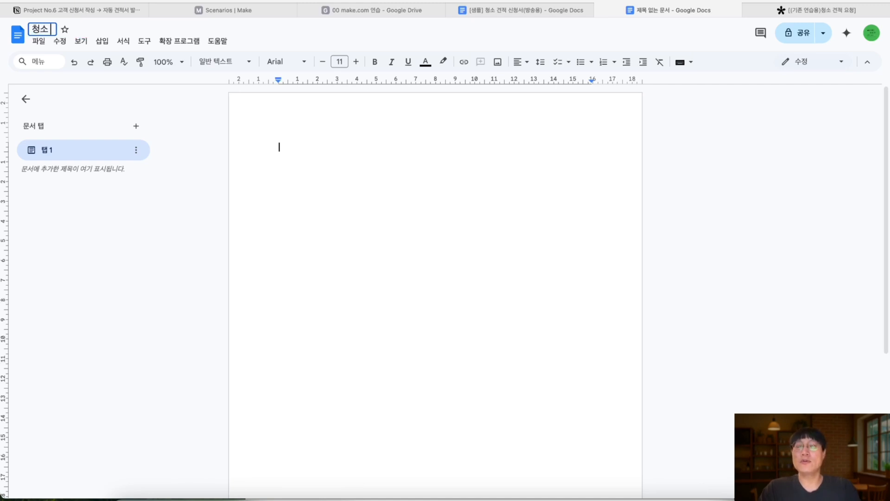
text( 요청 견적서 지)
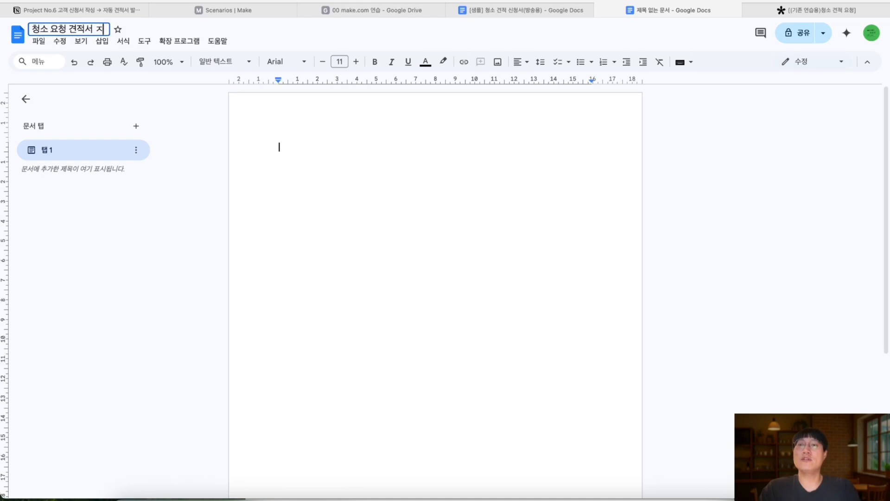
key(BackSpace)
text(자동 발송)
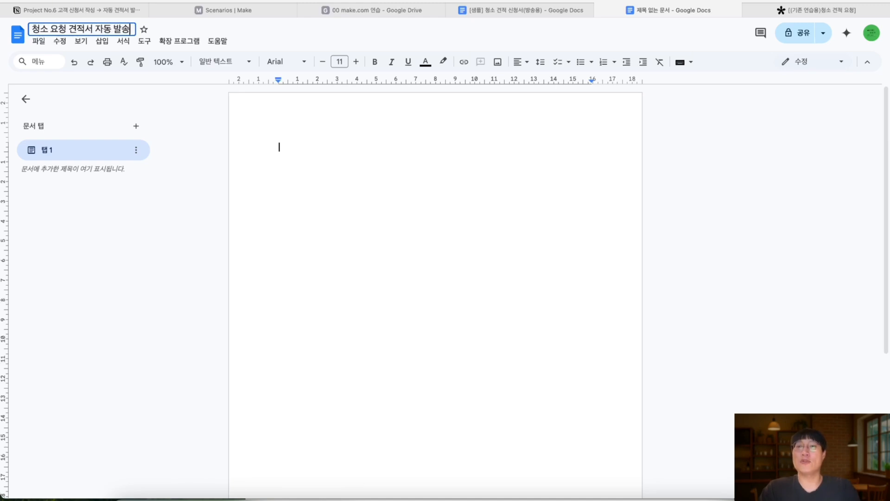
text((방송)
text(용))
key(Return)
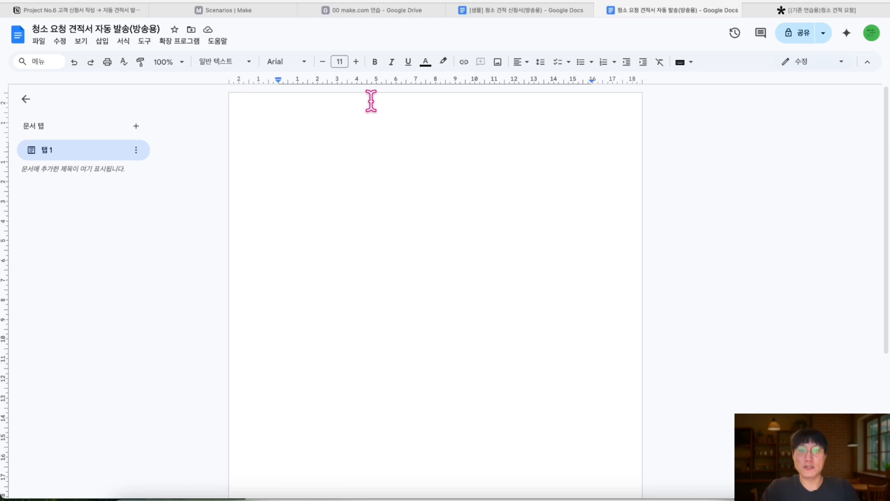
Copy the quote template text from the sample request document and paste it into the new document
click(521, 14)
scroll(391, 221, down, 1)
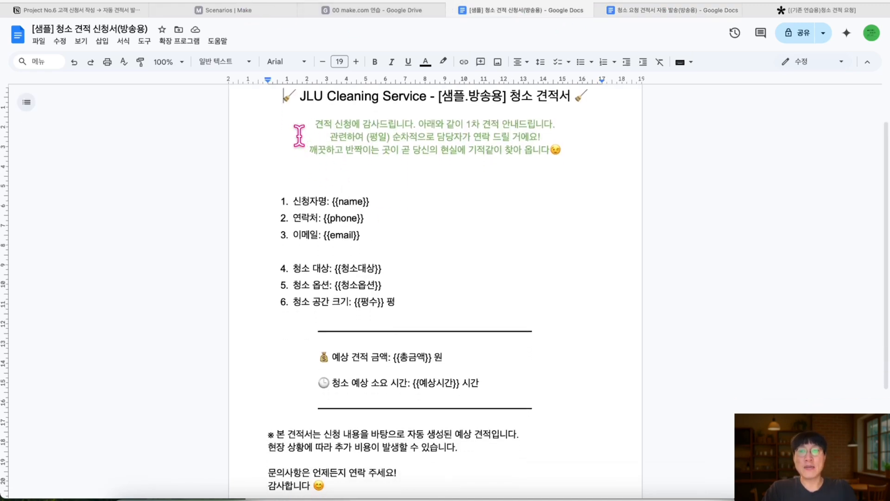
drag(284, 95, 435, 459)
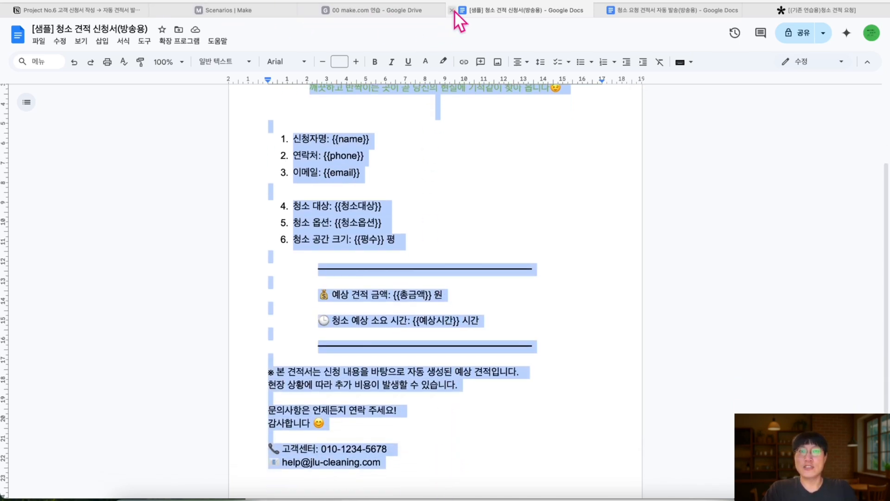
click(452, 10)
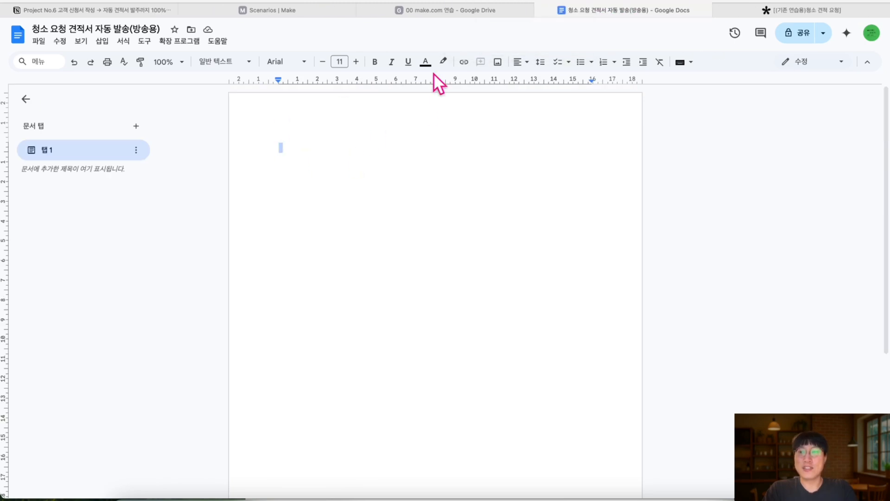
key(super+v)
scroll(408, 141, up, 5)
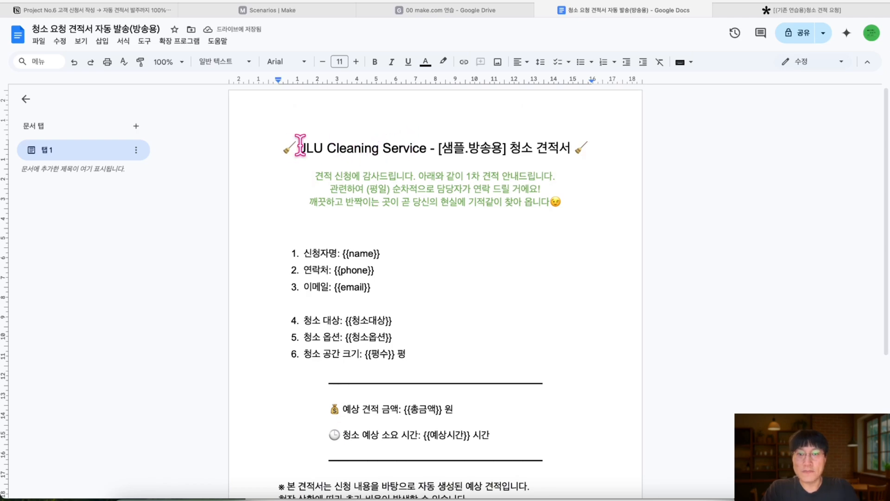
drag(284, 148, 480, 154)
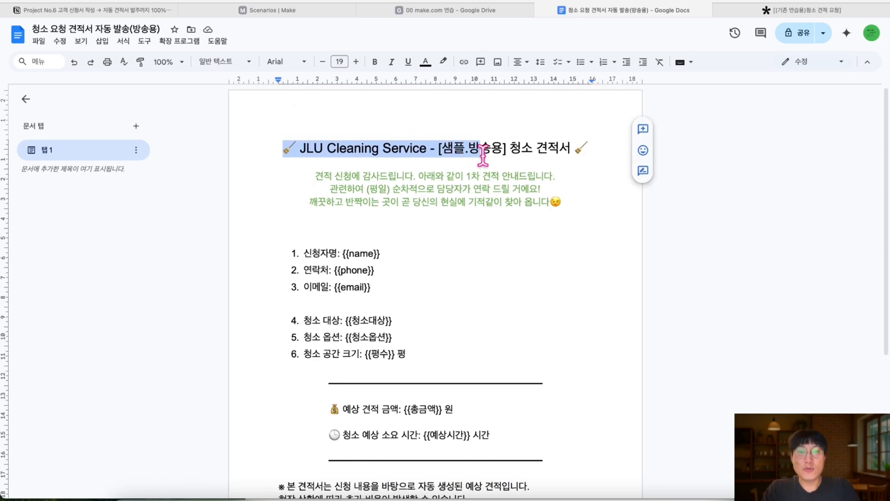
scroll(481, 155, up, 5)
click(397, 154)
scroll(167, 138, down, 2)
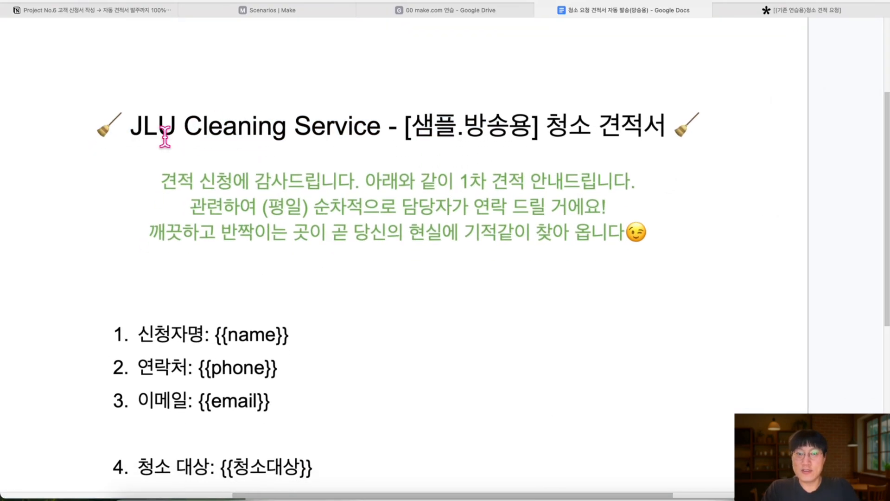
scroll(164, 137, down, 5)
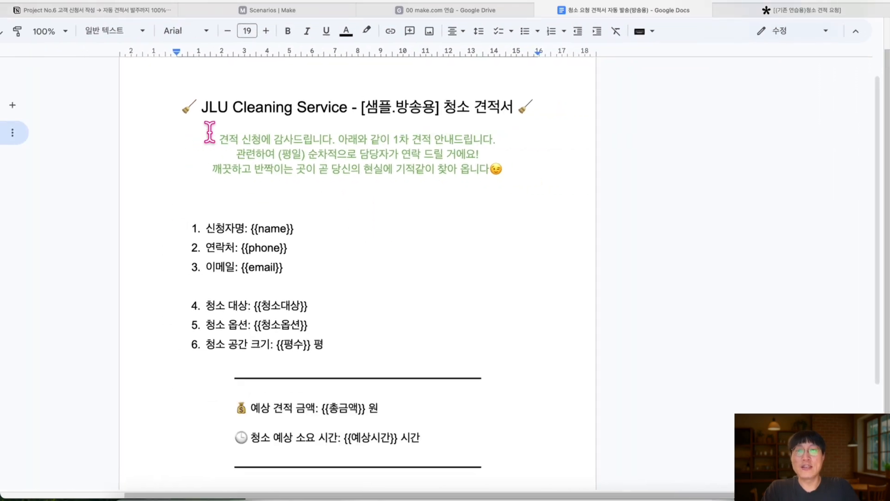
scroll(318, 165, down, 1)
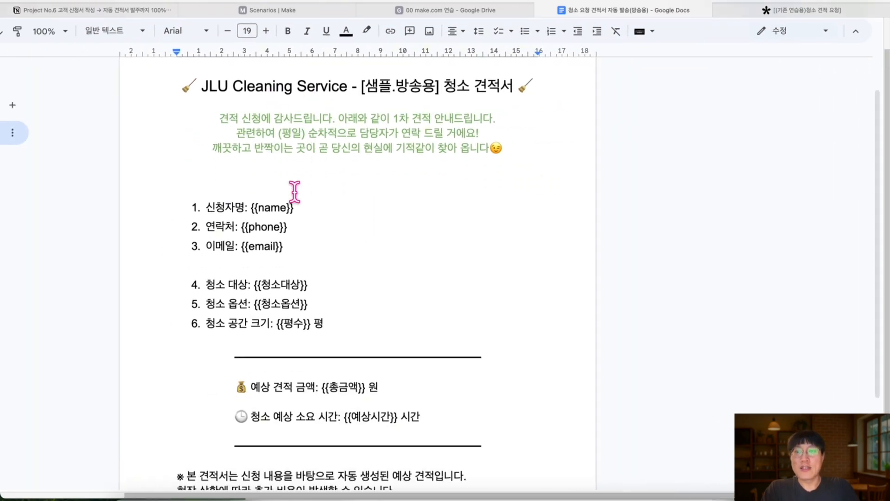
double_click(226, 206)
drag(207, 226, 239, 247)
scroll(254, 220, up, 5)
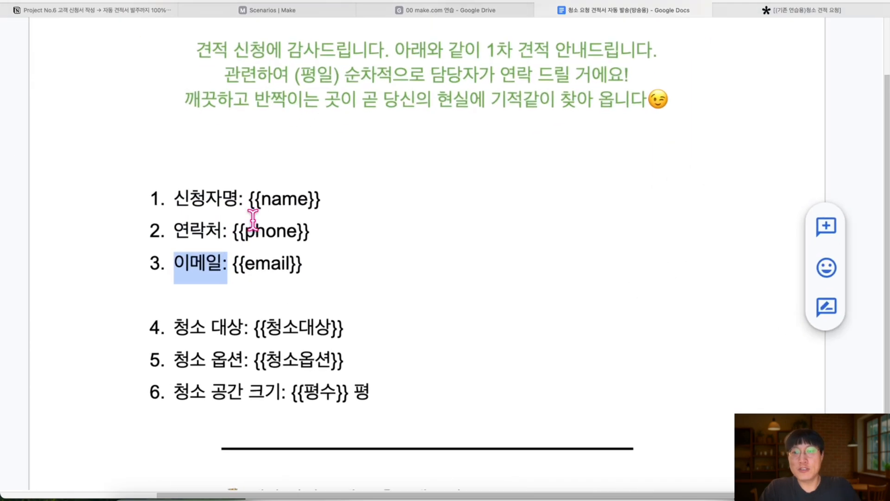
drag(247, 199, 331, 201)
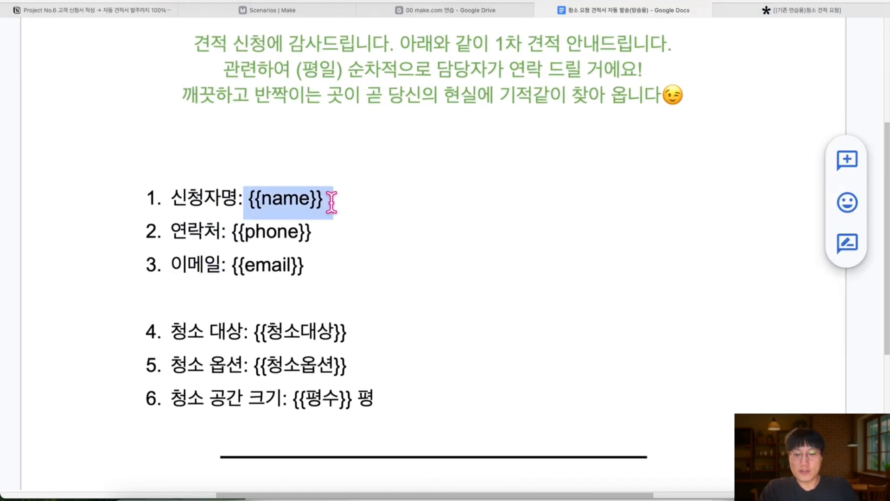
key(BackSpace)
key(Return)
scroll(328, 199, down, 5)
drag(375, 273, 335, 273)
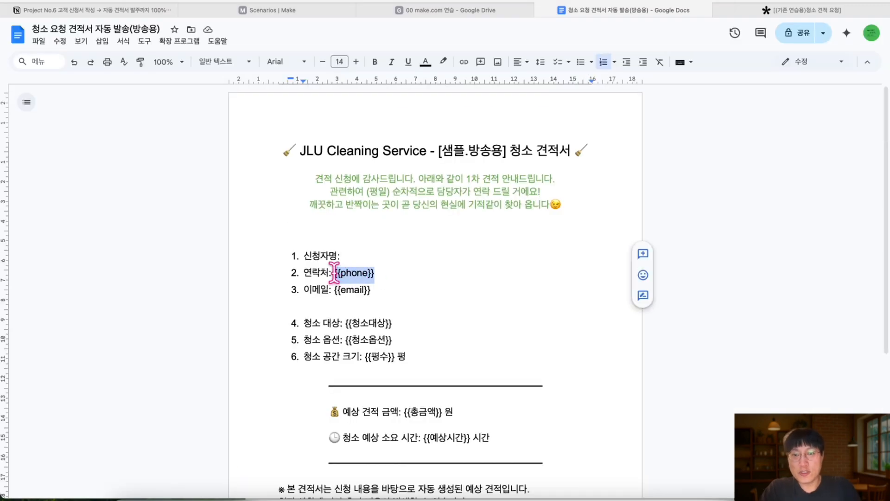
key(BackSpace)
drag(385, 292, 335, 290)
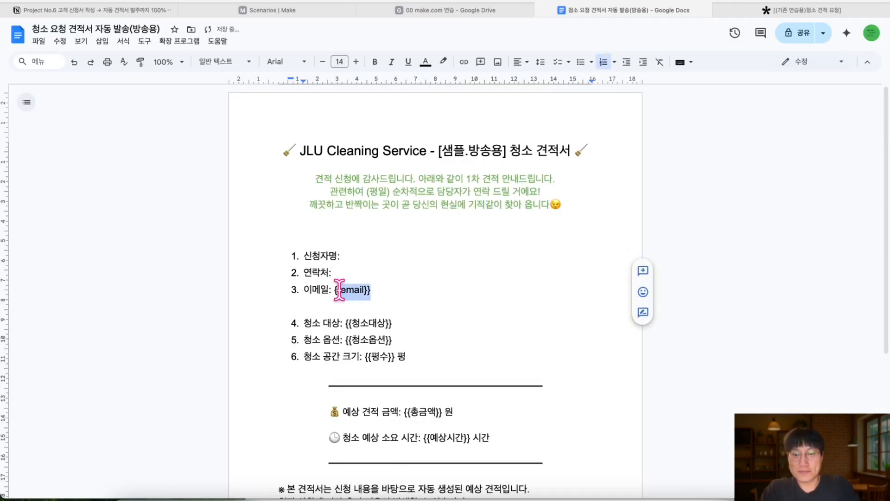
key(BackSpace)
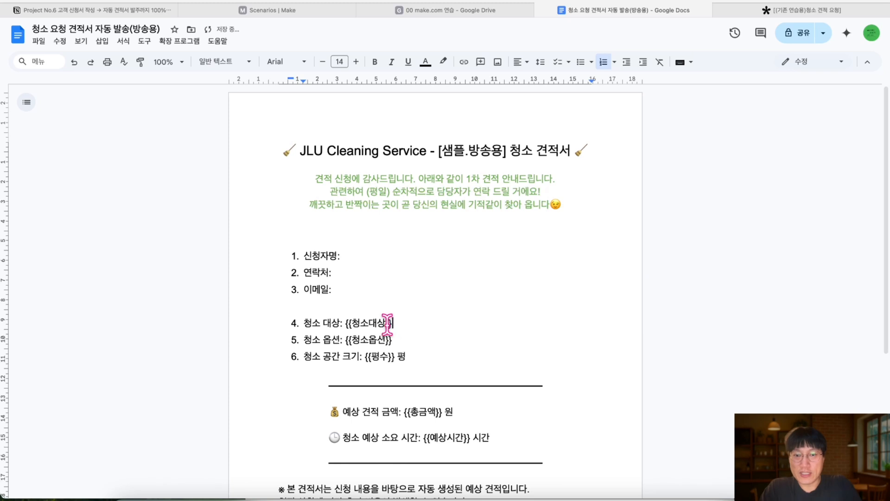
drag(394, 323, 347, 323)
key(BackSpace)
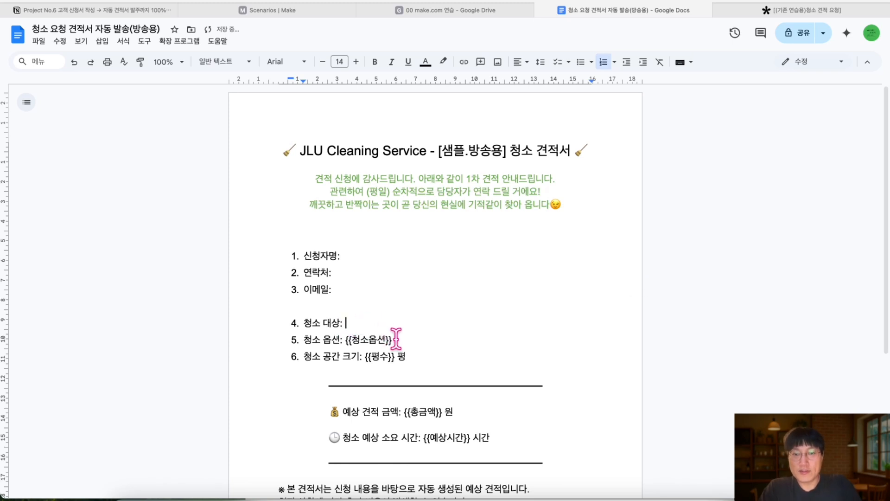
drag(394, 339, 344, 339)
key(BackSpace)
drag(398, 356, 366, 356)
key(BackSpace)
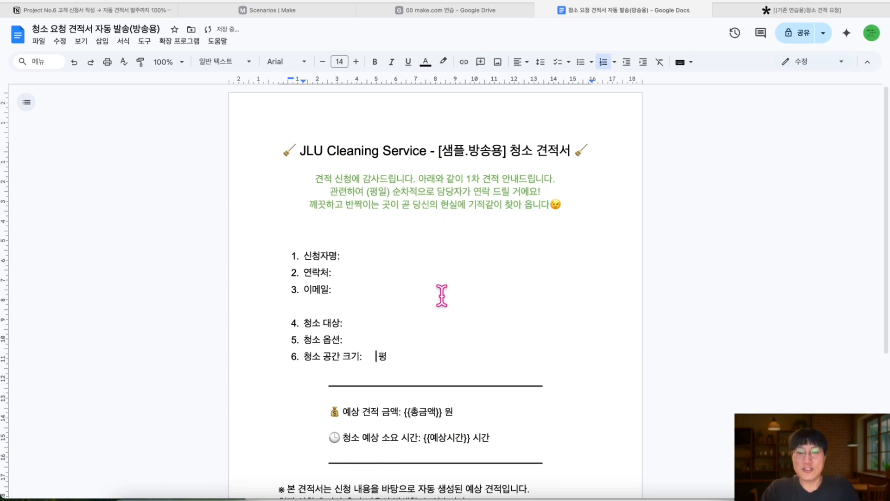
key(ctrl+Tab)
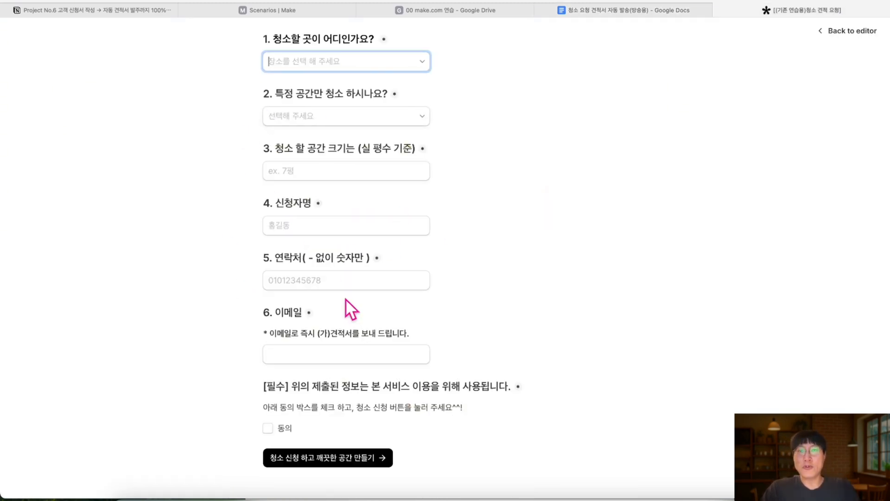
click(333, 70)
click(332, 99)
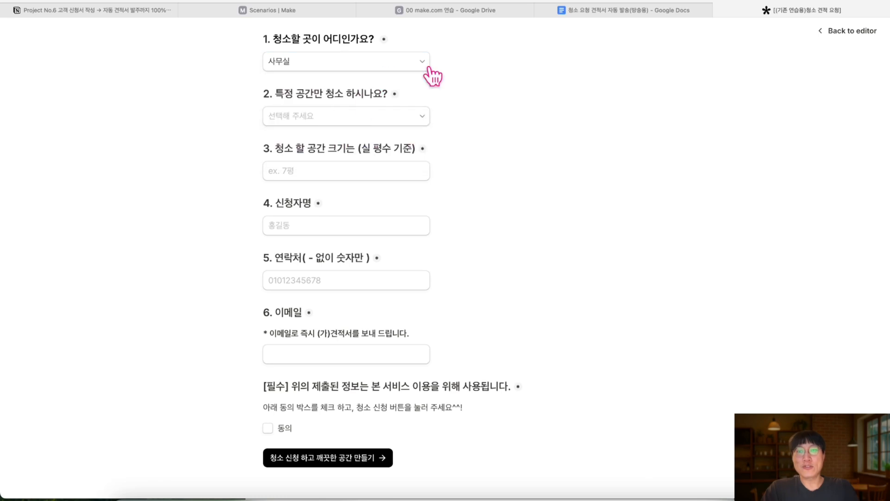
click(595, 7)
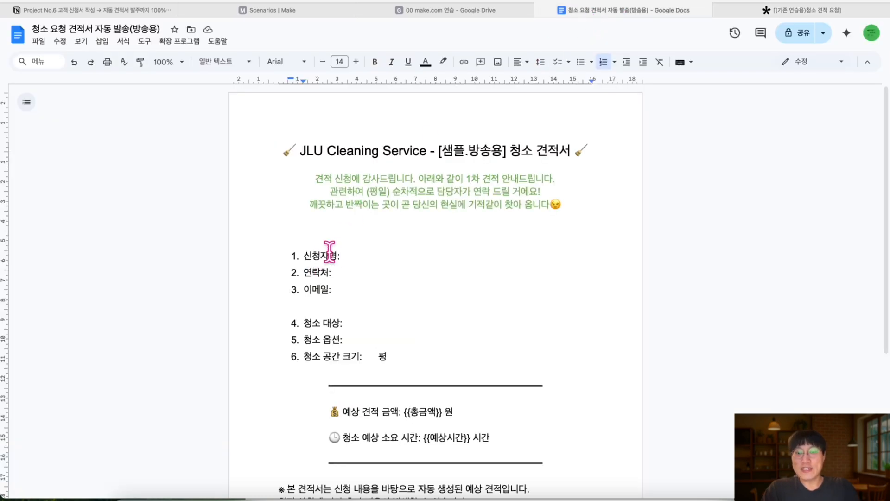
key(super+z)
key(super+z)
key(super+z)
key(super+z)
key(super+z)
key(super+z)
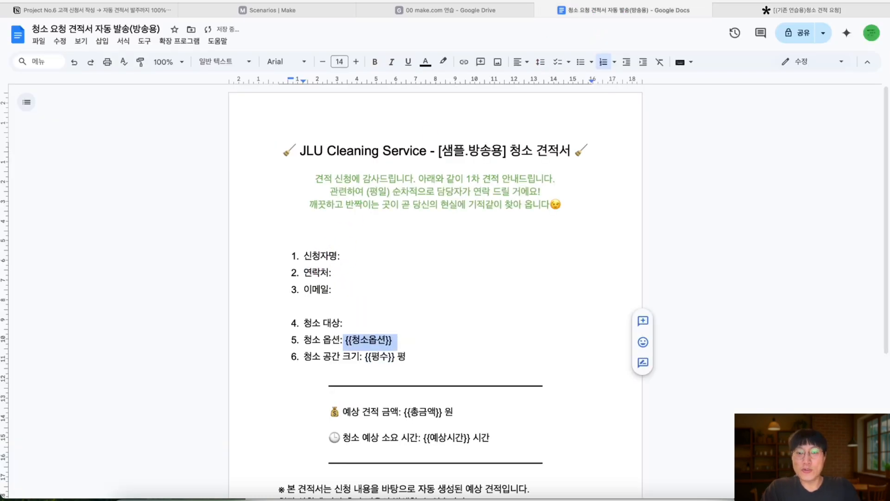
scroll(374, 260, down, 1)
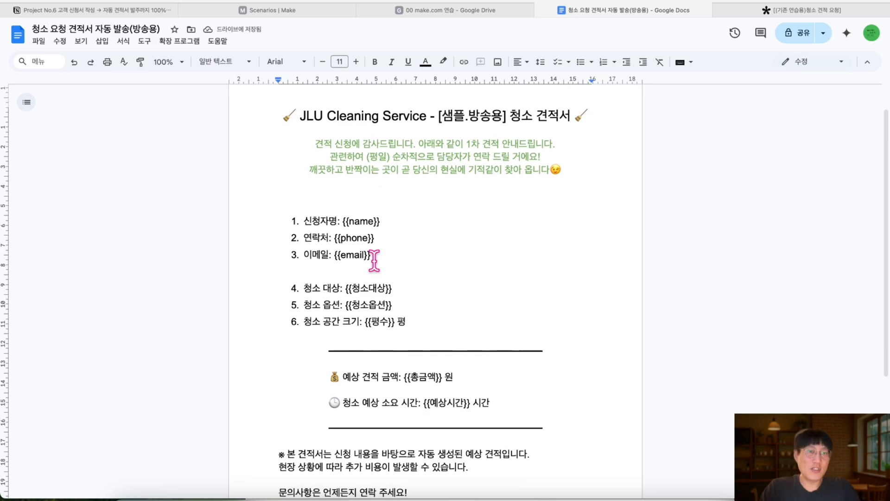
scroll(375, 260, up, 5)
scroll(373, 260, down, 1)
drag(326, 149, 388, 148)
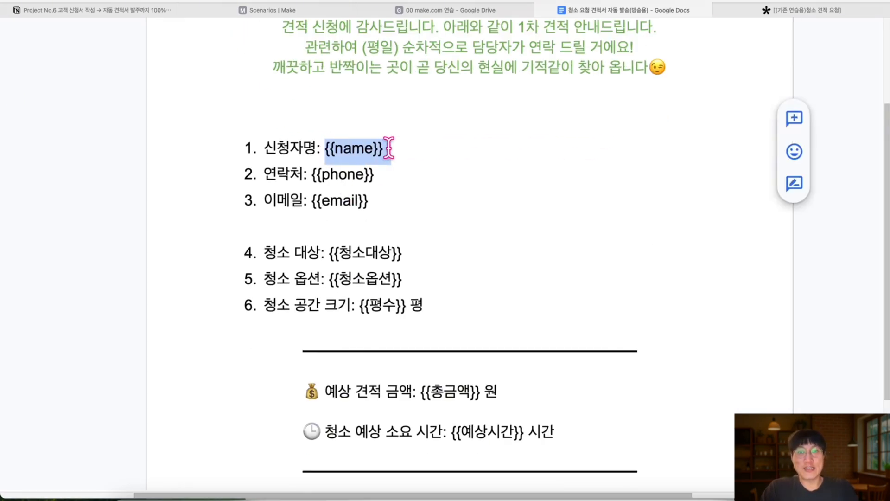
double_click(387, 148)
scroll(371, 184, up, 1)
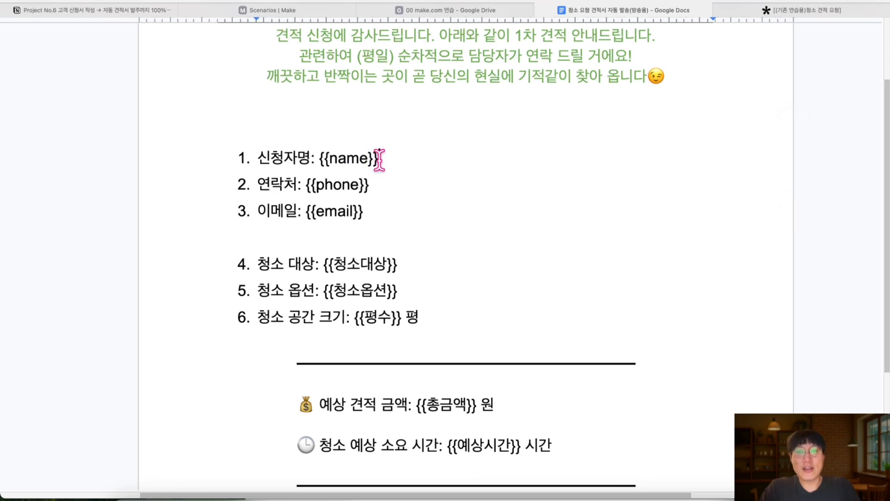
drag(378, 159, 324, 157)
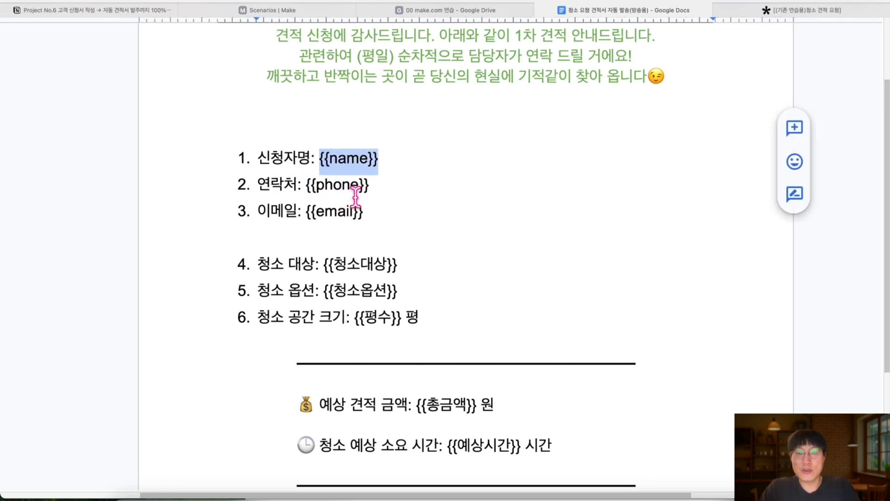
scroll(352, 218, down, 2)
scroll(373, 218, up, 1)
scroll(372, 217, down, 5)
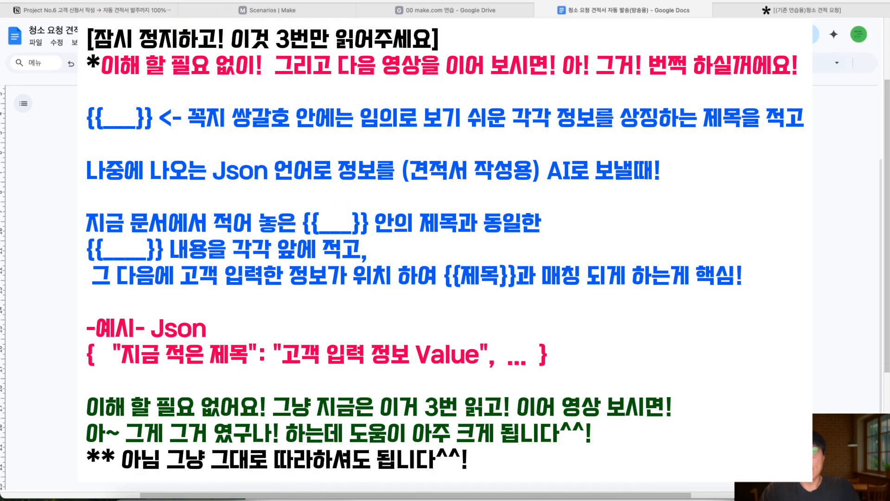
scroll(372, 217, down, 1)
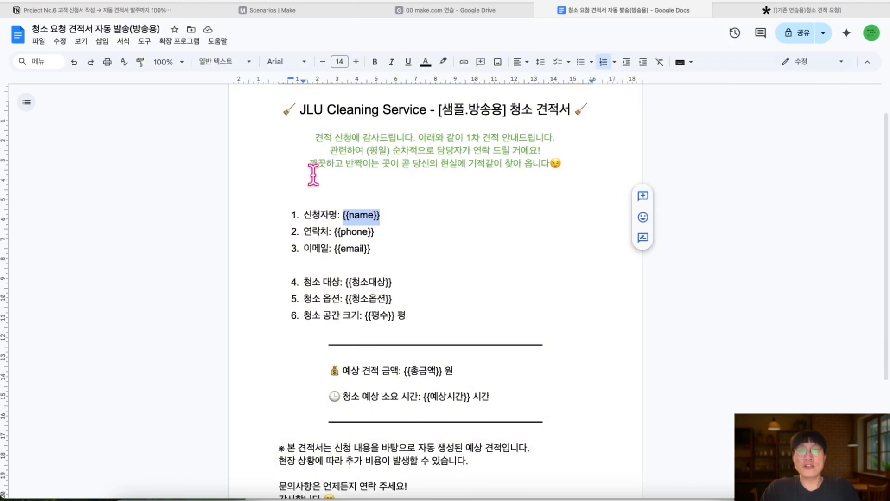
Switch between the quote template and Notion, ending on the 아날로그 vs AI 자동화 비교 table
click(93, 9)
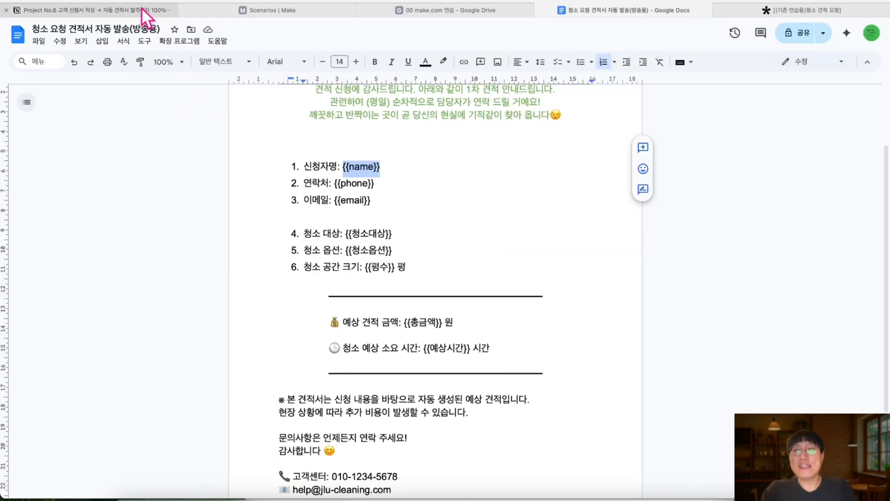
click(141, 7)
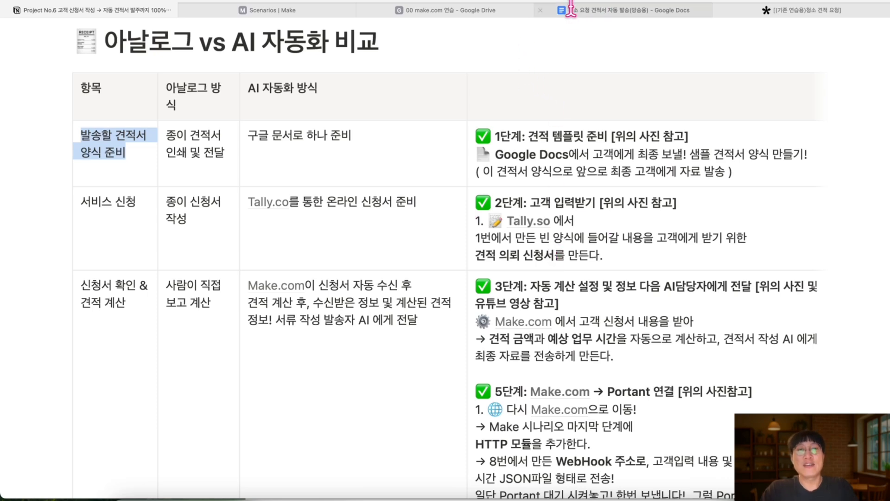
click(592, 11)
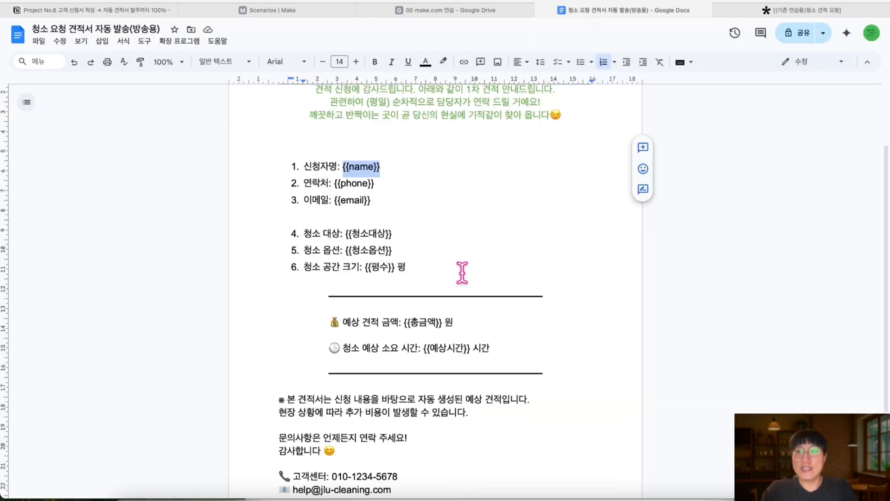
click(133, 12)
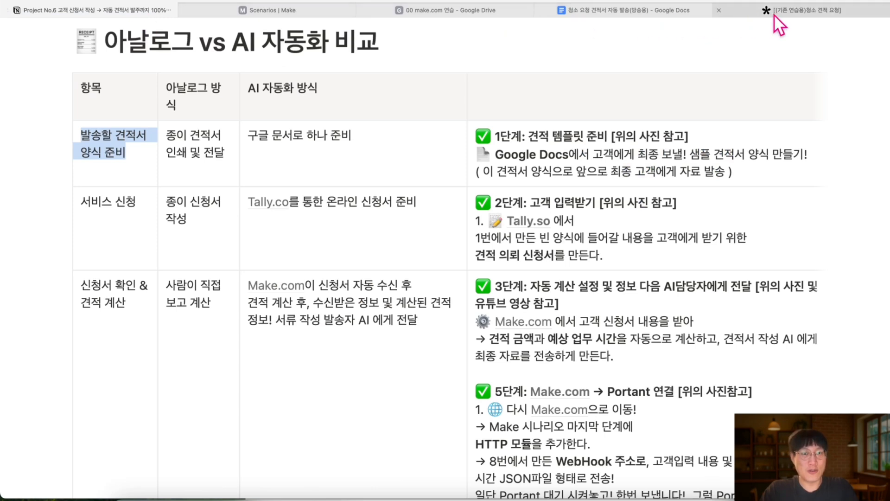
mouse_move(778, 14)
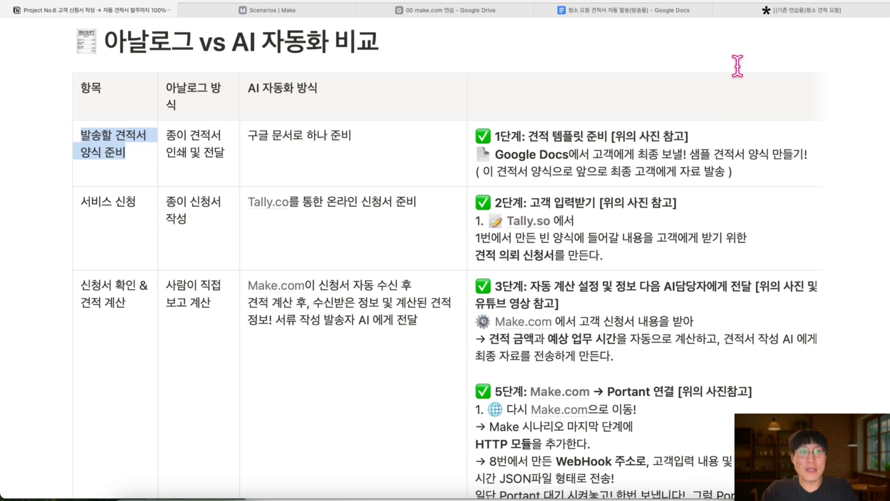
Open the [(기존 연습용)청소 견적 요청] form preview, scroll to its top, then head to the Tally dashboard
click(775, 10)
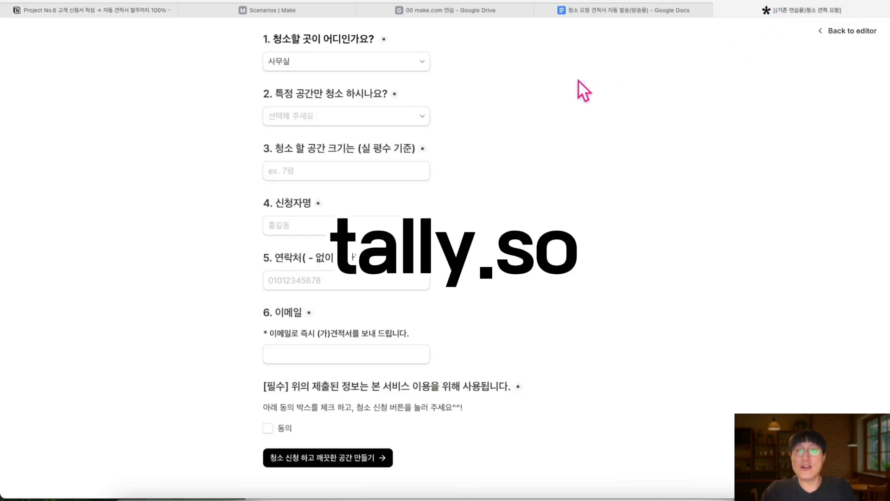
scroll(575, 75, up, 5)
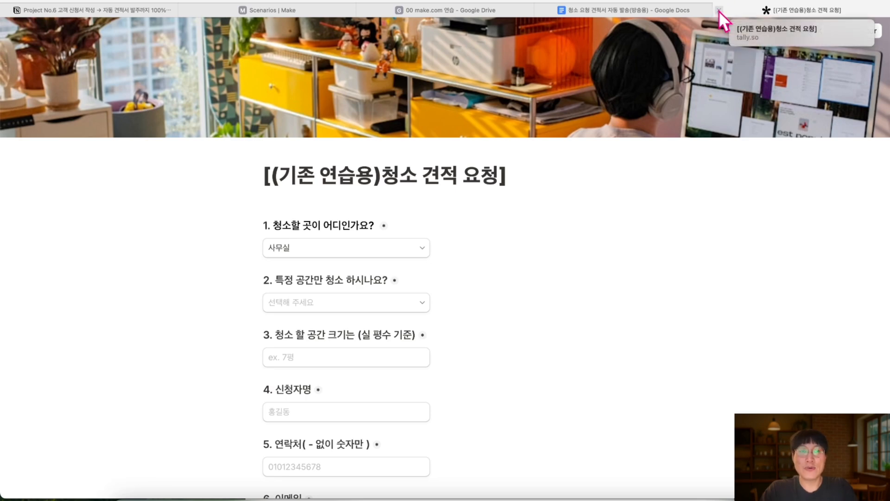
click(537, 1)
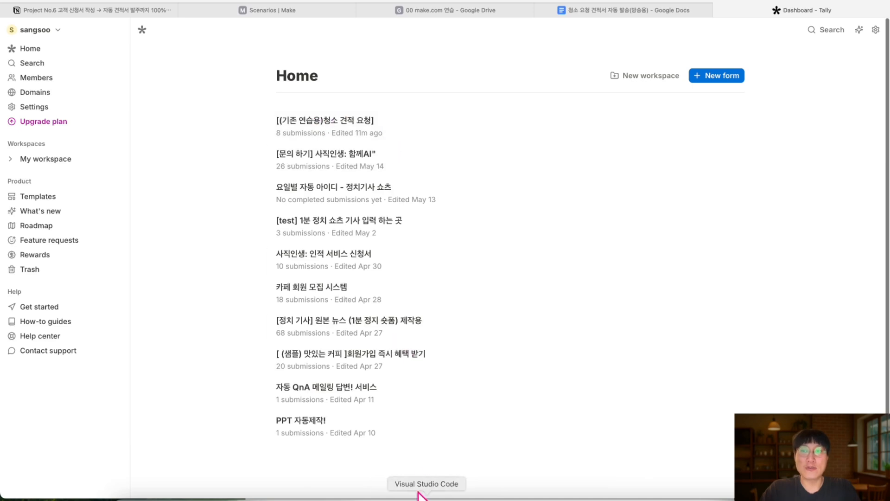
Create a new Tally form and title it '청소 견적 신청서'
click(715, 76)
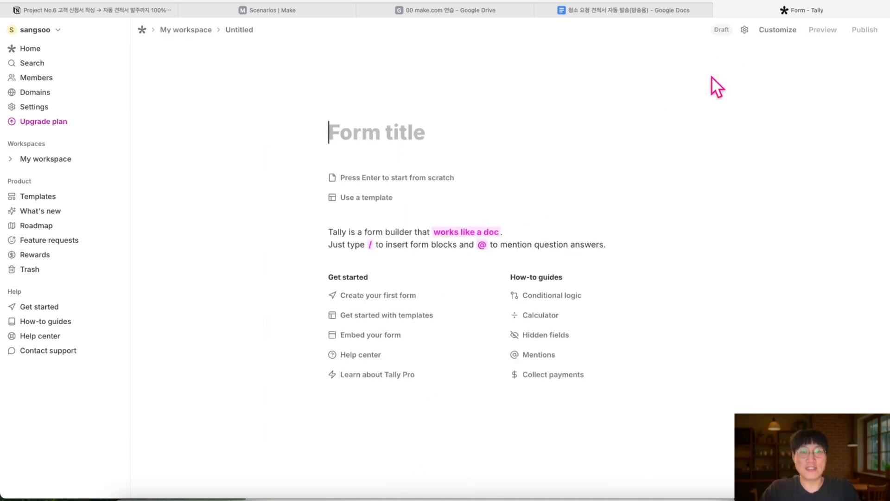
click(404, 128)
text(c)
key(BackSpace)
text(청)
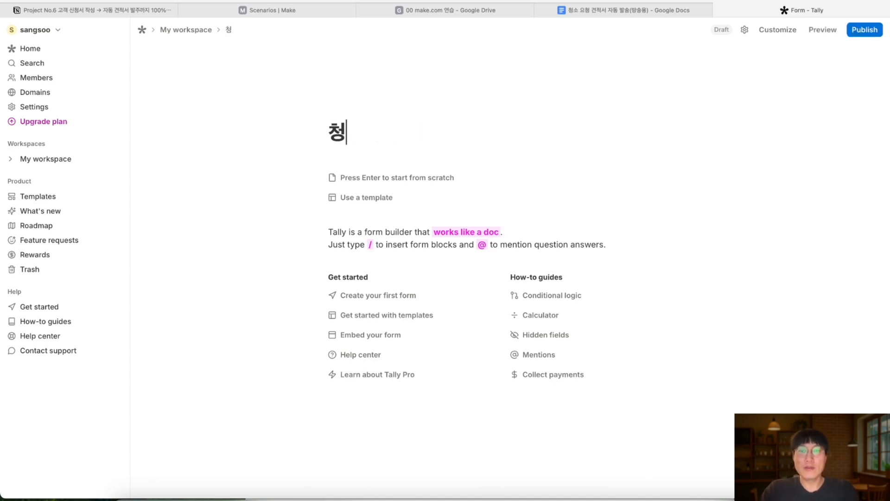
text(소 견저)
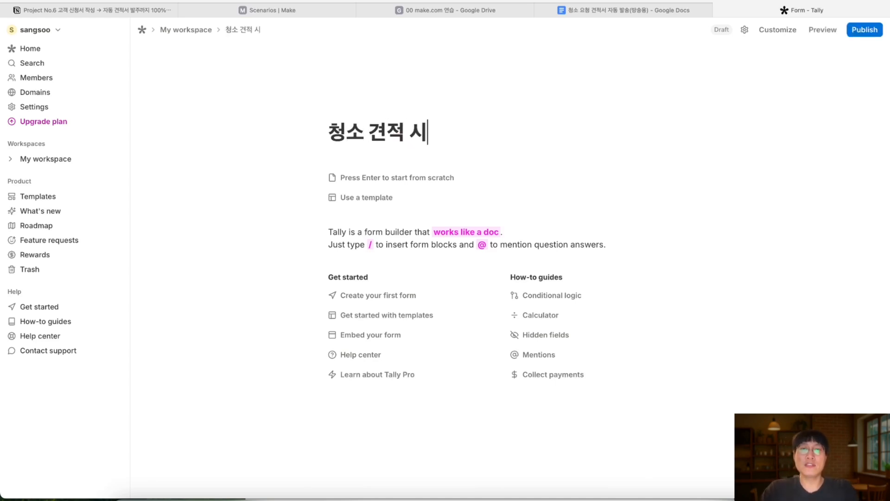
text(ㄱ 신청서)
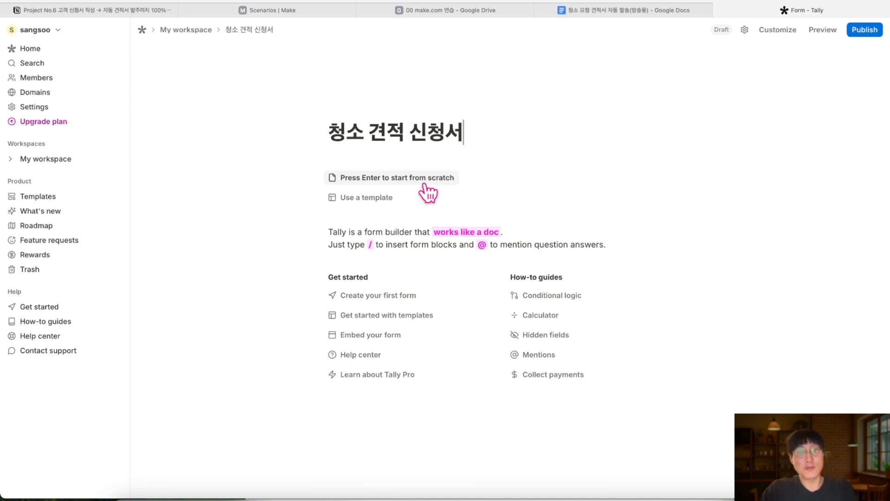
Browse the template gallery, close it, and start the form from scratch instead
click(370, 204)
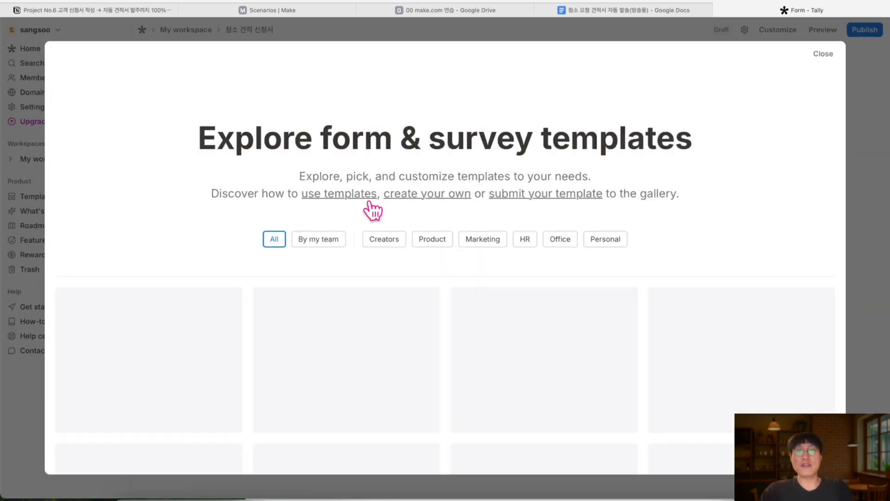
scroll(556, 383, down, 3)
scroll(551, 373, down, 3)
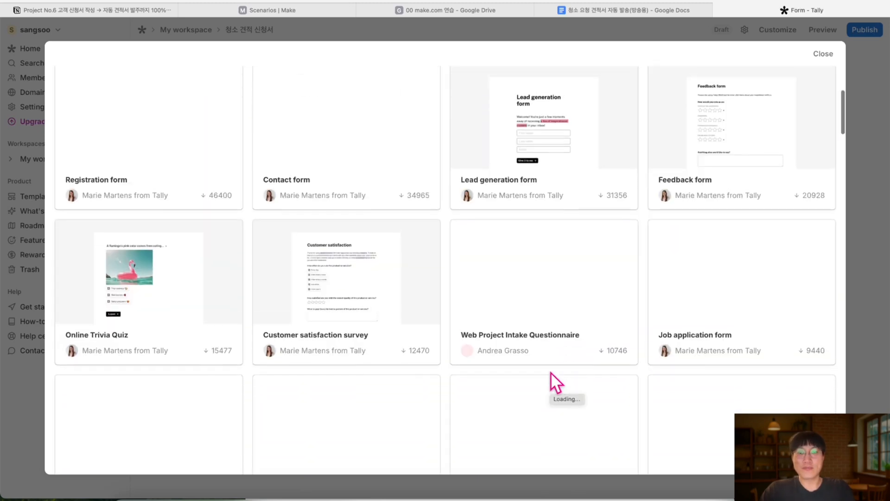
scroll(551, 373, up, 3)
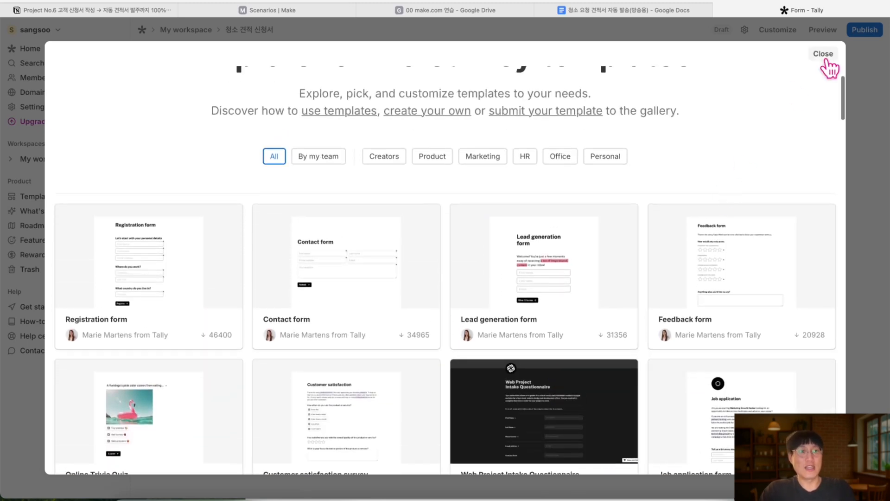
click(822, 57)
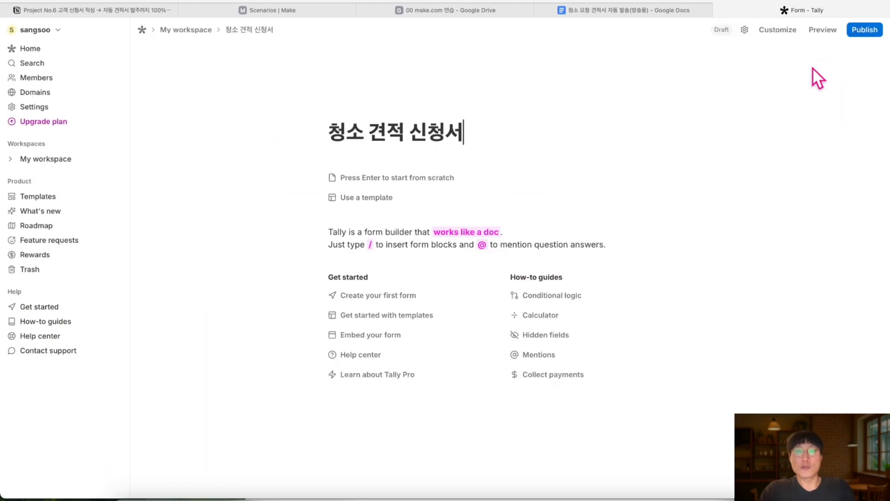
click(421, 185)
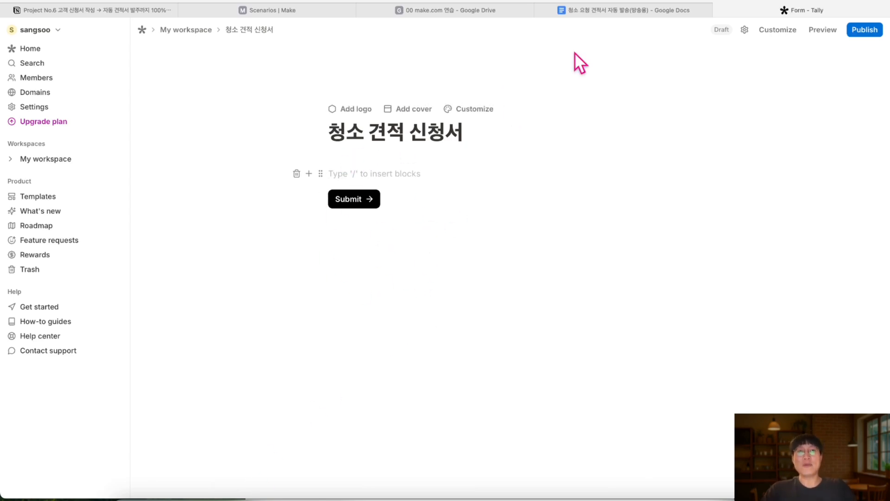
Review the quote template's {{name}} to {{평수}} placeholders, briefly checking the Tally editor and question note
click(622, 14)
scroll(480, 131, up, 2)
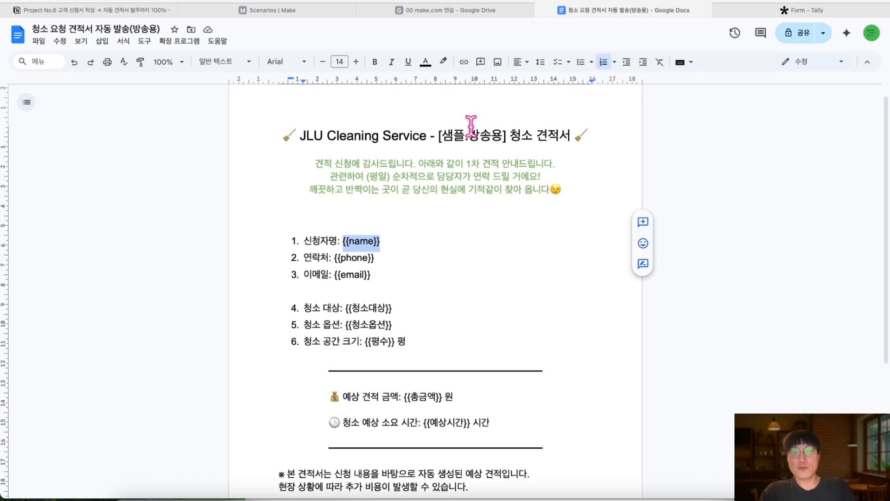
scroll(479, 321, down, 2)
scroll(473, 420, down, 1)
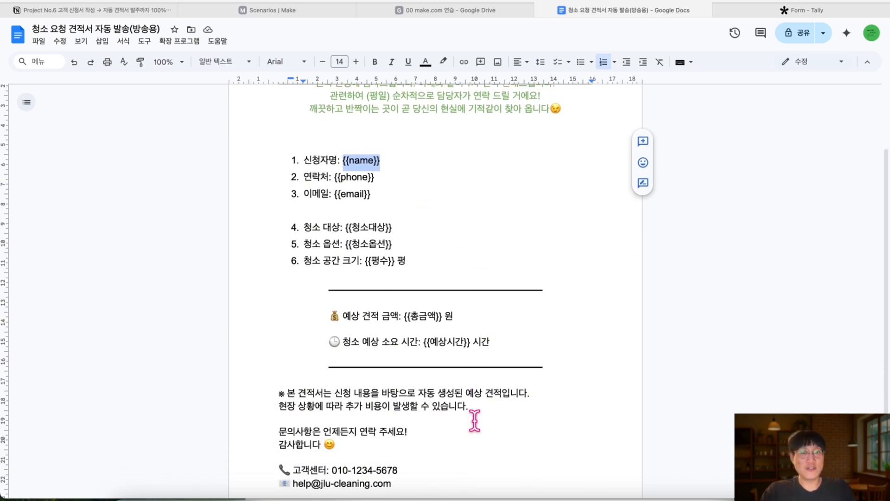
scroll(473, 420, up, 3)
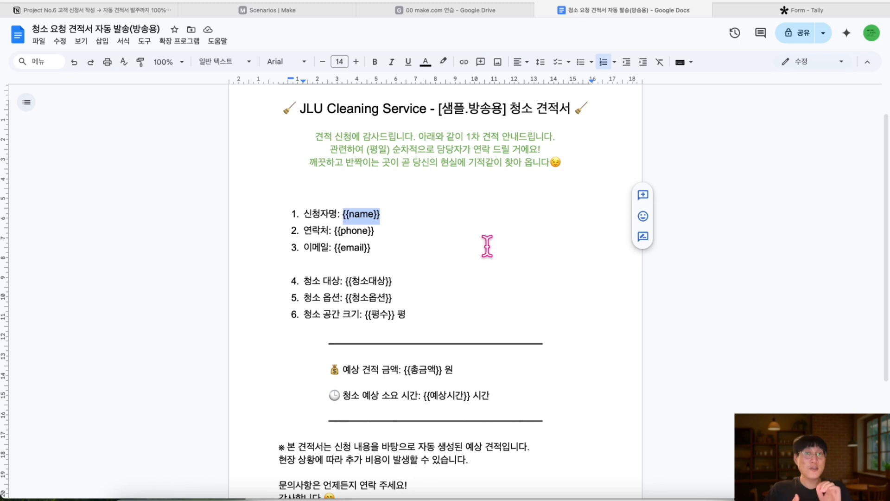
click(763, 10)
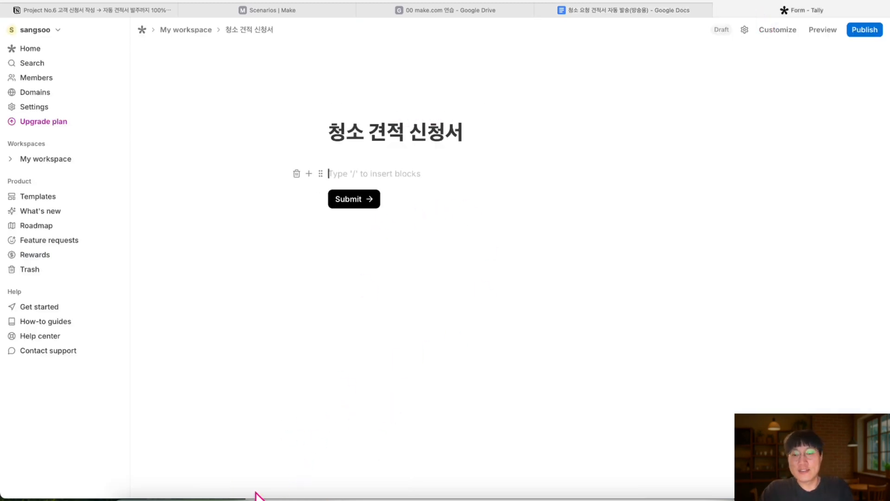
click(226, 495)
click(583, 10)
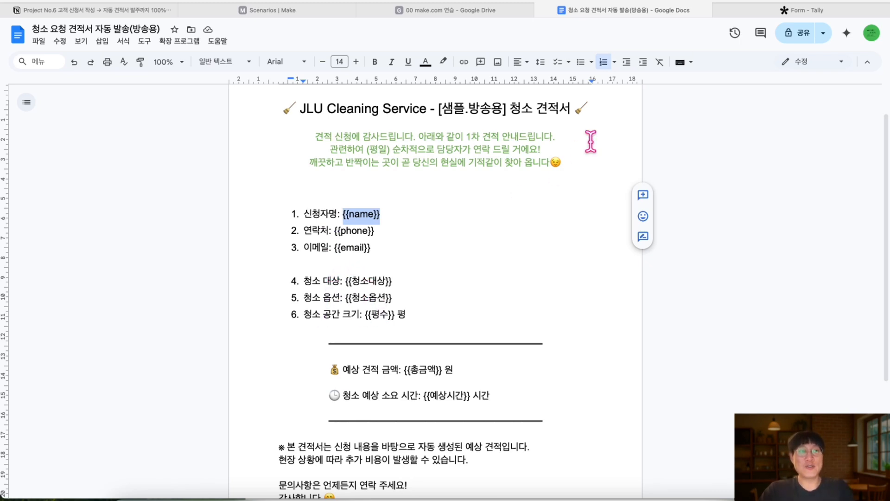
Open the 기타 메모 note and move its window toward the right edge
click(227, 496)
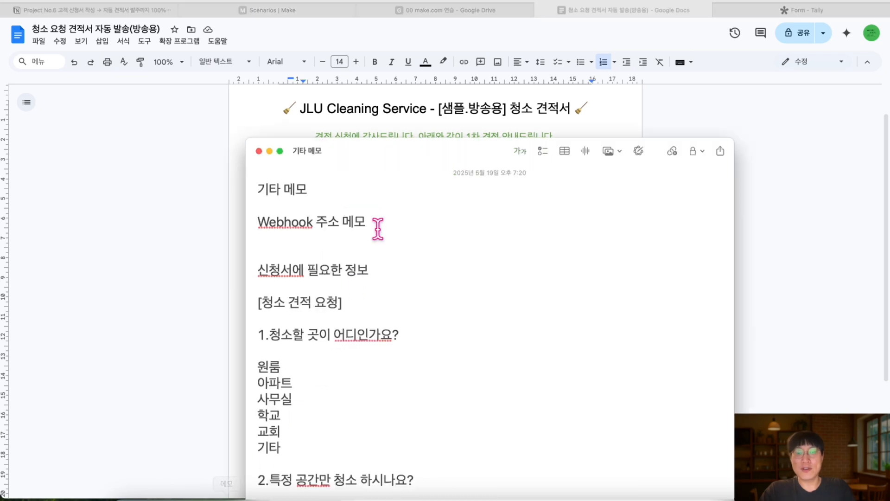
drag(396, 153, 702, 45)
scroll(661, 204, down, 3)
scroll(662, 204, down, 2)
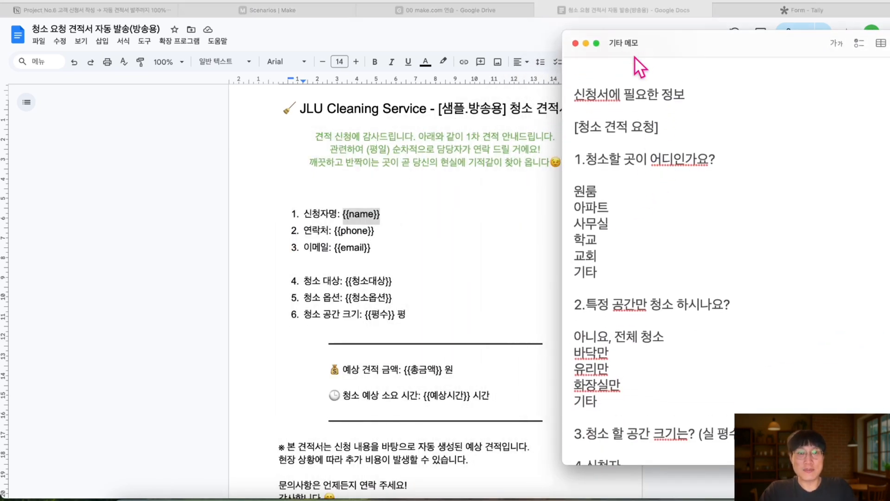
drag(669, 39, 738, 40)
Narrow the browser and position the note's 1–7 question list beside the Tally editor
click(770, 9)
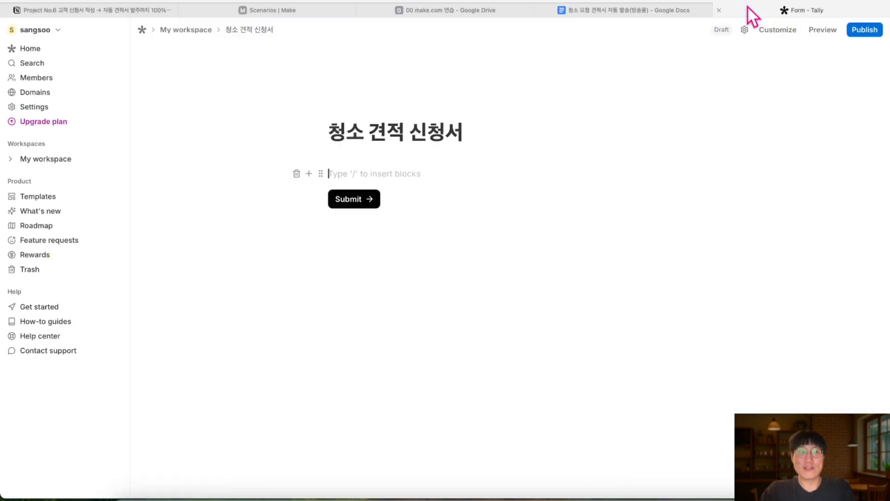
drag(885, 2, 604, 56)
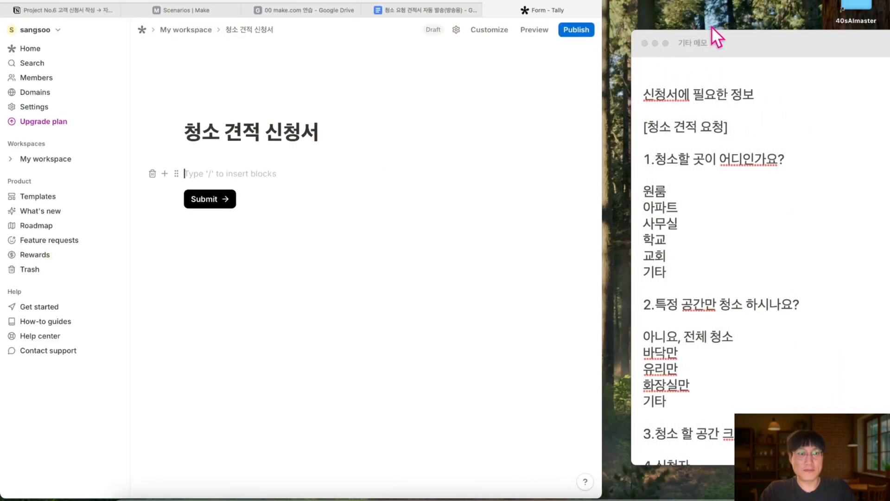
click(722, 41)
drag(724, 34, 725, 4)
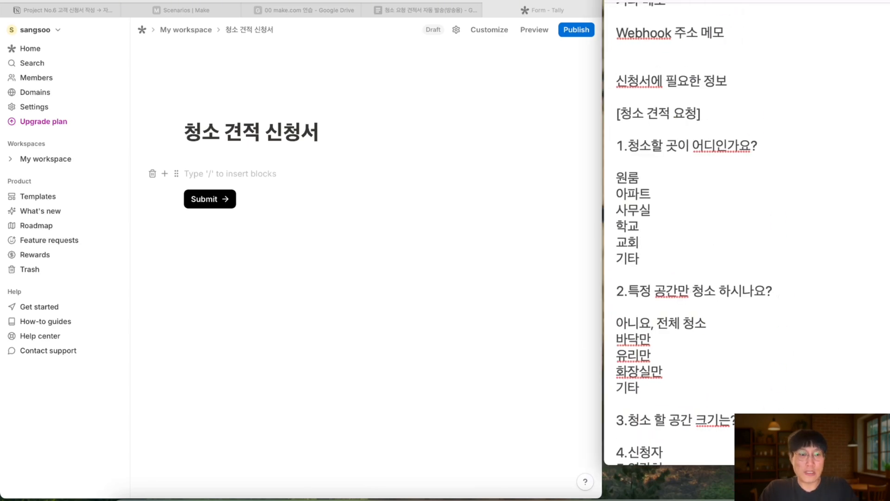
drag(735, 465, 737, 490)
scroll(741, 408, down, 4)
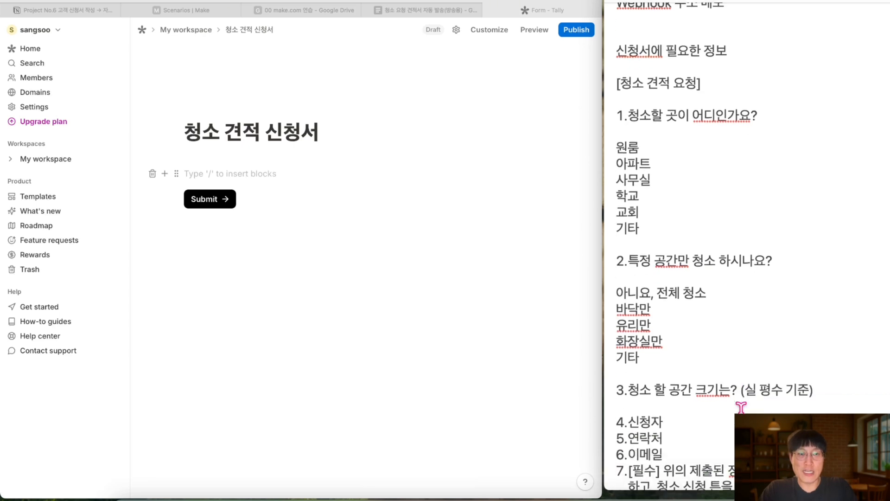
scroll(722, 220, up, 2)
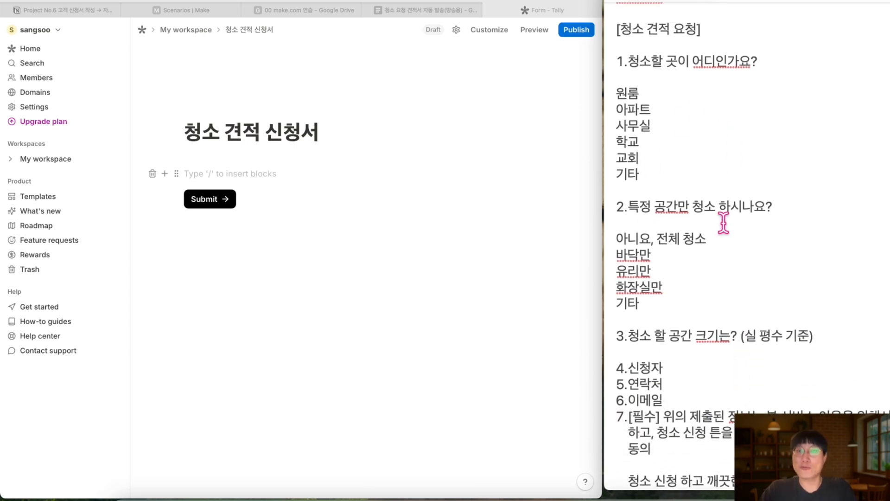
scroll(724, 224, up, 1)
scroll(724, 222, up, 2)
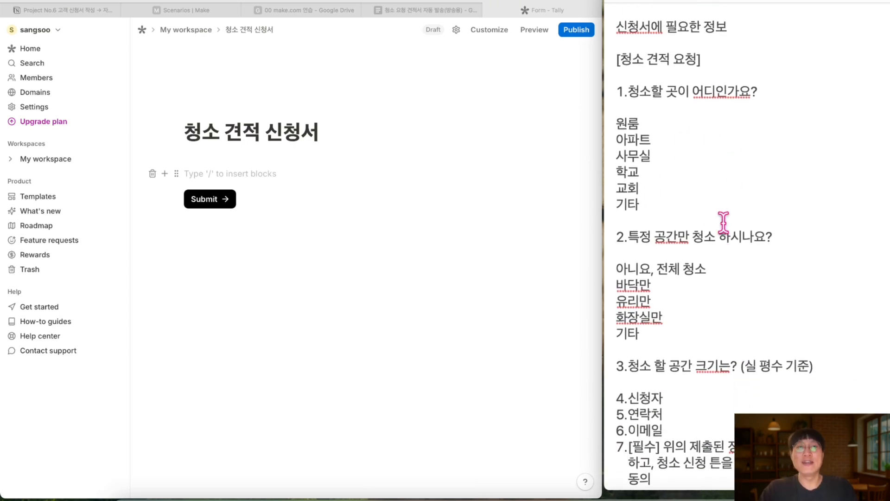
drag(762, 90, 614, 95)
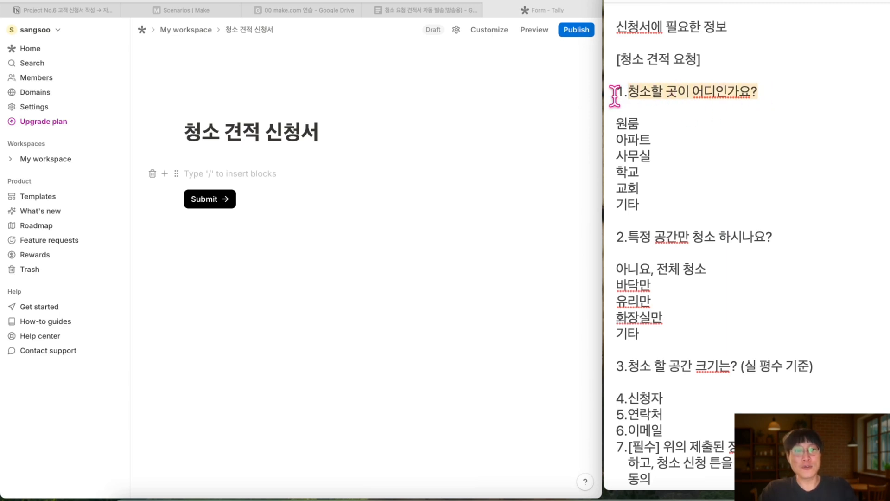
click(223, 174)
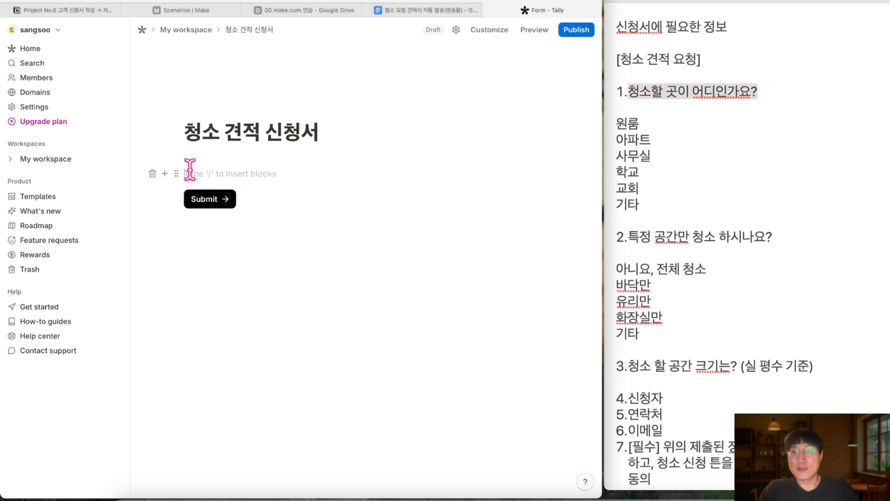
Insert a Dropdown question and begin its title with '1.'
click(165, 176)
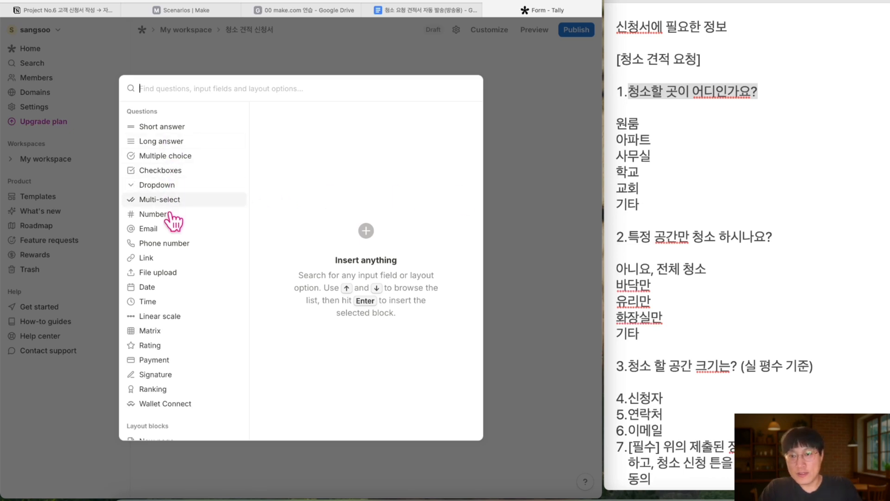
mouse_move(157, 191)
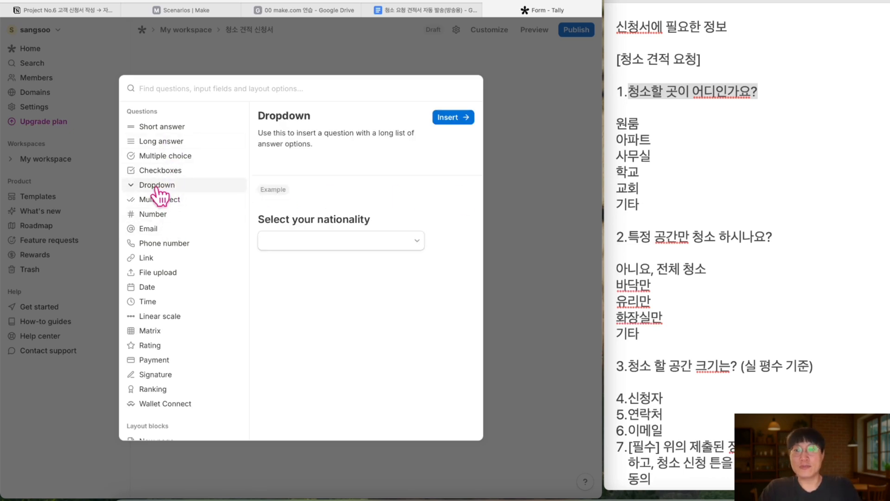
click(454, 119)
text(1.)
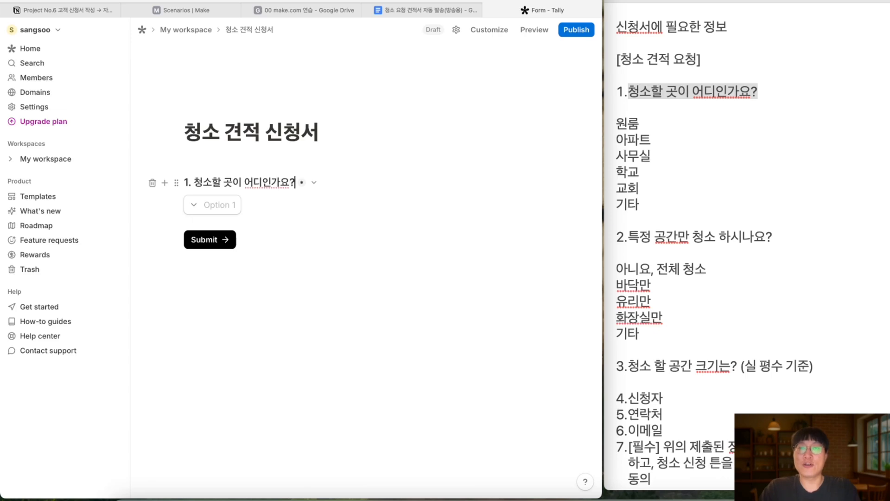
Add the dropdown options 원룸, 아파트, 사무실, 학교 and 기타
click(218, 205)
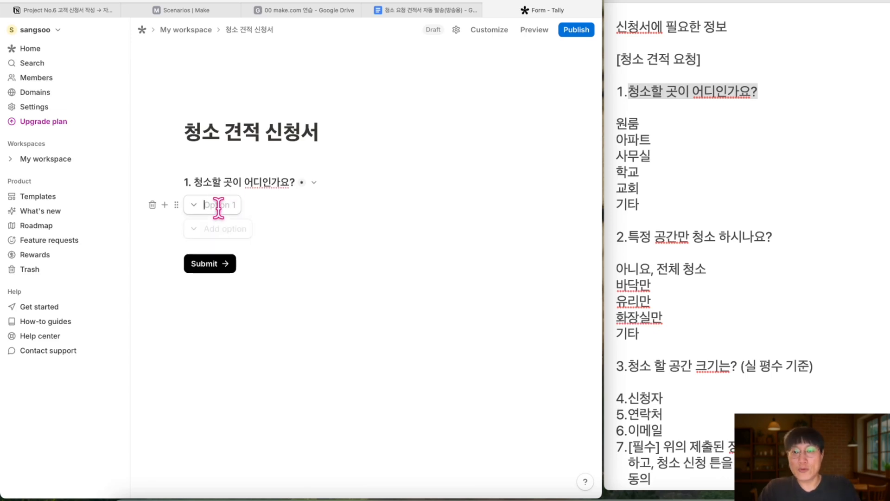
text(워)
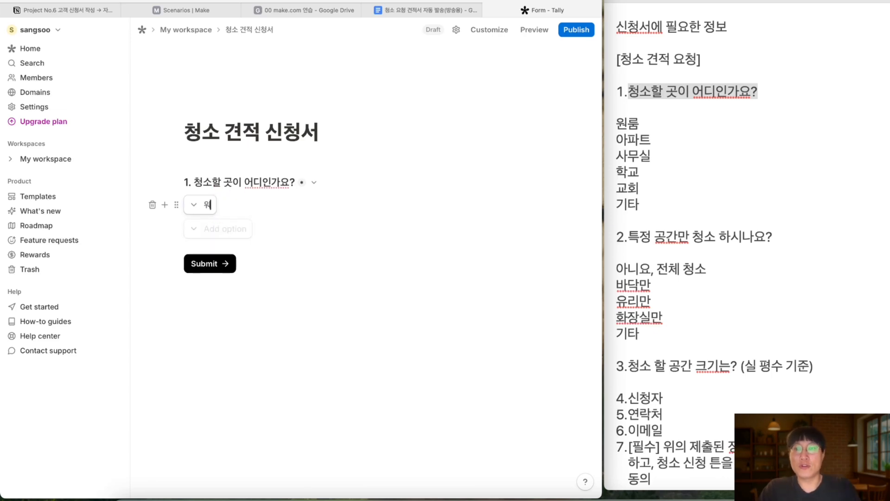
text(룸)
key(Return)
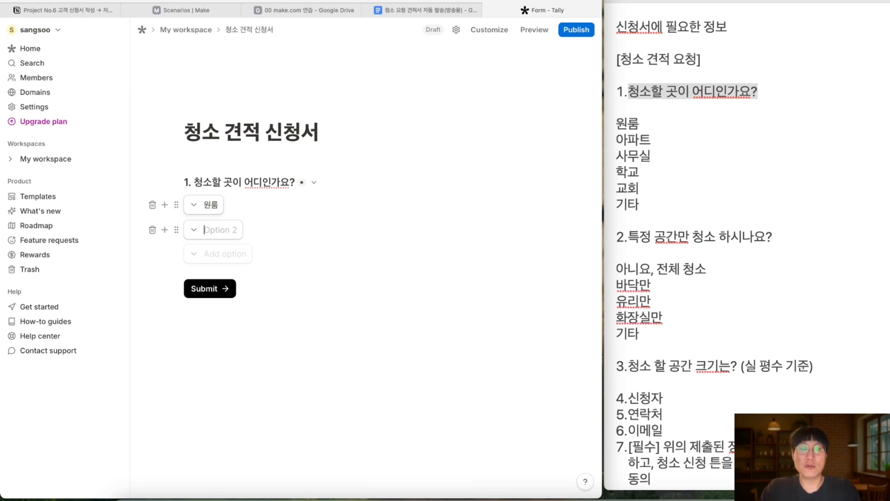
text(아파트)
key(Return)
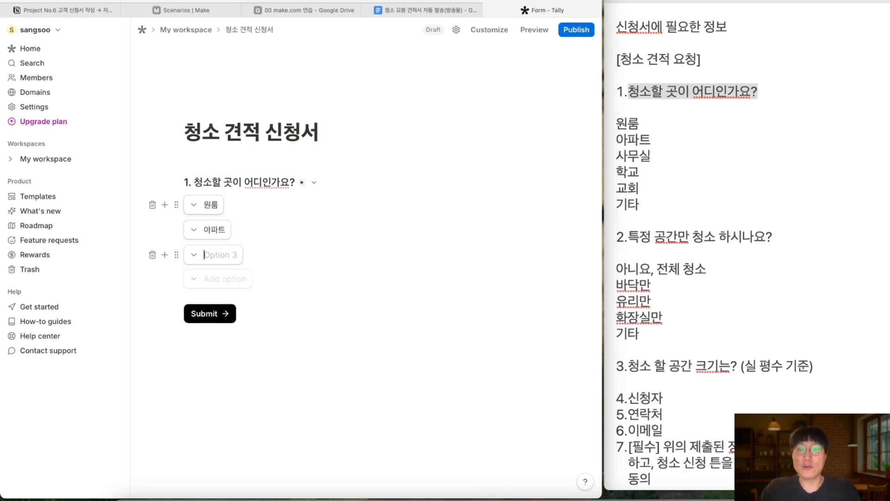
text(사무실)
key(Return)
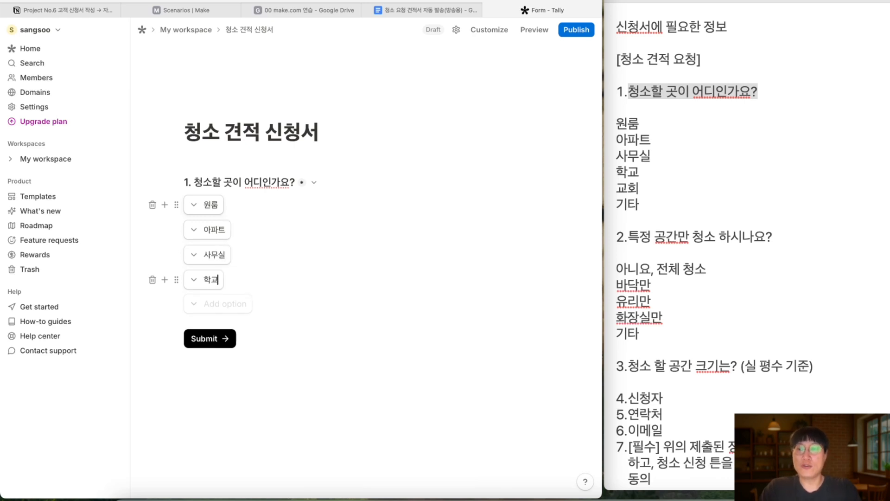
text(학교)
key(Return)
key(Return)
text(기타)
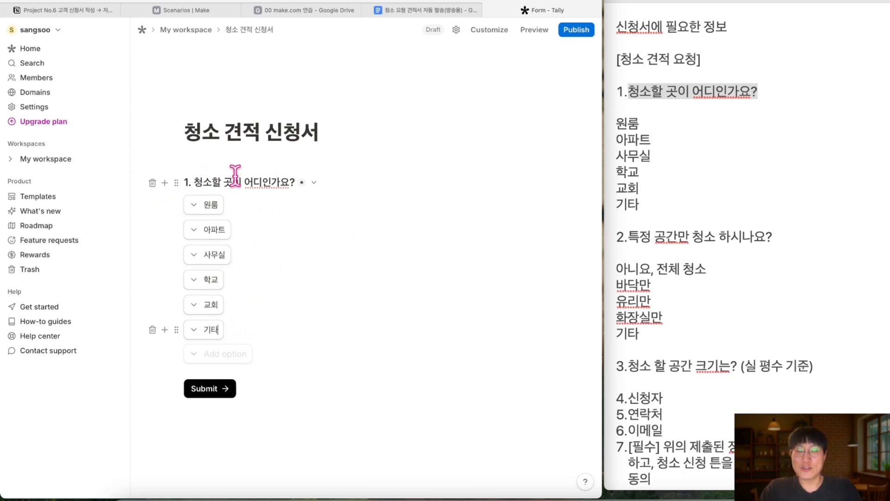
click(538, 37)
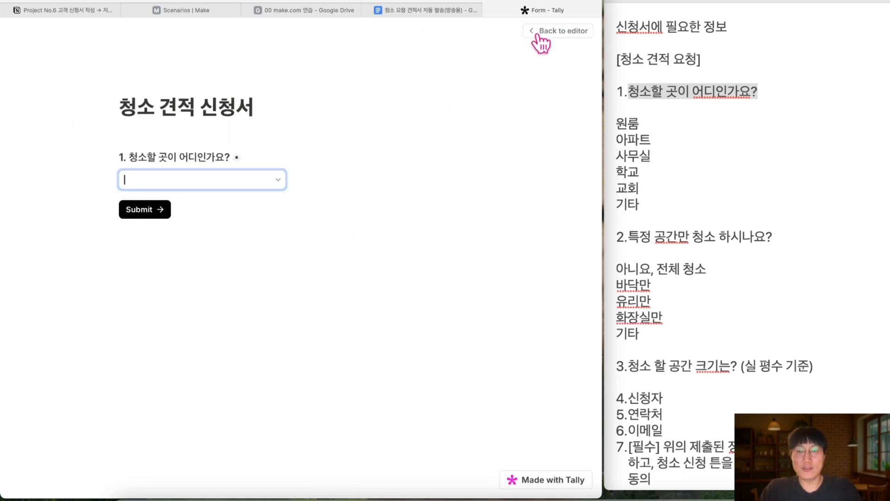
click(278, 182)
click(219, 255)
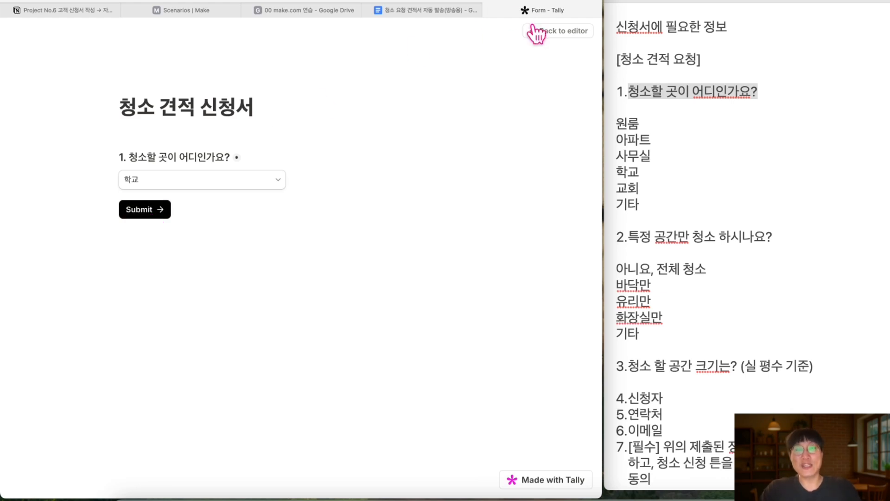
click(560, 45)
mouse_move(169, 342)
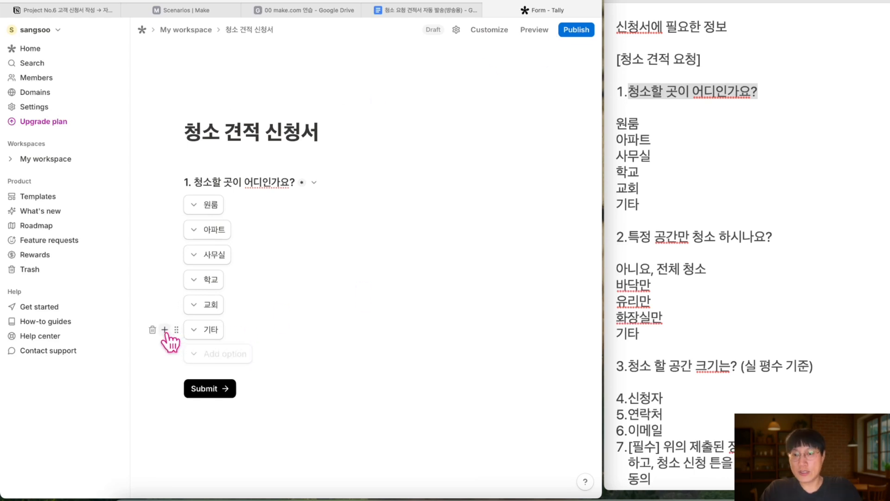
Insert a Dropdown question titled '2. 특정 공간만 청소 하시나요?'
click(164, 330)
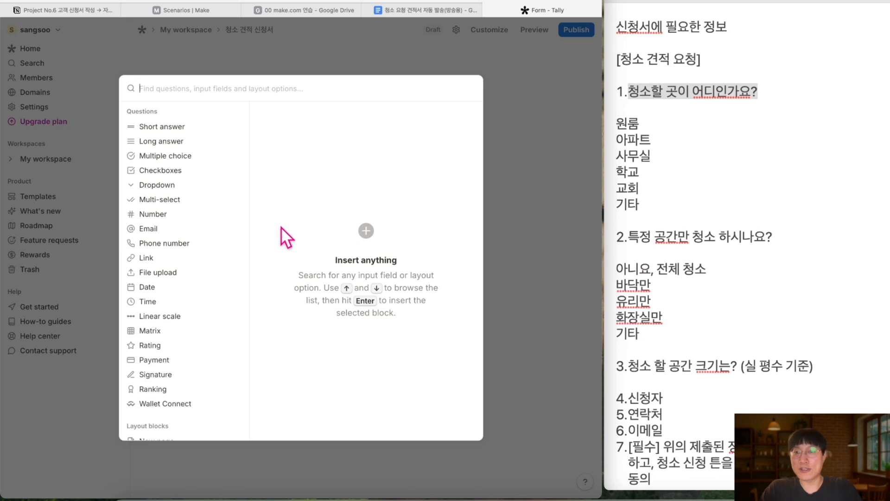
mouse_move(170, 187)
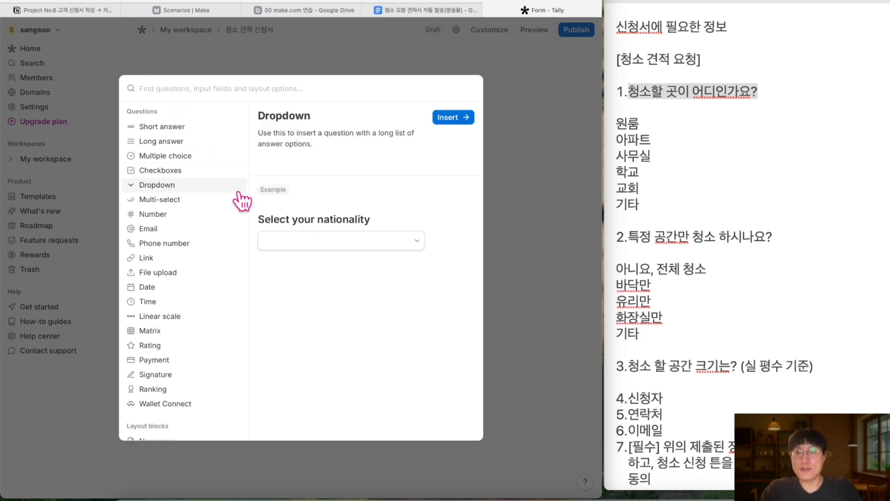
click(449, 118)
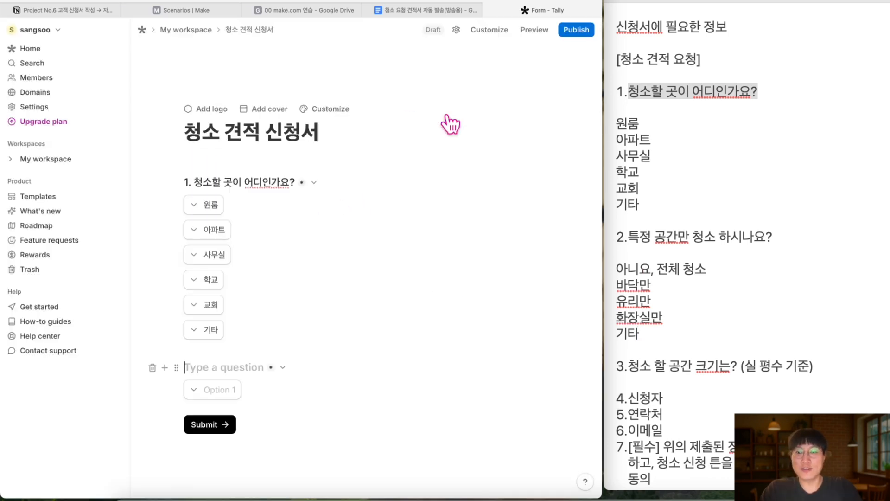
text(2)
text(. 특정 공간만)
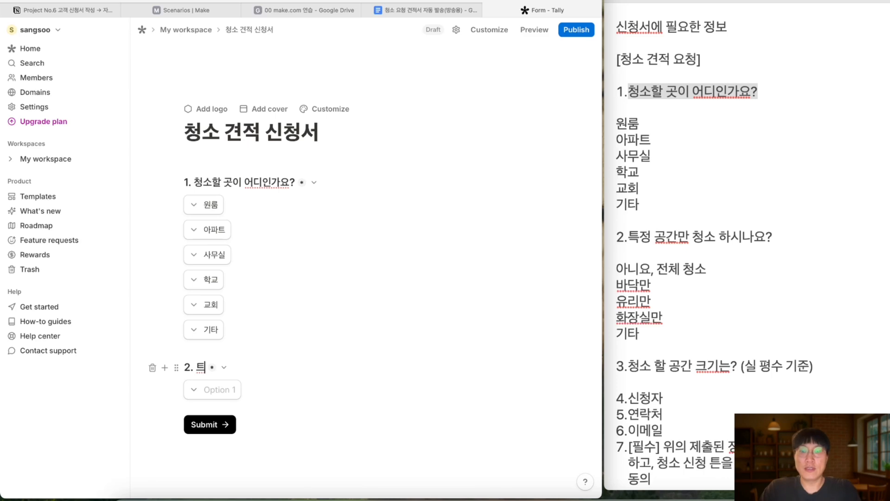
text( 청소 하시나요)
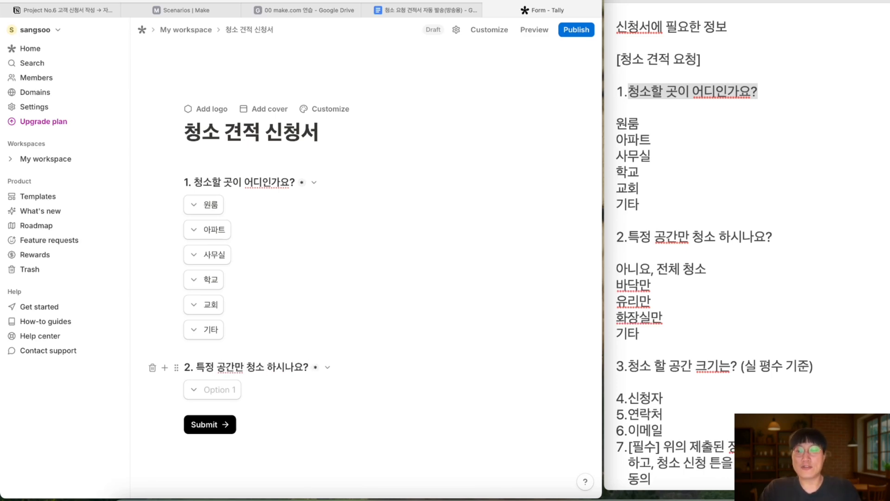
text(?)
Add the options 아니요, 전체 청소, 바닥만, 유리만, 화장실만 and 기타
click(225, 390)
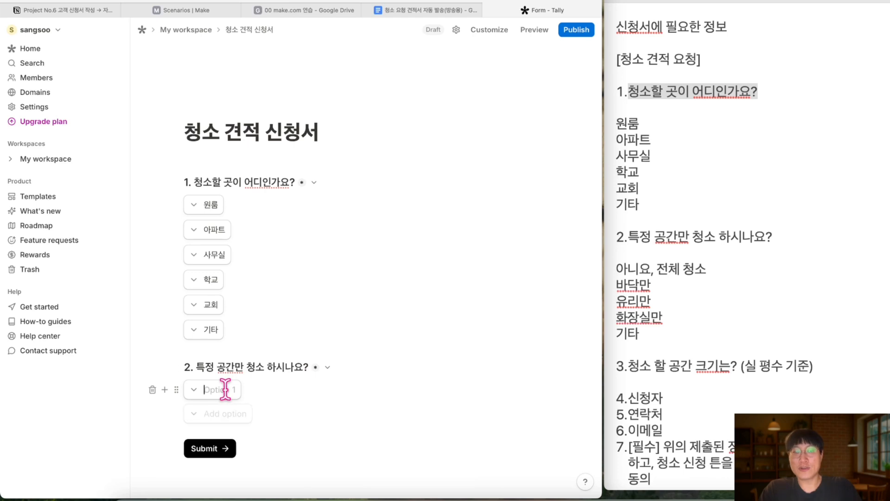
text(아니요,)
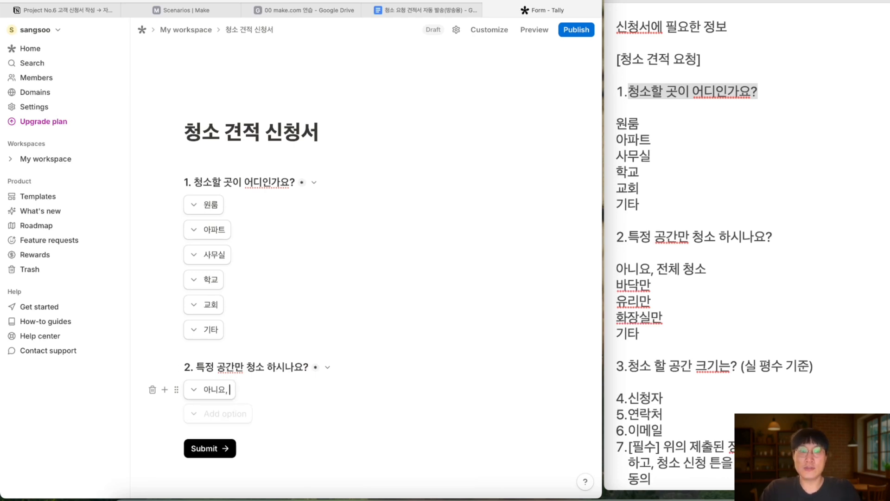
text( 전체 청소)
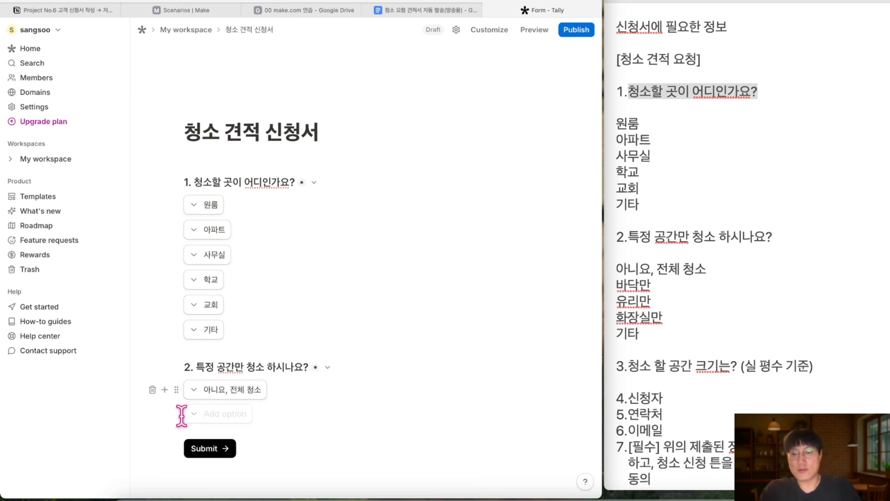
key(Return)
text(바닥ㅁㅏㄴ)
key(Return)
text(유리만)
key(Return)
text(화재)
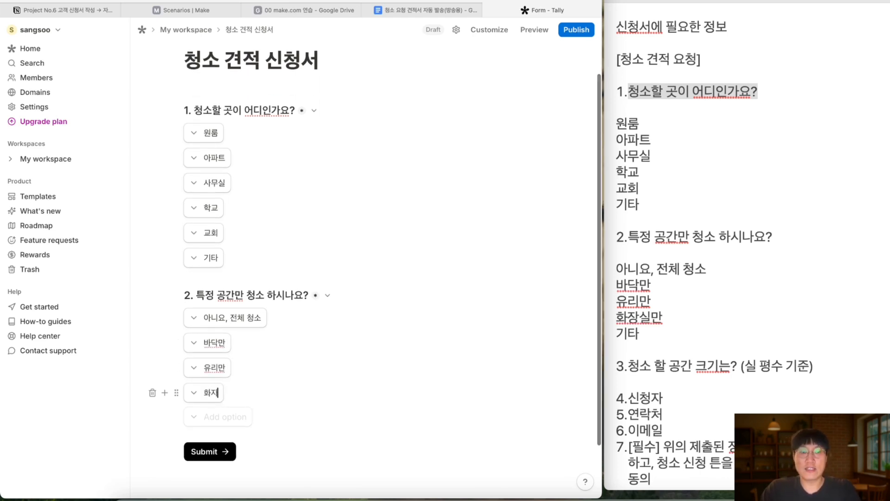
text(실ㅁㅏㄴ)
key(Return)
text(기타)
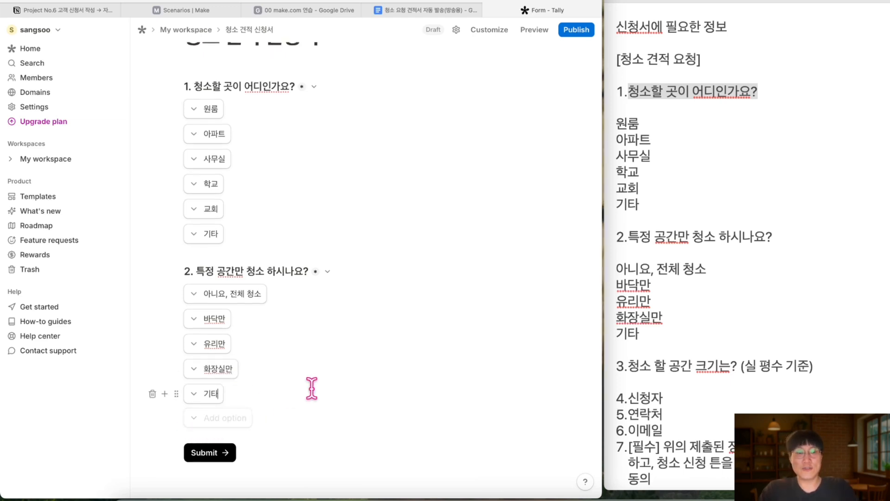
scroll(704, 323, down, 2)
scroll(704, 322, down, 1)
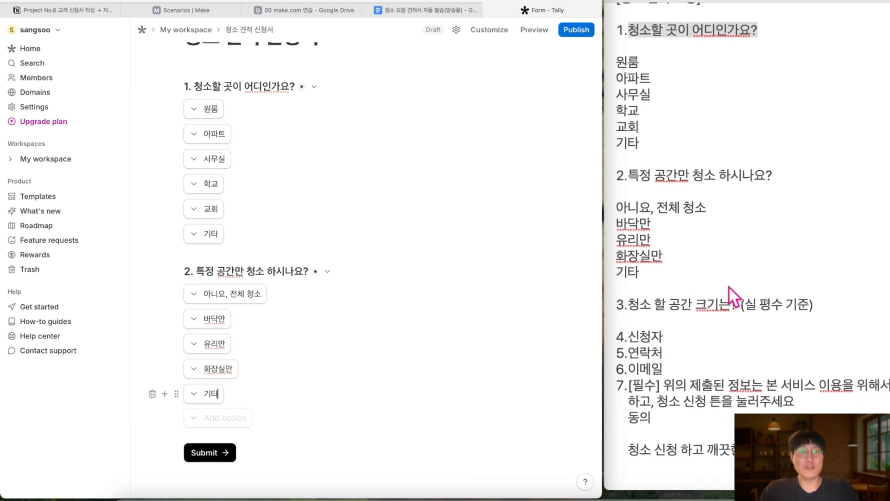
Insert a Number block below question 2 titled '3. 청소 할 공간 크기는?(실 평수로 적어 주세요)'
click(165, 394)
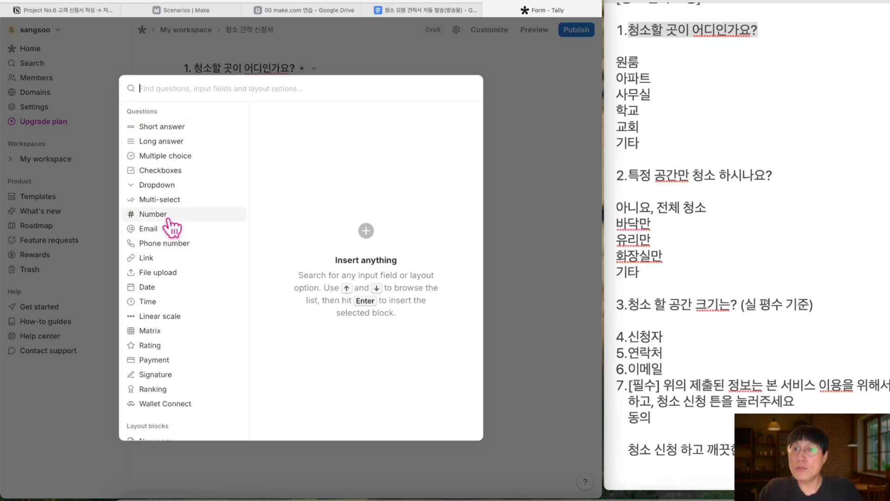
mouse_move(171, 227)
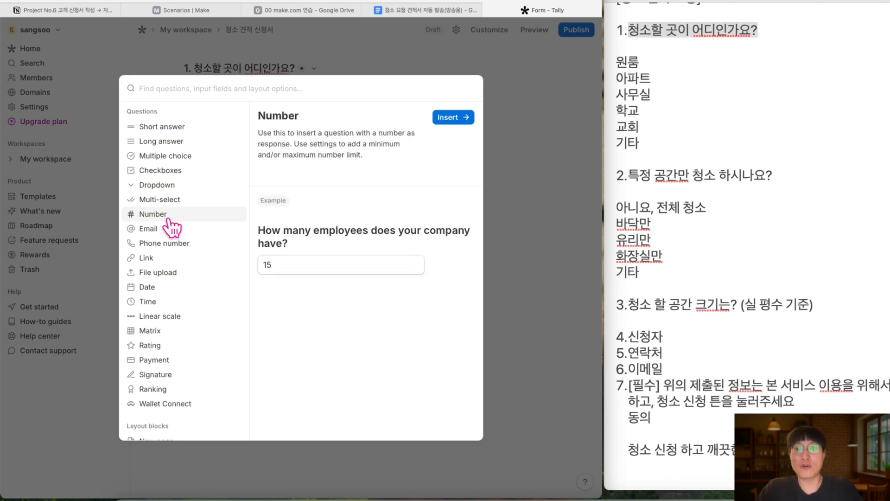
click(451, 119)
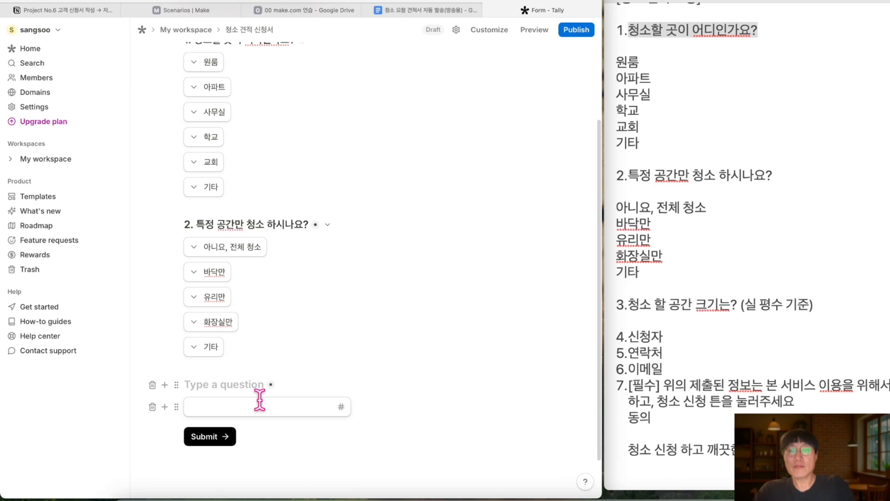
text(3. 청소 할 공간 크기느)
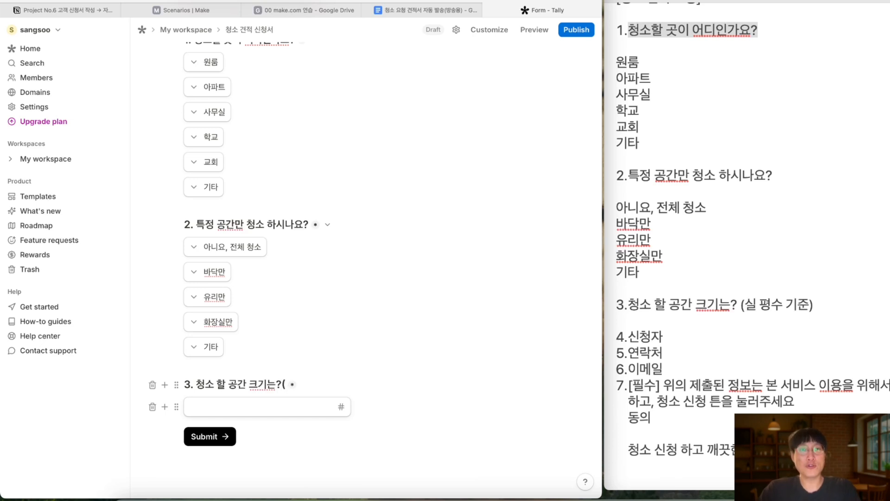
text(?(실)
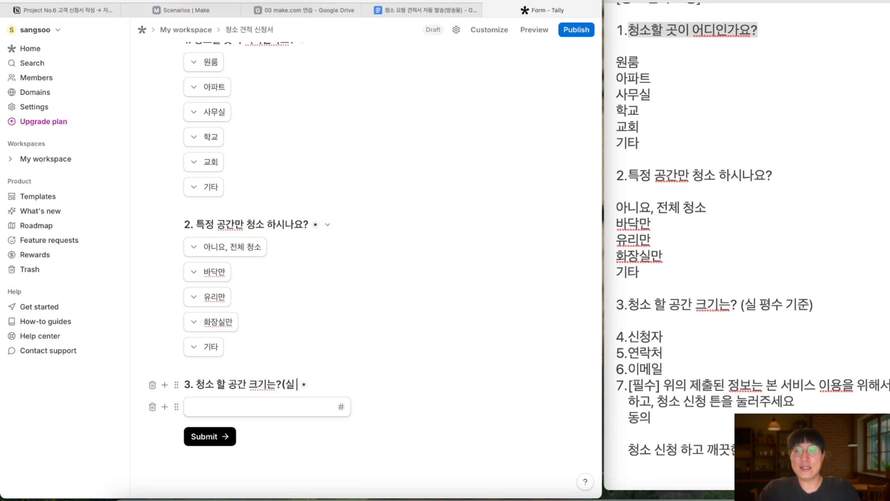
text( 평쉬로 적어 주세요)
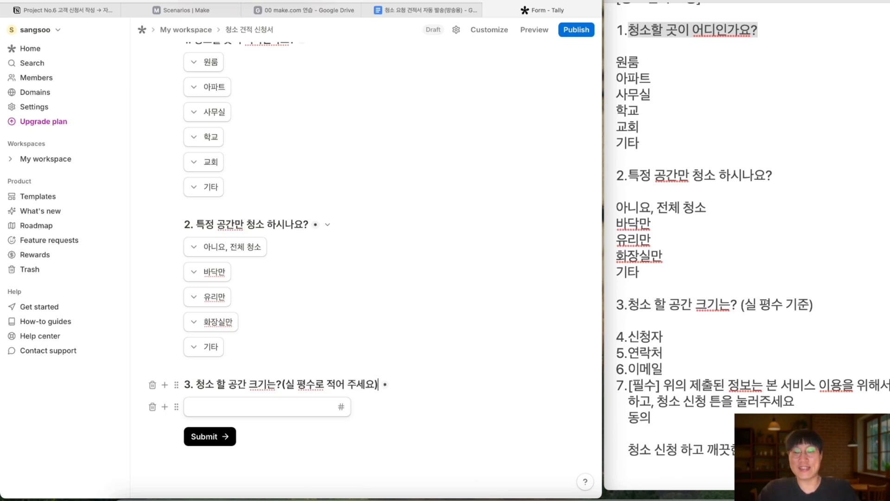
click(305, 405)
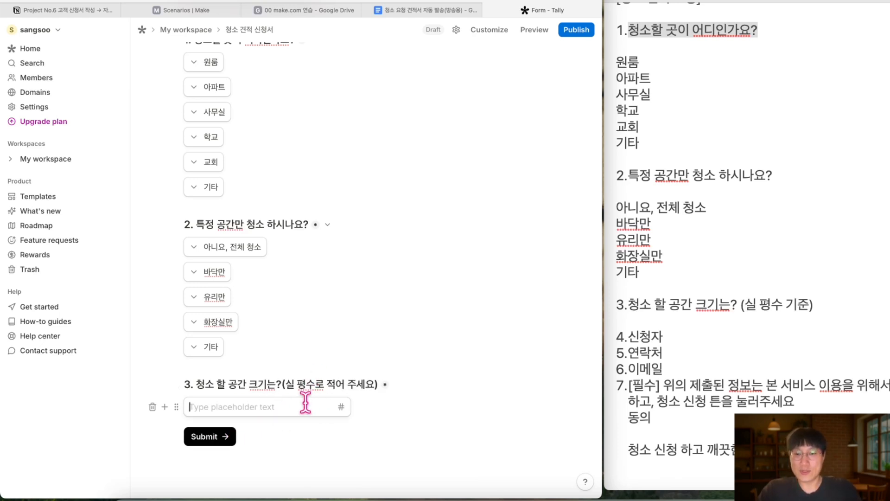
click(536, 32)
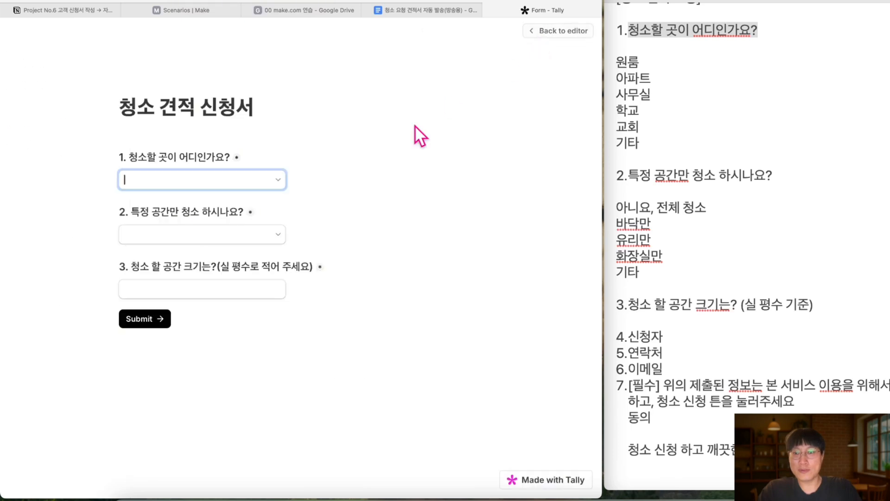
click(227, 288)
text(1)
key(BackSpace)
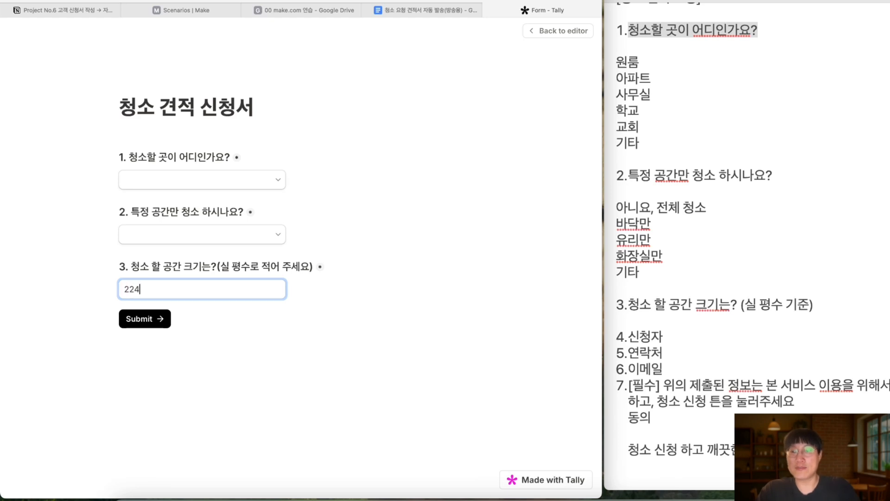
click(218, 185)
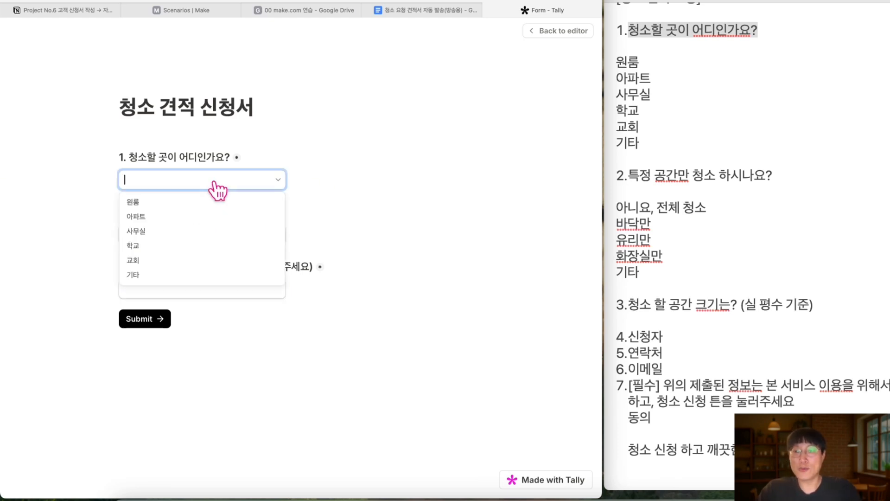
click(206, 200)
click(197, 236)
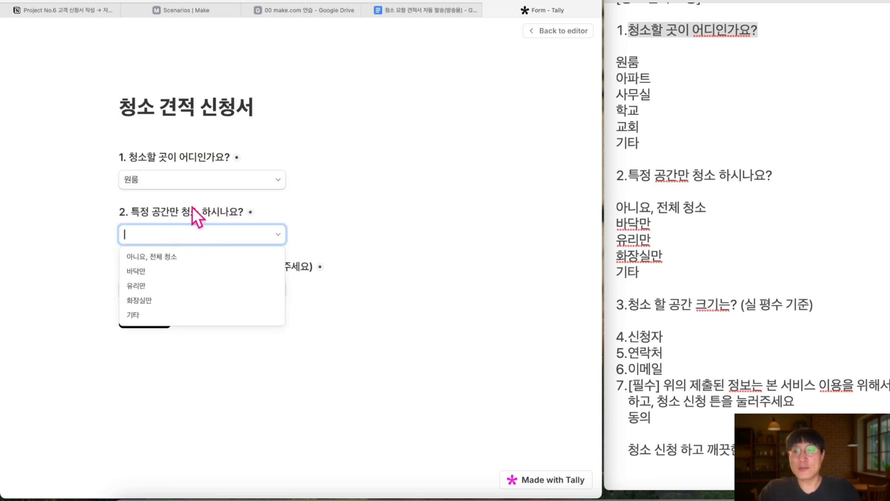
click(176, 290)
click(178, 297)
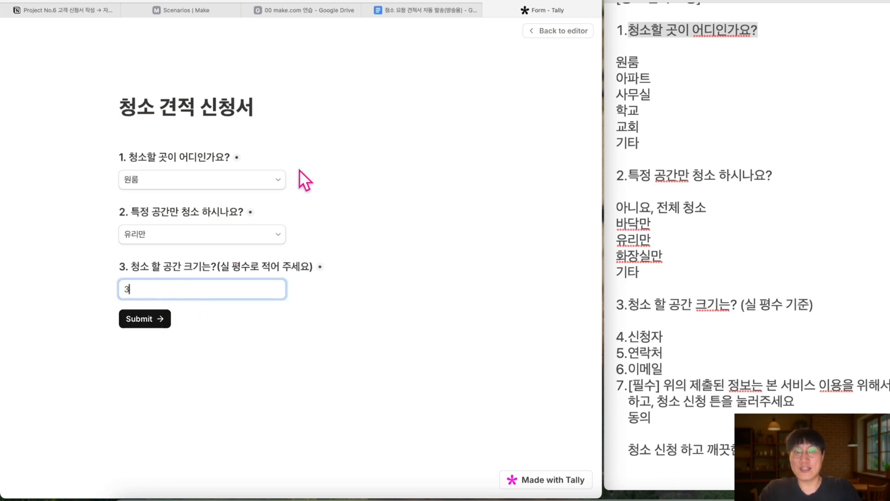
click(545, 32)
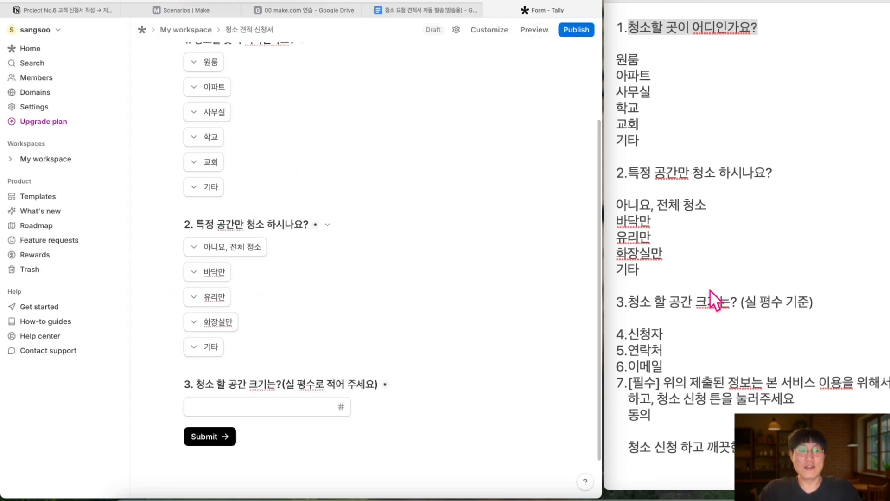
Add short-answer question '4. 신청자 이름' with a sample name as its placeholder
scroll(362, 230, down, 3)
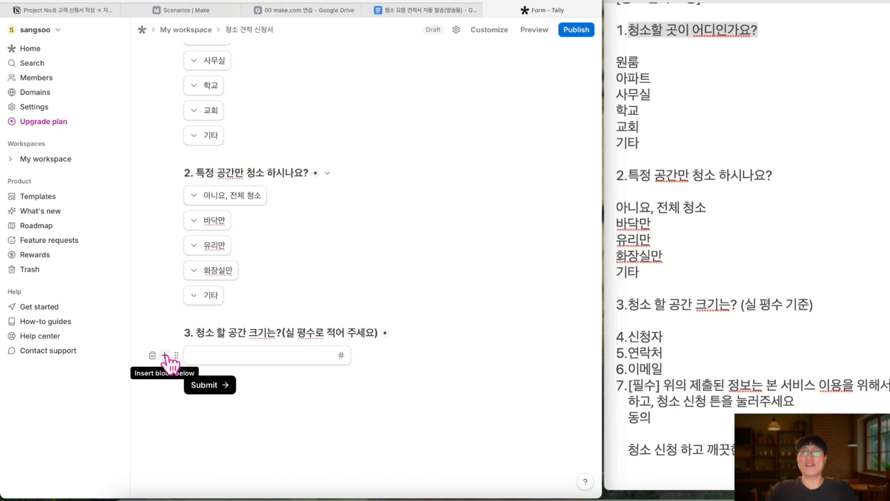
click(165, 355)
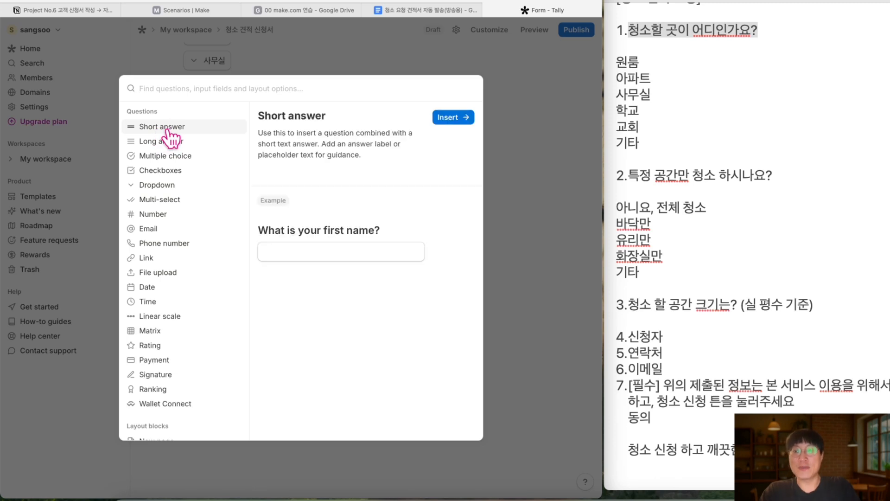
click(453, 119)
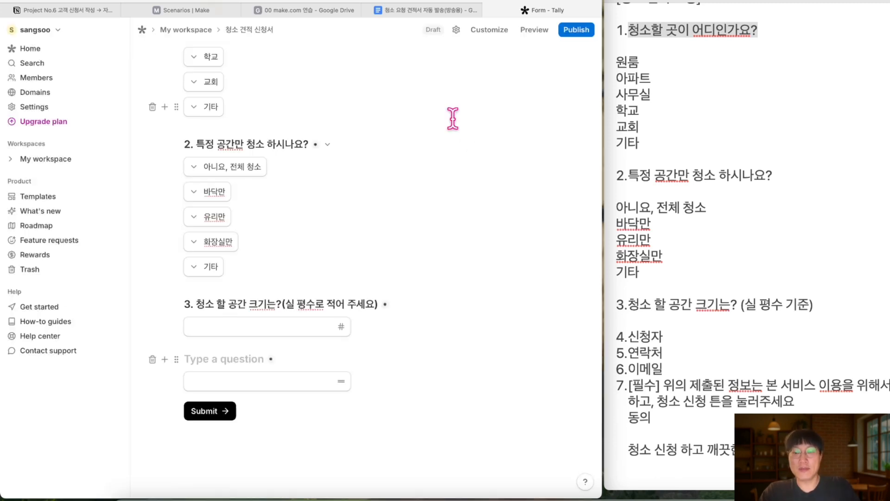
text(4. 신청)
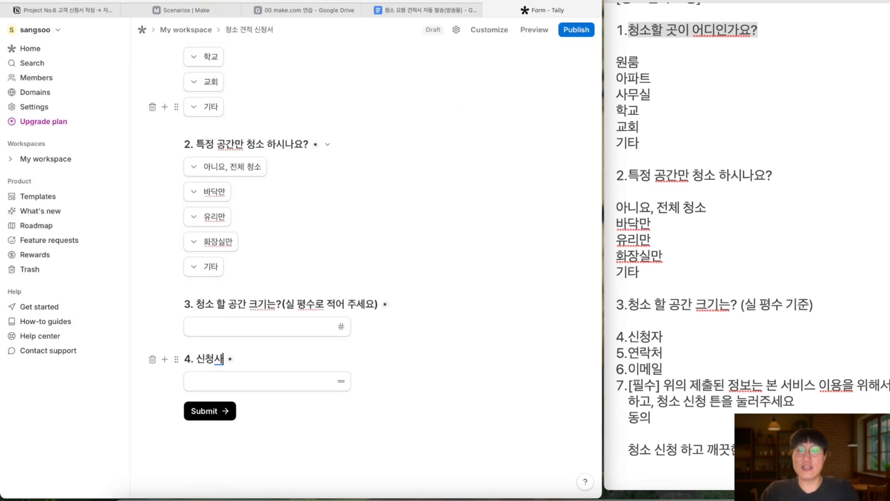
text(자 이름)
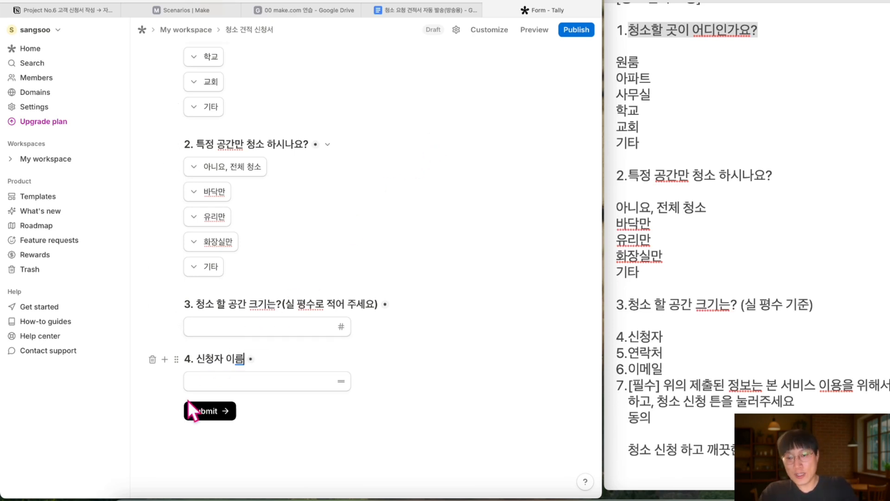
click(209, 379)
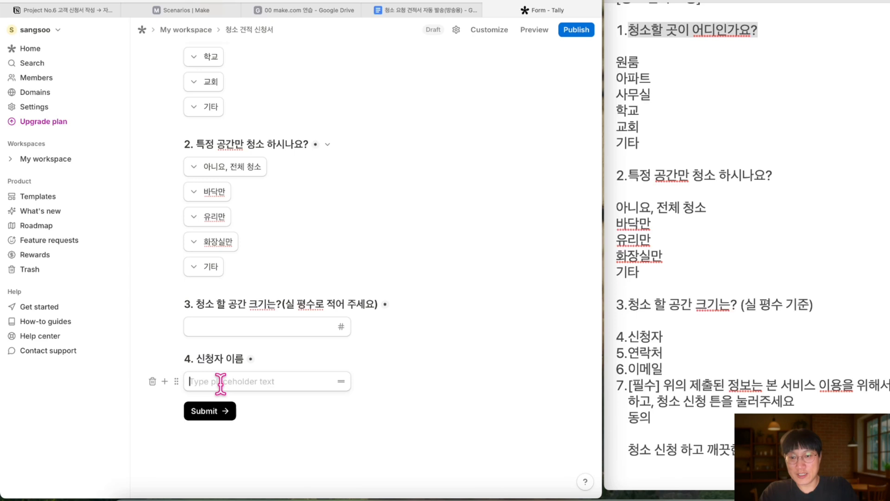
text(ㅎ)
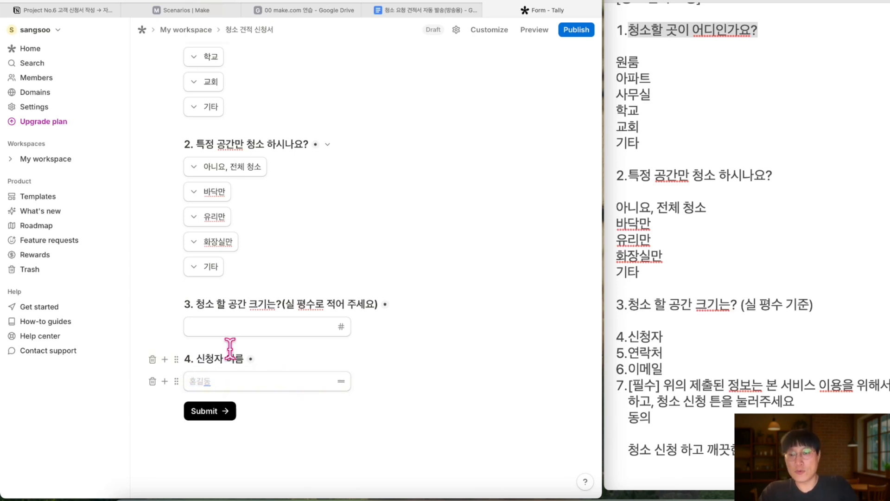
Set question 3's number field placeholder to 3
click(221, 326)
text(3)
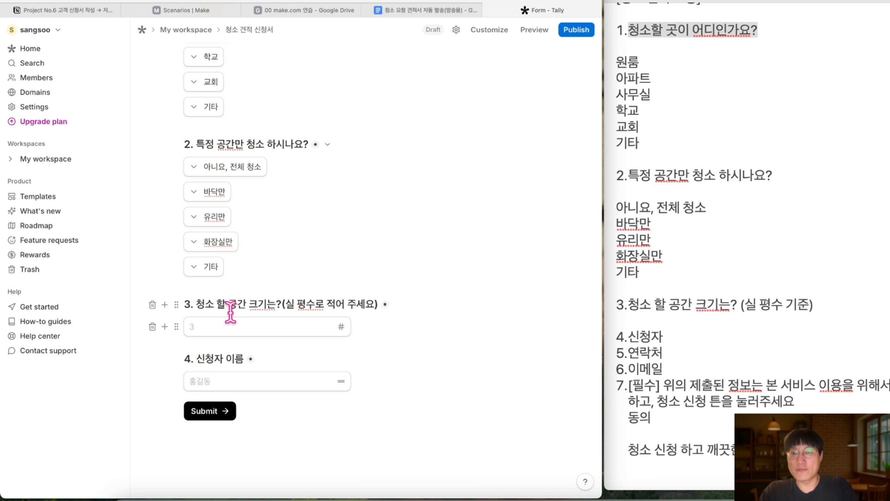
scroll(227, 302, down, 1)
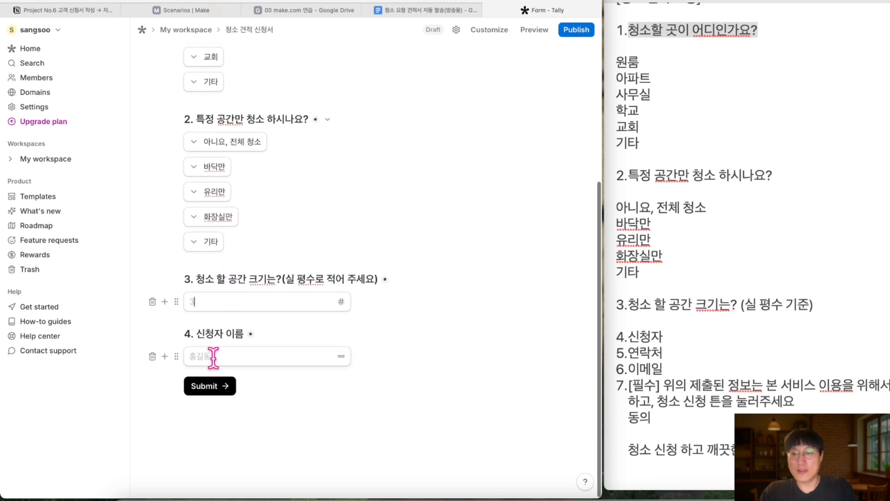
Add short-answer question '5. 연락 받으실 곳( - 없이 숫자로만 적어 주세요)' and begin its phone-number placeholder
click(165, 357)
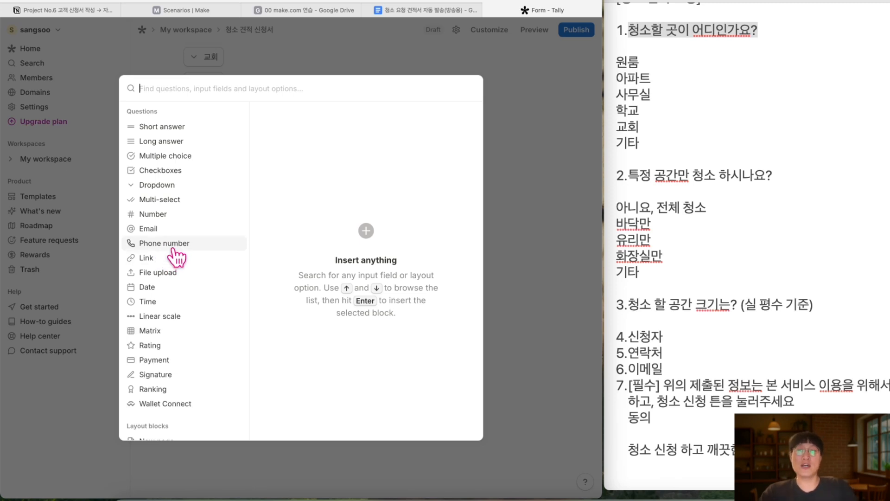
mouse_move(171, 248)
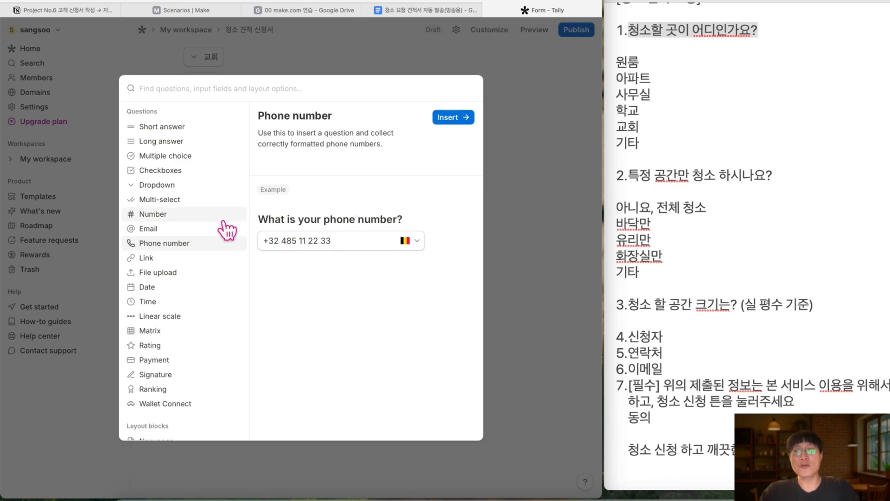
click(186, 133)
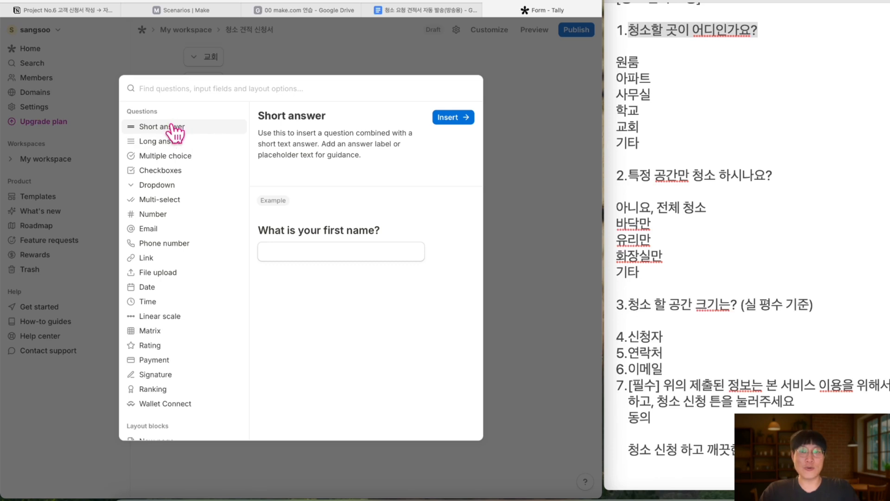
click(449, 120)
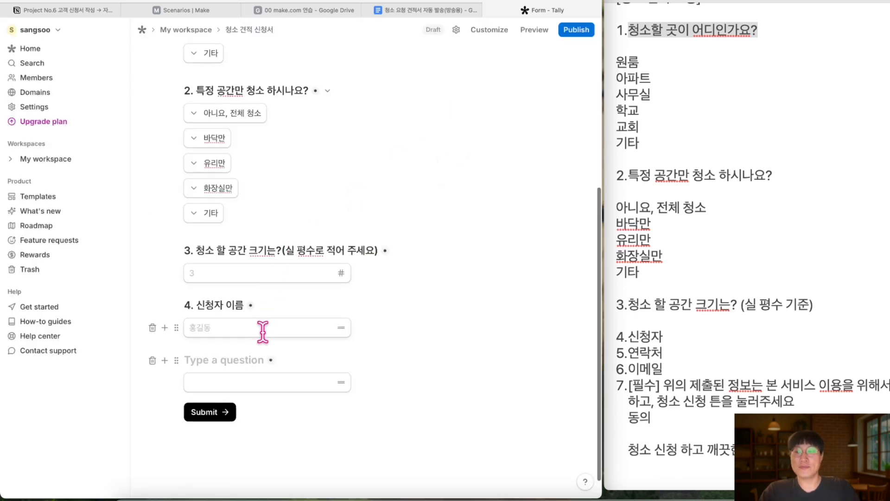
text(5.)
text( 연락)
text( 받의)
text(실 곳)
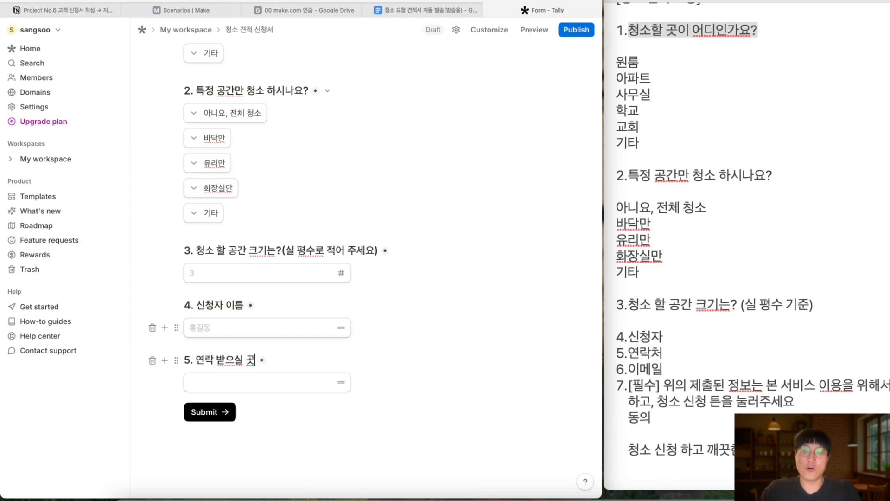
text(( - 없이 숫자로만 지)
text(어 주세요))
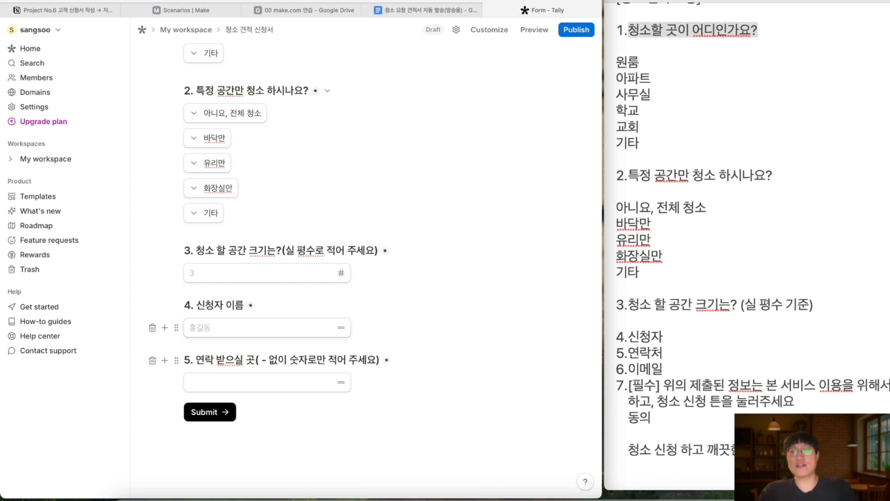
click(218, 382)
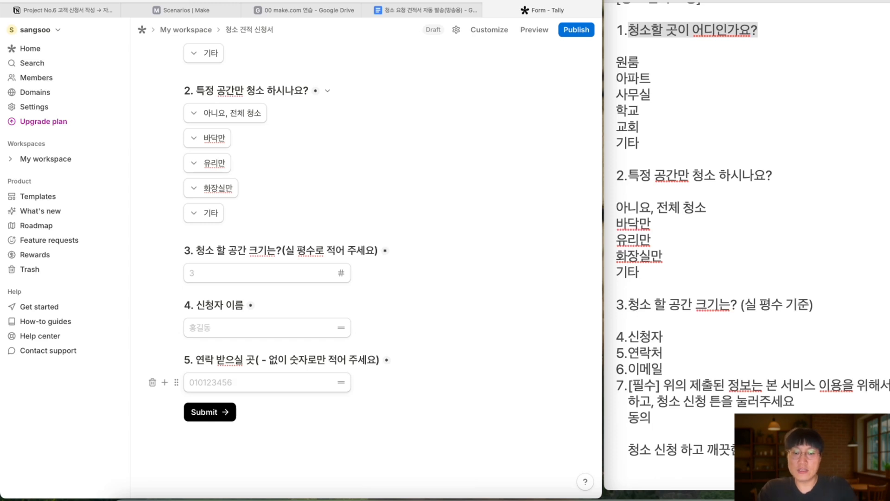
Open the block picker below question 5 and scroll through it to find the Email block
click(165, 383)
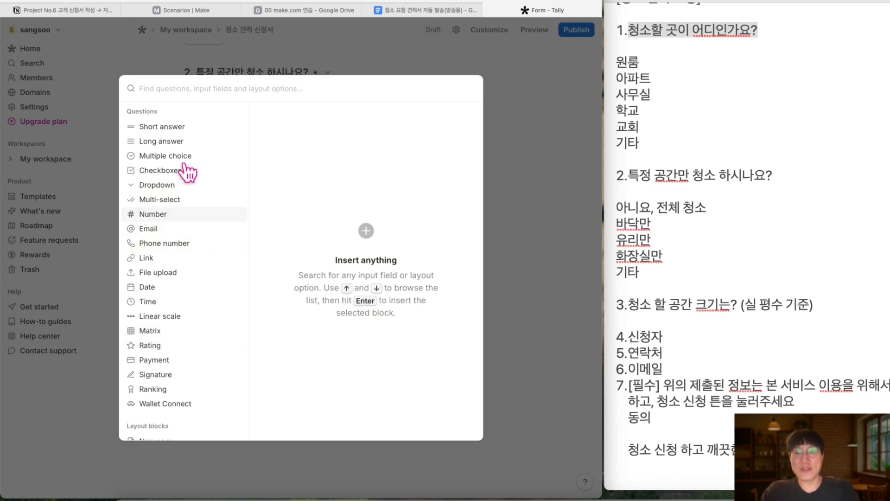
scroll(151, 230, up, 3)
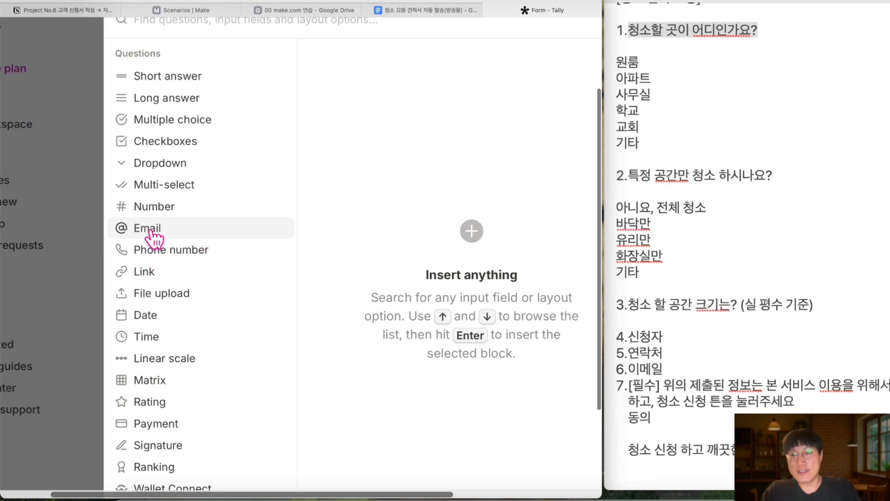
scroll(146, 242, down, 3)
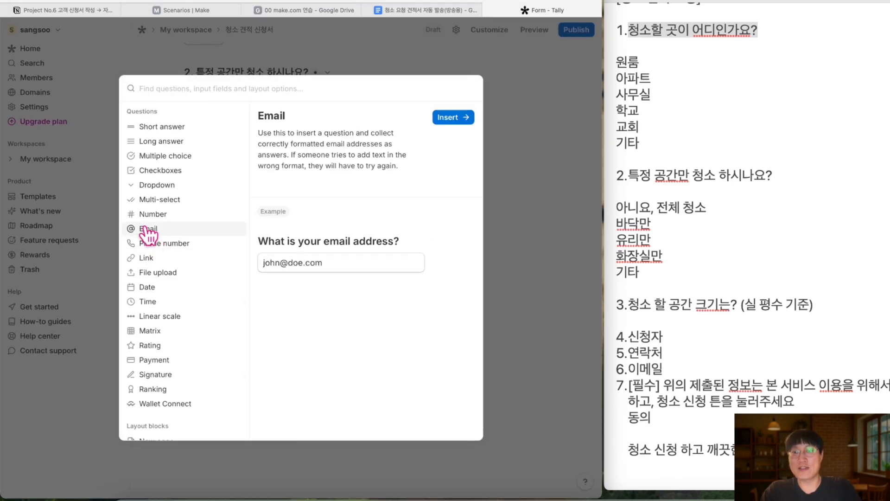
scroll(175, 217, up, 5)
scroll(151, 102, up, 2)
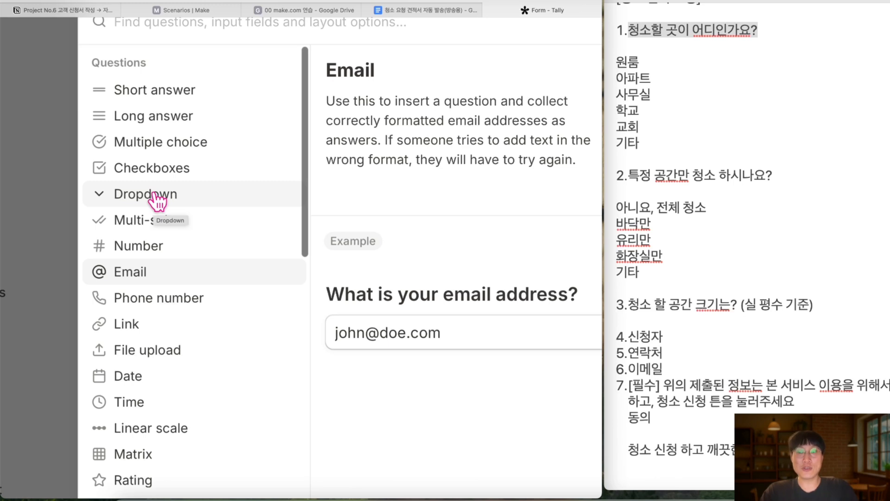
scroll(155, 199, down, 1)
scroll(148, 260, down, 3)
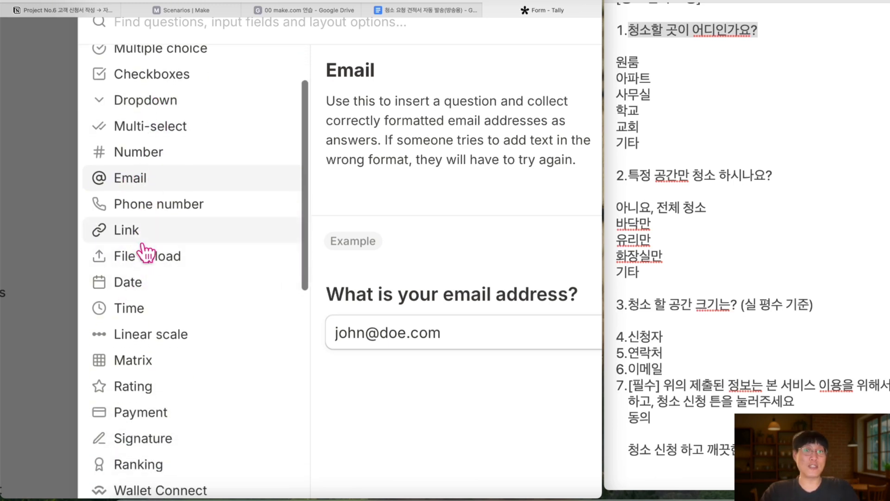
scroll(148, 250, down, 3)
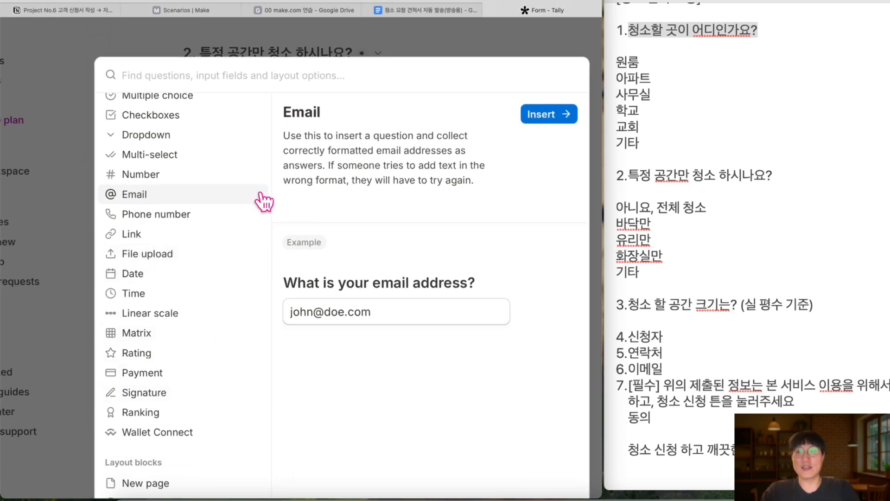
Add email question '6. 견적서 받으실 이메일 주소' and copy the [필수] consent sentence from the notes
click(533, 115)
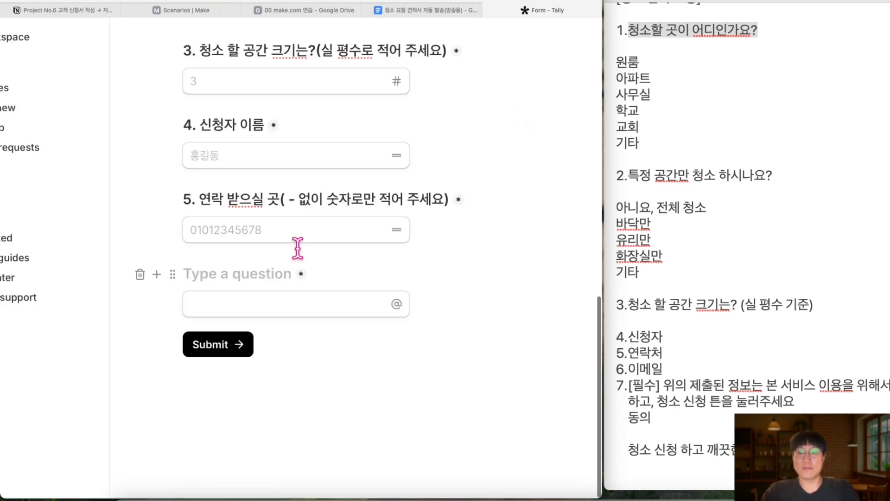
text(6. 견적서)
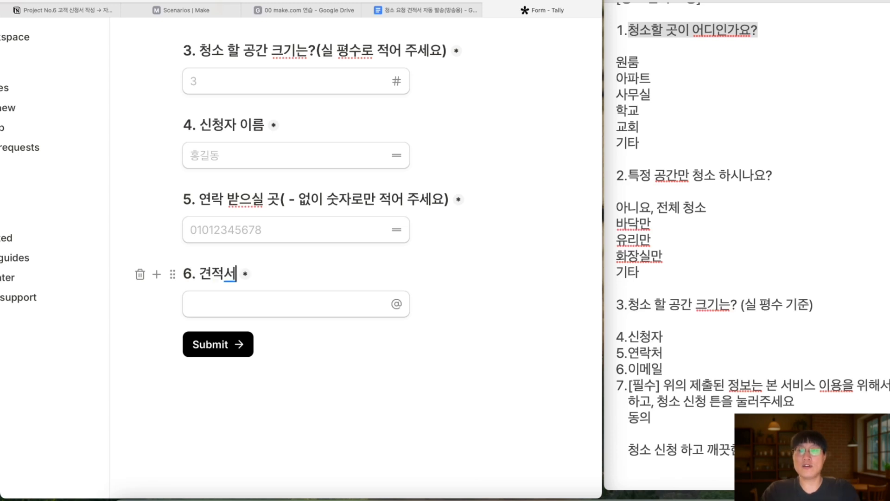
text( 받으실 이메일 주소)
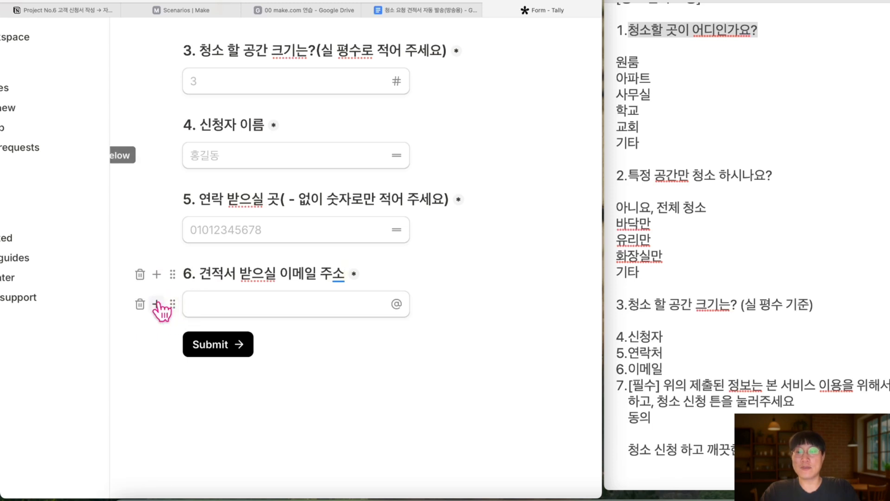
drag(765, 5, 562, 6)
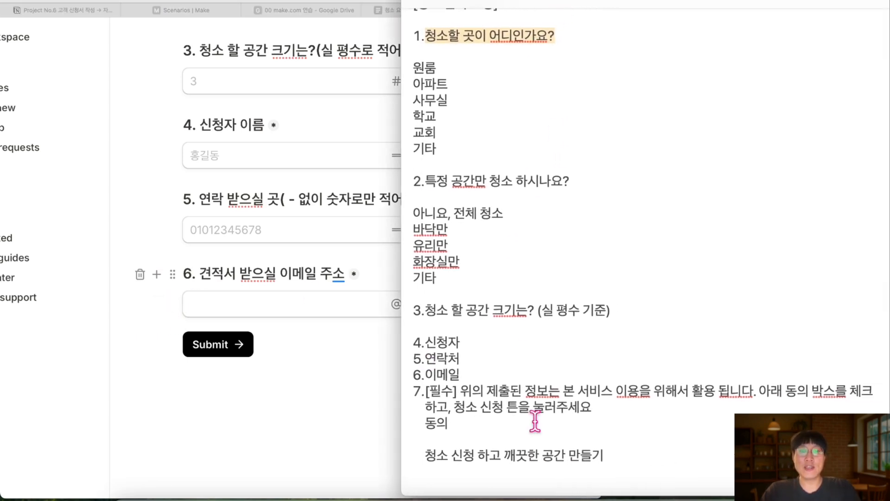
drag(464, 391, 591, 408)
shift+click(420, 388)
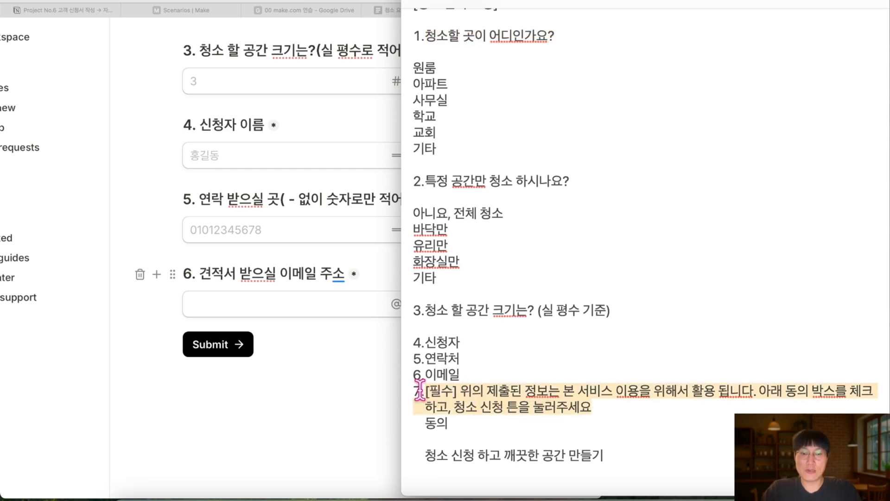
click(198, 296)
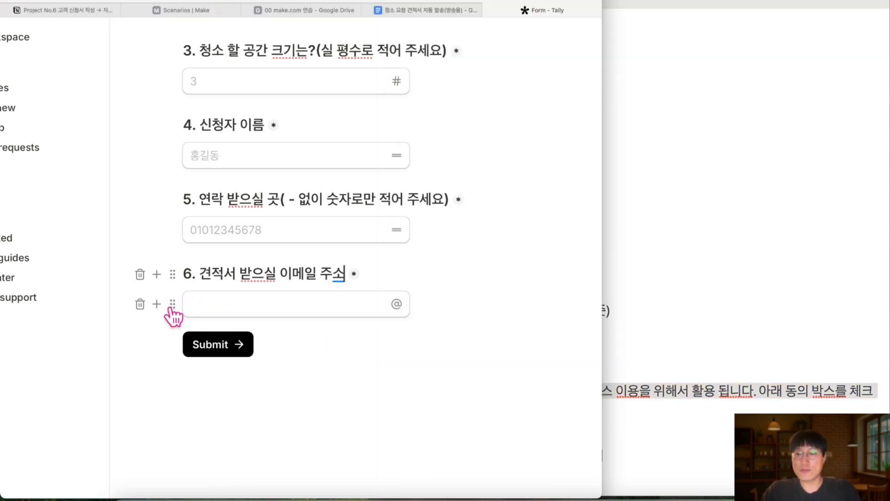
click(157, 304)
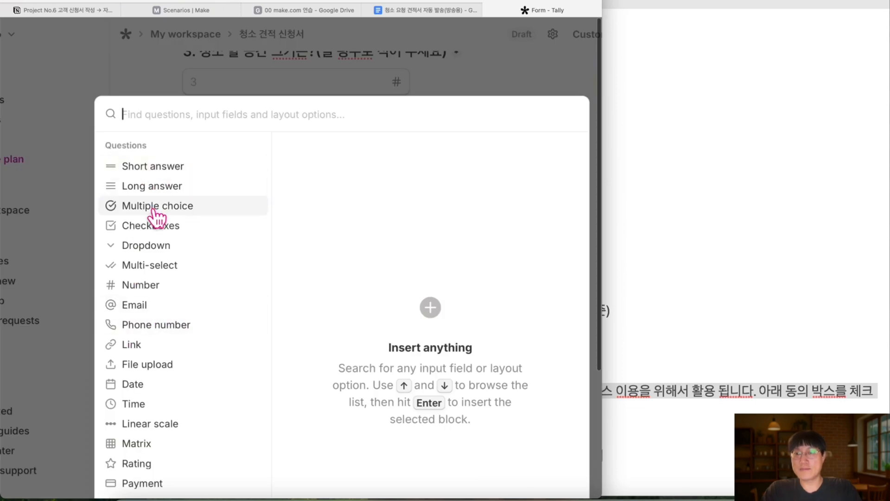
Insert a consent checkboxes question after question 6, its title ending with [필수]
mouse_move(157, 231)
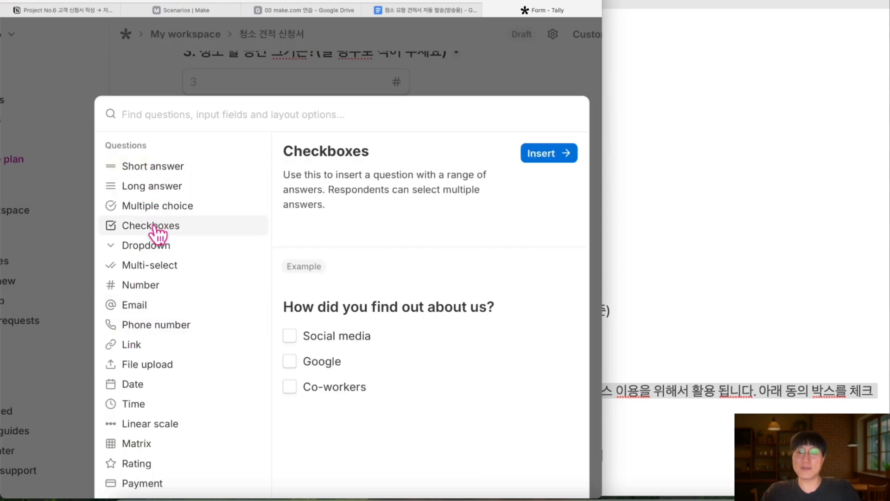
click(548, 154)
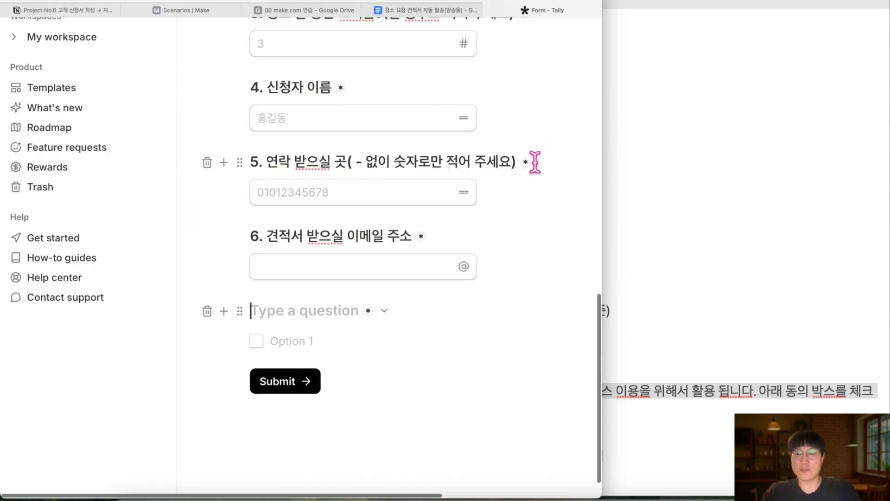
key(ctrl+v)
key(ctrl+z)
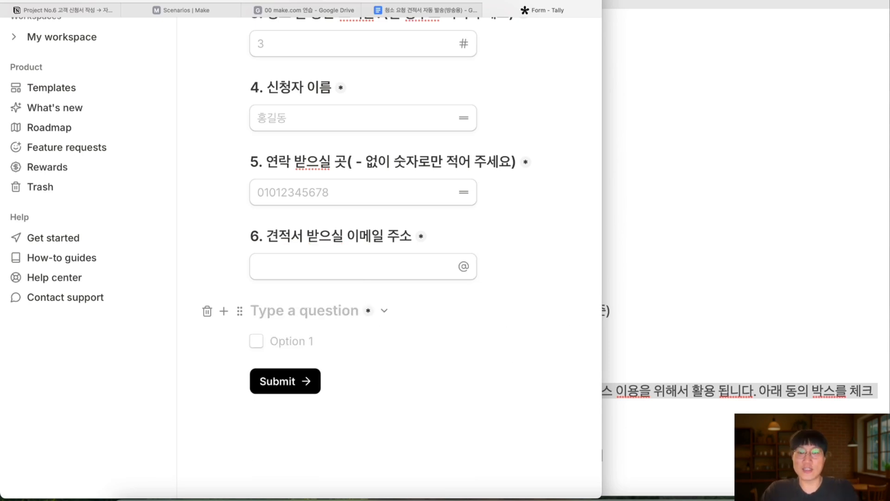
text([)
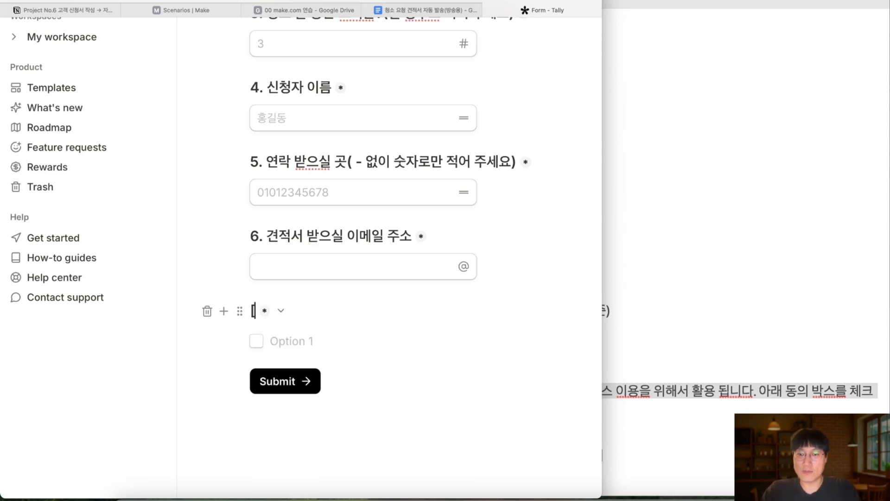
text(필수])
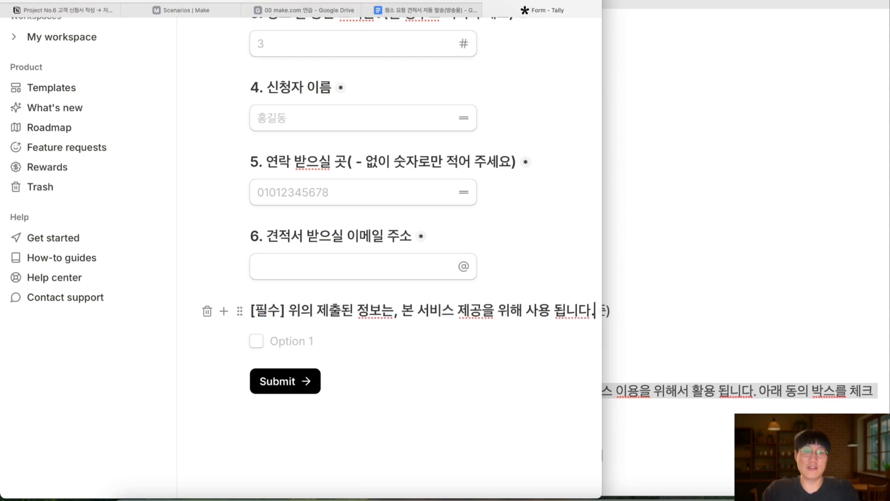
key(shift+Return)
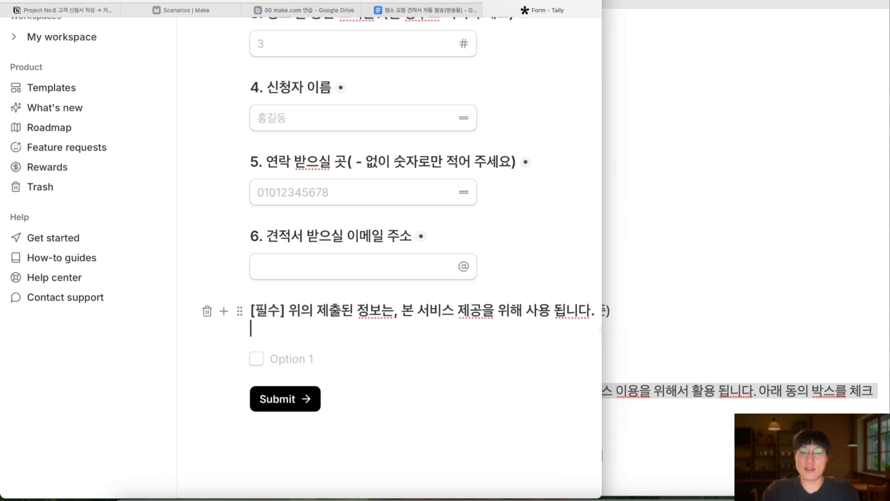
Add the guidance sentence '아래 체크 박스 체크로 동의후! 견적서 신청 요청…' and label the checkbox option 동의
key(Return)
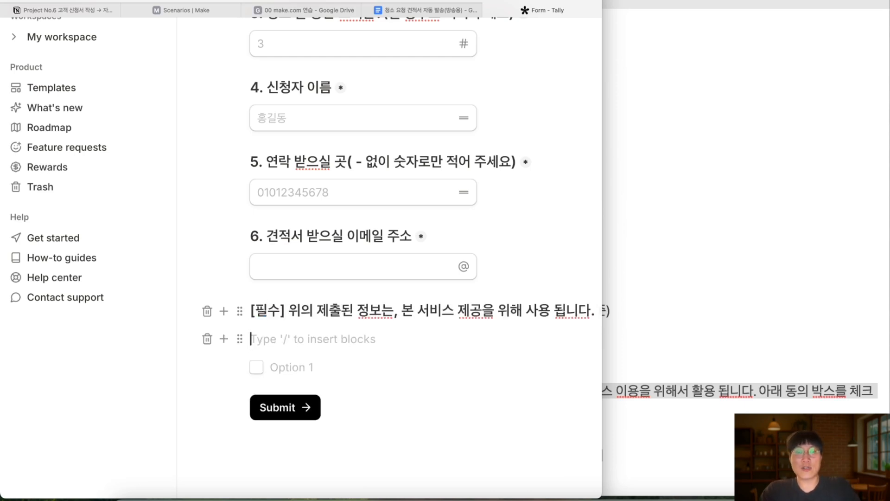
text(아래 체크 박스 체크로 동의후! 견적서 신청 요청 베)
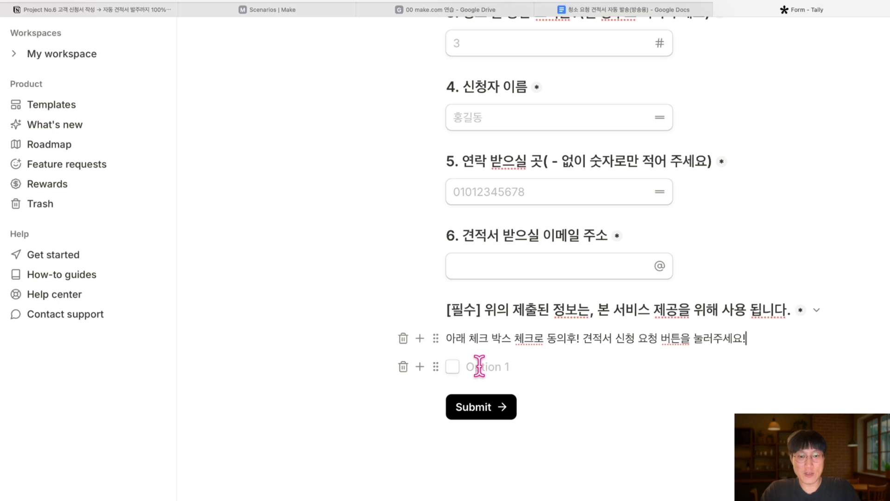
click(479, 366)
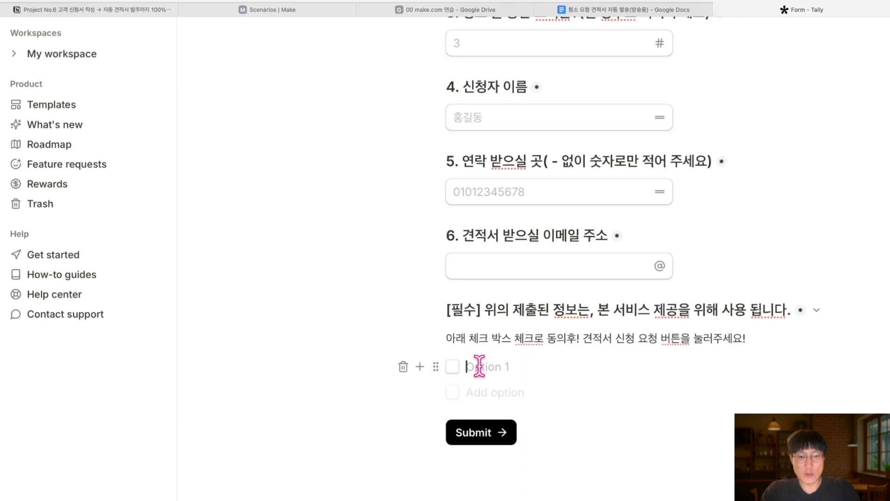
text(되)
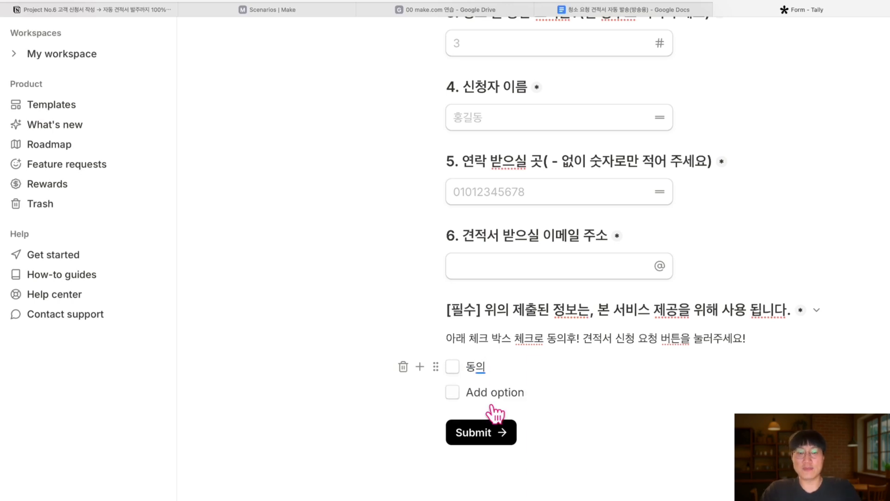
click(484, 438)
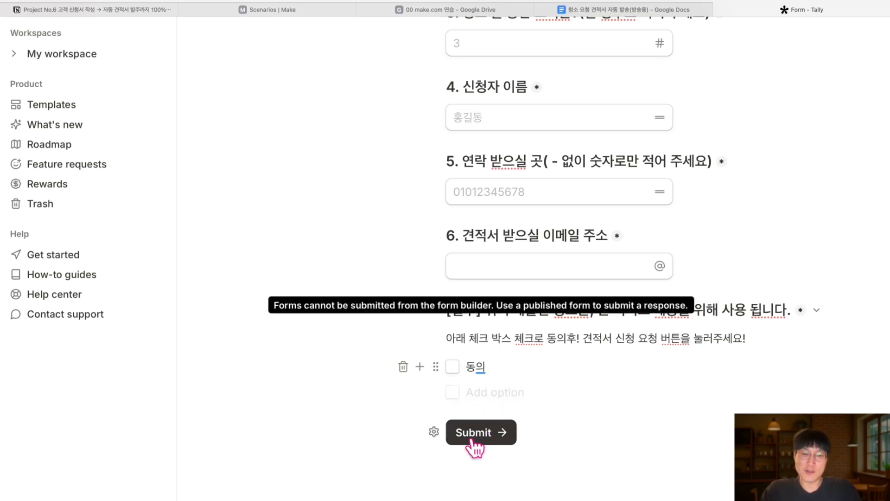
Change the submit button label to '청소 견적 신청하고! 깨끗한 공간 만들기!'
click(433, 431)
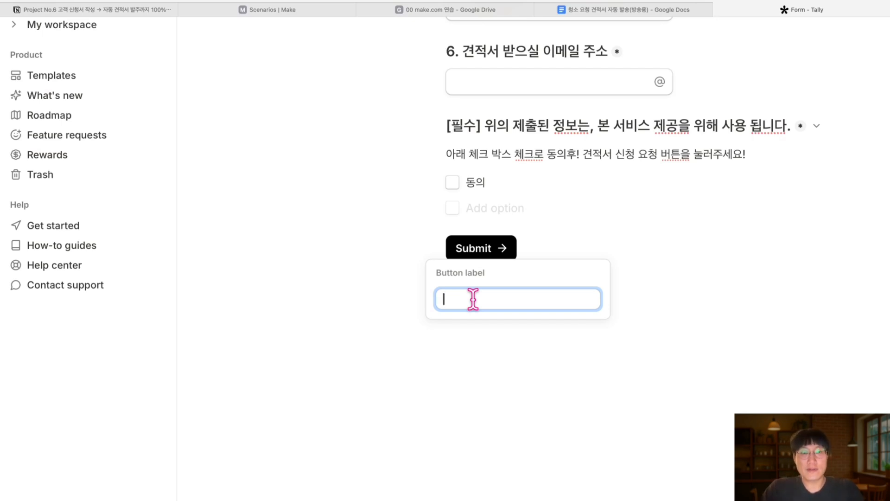
text(청소 견적)
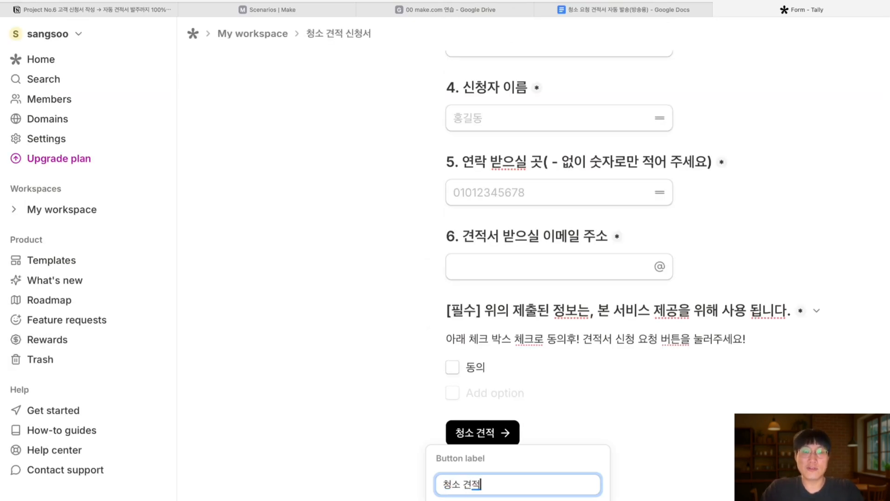
text( 신청하고!)
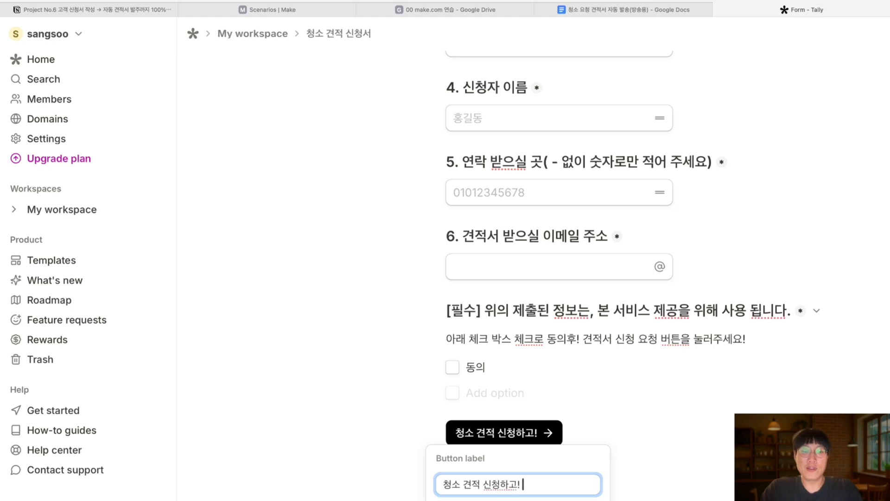
text( 깨끄)
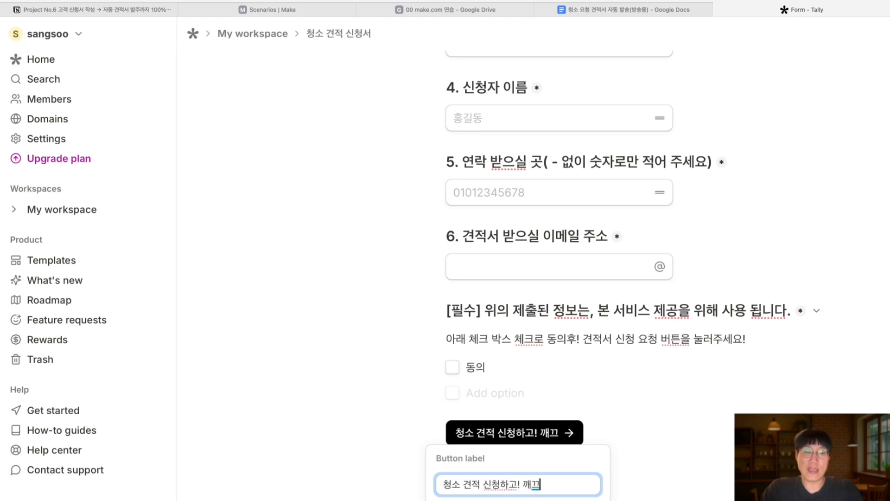
text(한 공가)
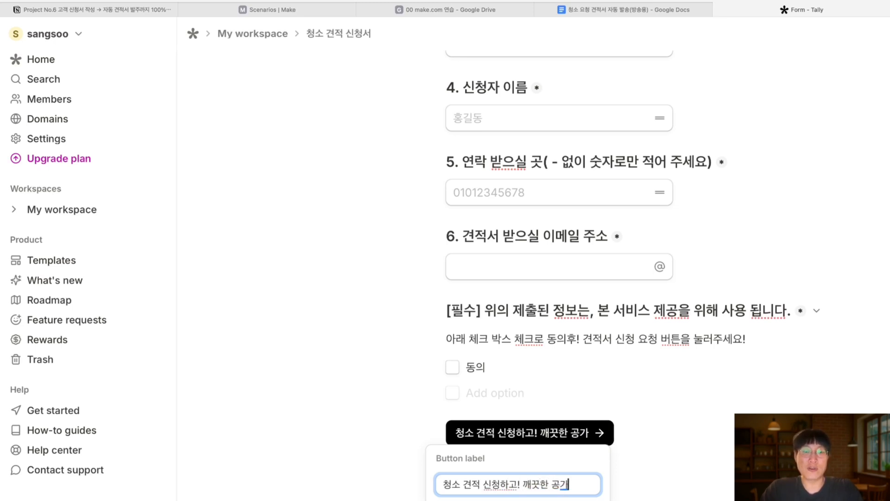
text( 만들기!)
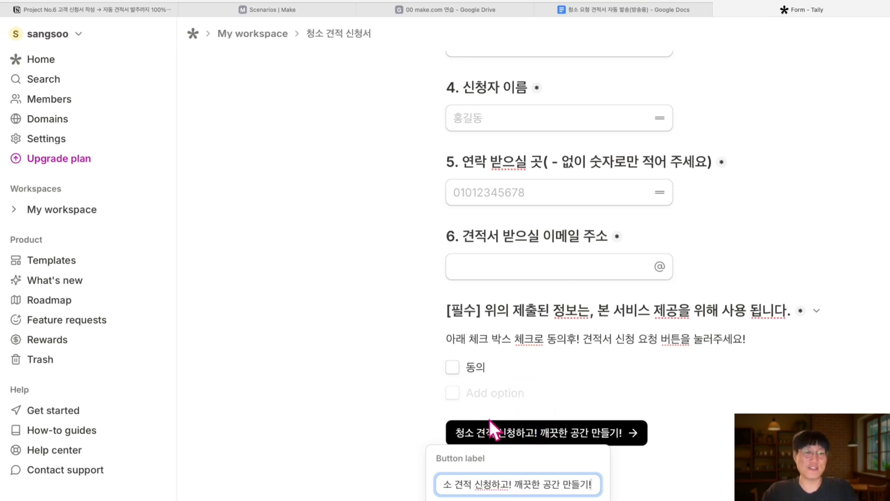
click(533, 411)
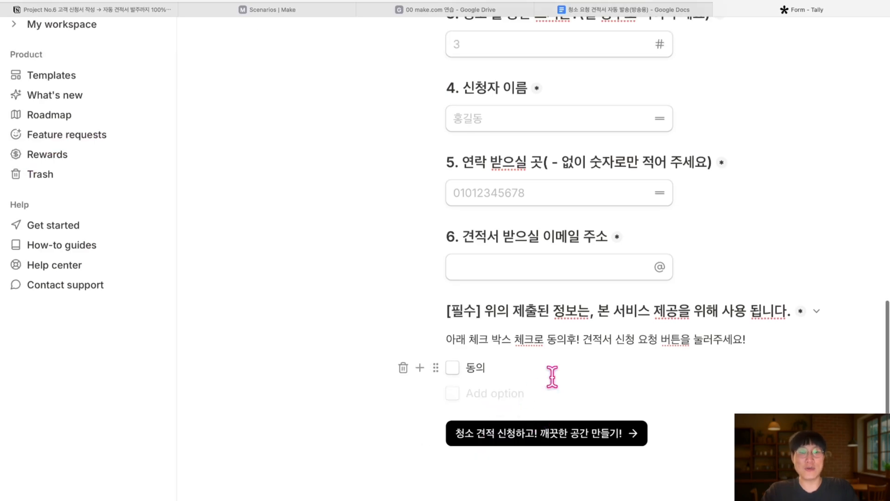
scroll(552, 373, up, 4)
scroll(537, 373, down, 3)
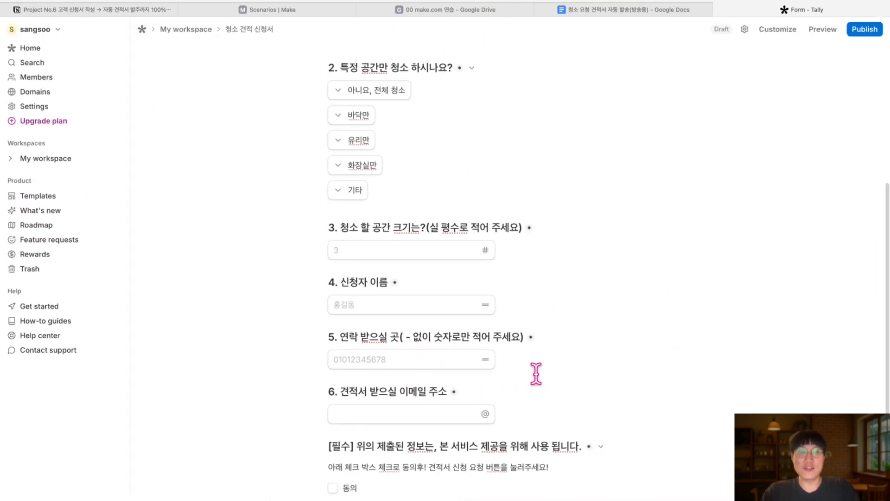
scroll(515, 109, up, 5)
scroll(513, 114, up, 2)
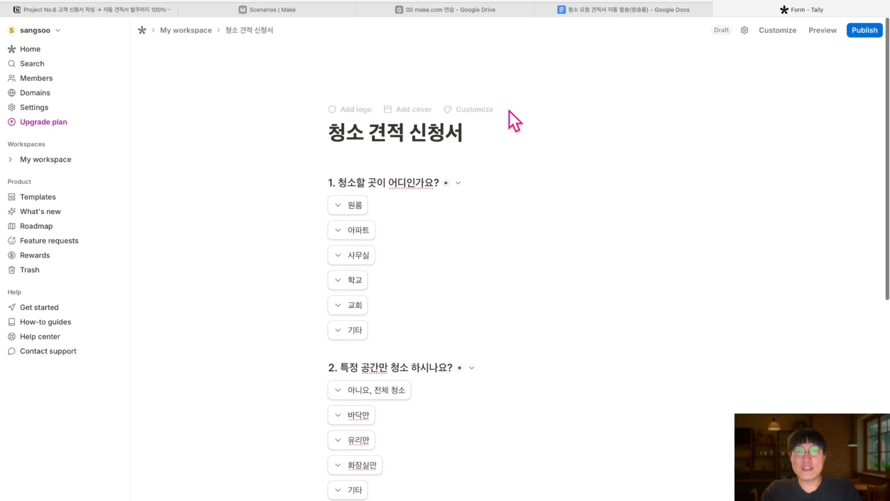
click(822, 29)
scroll(519, 141, down, 2)
scroll(519, 141, up, 2)
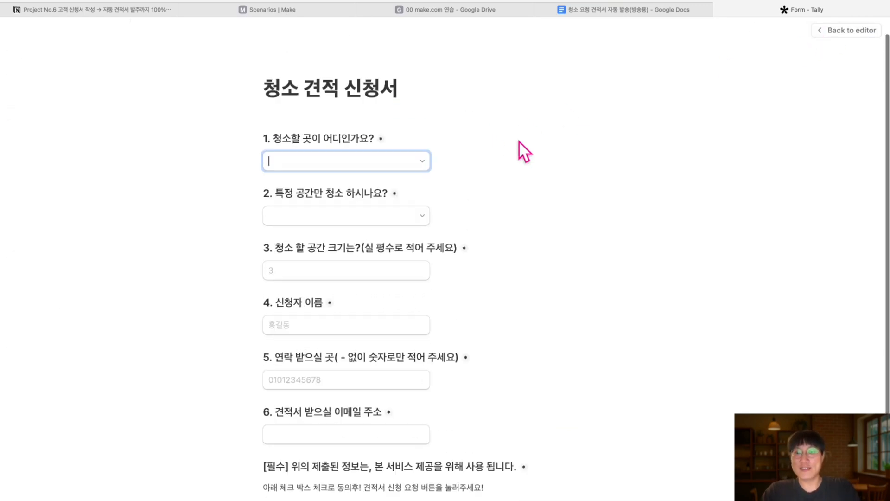
click(345, 178)
click(561, 186)
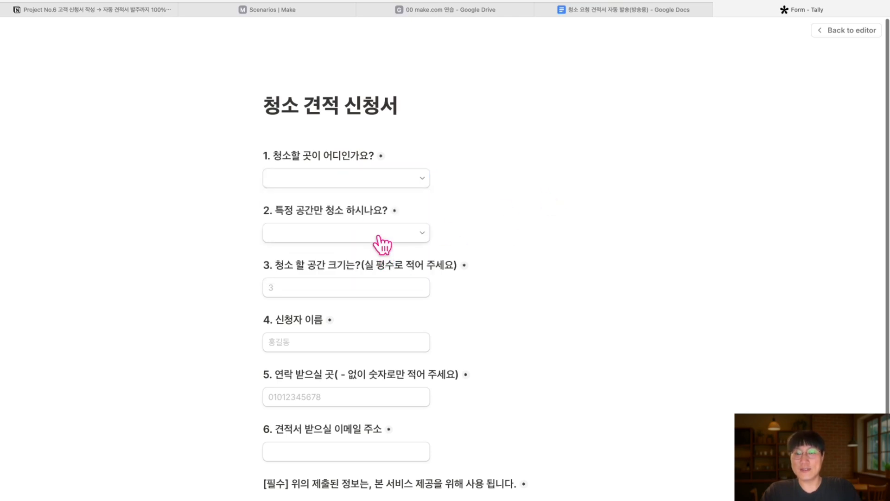
click(377, 235)
click(436, 263)
click(399, 286)
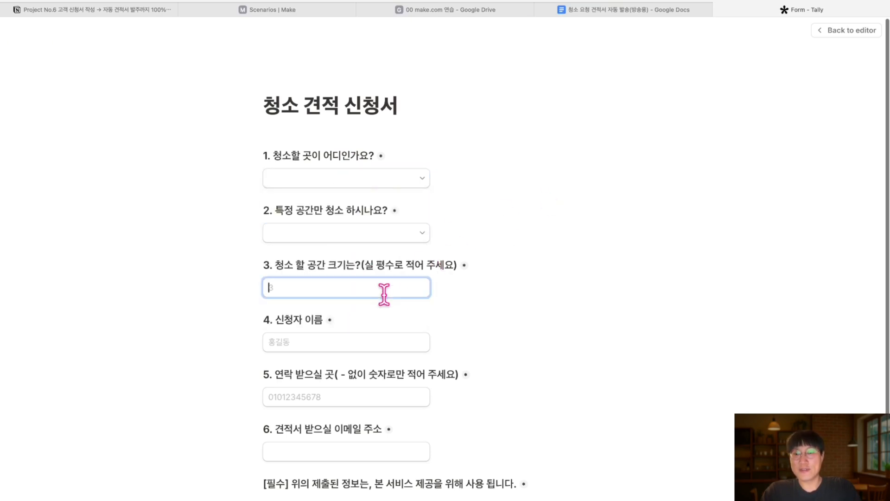
text(3)
click(468, 297)
click(388, 335)
click(349, 395)
scroll(348, 396, down, 1)
click(334, 421)
scroll(334, 417, down, 2)
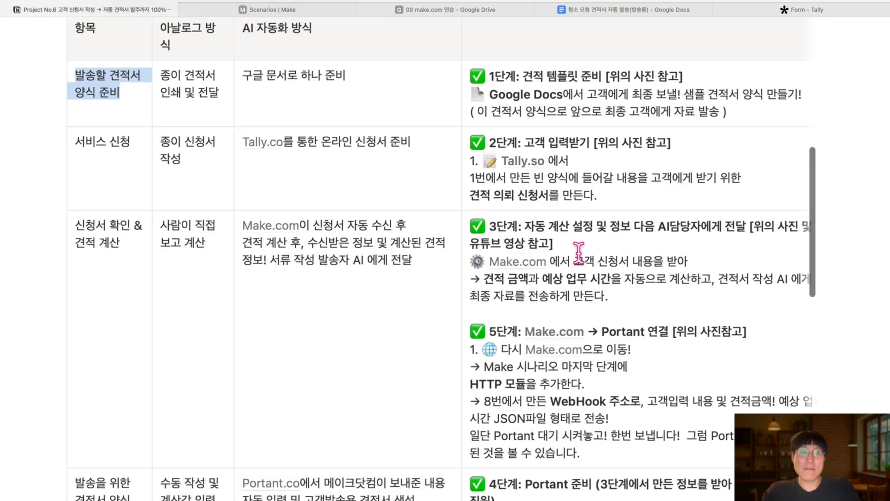
Create a new blank Make scenario, then return to the Tally form tab
scroll(333, 189, down, 1)
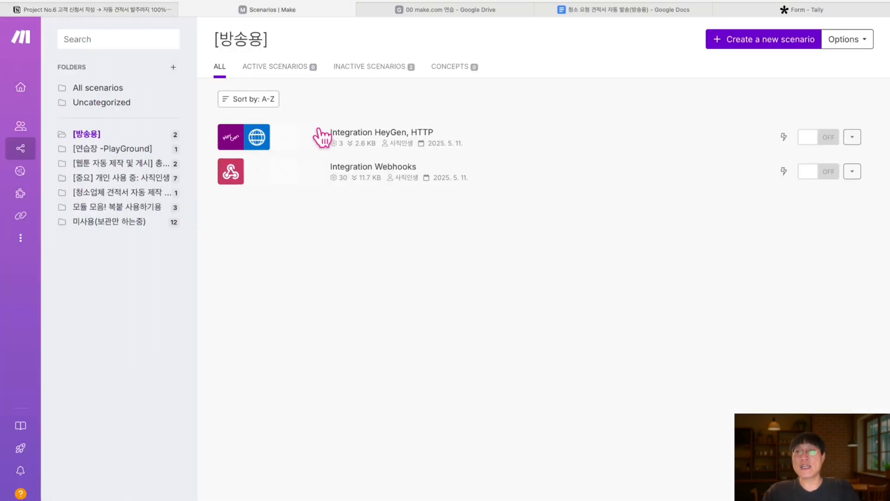
click(766, 44)
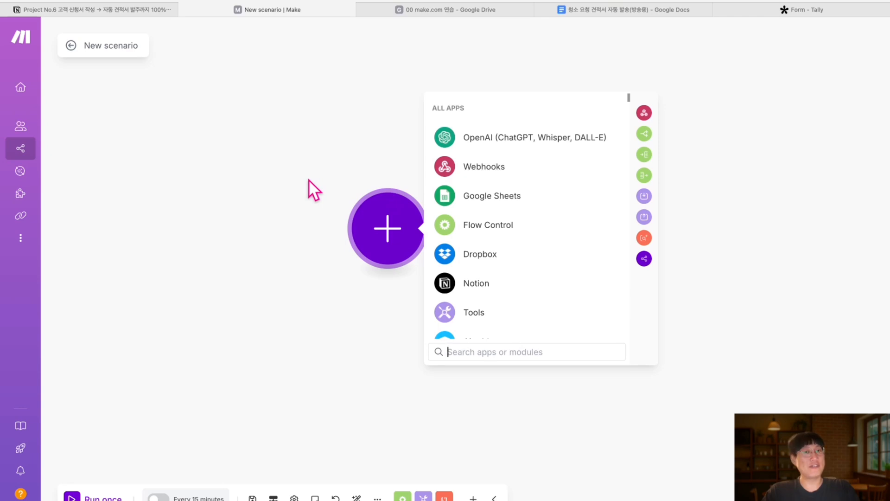
click(791, 14)
scroll(509, 403, down, 1)
scroll(510, 403, up, 1)
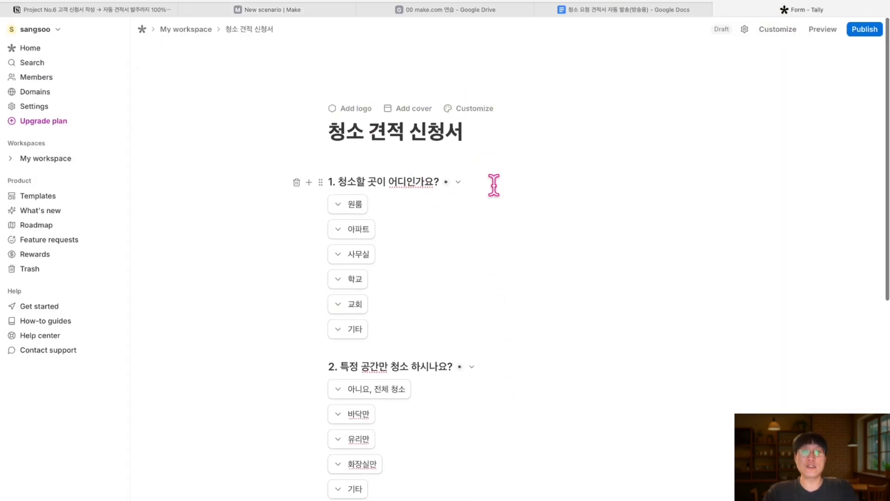
Add a cover banner and set it to the Unsplash sea-and-ship photo
mouse_move(455, 69)
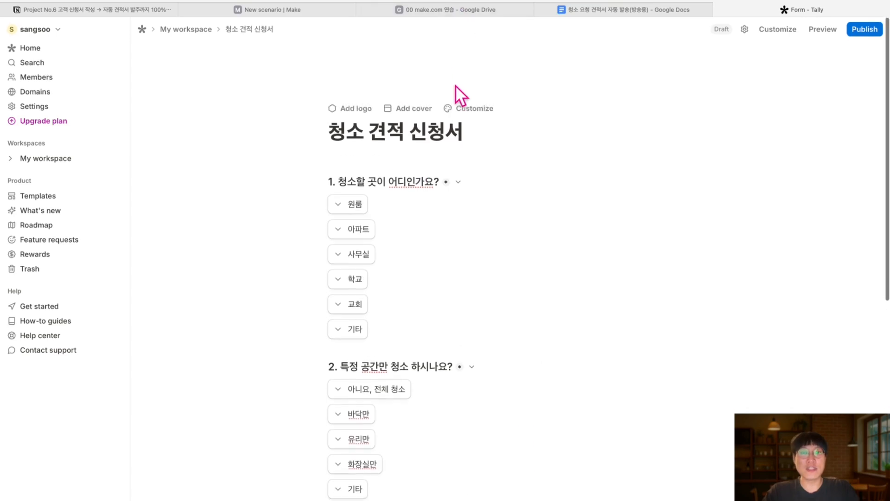
click(418, 110)
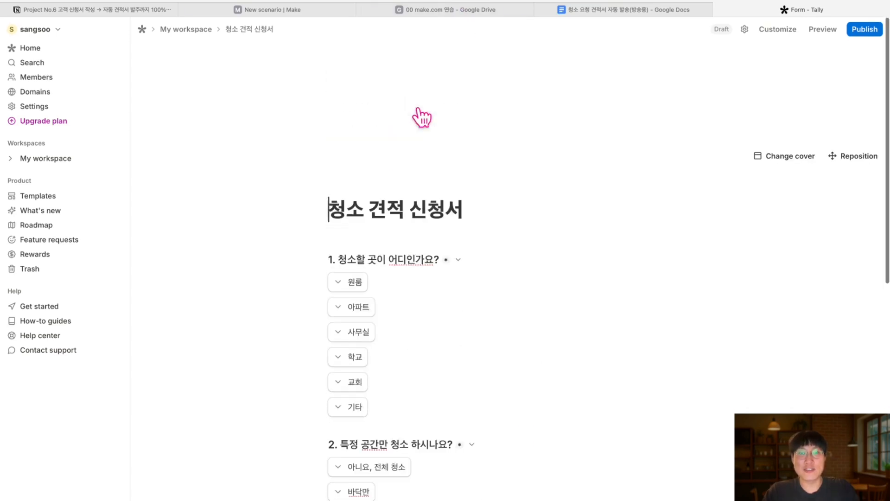
click(792, 157)
click(352, 183)
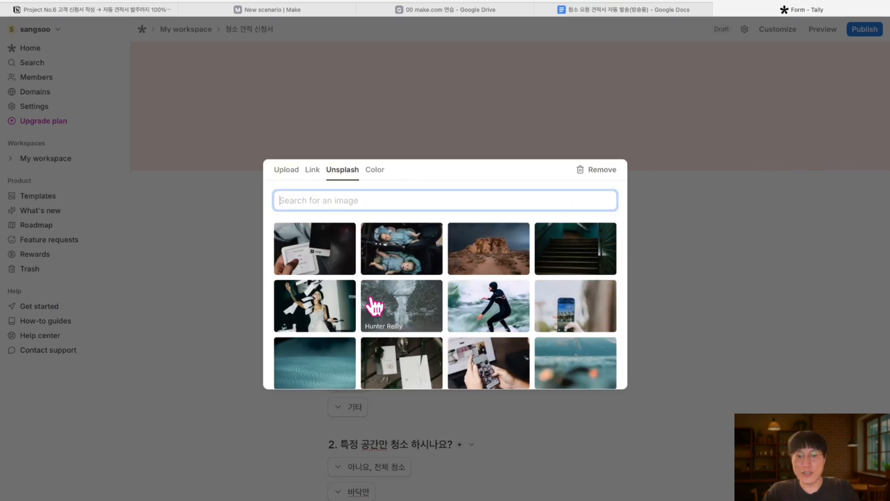
scroll(371, 304, down, 2)
scroll(373, 306, down, 5)
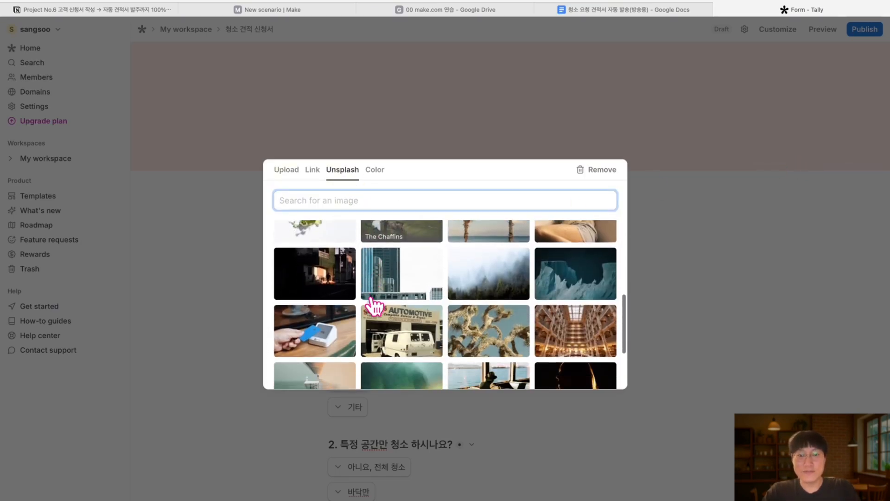
scroll(371, 305, down, 1)
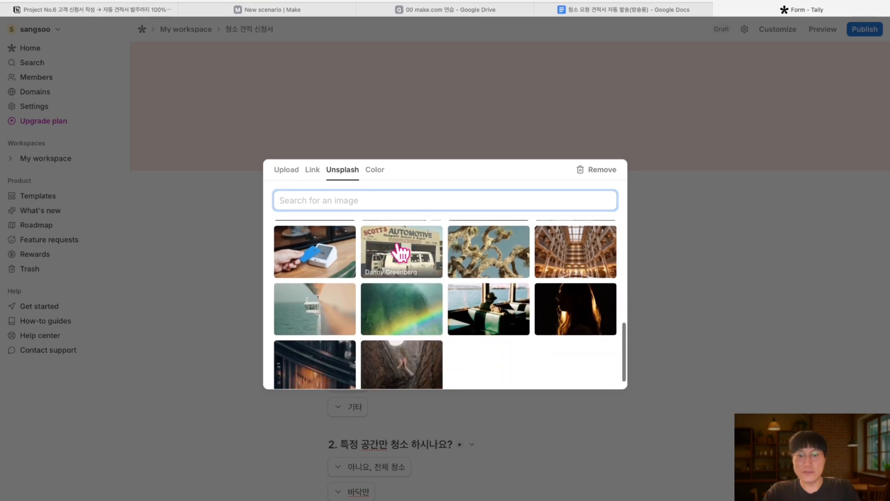
click(342, 308)
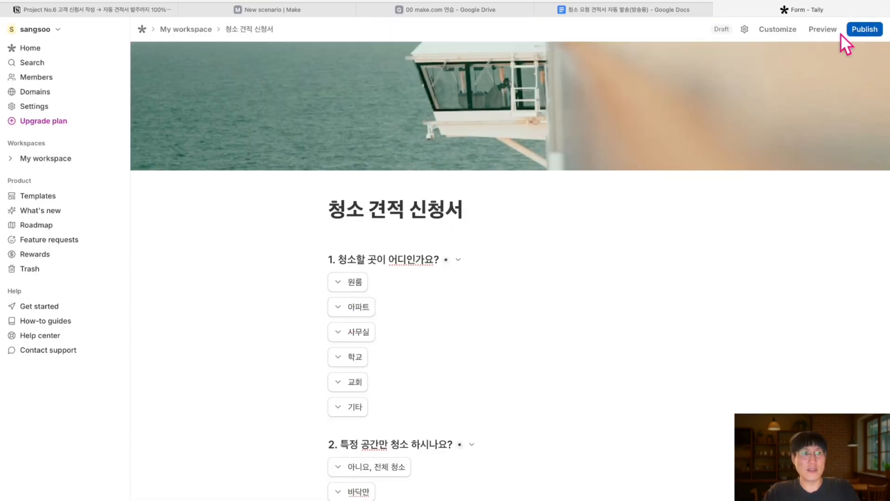
Add a logo above the title and bring up its Upload/Link image options
click(622, 224)
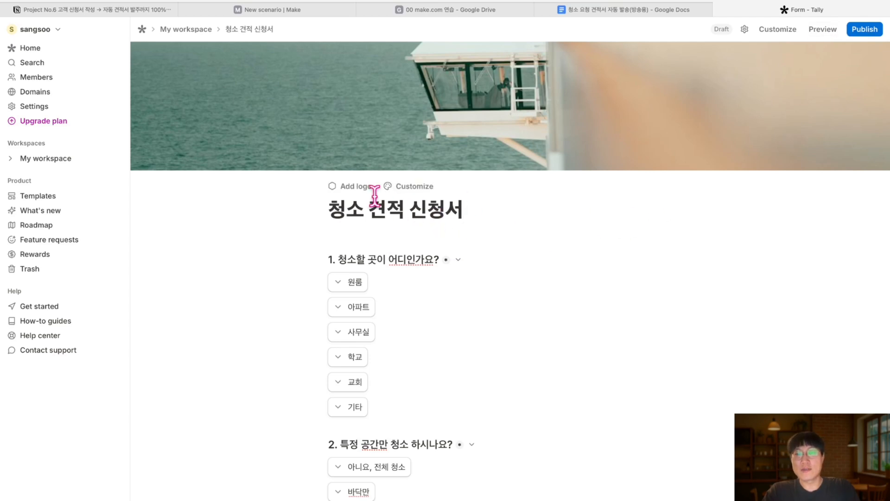
click(361, 193)
click(364, 179)
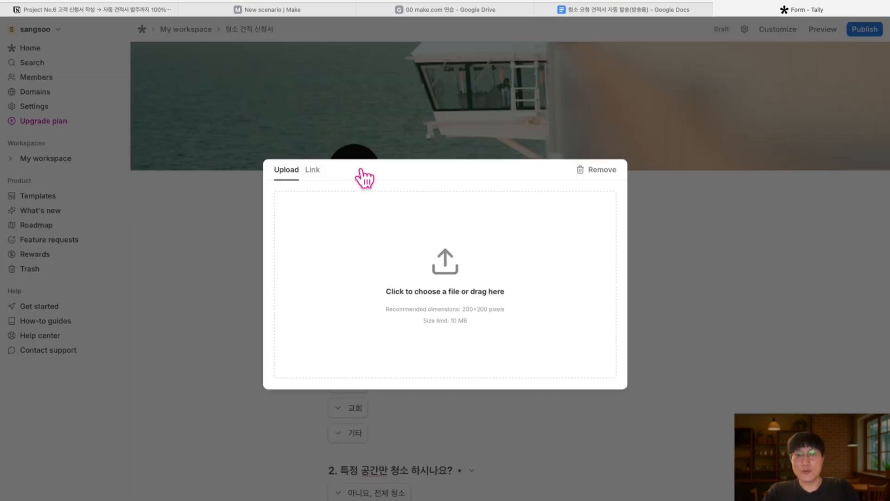
click(313, 173)
click(285, 171)
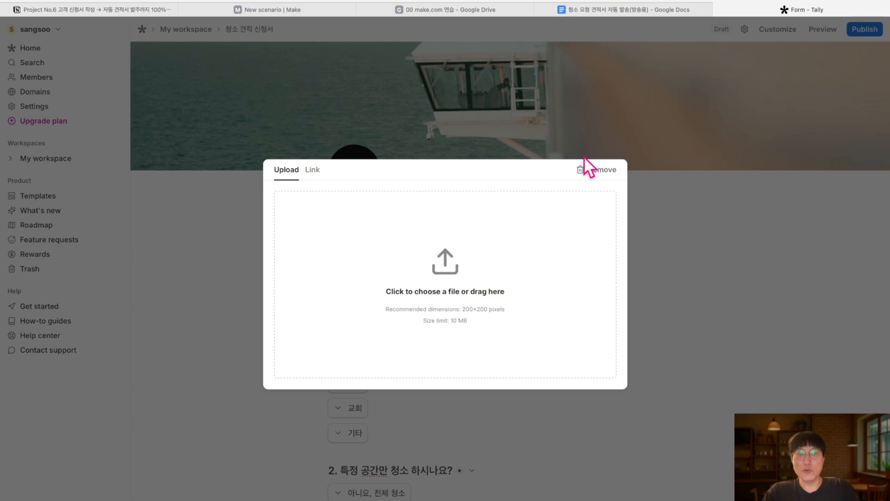
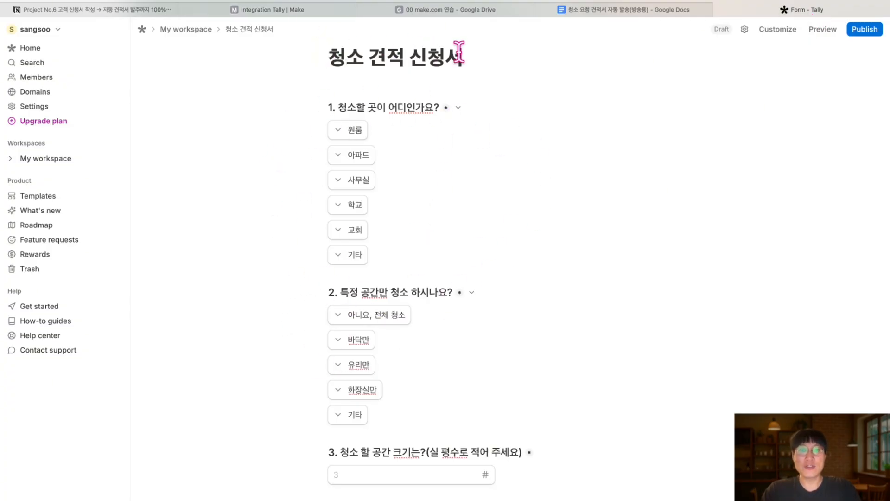
In Make, add a new Tally webhook named '(방송용)청소 견적 신청서 받기 직원'
drag(463, 56, 333, 55)
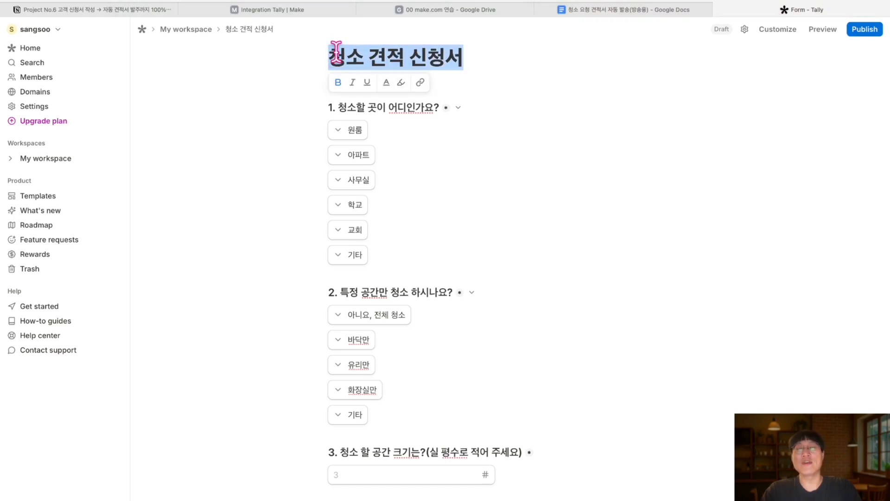
click(307, 9)
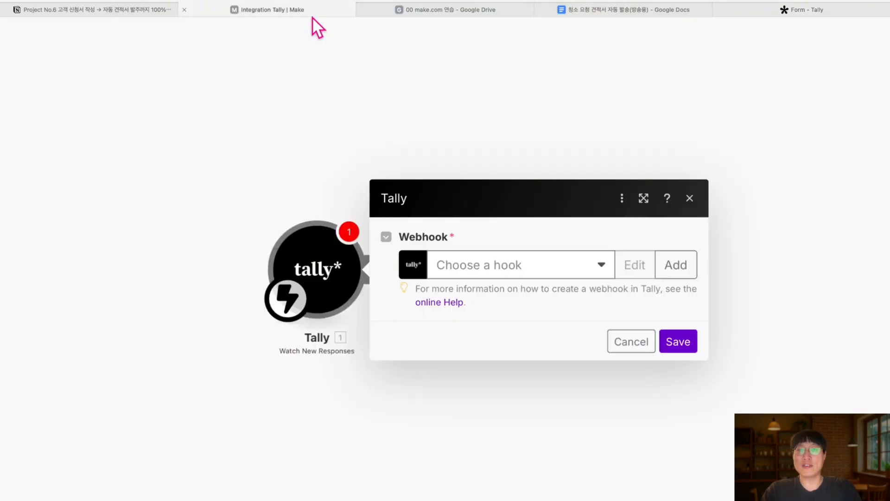
click(678, 264)
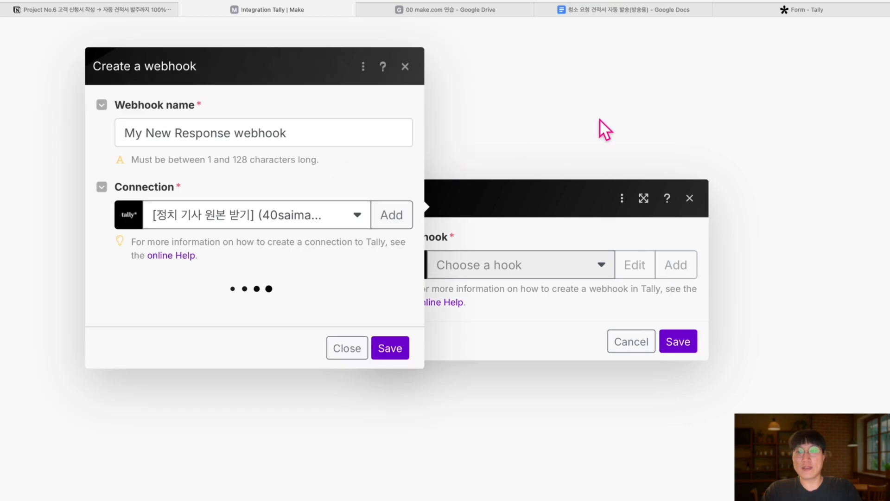
triple_click(324, 121)
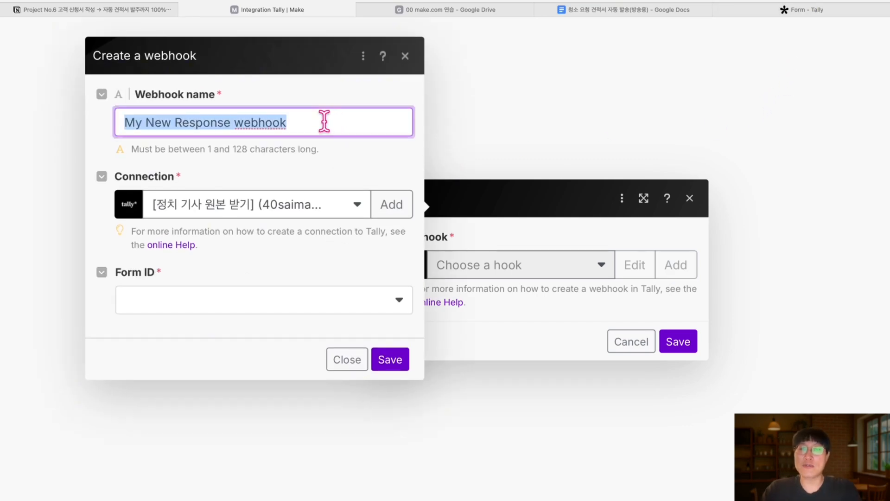
text((방송용)청소 견적 신청서 받기)
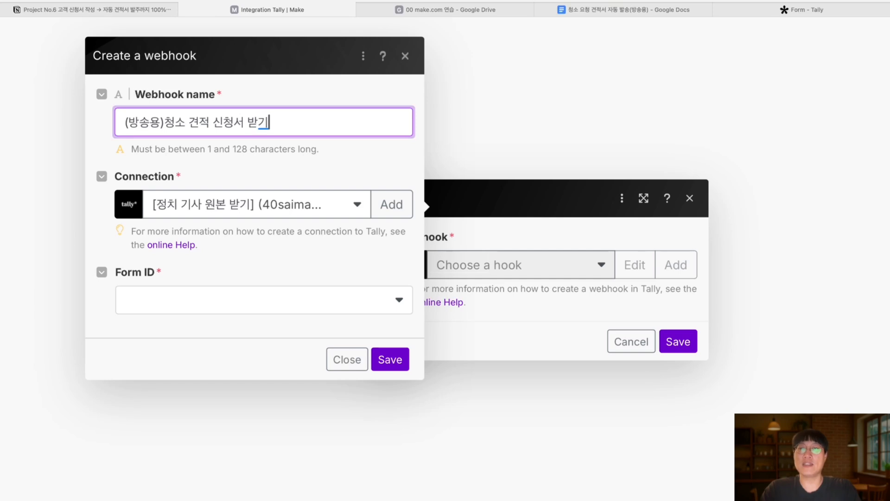
text( 직원)
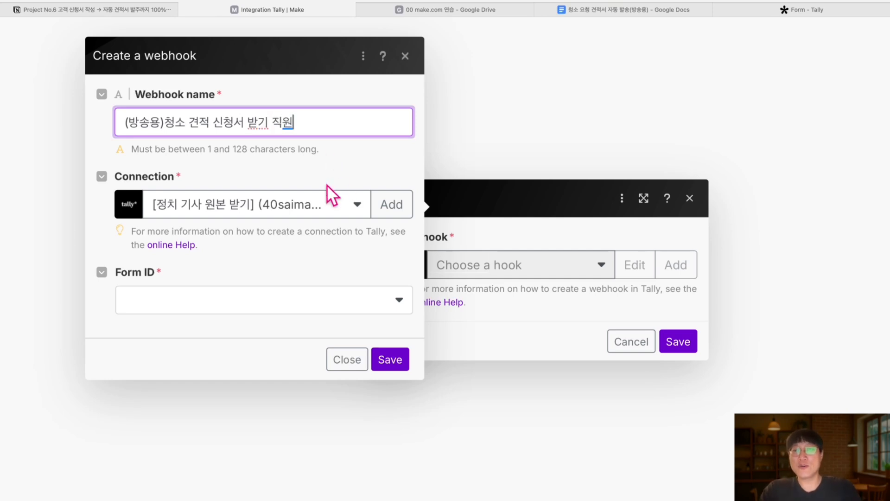
click(380, 205)
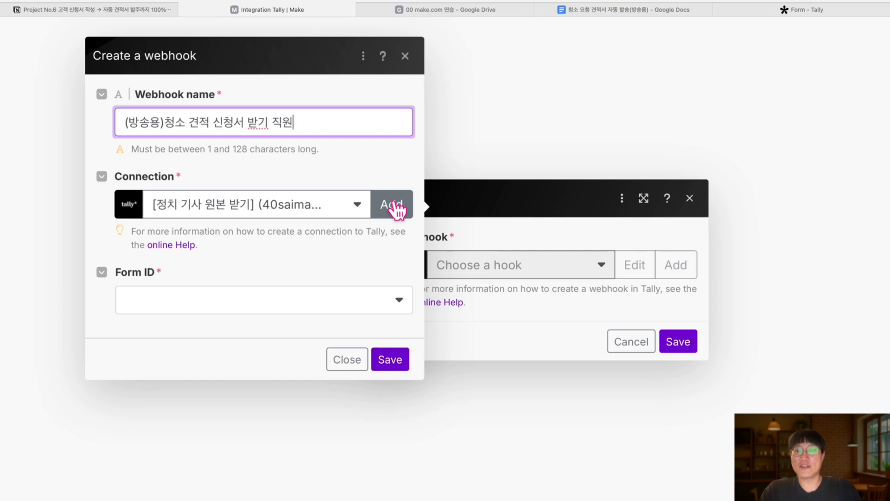
Add a new Tally connection named '(방송용)청소 견적 신청서 받기'
click(384, 211)
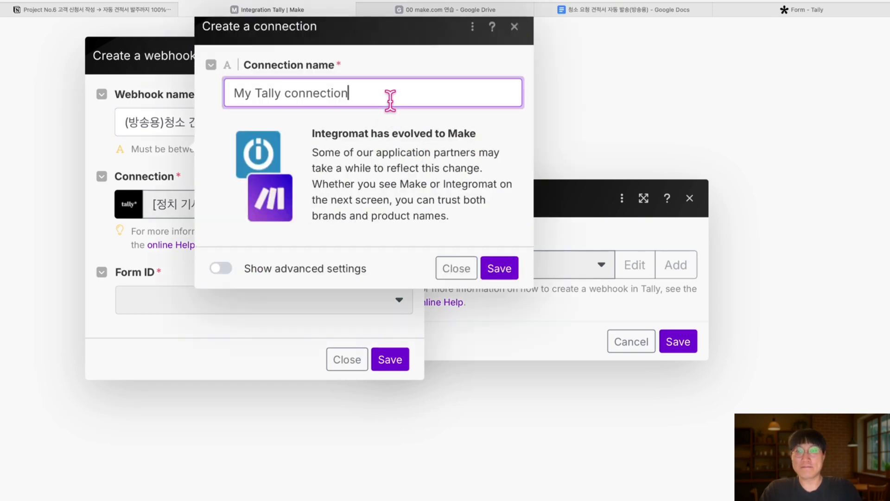
triple_click(390, 100)
text((방송용)청소 견적 신청서 받기)
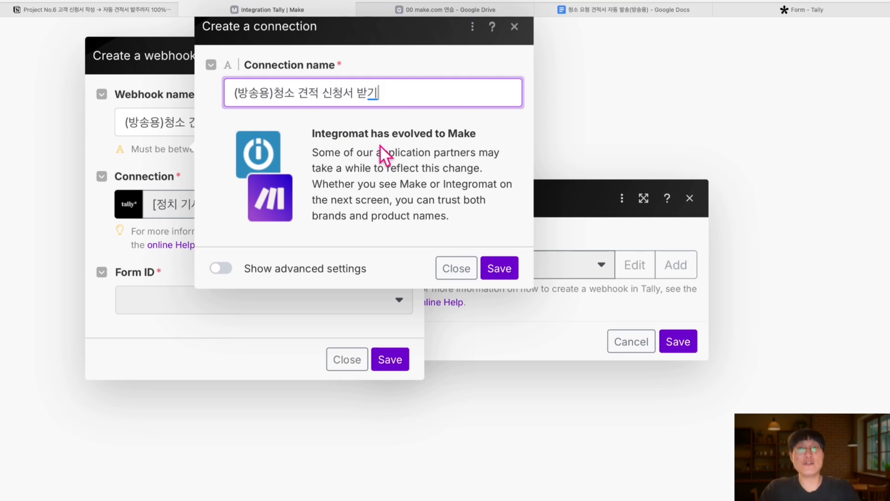
Save the new Tally connection and browse the Form ID list
click(495, 273)
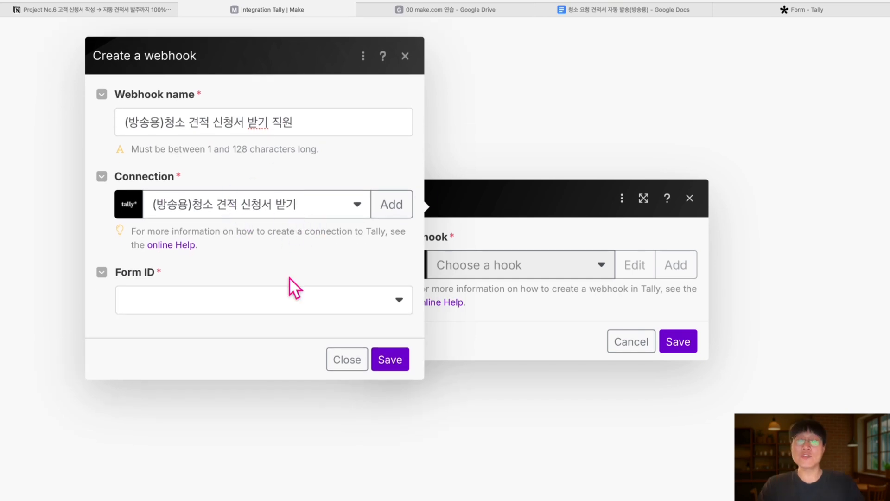
click(786, 11)
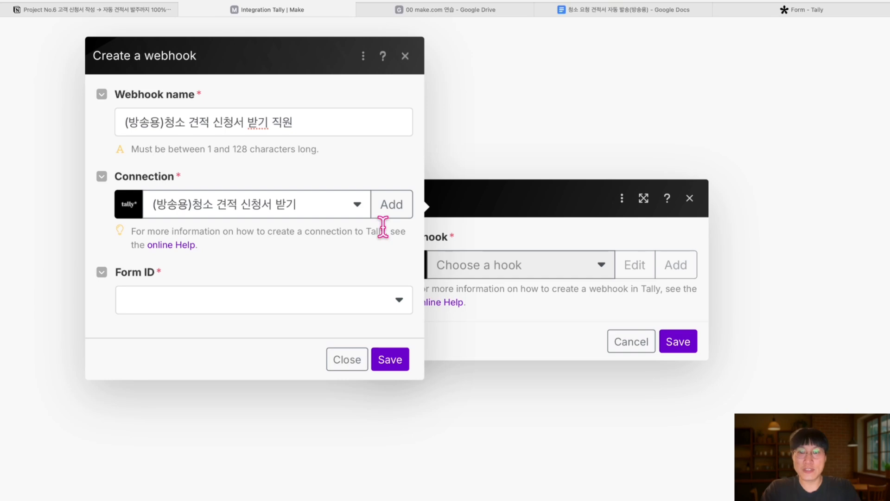
click(366, 301)
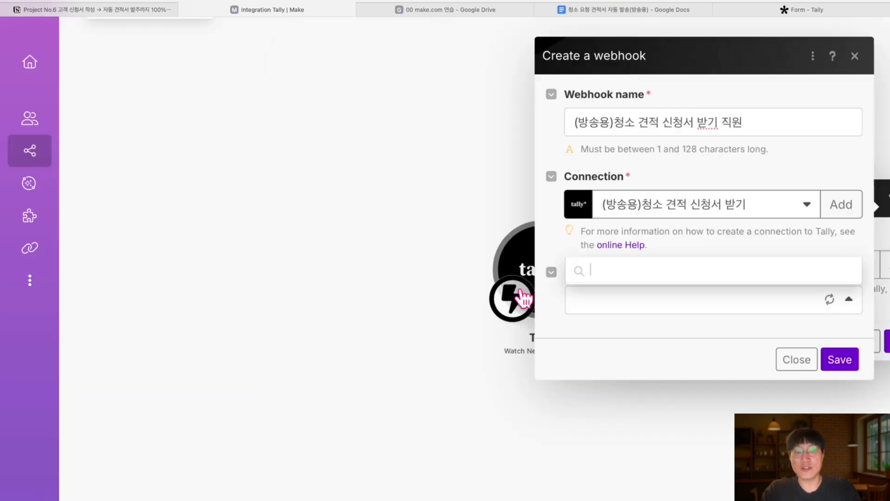
scroll(674, 389, down, 2)
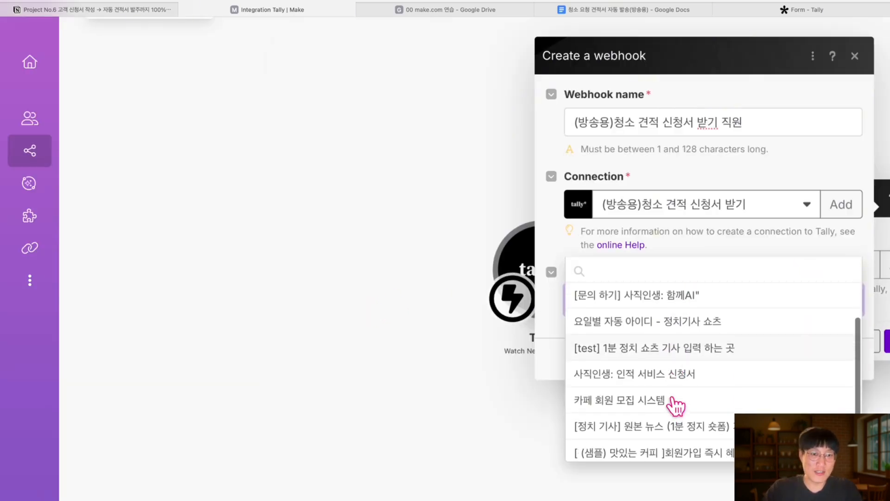
click(706, 251)
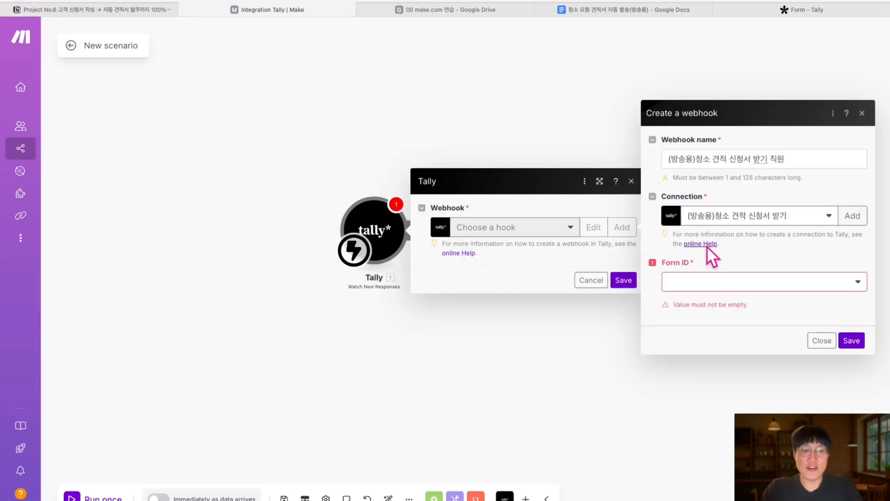
Reload the forms, pick 청소 견적 신청서, and save the webhook and Tally module
click(858, 284)
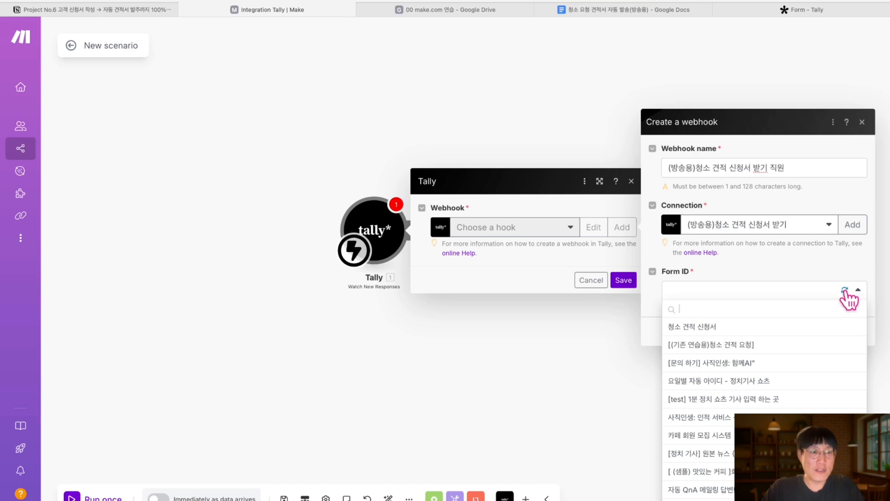
click(845, 290)
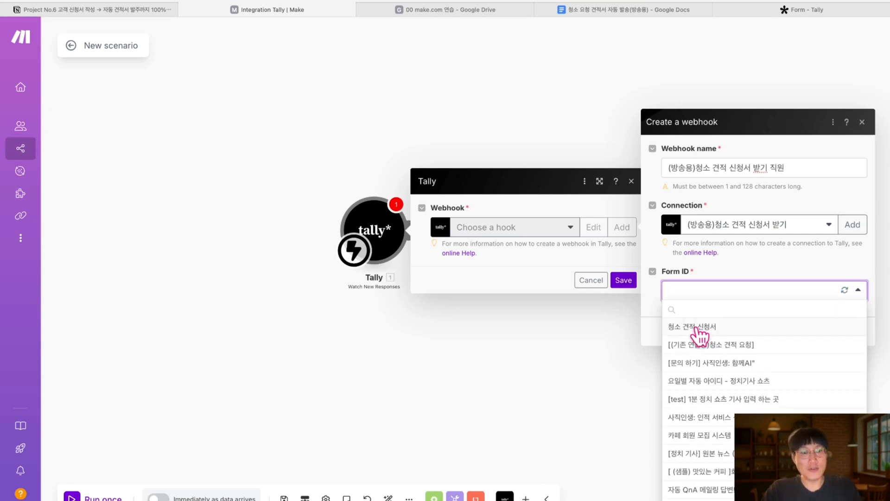
click(717, 328)
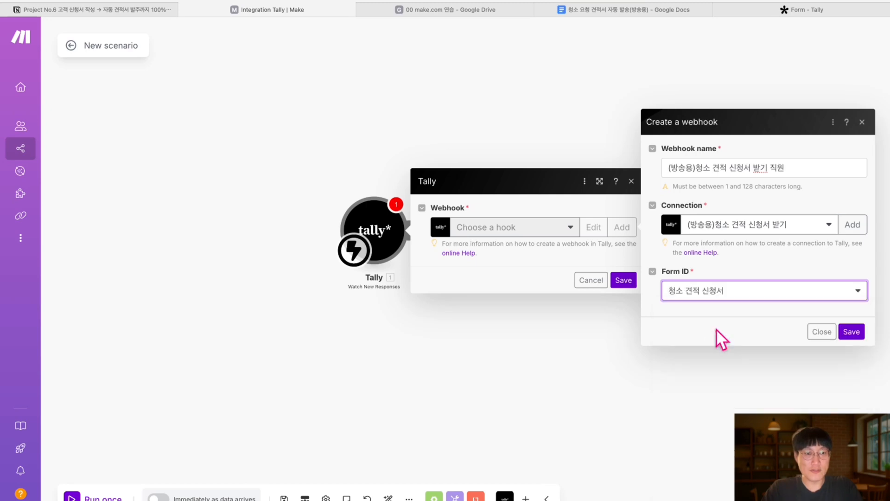
click(856, 331)
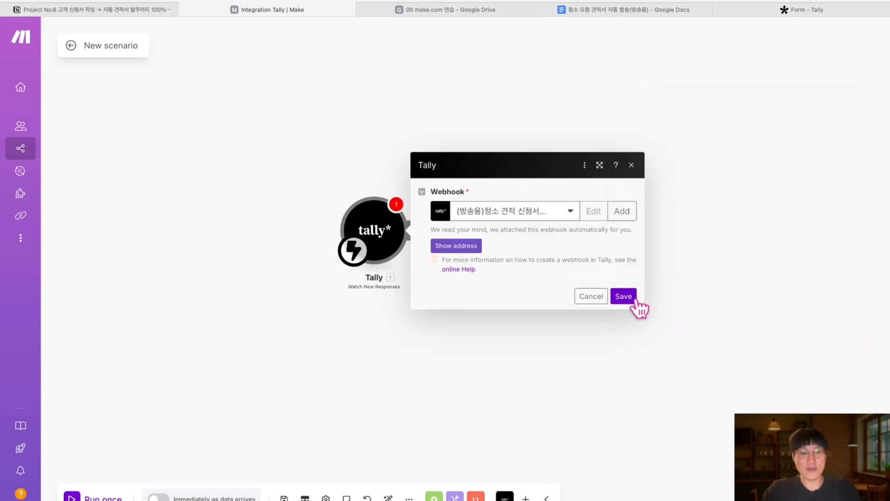
click(624, 295)
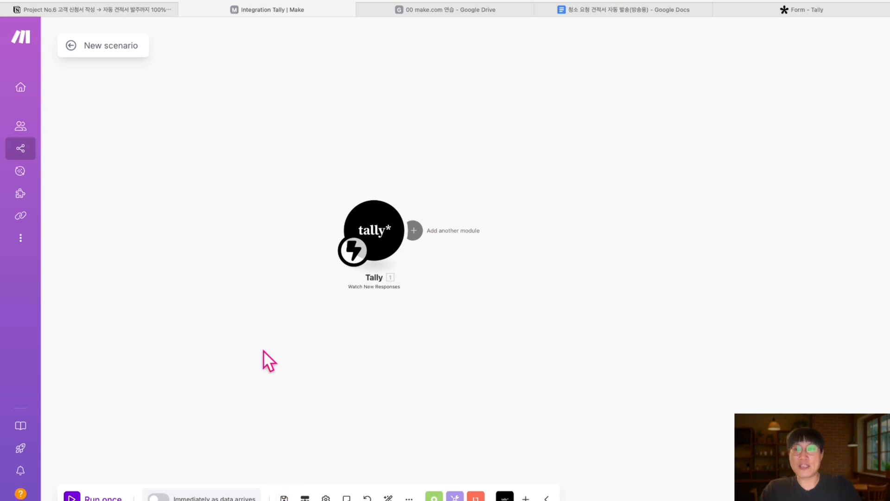
Retitle 'New scenario' as '(방송용) 청소 견적 신청서 받아! 견적 및 예상시간 계산해서 다음 직원한테 보내는 직원'
double_click(134, 46)
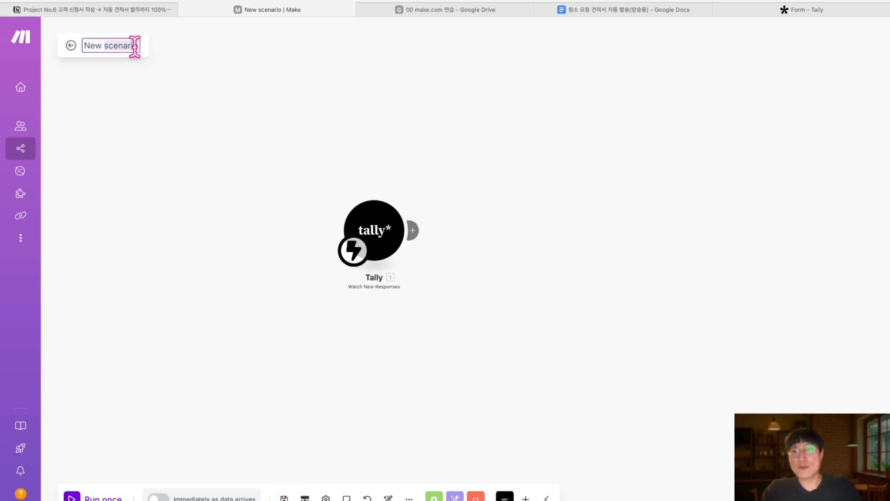
key(BackSpace)
text((방)
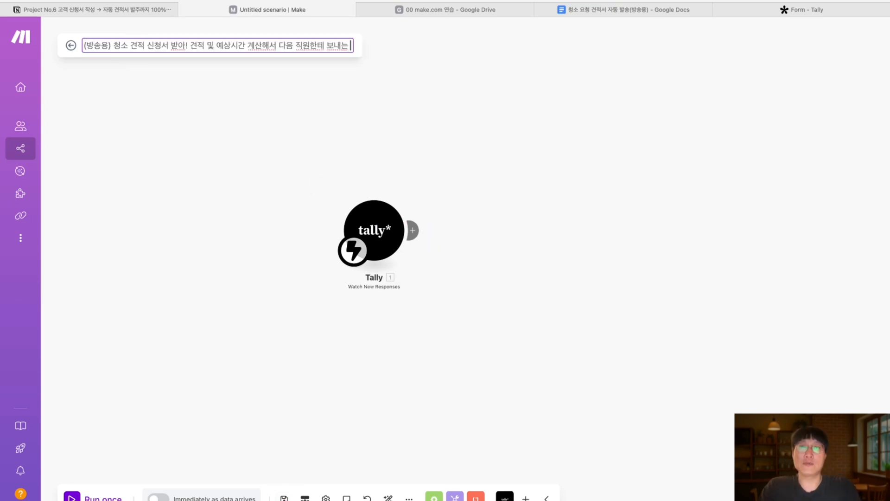
text(직ㅇ원)
key(Return)
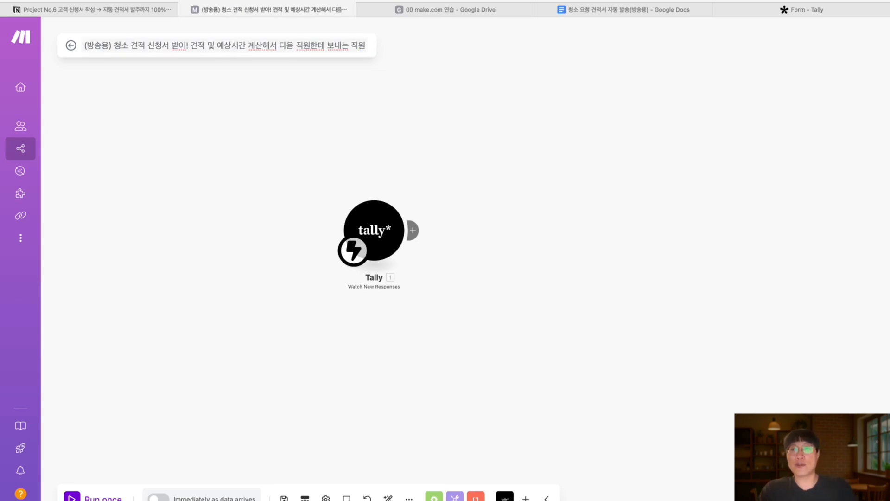
scroll(139, 56, up, 5)
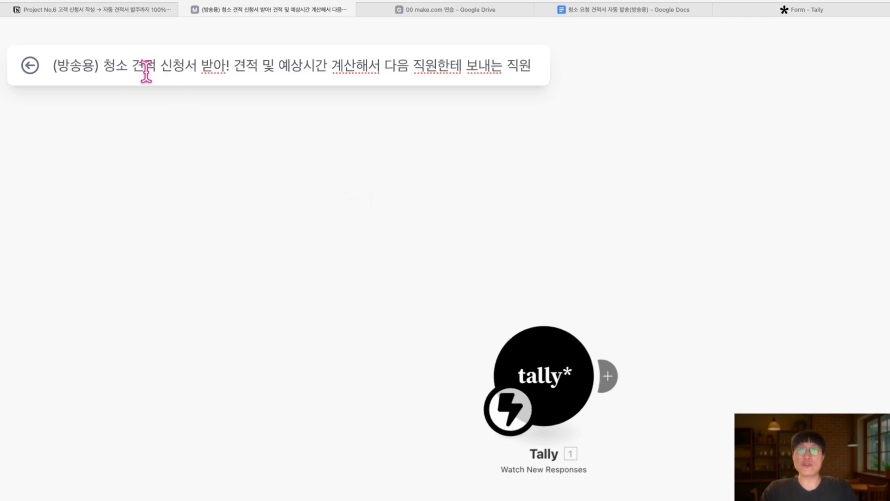
scroll(500, 92, down, 2)
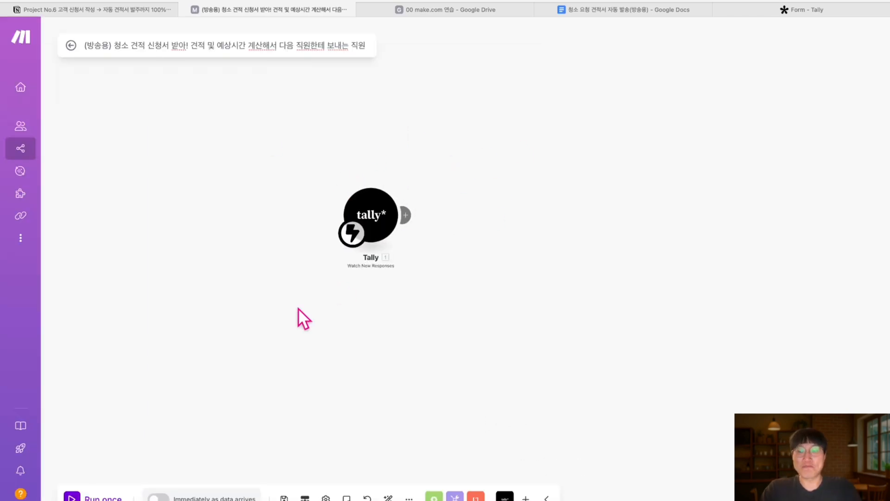
Reopen the 청소 견적 신청서 form from the Tally workspace and publish it
click(810, 12)
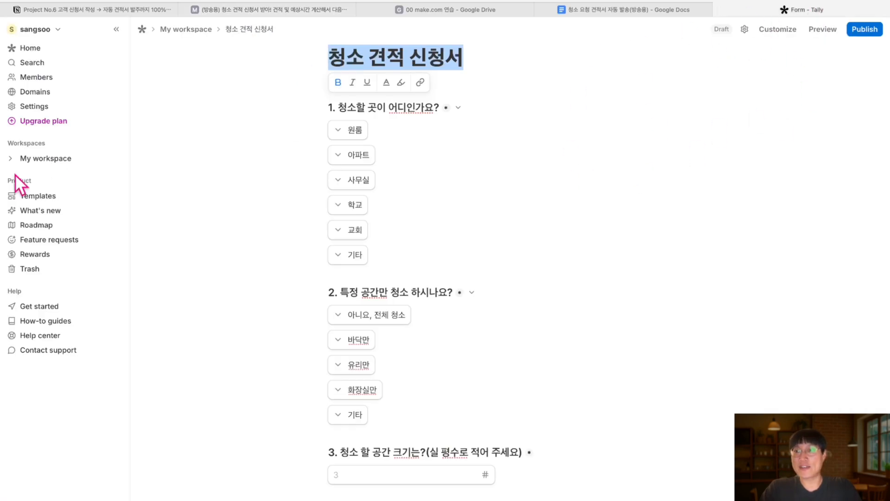
click(52, 159)
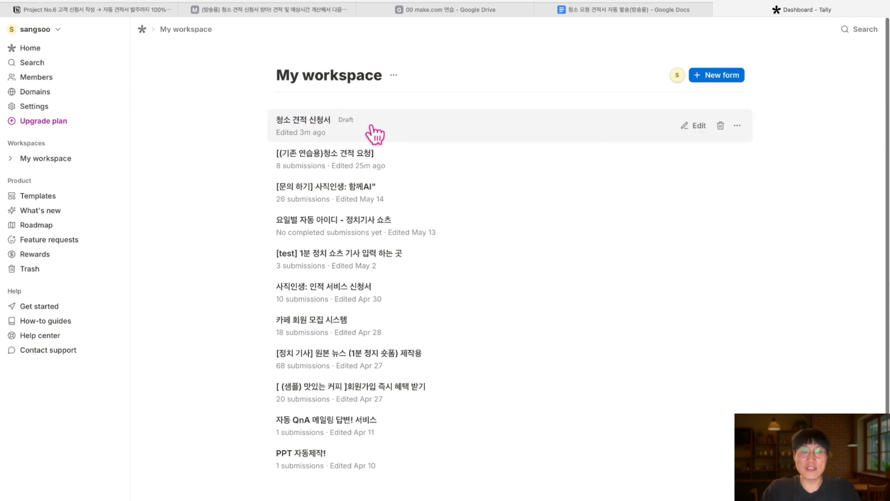
click(696, 125)
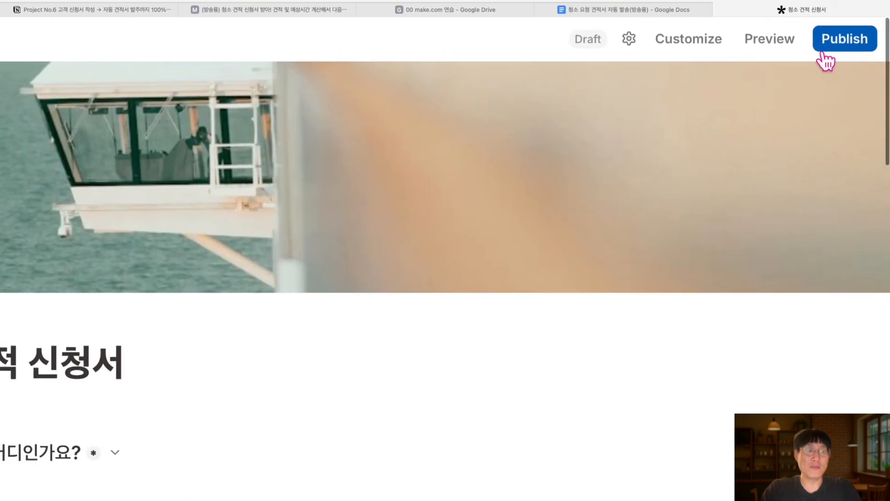
click(846, 43)
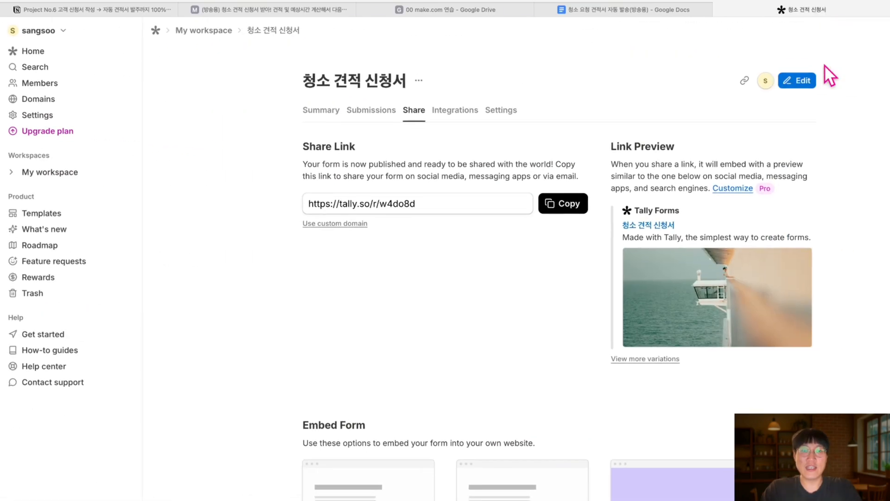
scroll(824, 65, right, 1)
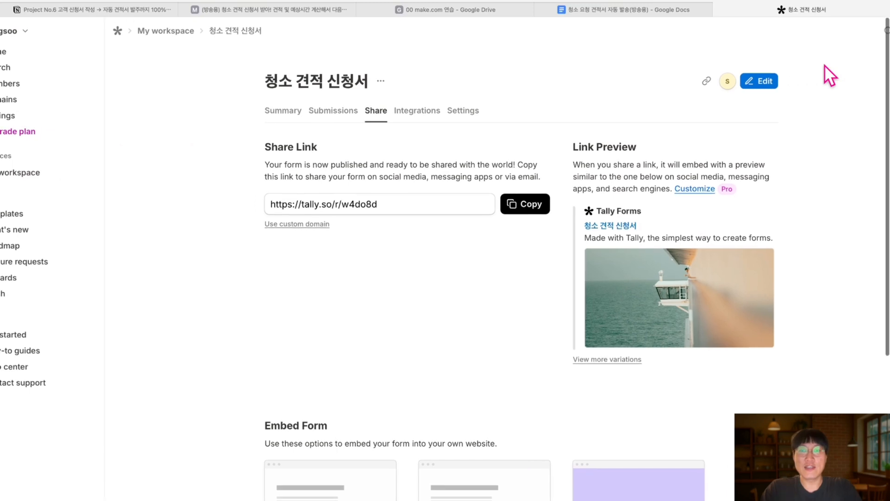
click(344, 211)
key(super+c)
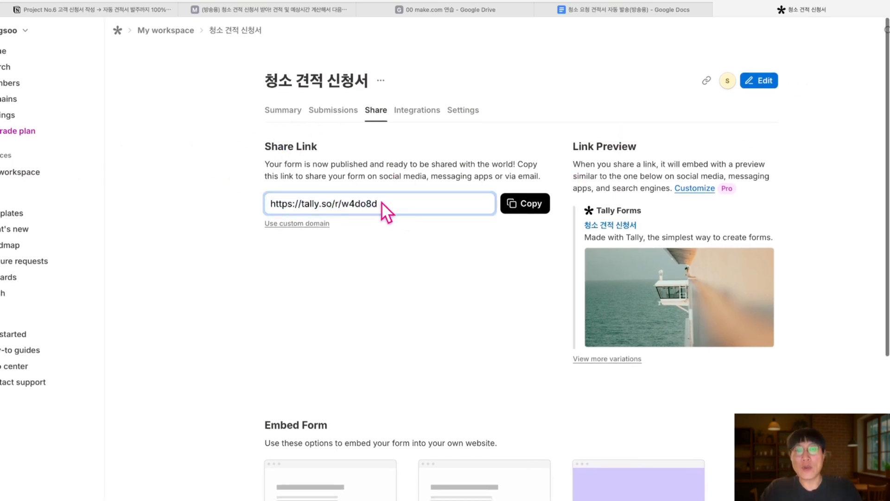
right_click(362, 202)
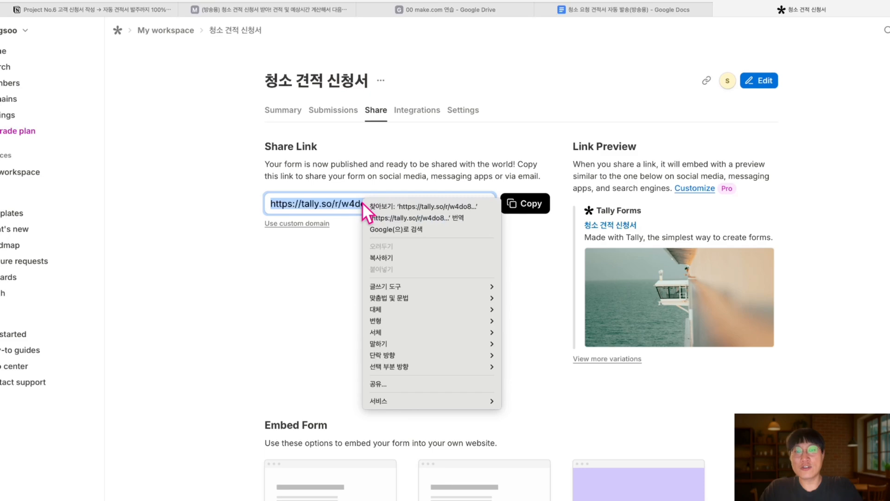
click(388, 258)
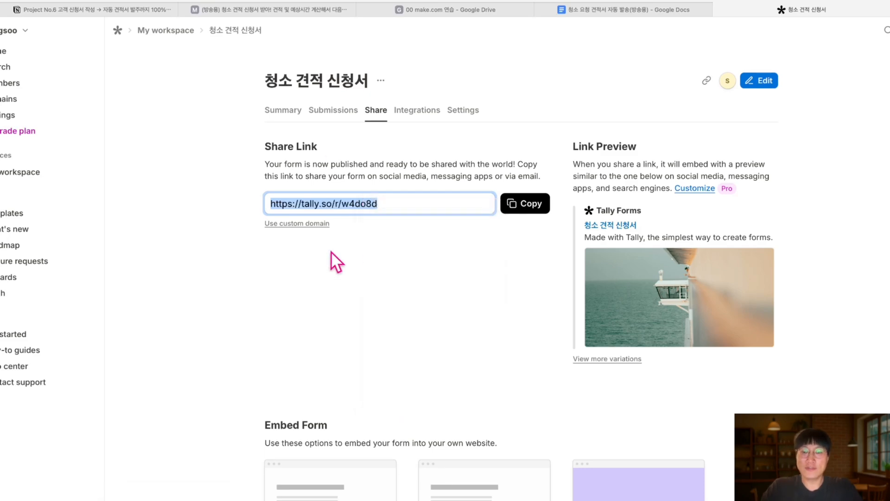
click(227, 496)
text(청소)
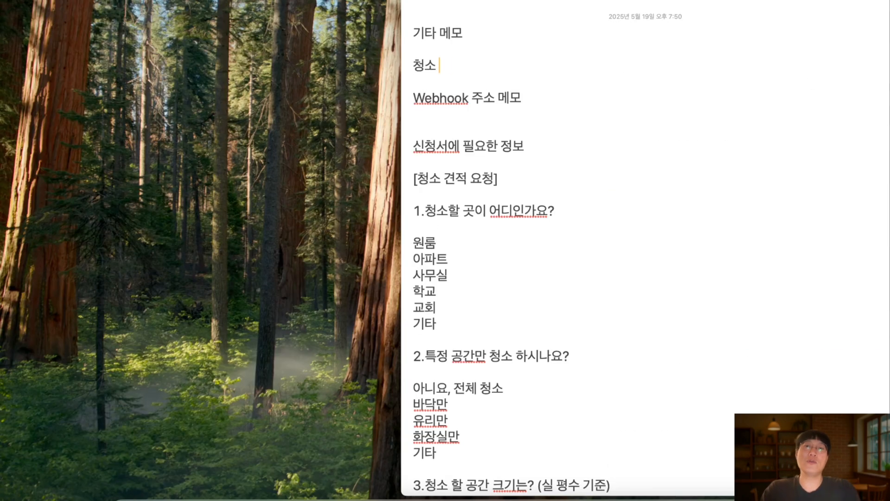
text( 신청서)
key(Return)
key(super+v)
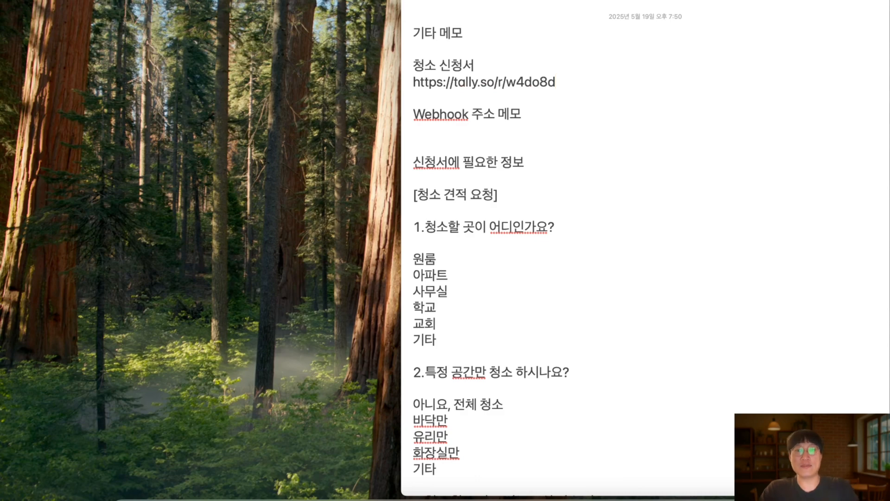
drag(563, 72, 450, 79)
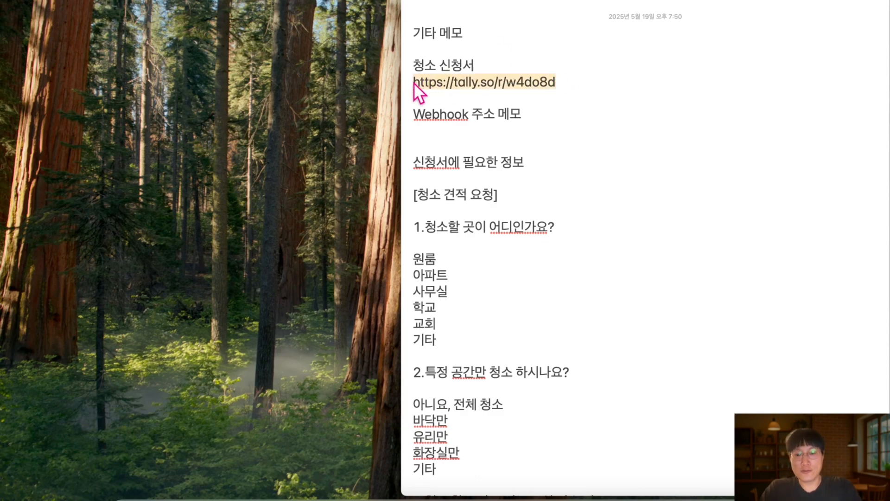
key(super+Tab)
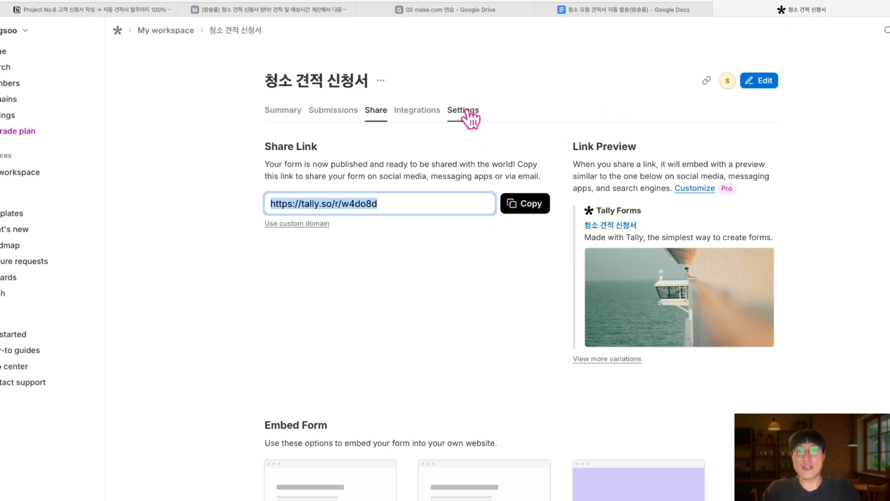
Check the Webhook on Tally's Integrations tab, then Run once in Make to await a response
click(218, 11)
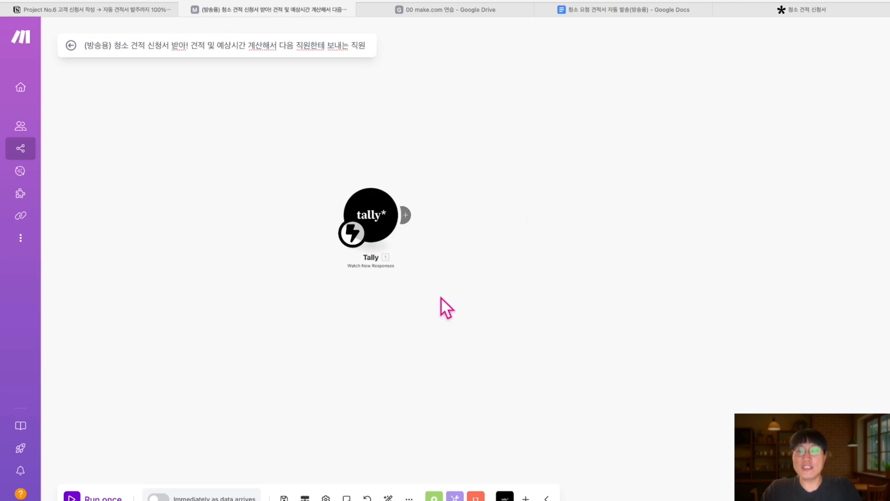
click(747, 14)
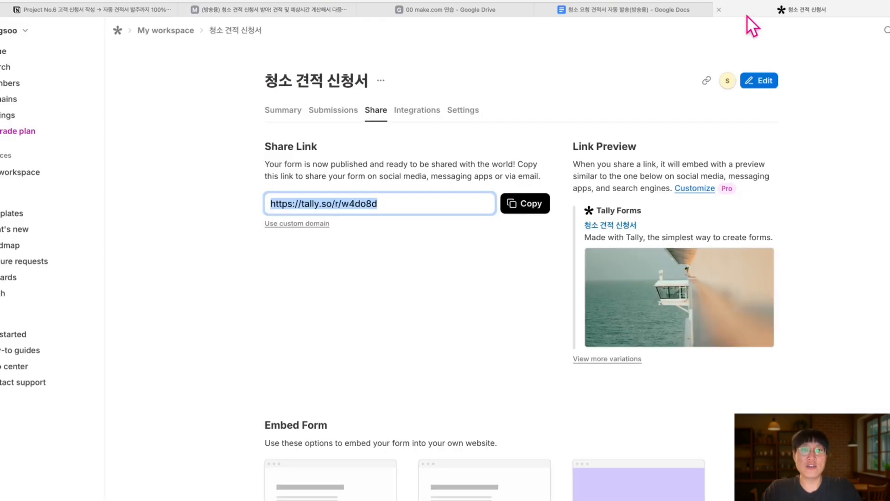
click(426, 113)
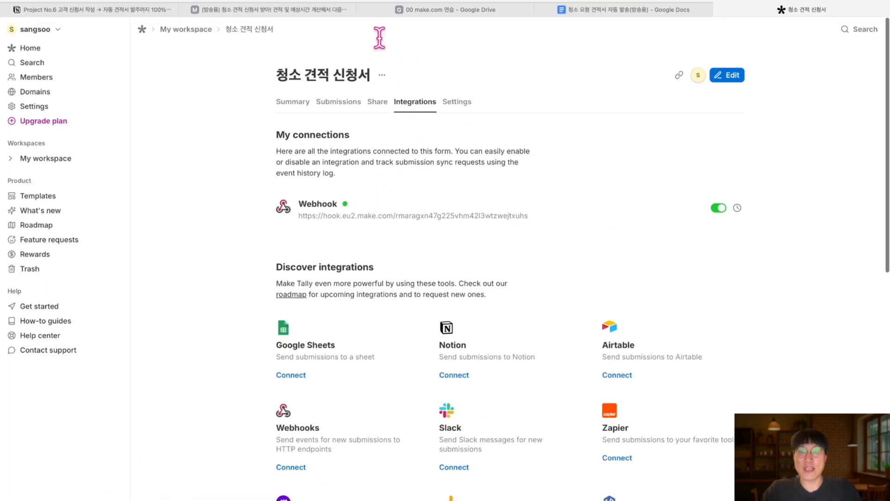
click(265, 8)
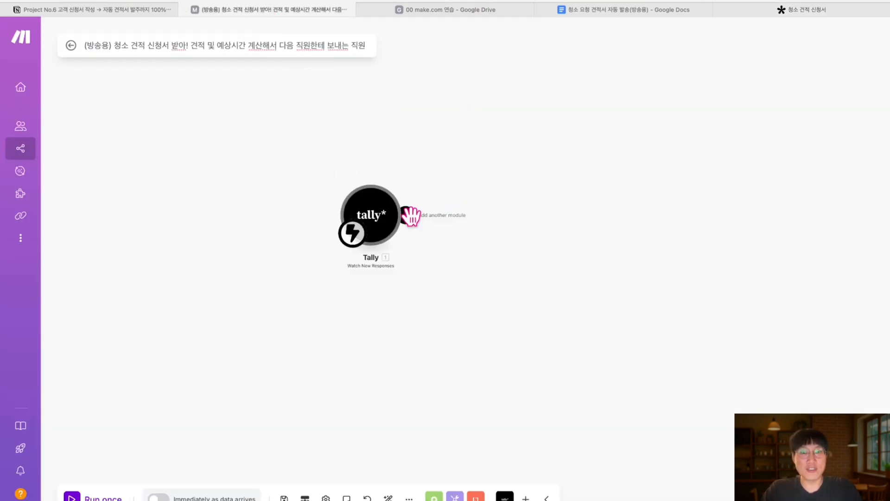
click(73, 497)
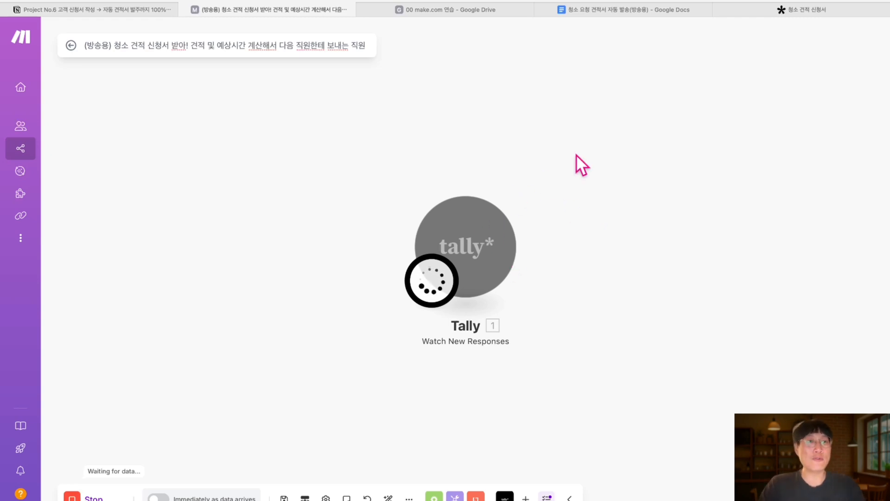
Open a new blank browser tab beside Tally and move to the Notes desktop space
click(767, 10)
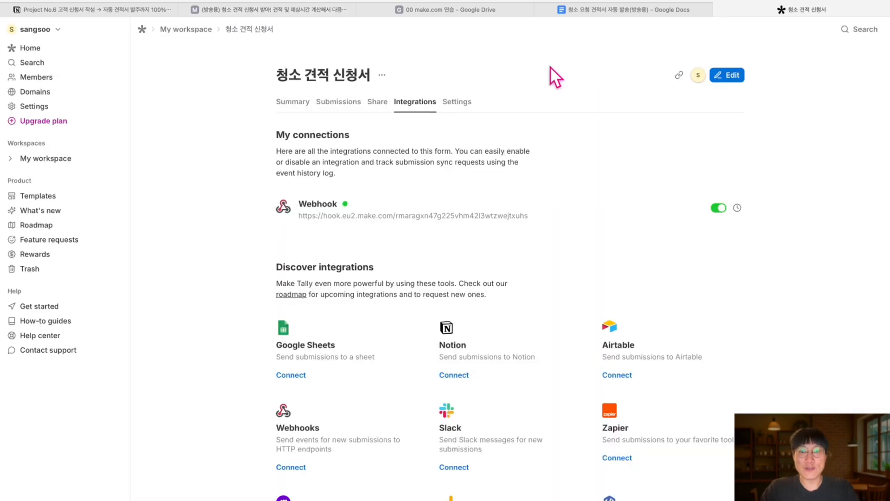
click(856, 0)
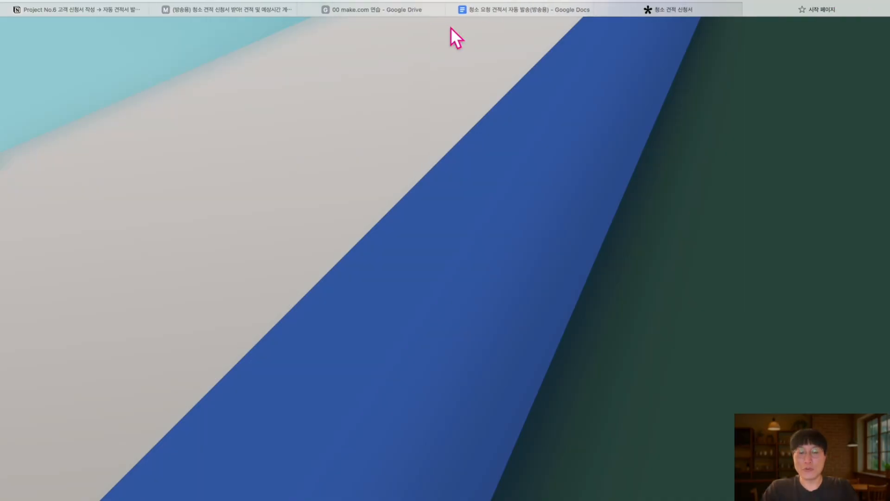
click(226, 500)
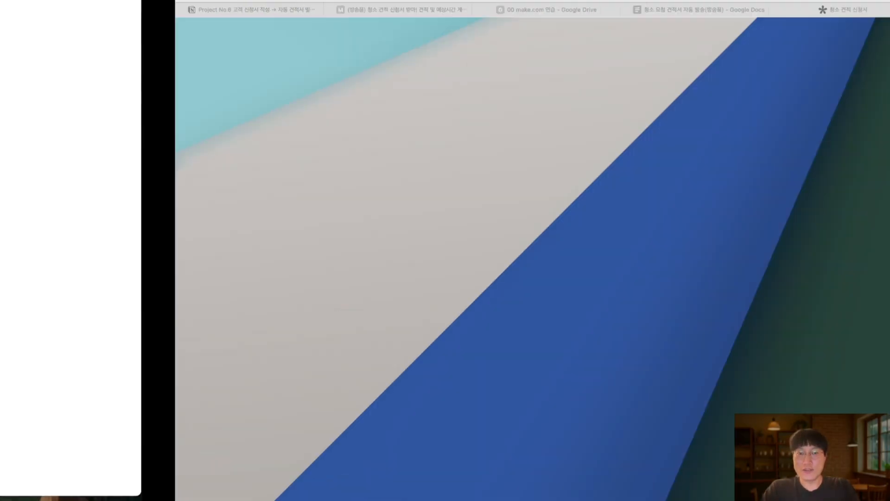
Copy the saved form link from Notes and return to the full-screen browser
right_click(522, 83)
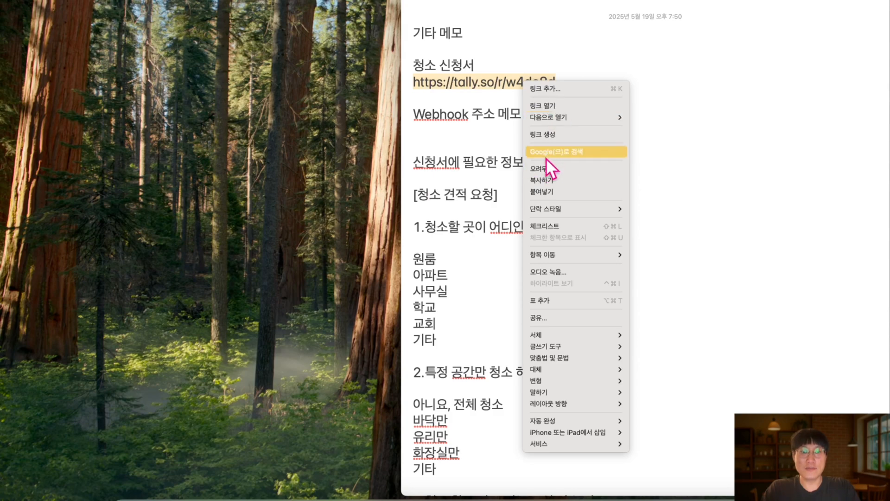
click(545, 181)
key(ctrl+Right)
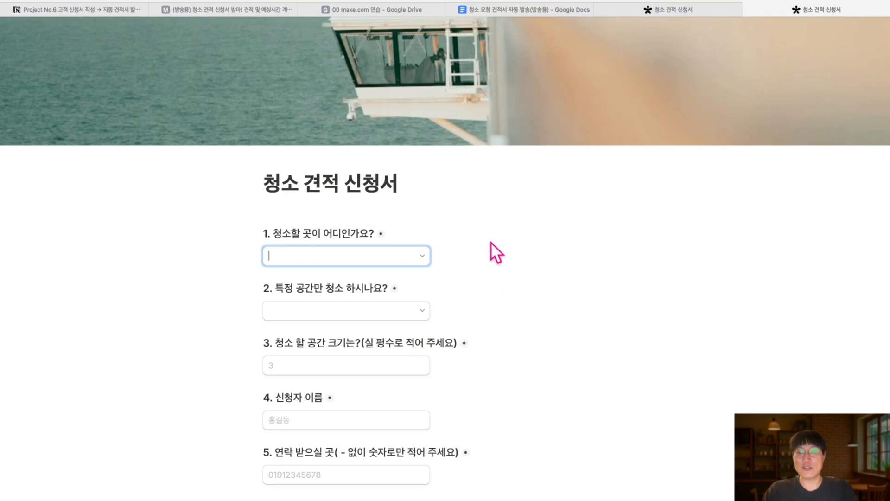
Answer the form: 원룸, 아니요, 전체 청소, space size, plus a test name and contact number
click(427, 253)
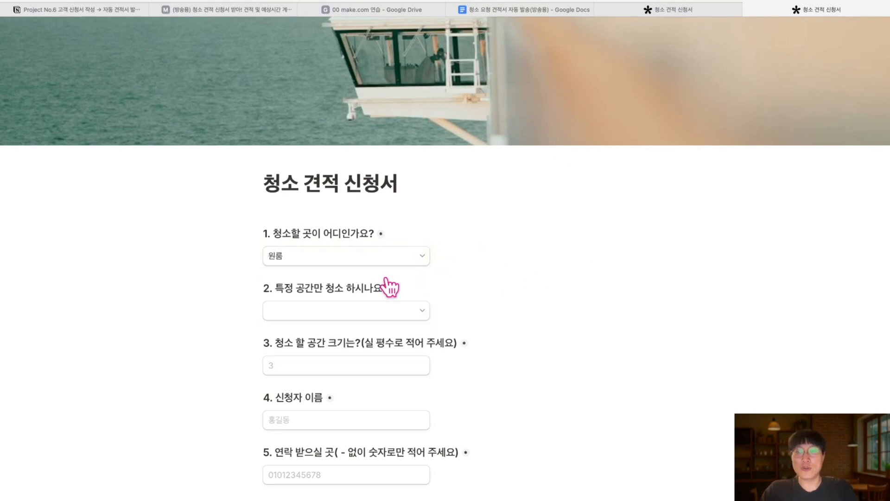
click(394, 310)
click(369, 332)
scroll(371, 341, down, 1)
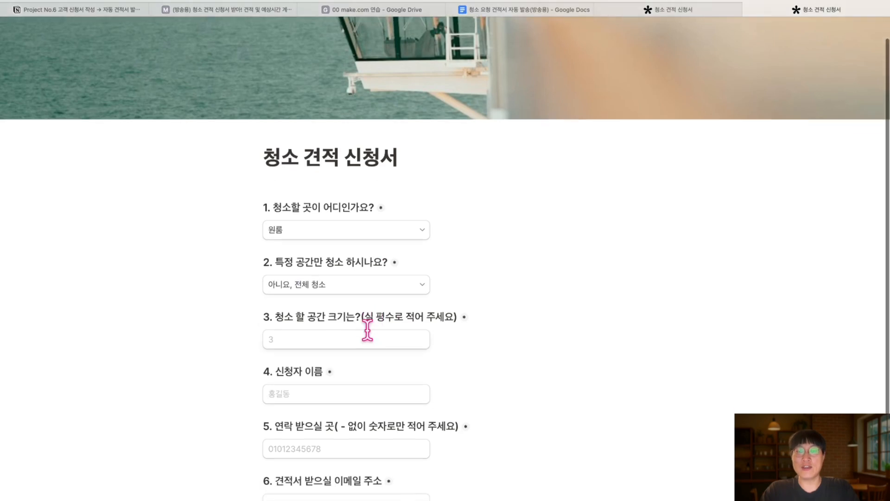
click(361, 339)
scroll(352, 343, down, 3)
click(348, 321)
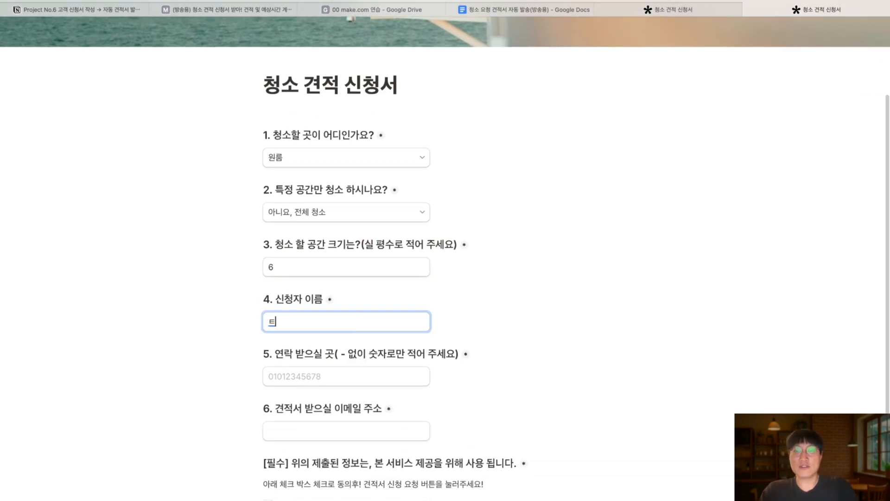
text(테스트 이)
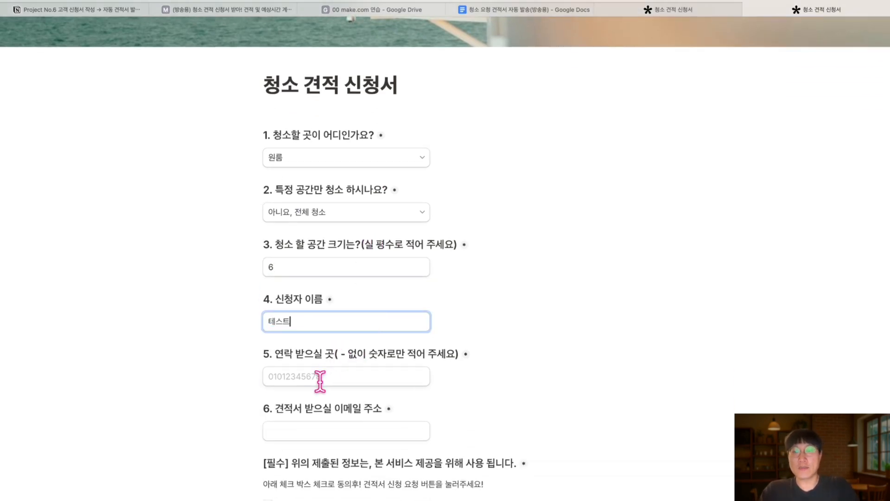
click(318, 377)
text(01011111111)
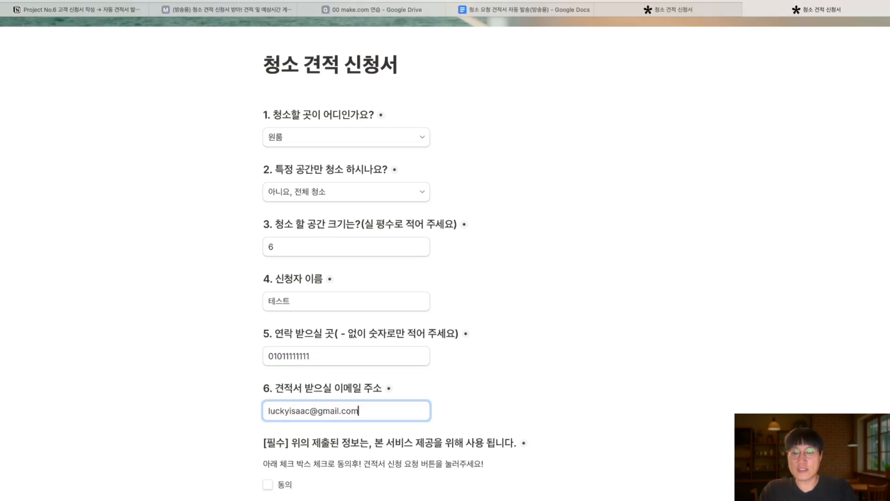
Tick the 동의 consent box and submit the request with '청소 견적 신청하고! 깨끗한 공간 만들기!'
scroll(421, 415, down, 1)
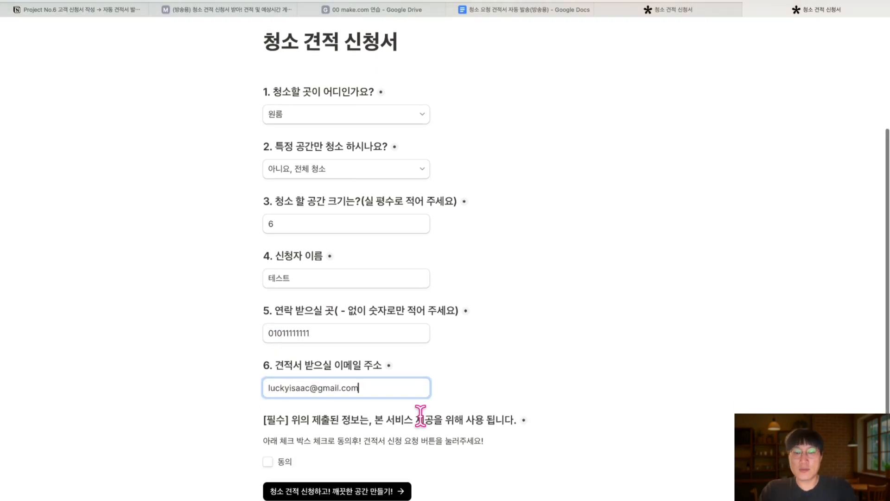
click(308, 490)
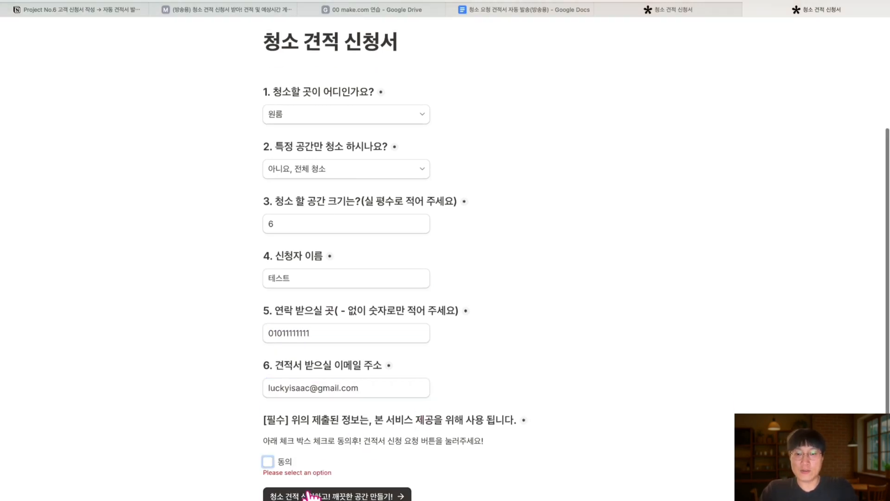
scroll(311, 492, down, 1)
scroll(307, 490, up, 4)
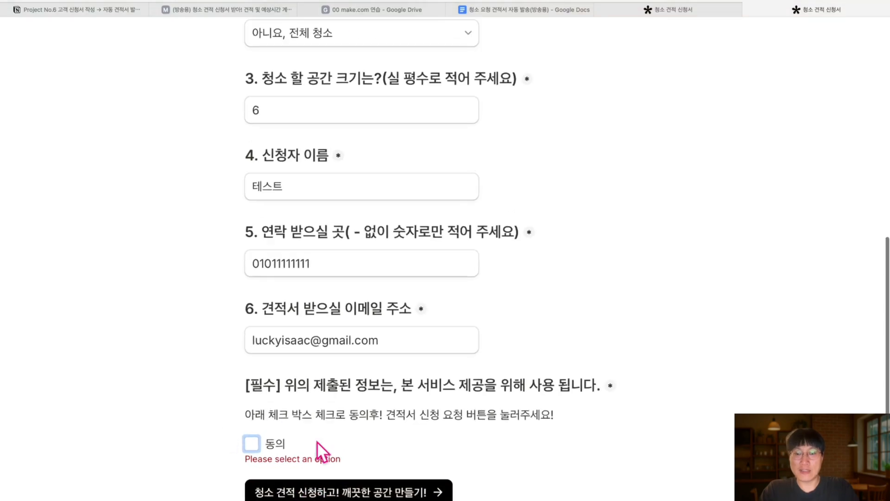
click(320, 490)
scroll(256, 447, down, 4)
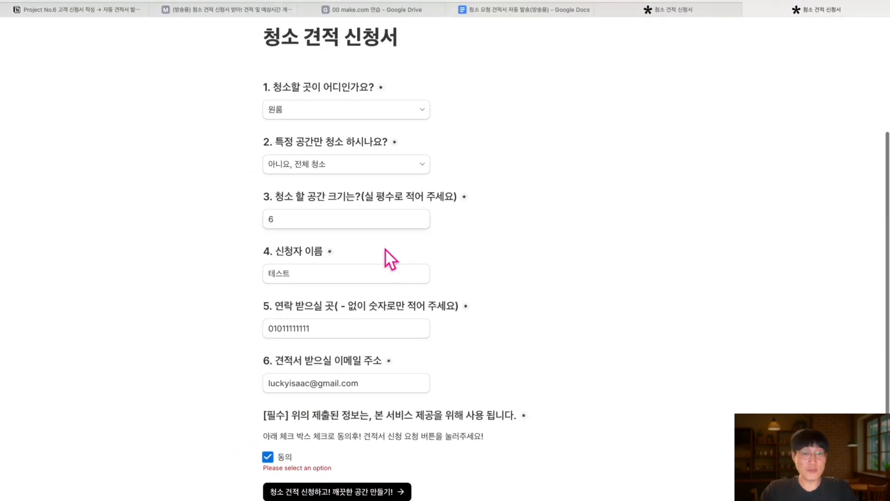
click(224, 14)
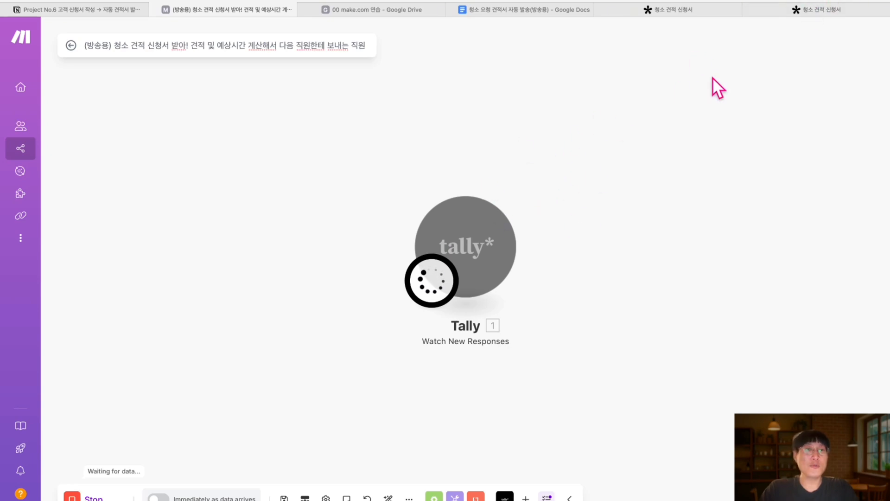
click(811, 9)
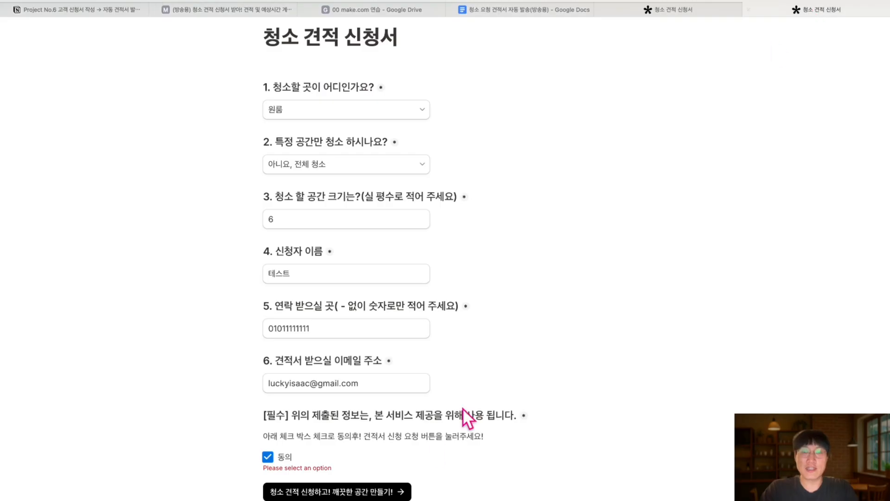
click(390, 494)
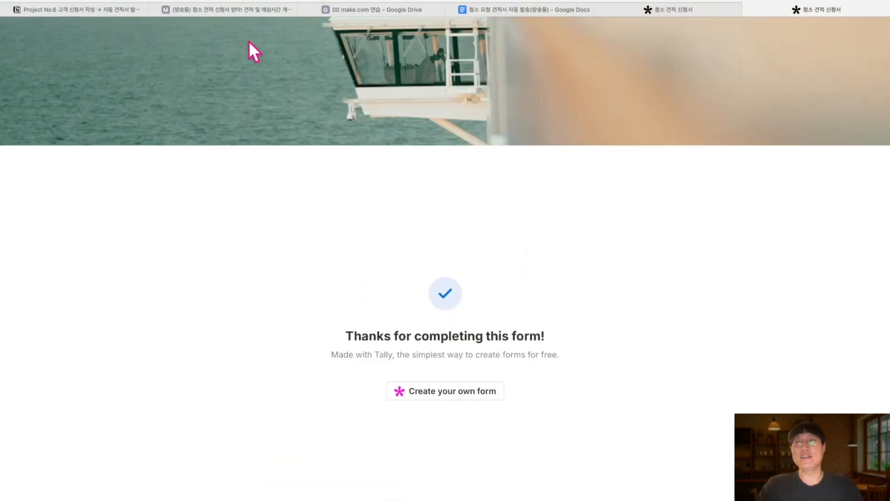
click(228, 13)
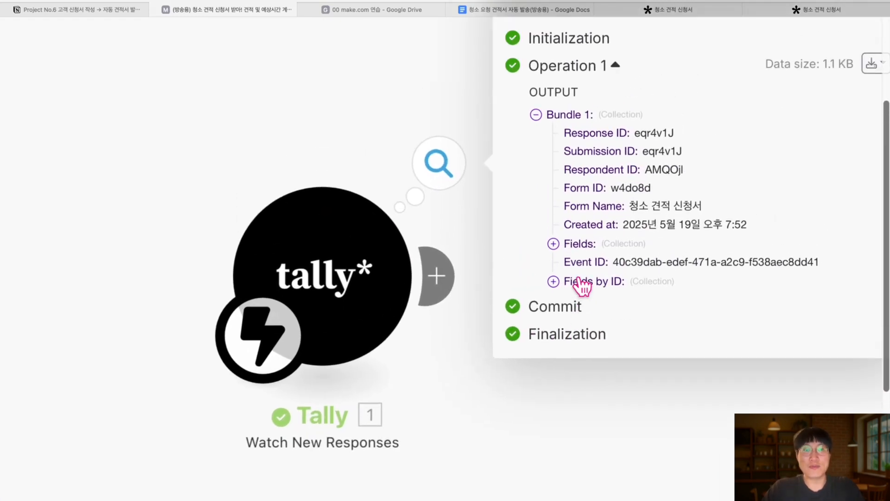
Expand the Tally bundle's fields and the answers to questions 1, 2 and consent
click(554, 244)
scroll(571, 200, down, 3)
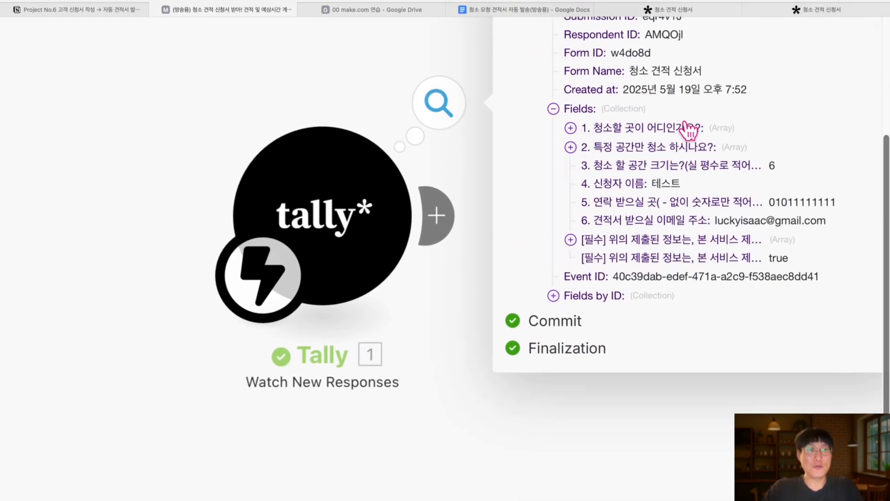
click(571, 128)
click(570, 152)
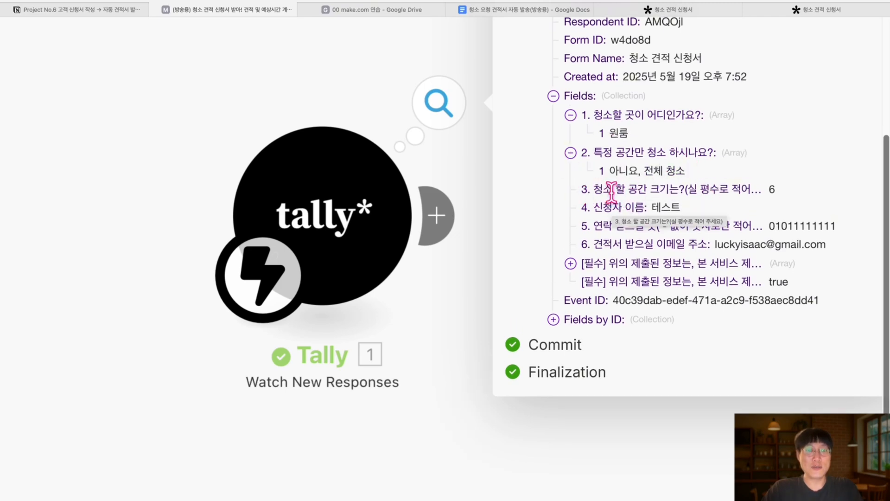
click(570, 263)
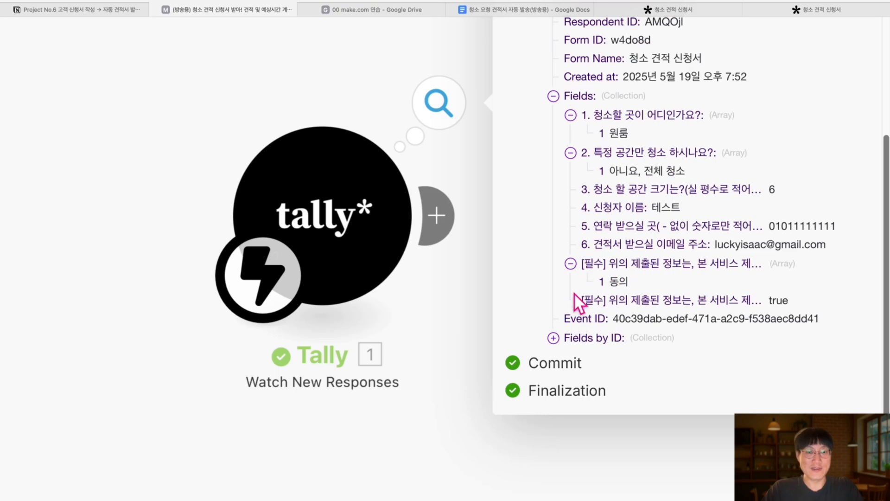
scroll(562, 338, down, 1)
Expand Fields by ID for room type, cleaning scope and consent, then highlight size, name, phone, email
click(553, 303)
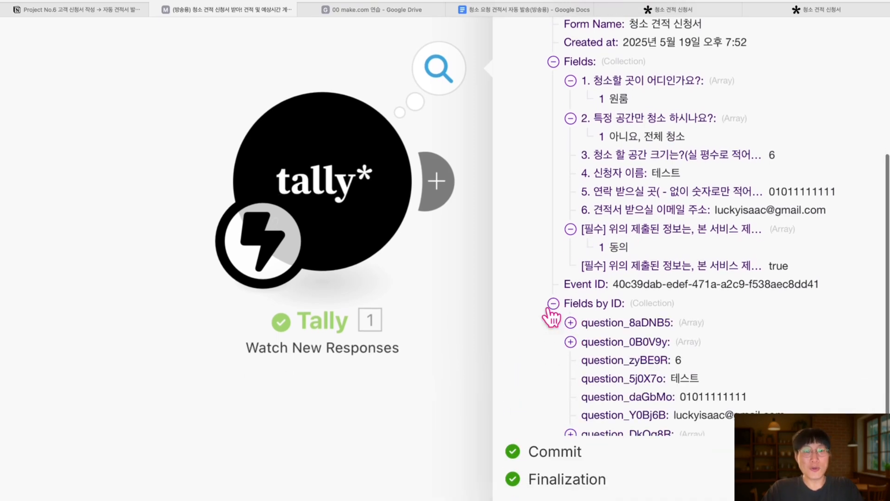
click(570, 322)
click(570, 360)
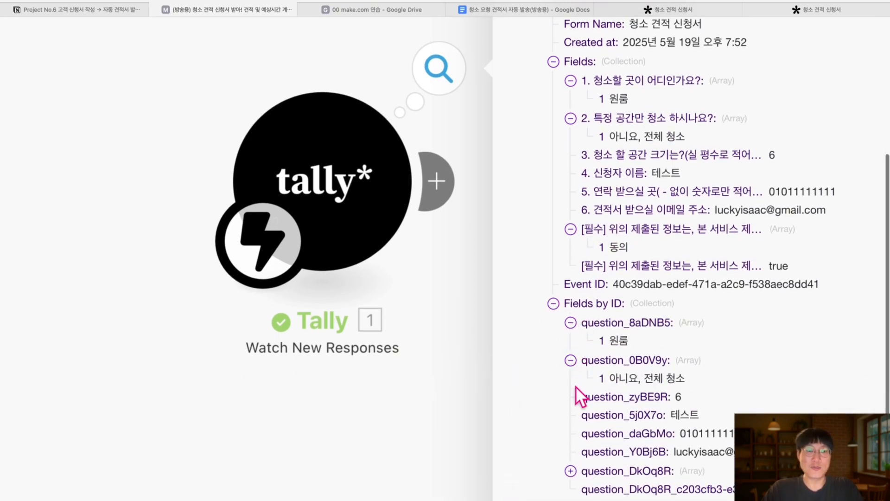
scroll(577, 389, down, 1)
click(571, 421)
scroll(590, 408, down, 1)
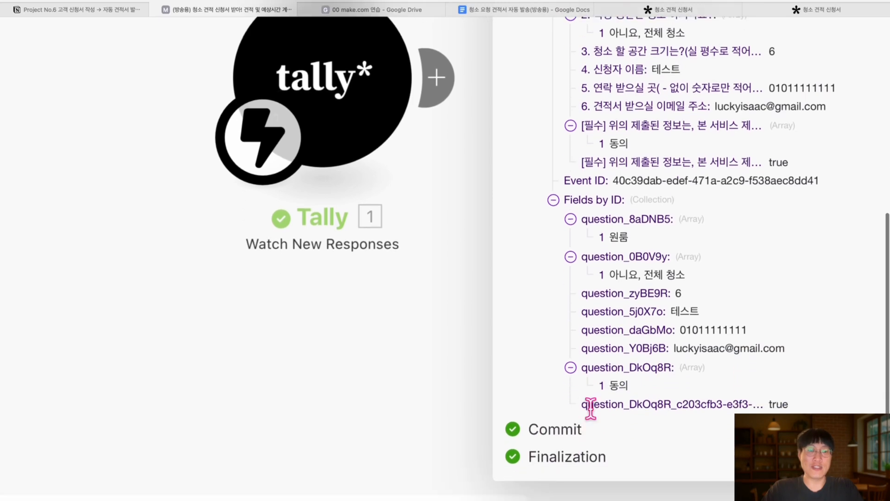
drag(675, 291, 705, 368)
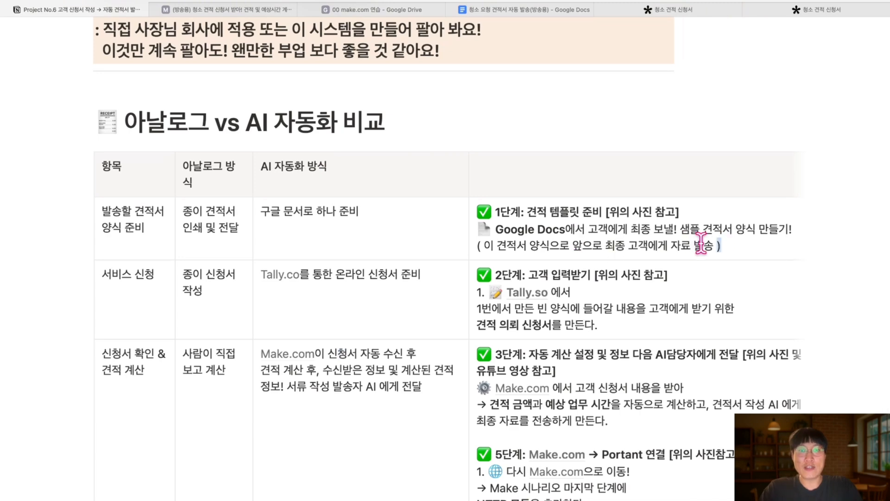
Highlight the step 1 template description and glance at the Google Docs quote template
drag(701, 243, 475, 214)
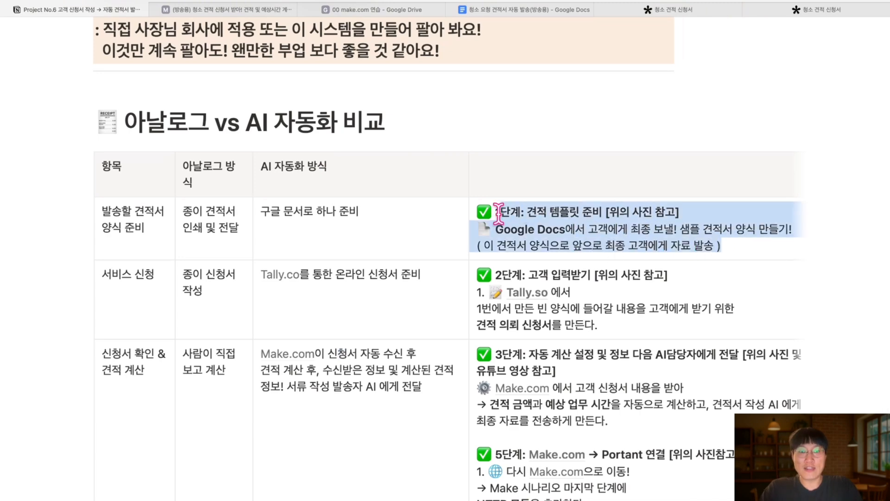
click(518, 15)
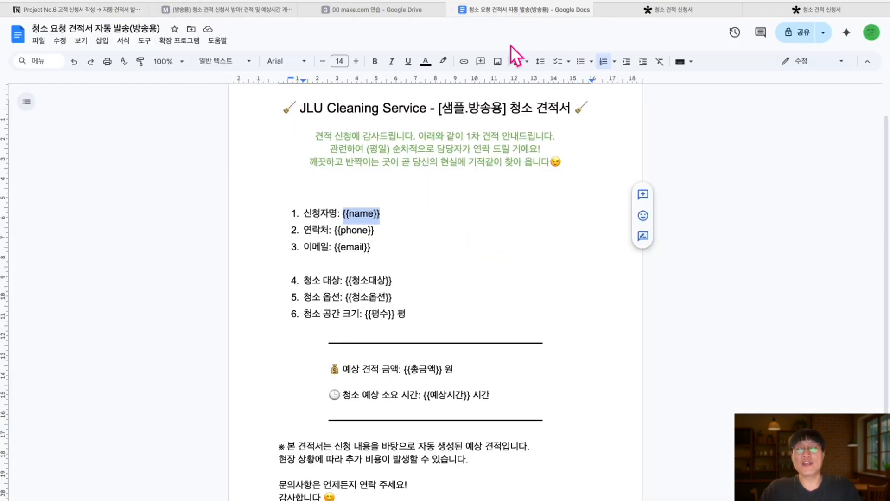
click(100, 10)
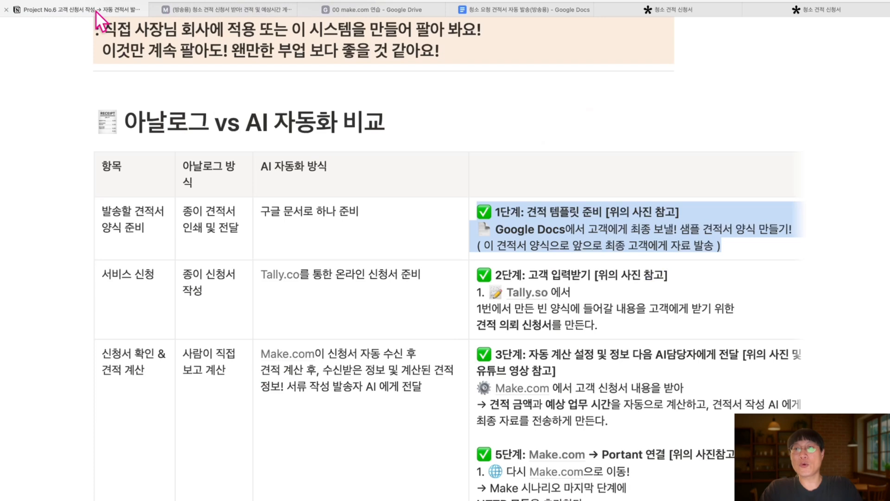
Highlight the step 2 Tally form description and the paper-process cells, then scroll down the table
click(611, 319)
drag(612, 319, 487, 272)
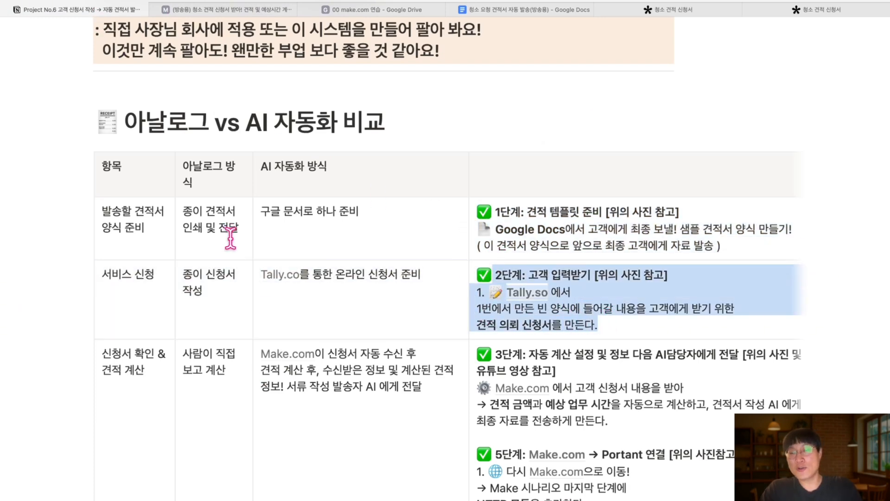
drag(237, 230, 184, 214)
drag(210, 292, 188, 274)
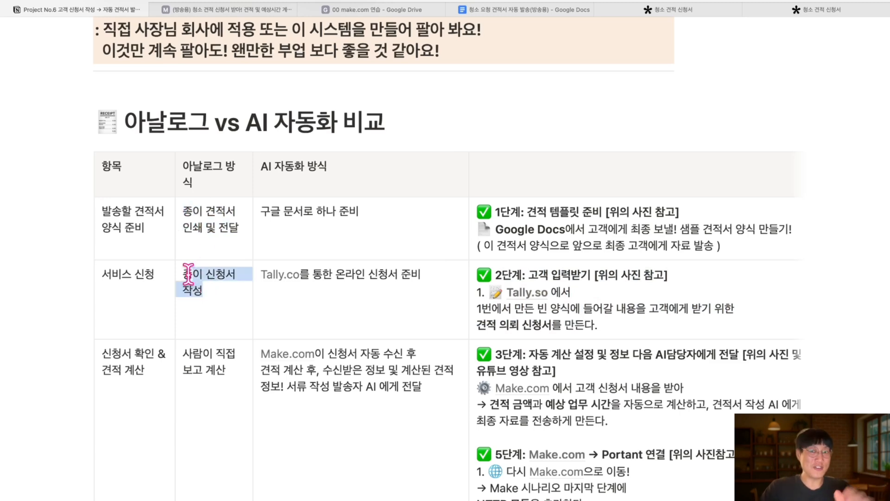
scroll(189, 273, down, 3)
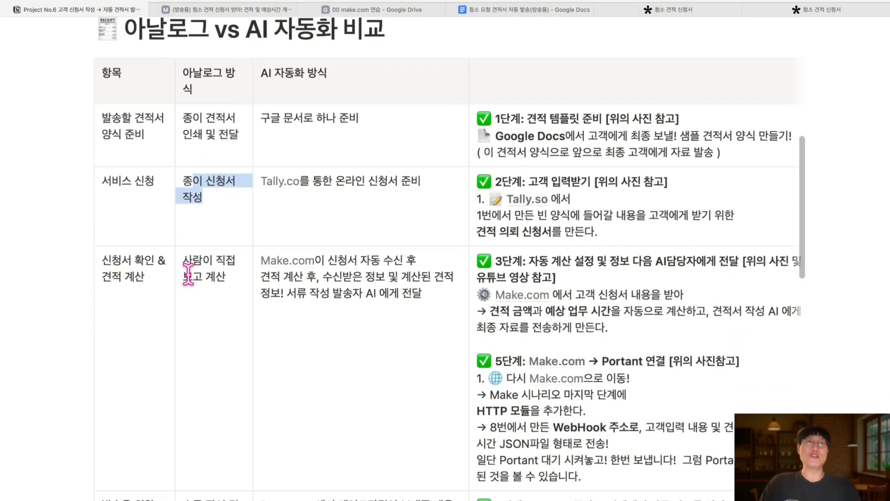
scroll(189, 274, down, 4)
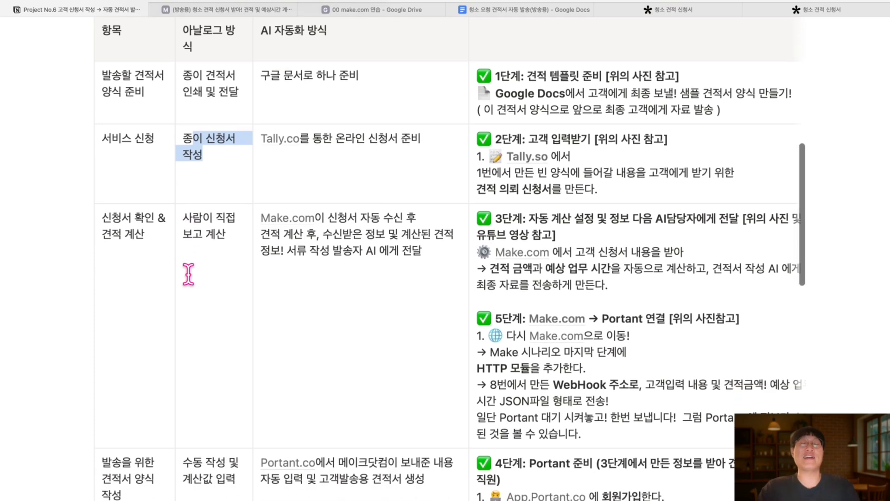
scroll(188, 274, down, 1)
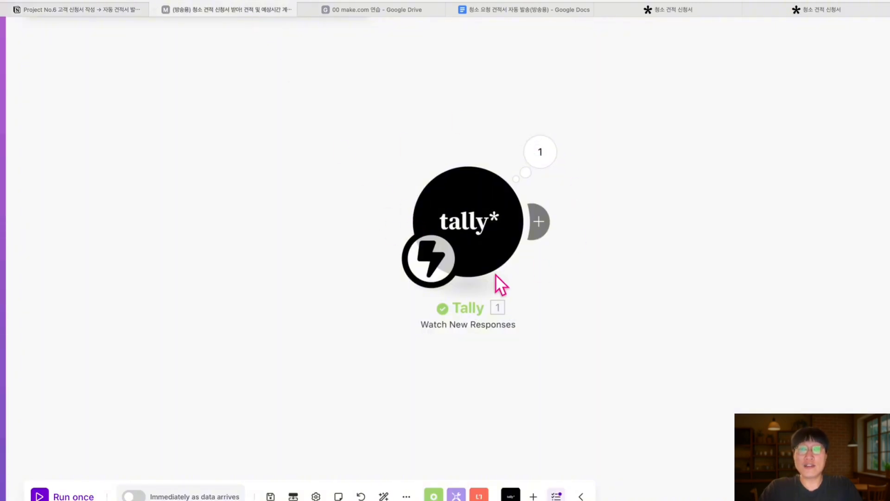
Move the Tally trigger left and check its output from the last run
drag(475, 236, 374, 235)
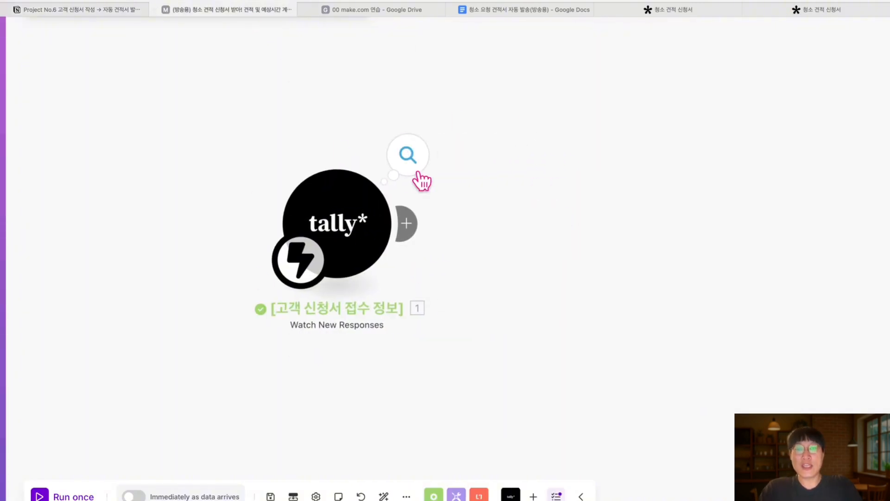
click(417, 172)
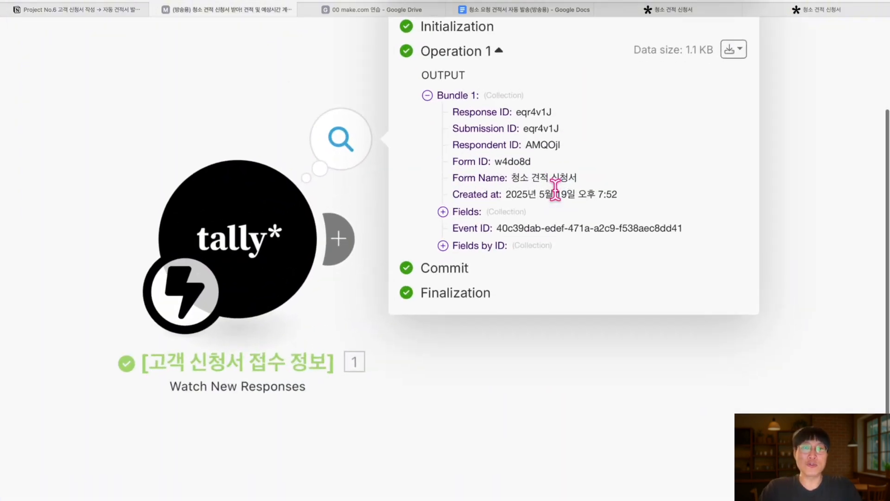
click(681, 49)
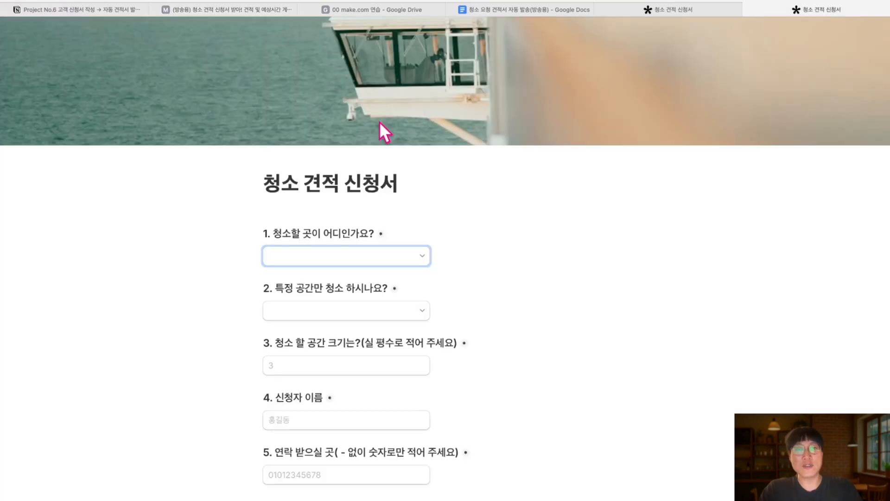
Enter 5 as the space size answer on the cleaning request form
key(super+plus)
key(super+plus)
scroll(348, 361, down, 2)
click(330, 372)
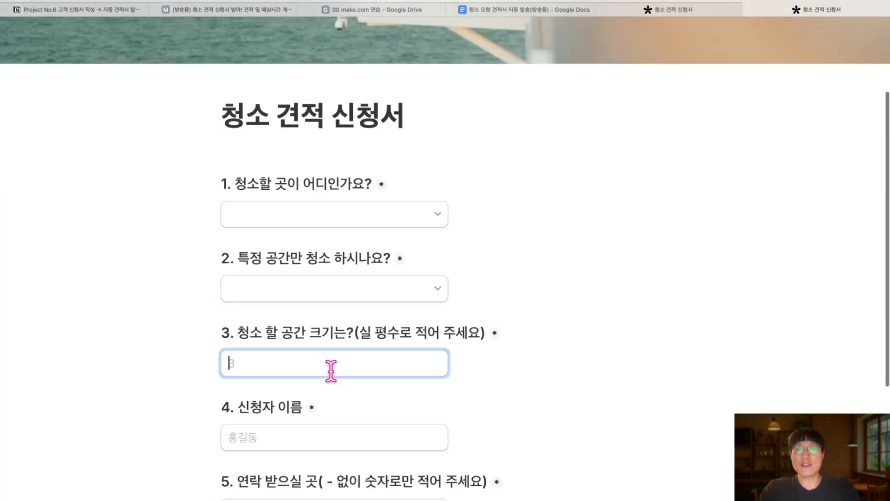
text(5)
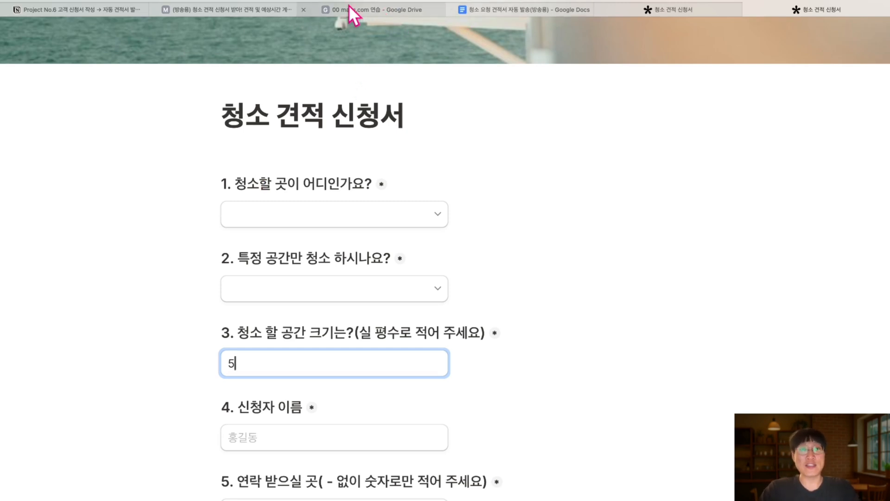
Add a module after the Tally trigger and list all Tools actions via a 'tool' search
click(242, 10)
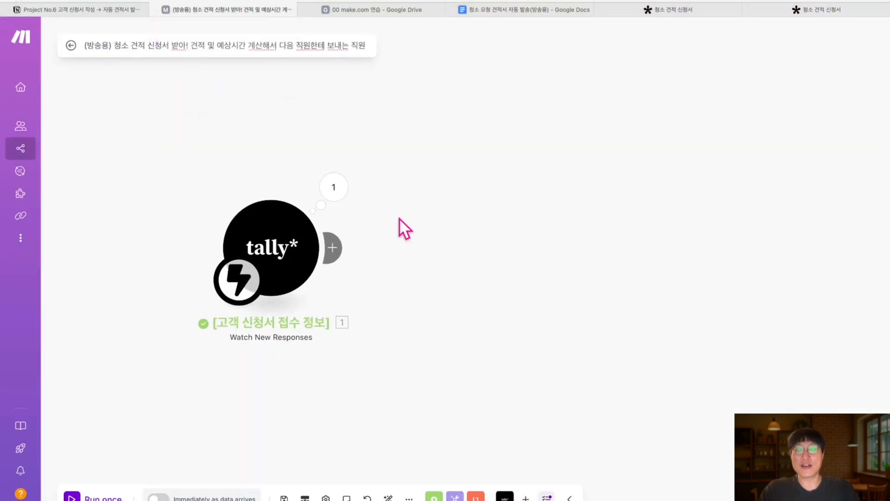
click(344, 250)
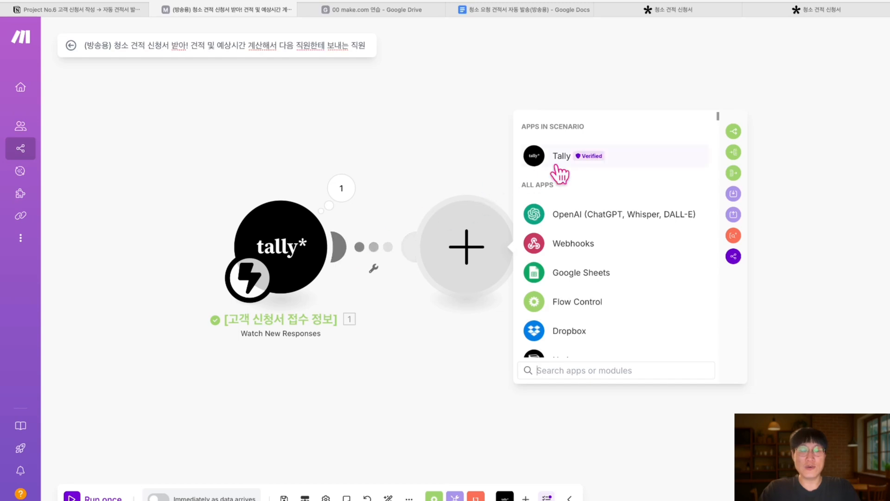
click(574, 370)
text(tool)
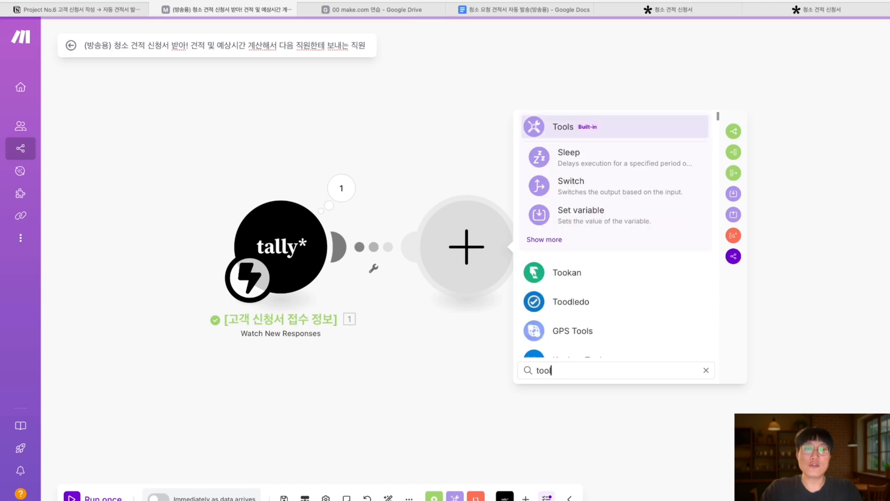
click(547, 241)
scroll(598, 313, down, 2)
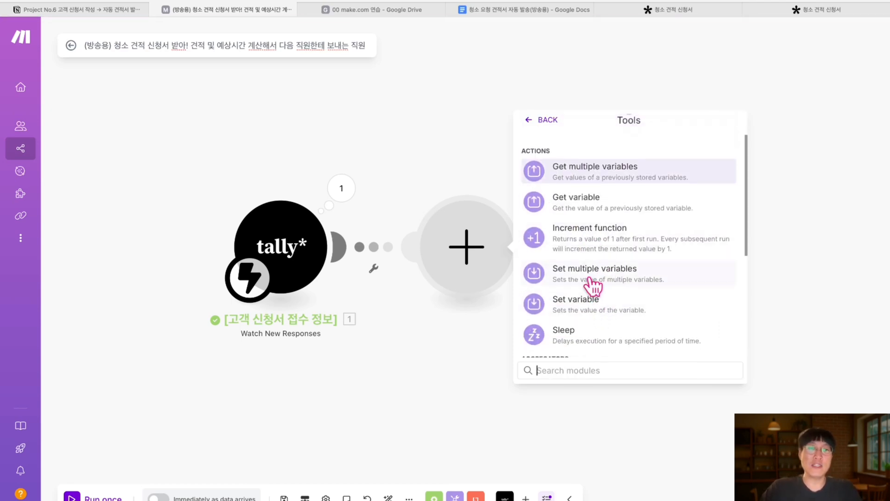
scroll(601, 269, up, 3)
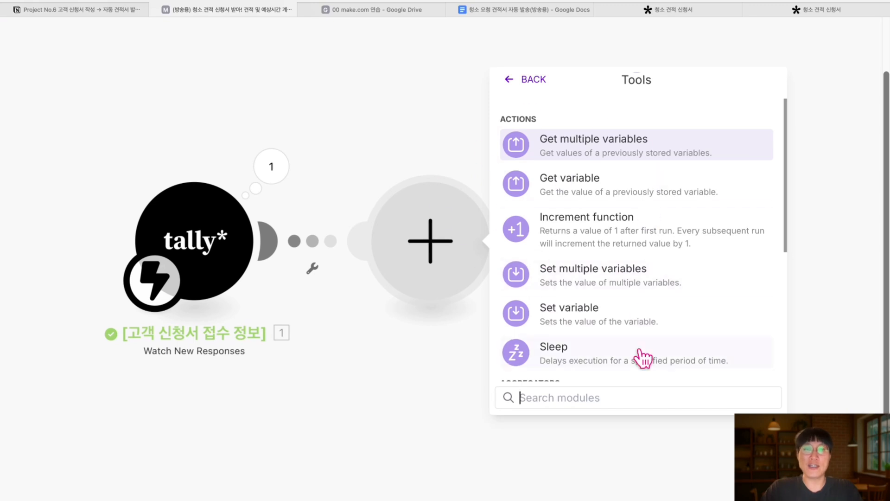
Add a Set multiple variables module with variables 1평당 요금 and 1평당 청소 예상 시간
click(618, 288)
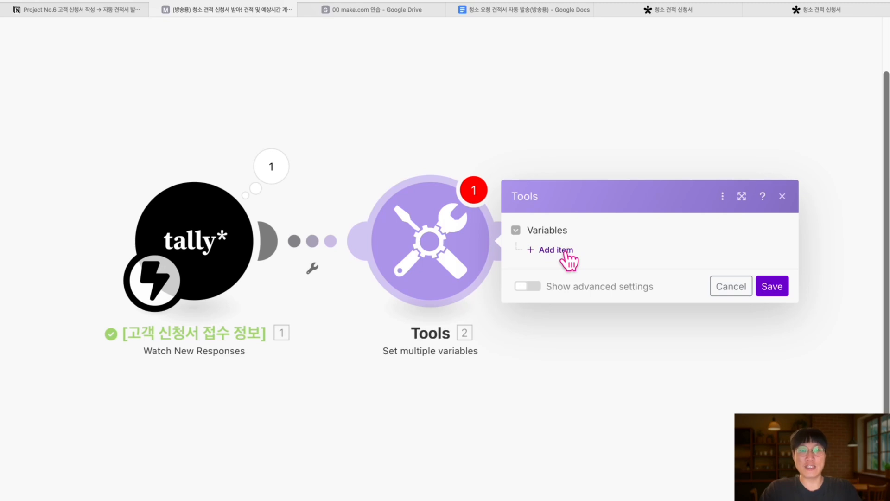
scroll(566, 252, down, 1)
click(561, 234)
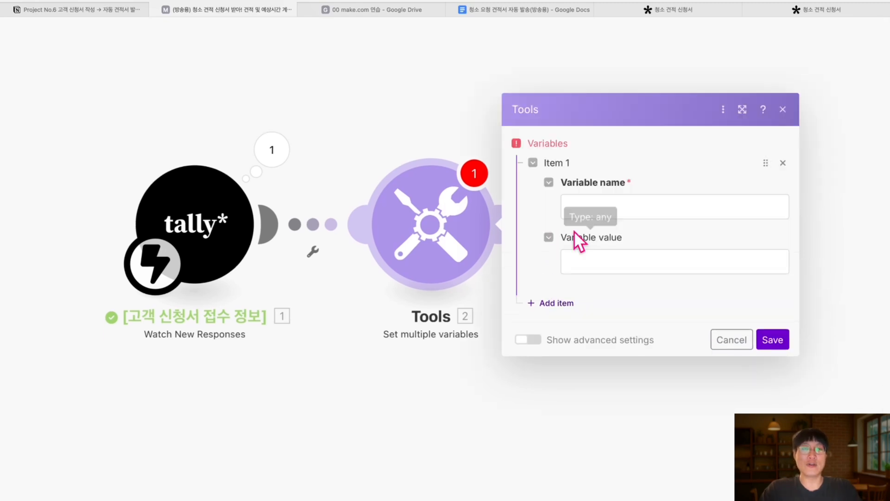
click(616, 204)
text(1평)
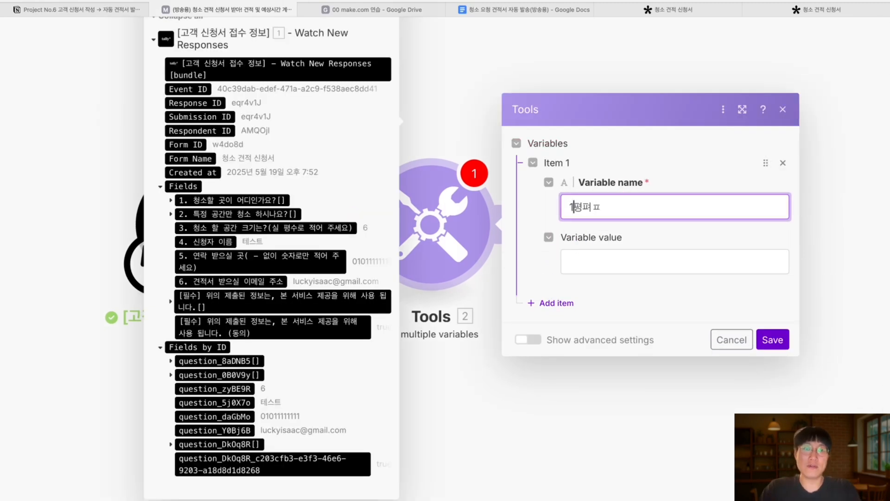
text(당 요금)
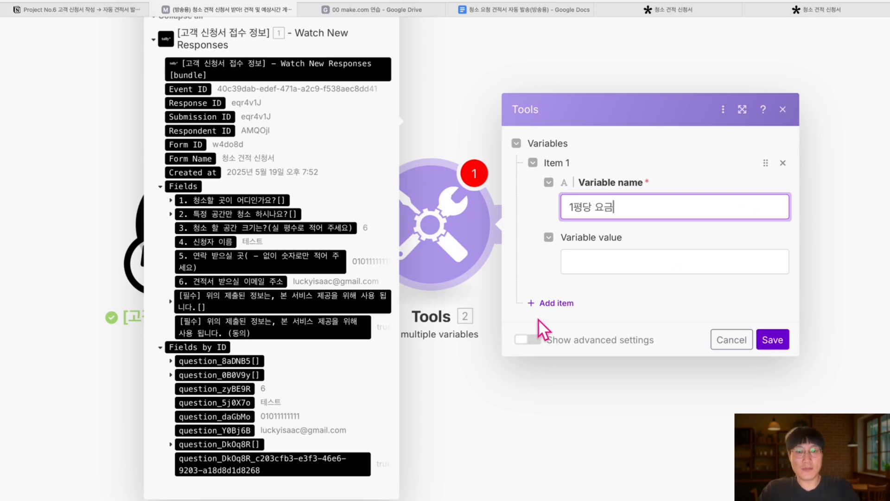
click(556, 303)
click(616, 277)
text(1)
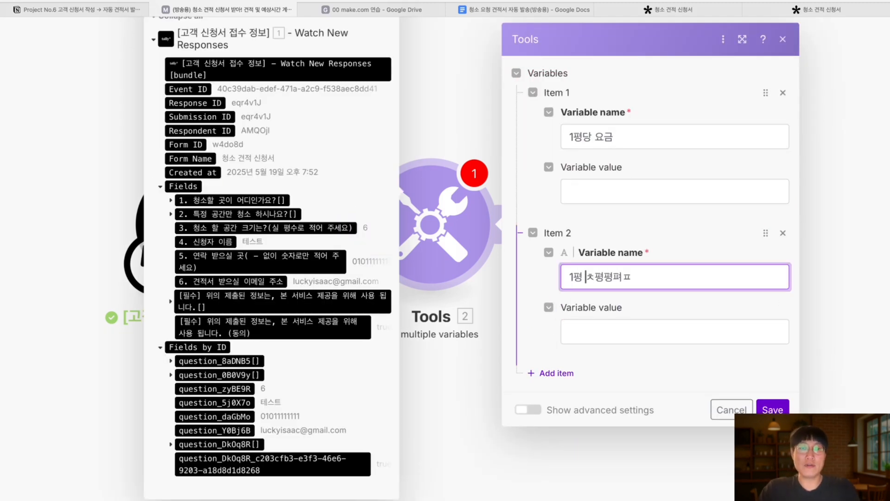
text(평당 청소 )
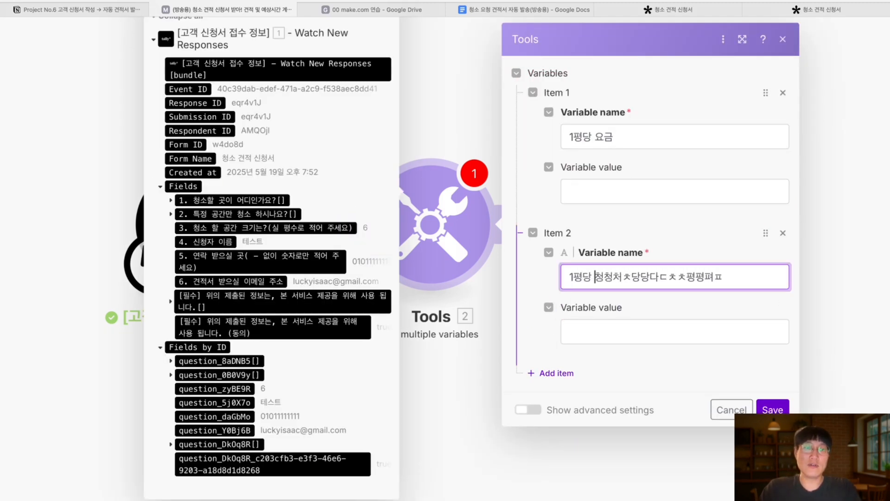
text(예상 시간간간가시식시ㅅ상상사예옛예ㅇ소소ㅅ)
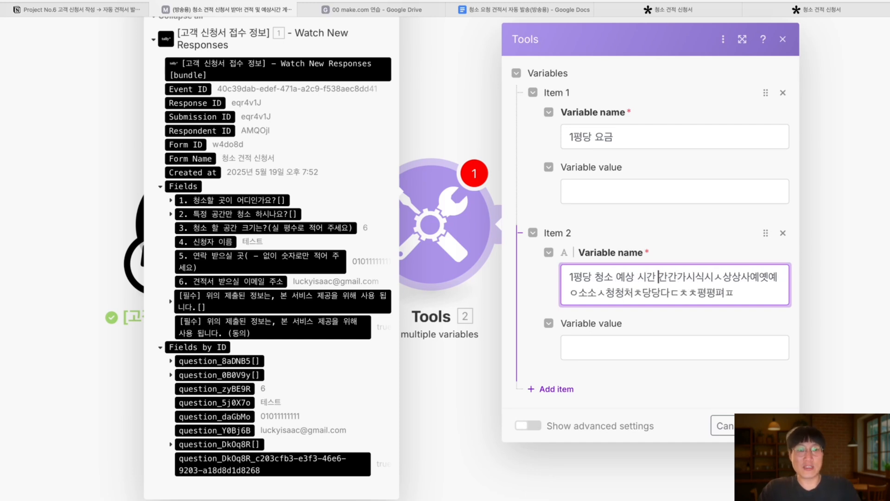
drag(657, 275, 732, 297)
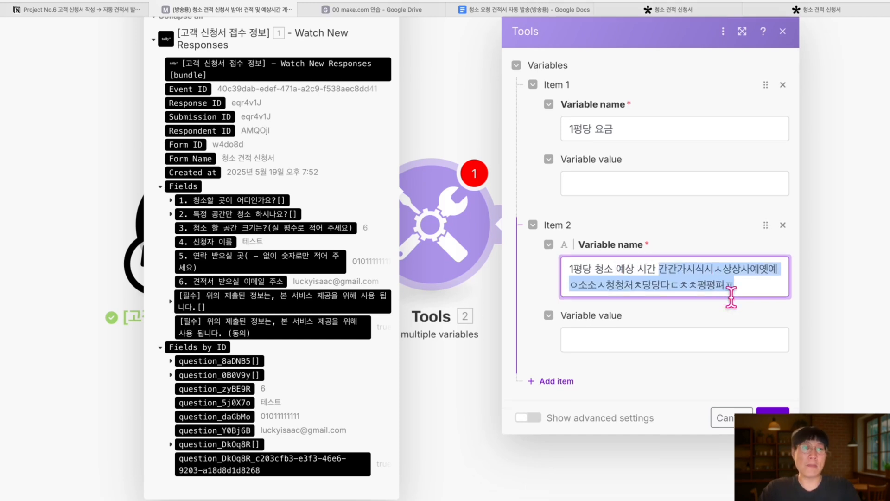
key(BackSpace)
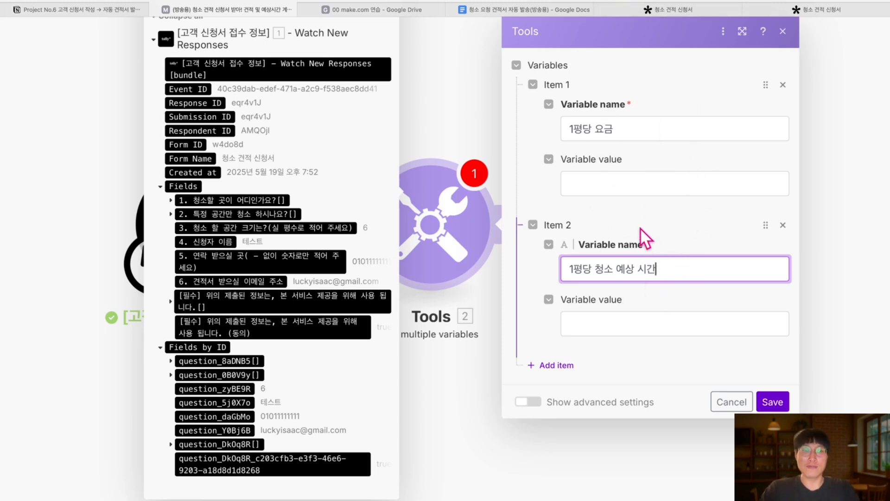
Give 1평당 요금 the value 30000 and 1평당 청소 예상 시간 the value 1, then save
scroll(650, 226, down, 1)
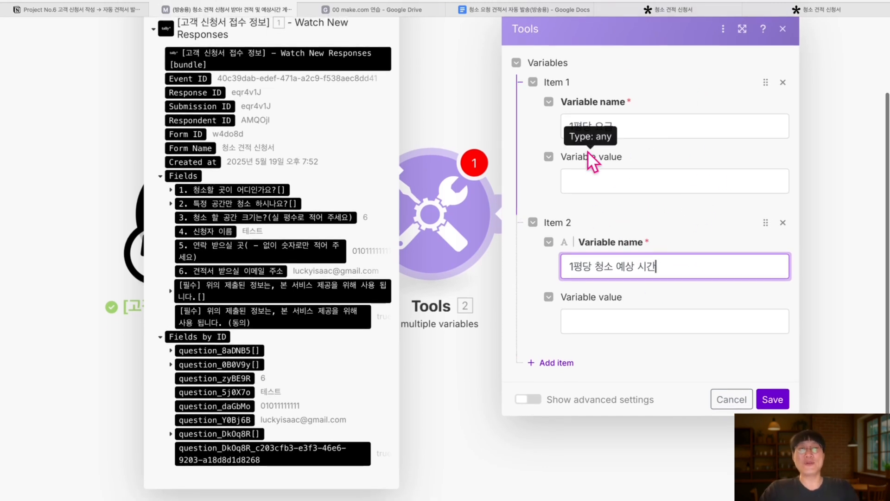
click(590, 183)
text(20)
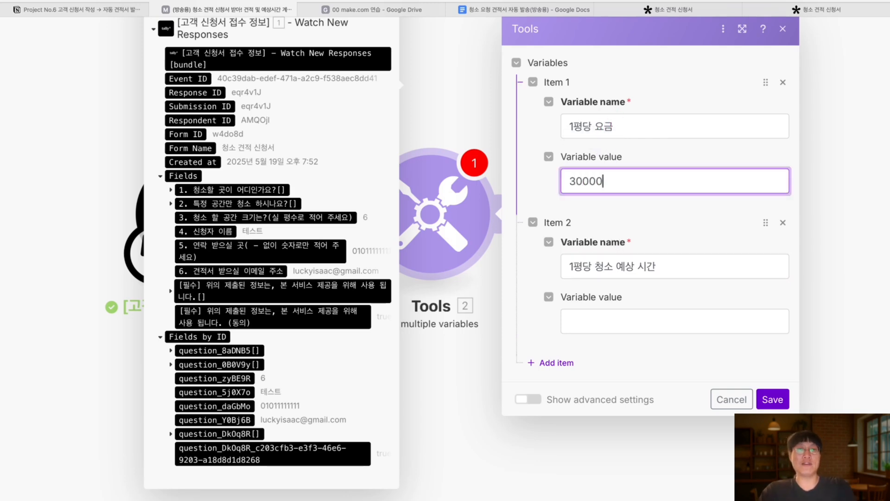
click(597, 325)
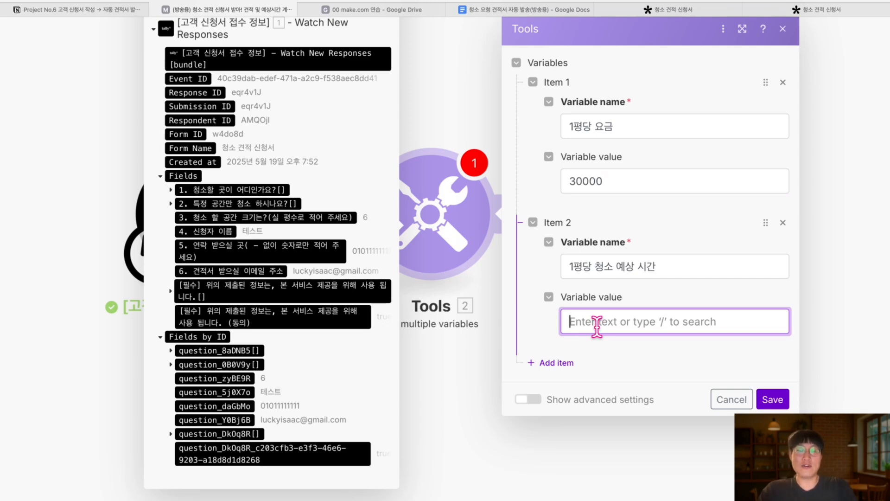
text(1)
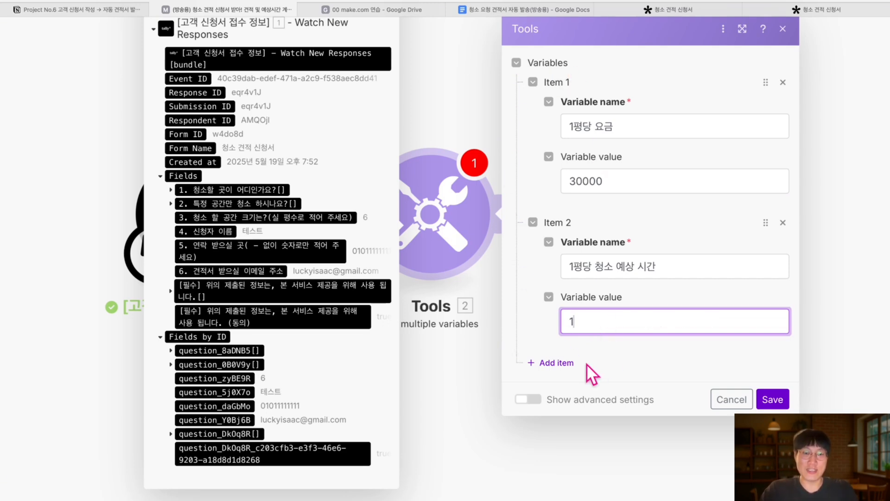
click(772, 399)
Rename the Set multiple variables module after the Tally trigger to 요금표
right_click(448, 231)
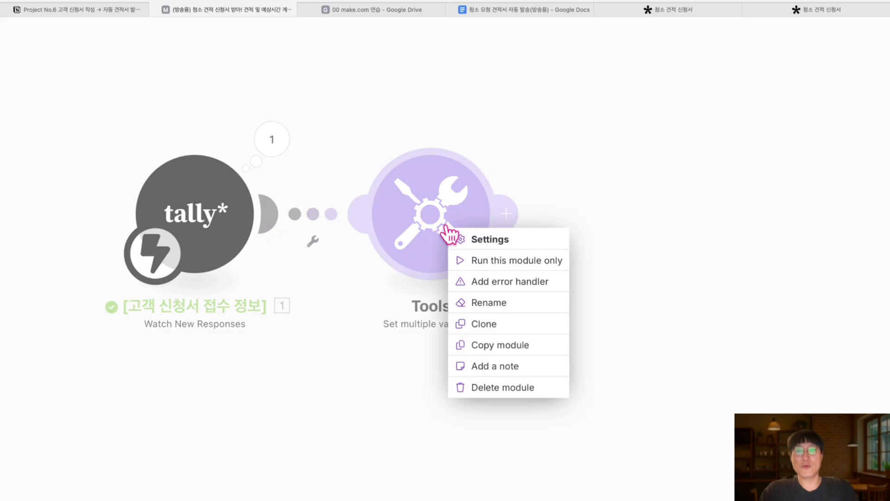
click(489, 300)
text(요금표)
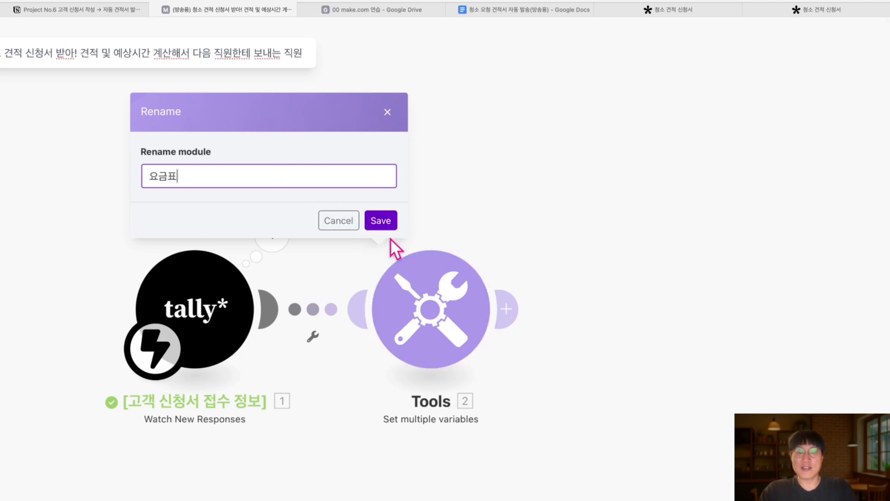
click(386, 226)
right_click(431, 338)
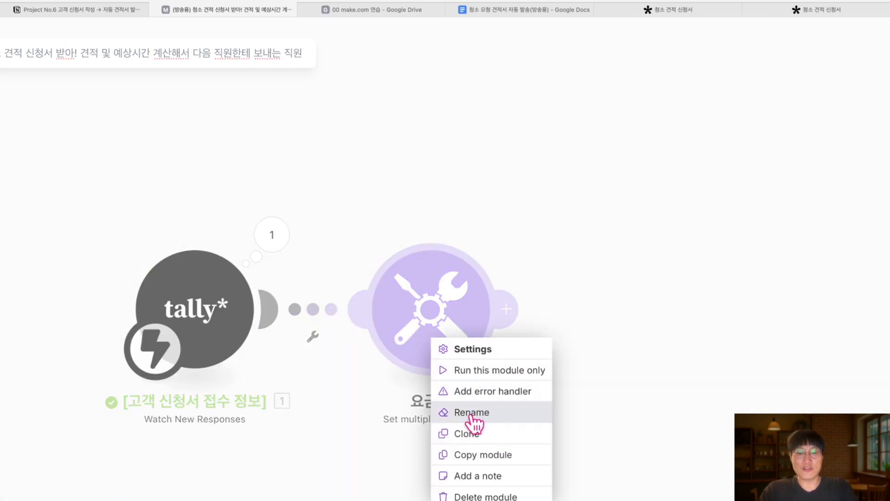
click(447, 343)
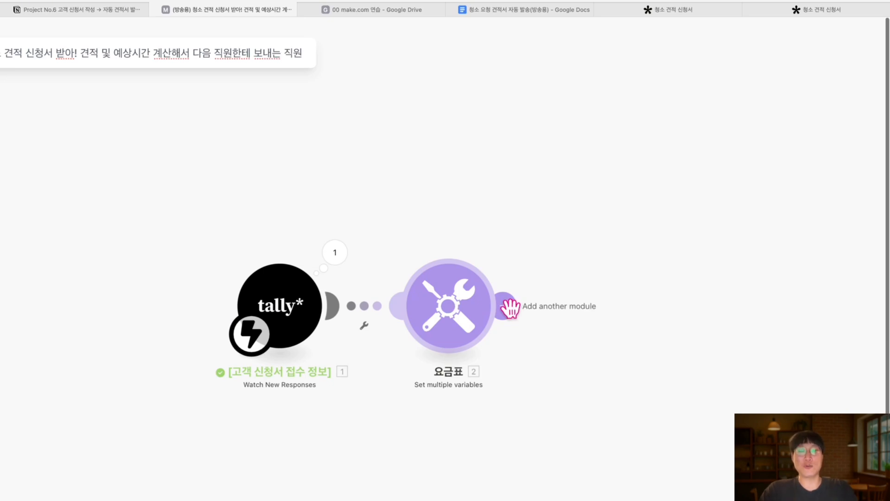
Add a Tools Set multiple variables module after 요금표 via a 'tool' search
click(508, 308)
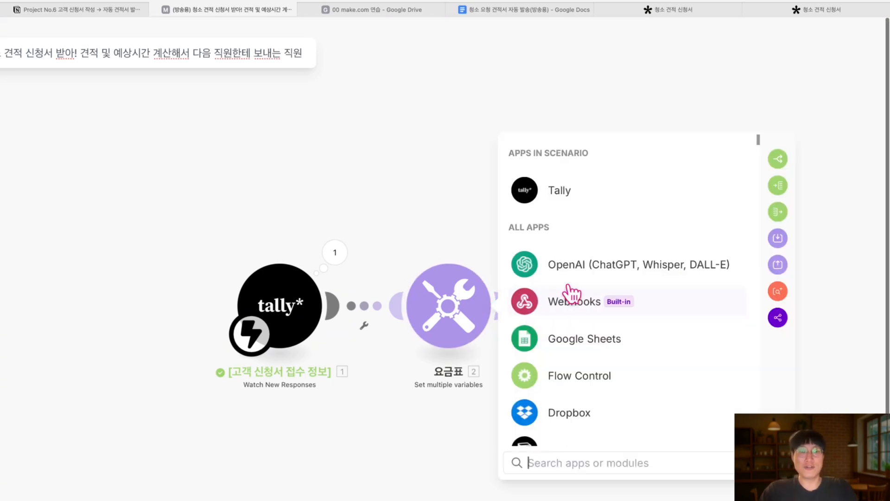
text(to)
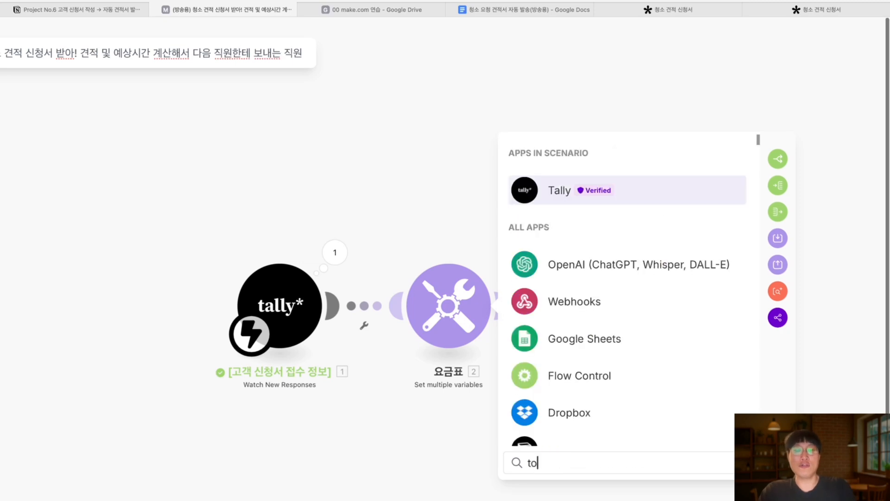
text(ol)
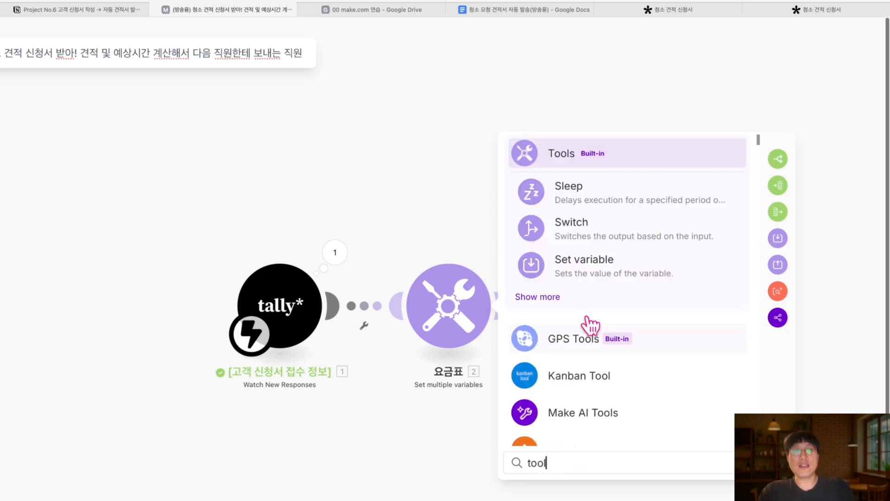
scroll(588, 321, down, 1)
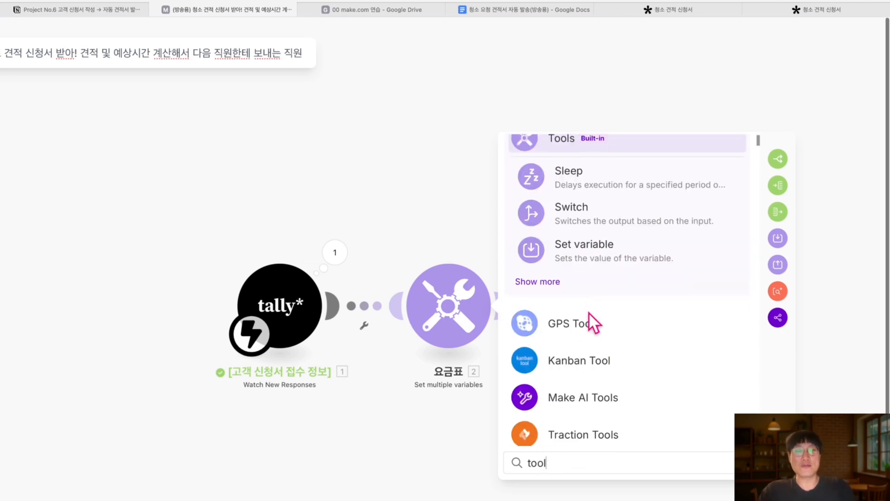
click(548, 273)
scroll(592, 362, down, 3)
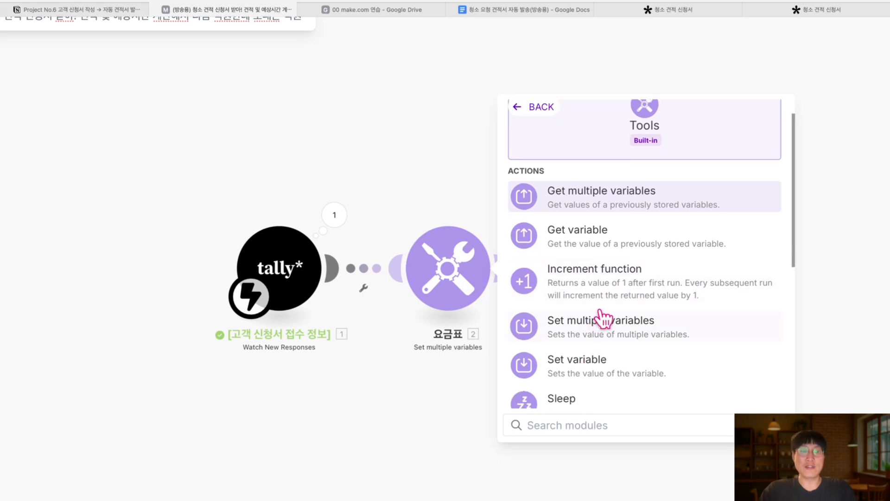
click(592, 332)
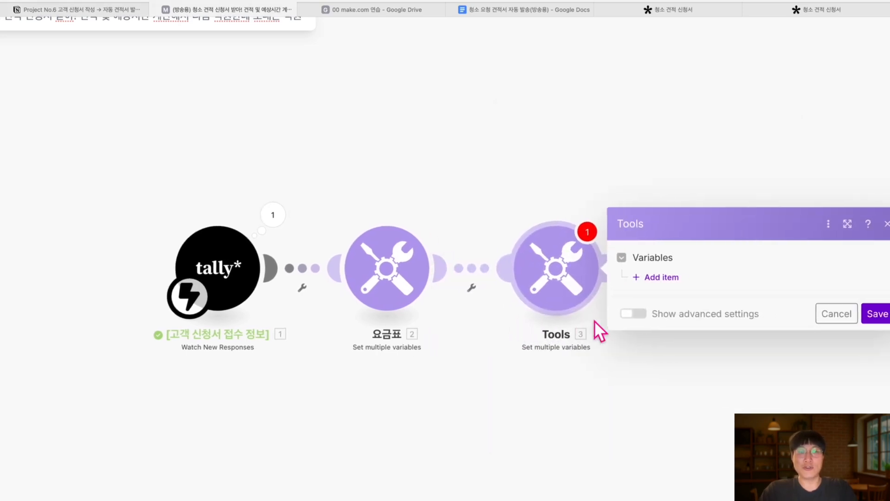
Add a first variable named 예상 견적 in the new module
click(598, 284)
click(655, 253)
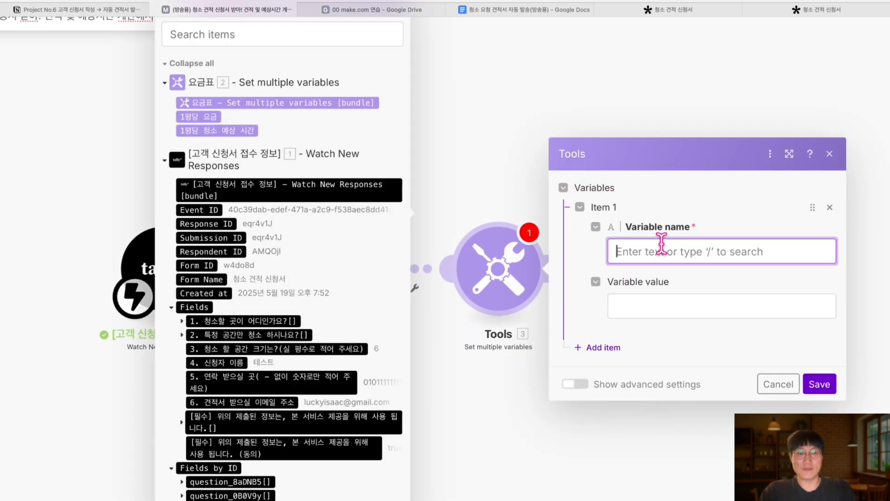
text(d)
key(BackSpace)
text(예ㅇ)
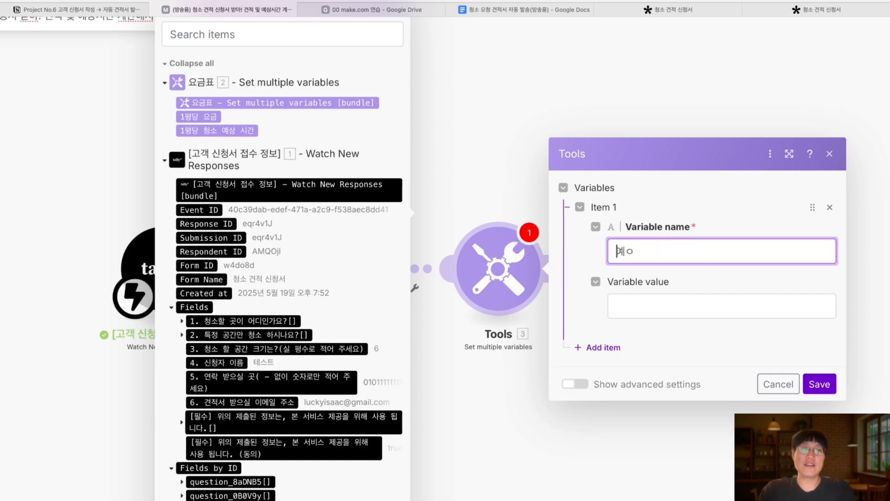
text(상 견적저견겻견겨ㄱ상상사예옛)
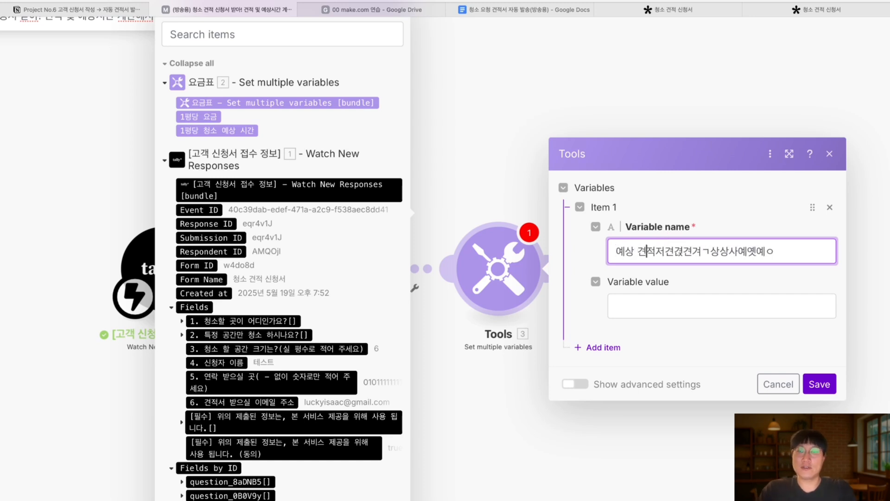
key(shift+End)
key(Delete)
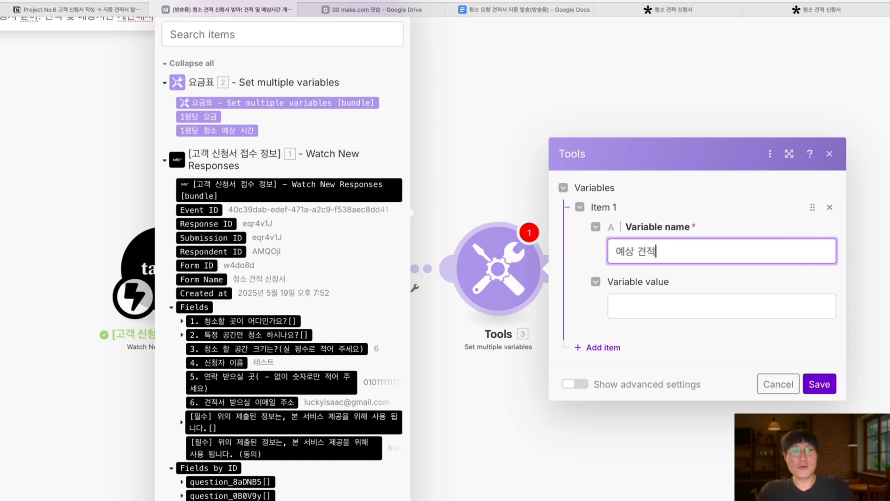
Map 1평당 요금 into the 예상 견적 value and search for the * operator
click(705, 306)
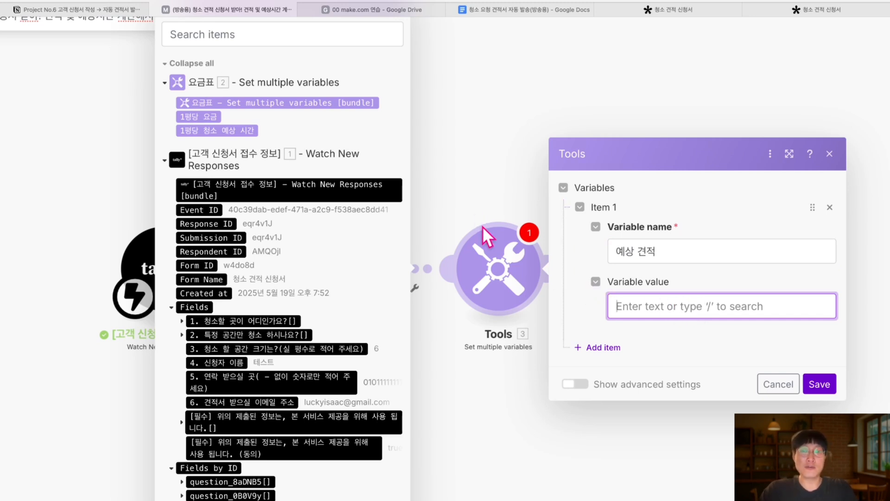
click(210, 116)
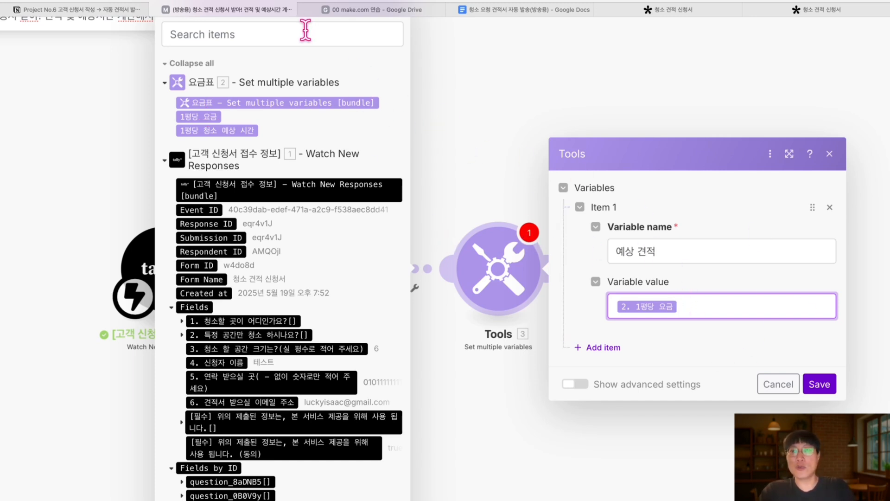
click(304, 31)
scroll(306, 29, up, 1)
click(718, 340)
text(ㅌㅌ)
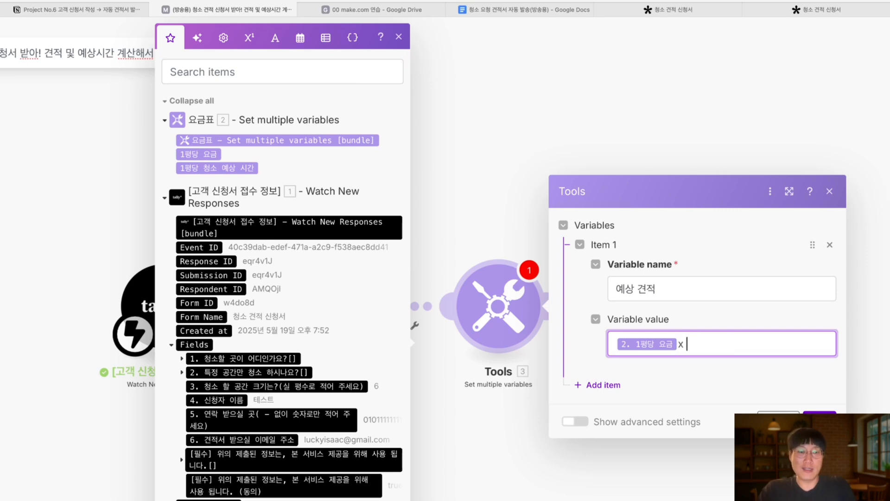
click(226, 73)
text(x)
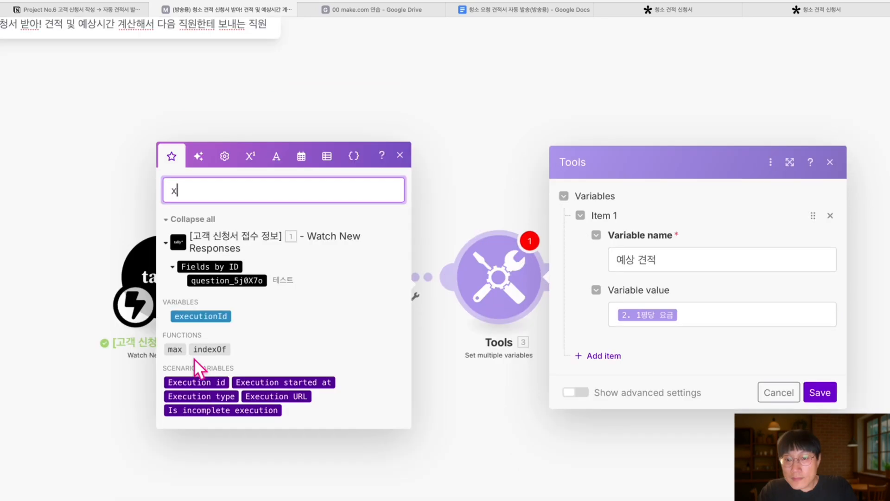
key(BackSpace)
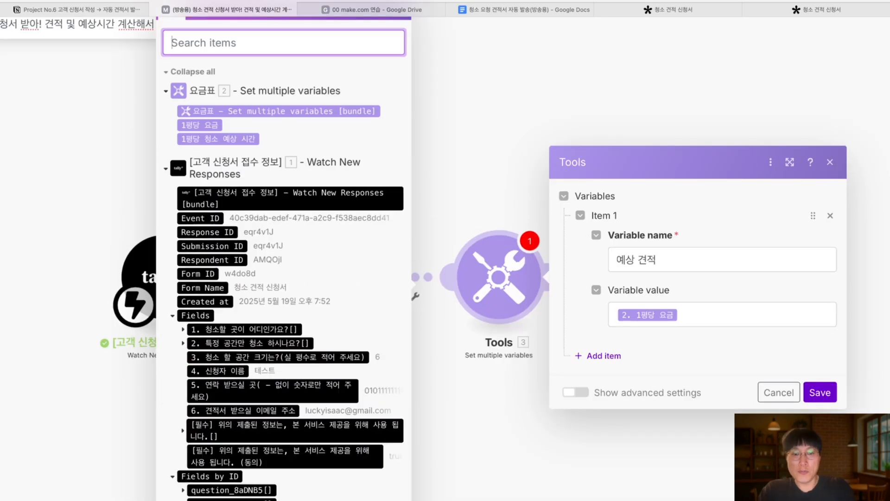
text(*)
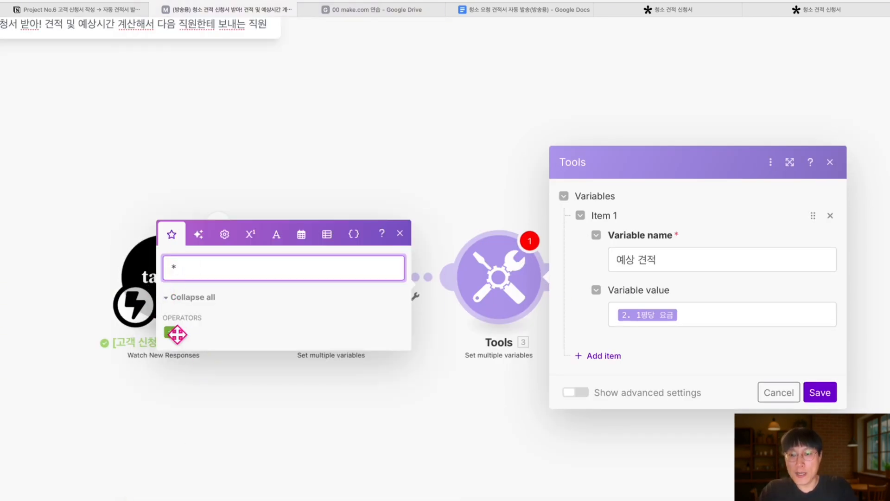
click(737, 314)
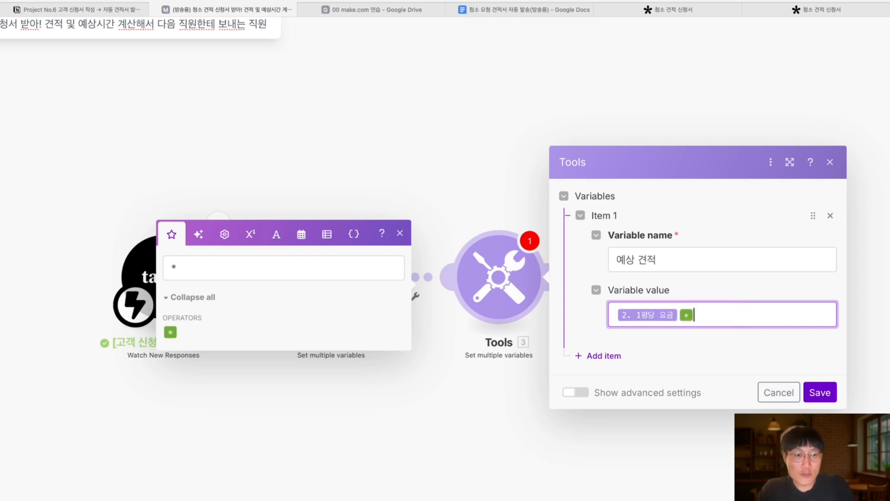
key(BackSpace)
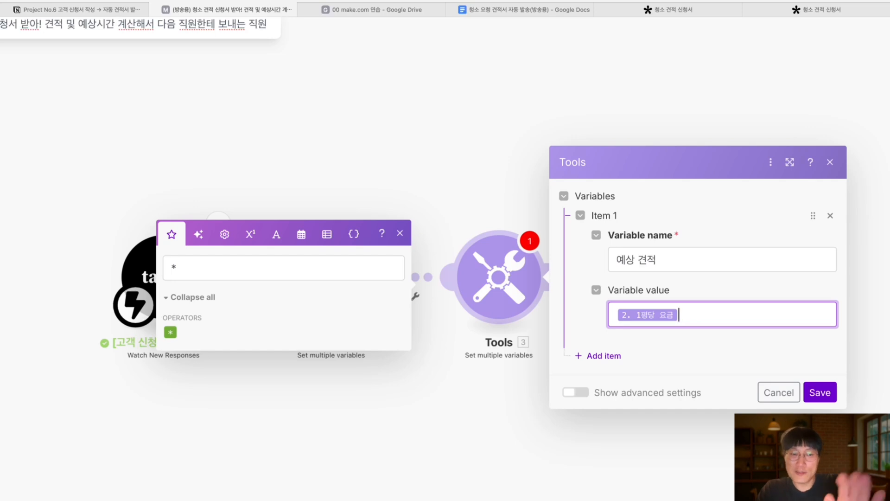
Place the * multiplication operator after 1평당 요금 in the value
click(327, 265)
key(BackSpace)
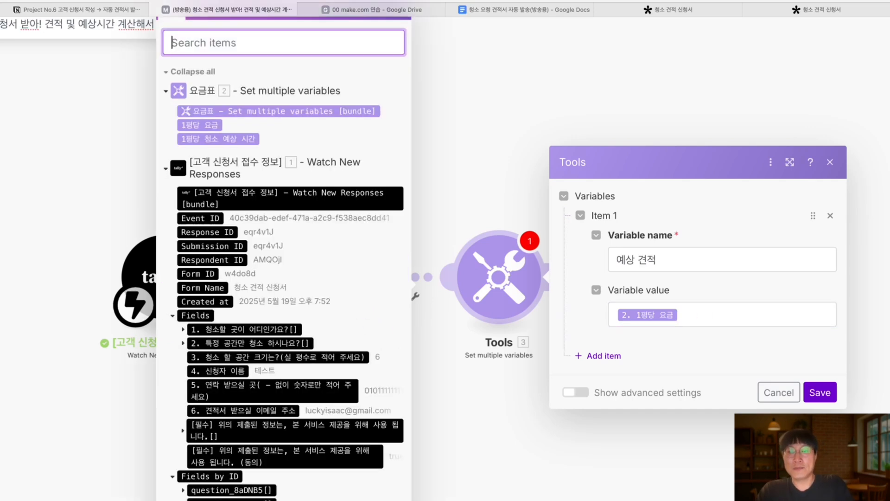
scroll(346, 148, up, 1)
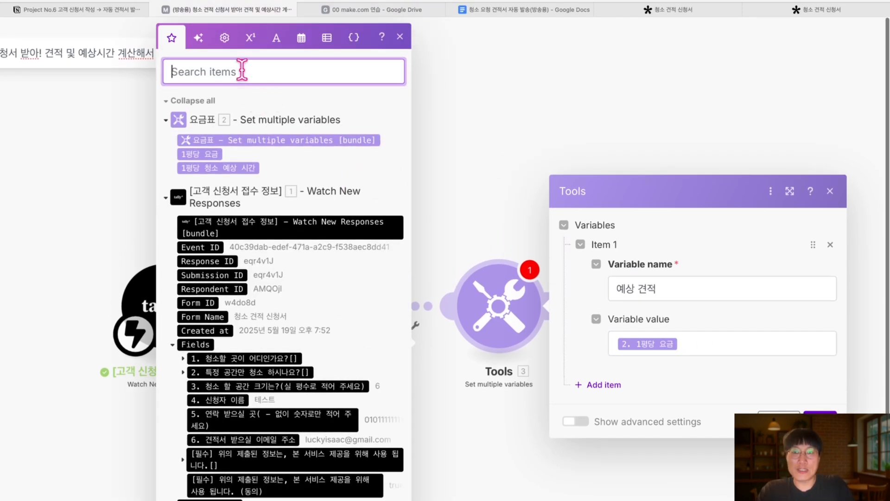
text(*)
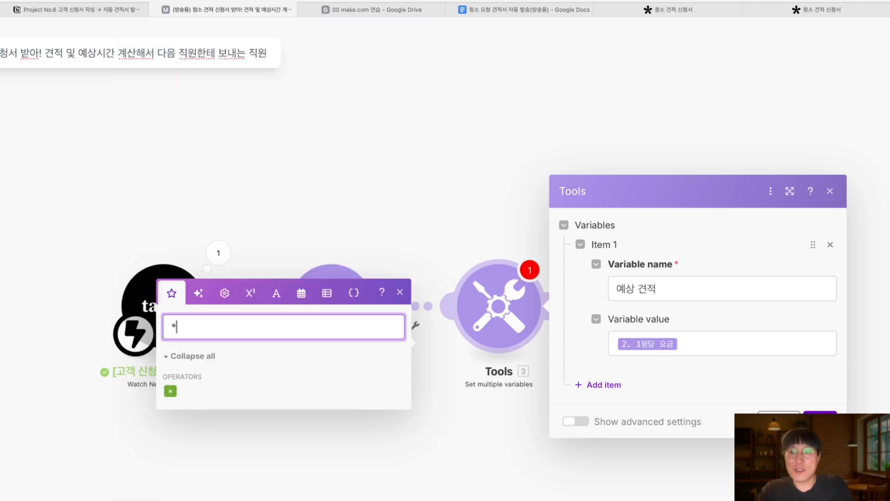
click(170, 391)
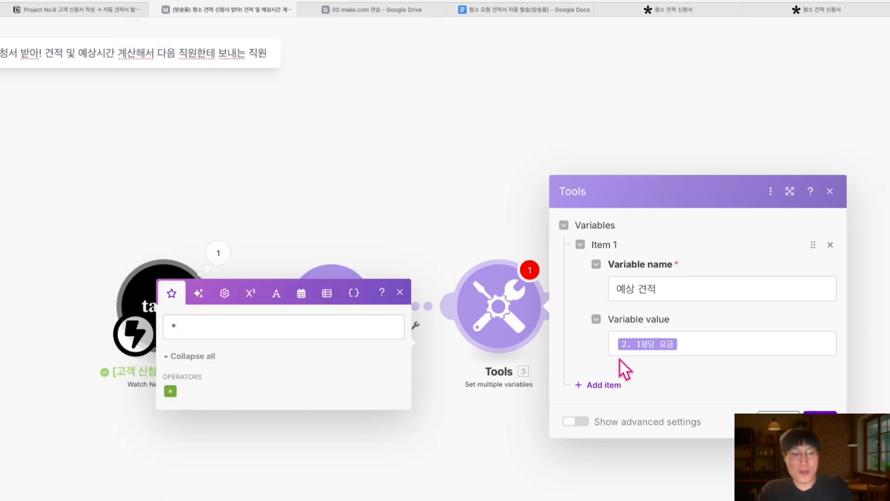
drag(619, 358, 623, 356)
drag(171, 391, 249, 378)
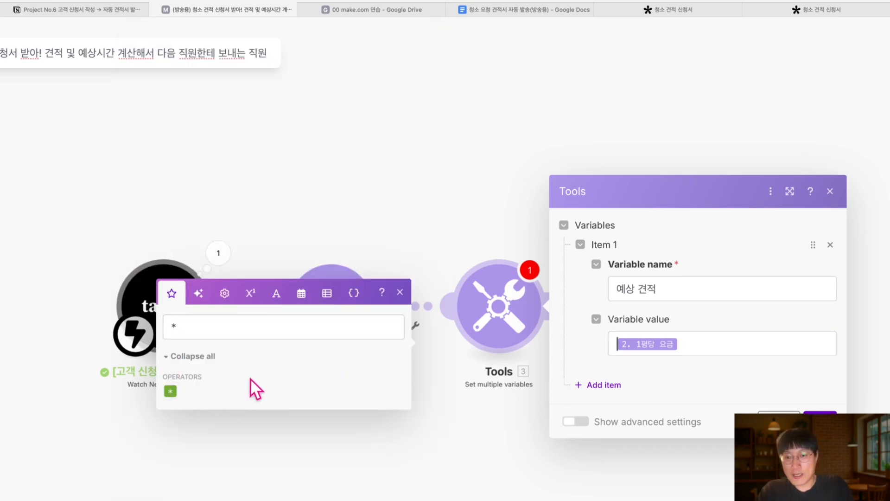
drag(527, 313, 702, 338)
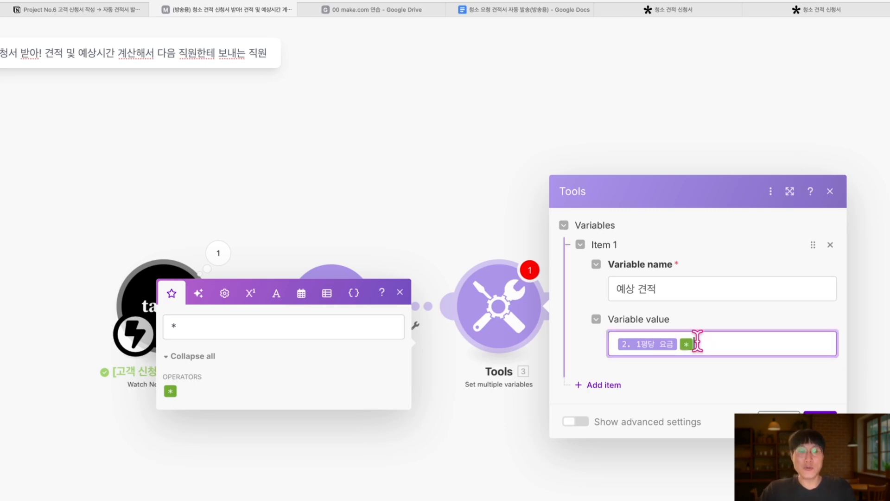
key(BackSpace)
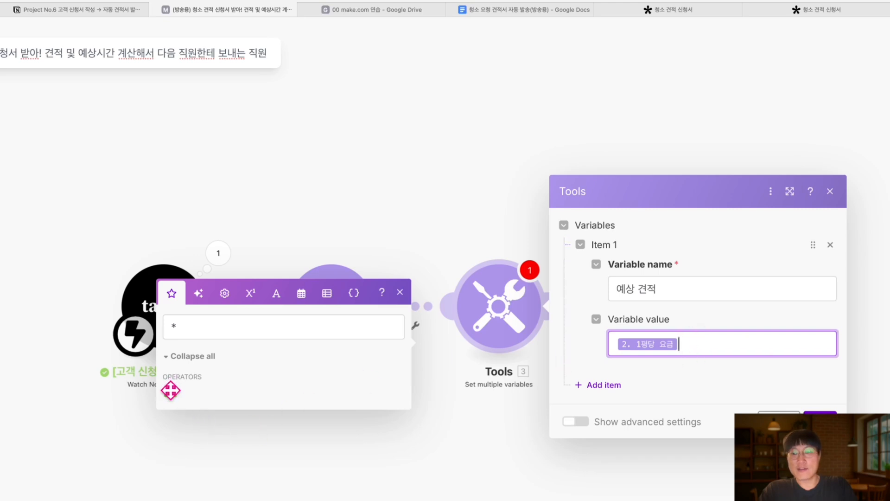
Append the space-size answer (청소 할 공간 크기는?) after the * operator
click(400, 292)
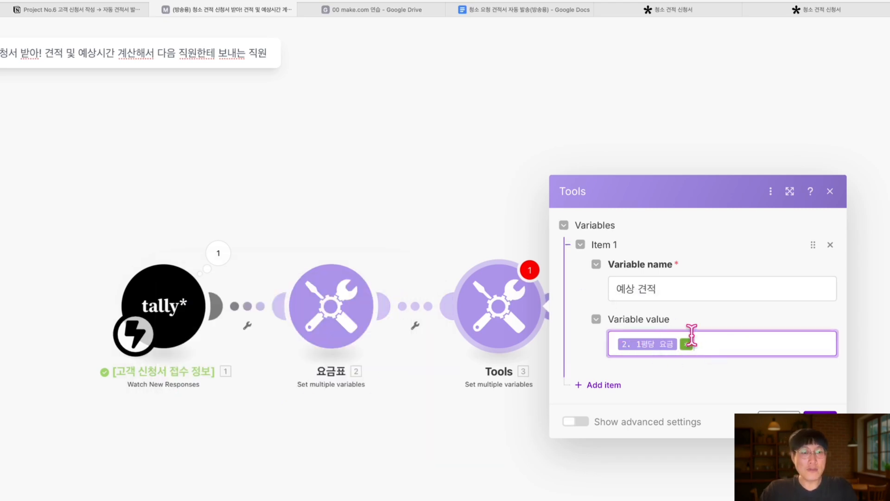
click(715, 342)
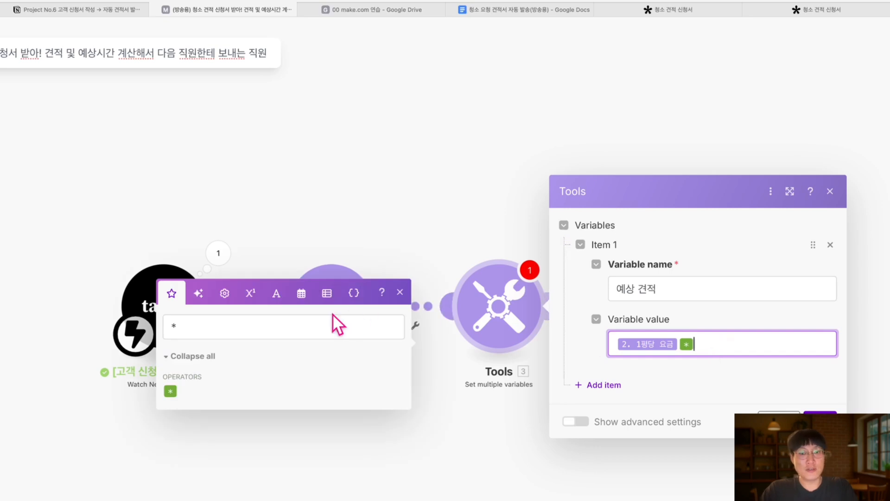
click(329, 327)
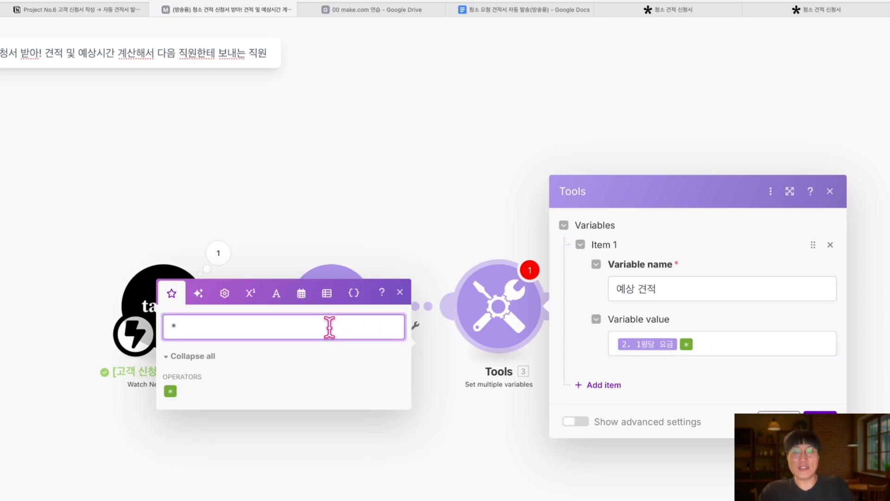
key(BackSpace)
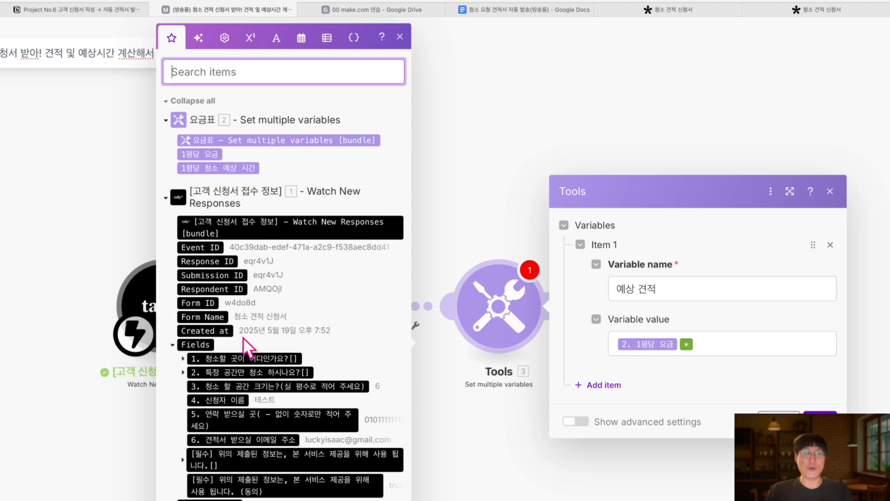
click(710, 342)
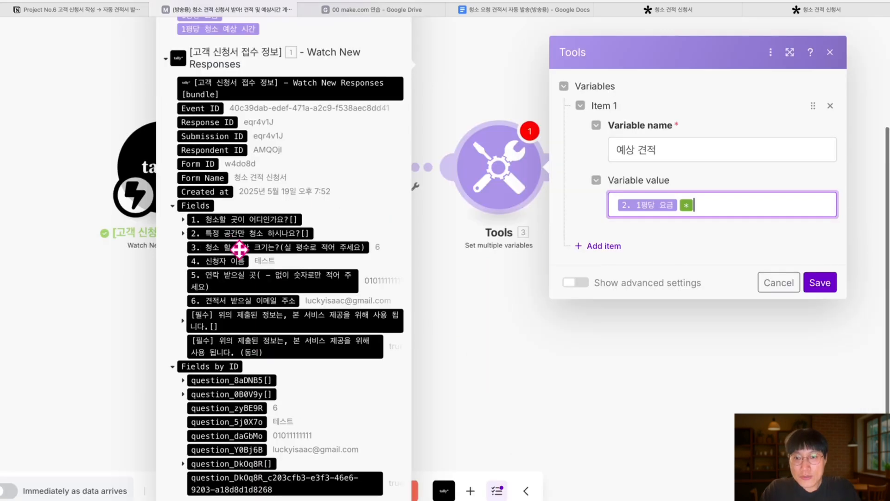
click(349, 242)
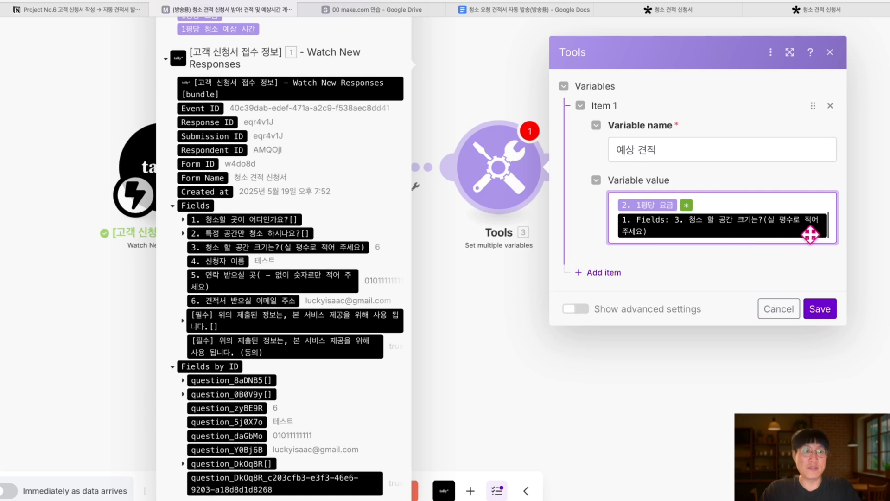
key(BackSpace)
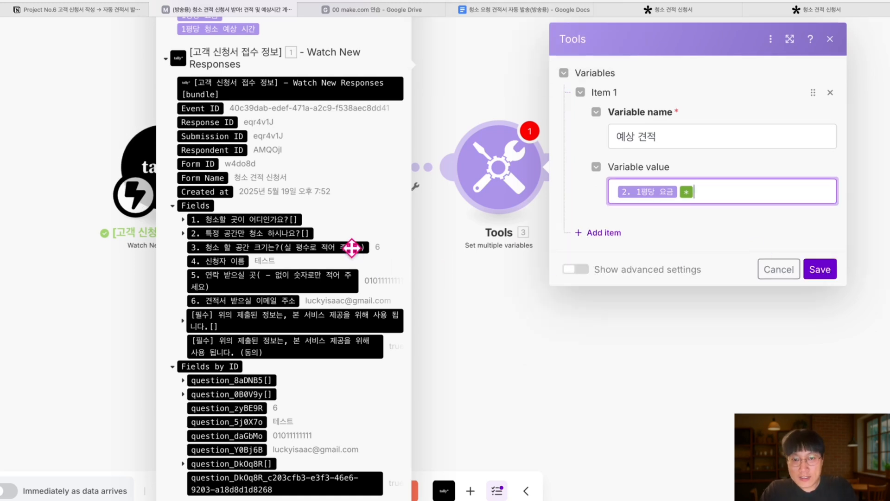
drag(352, 248, 418, 249)
drag(597, 226, 728, 198)
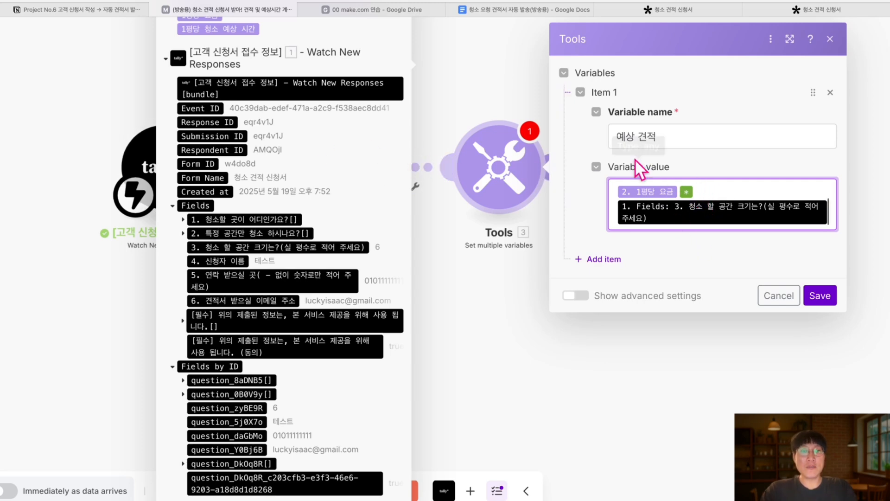
Add a second variable named 예상 업무 시간
click(607, 260)
click(617, 233)
text(d)
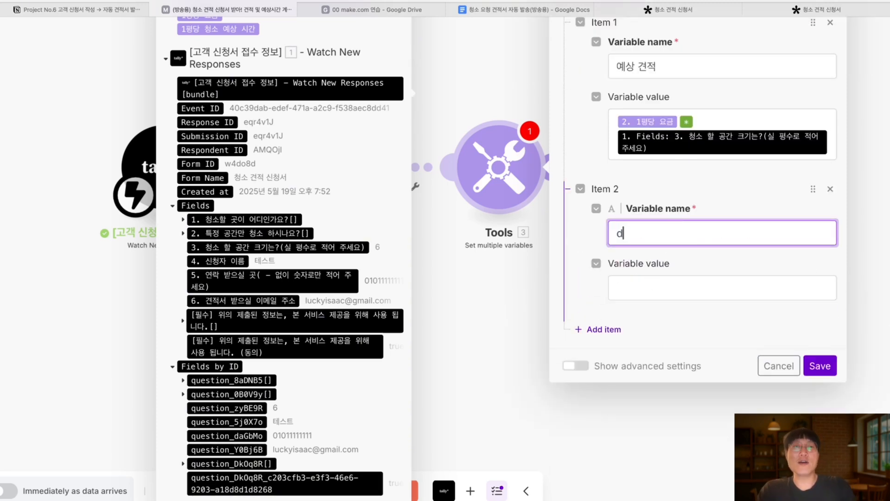
key(BackSpace)
text(예ㅇ상 업무 시간)
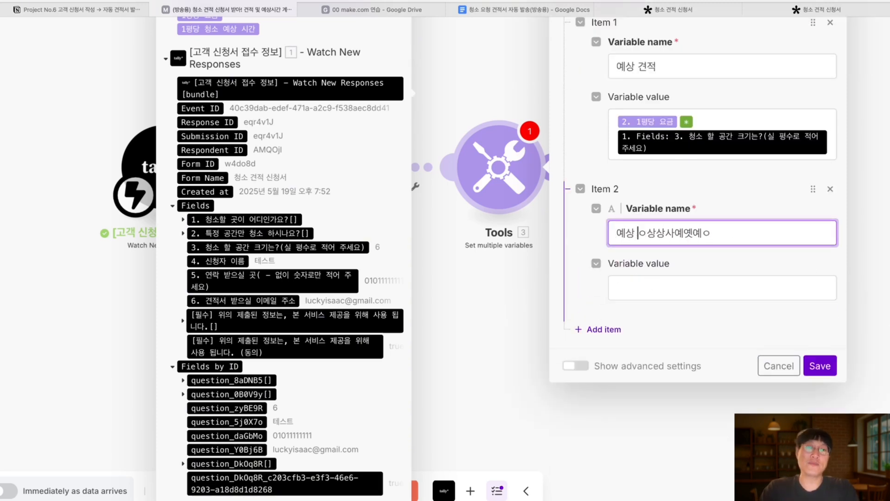
drag(678, 230, 696, 249)
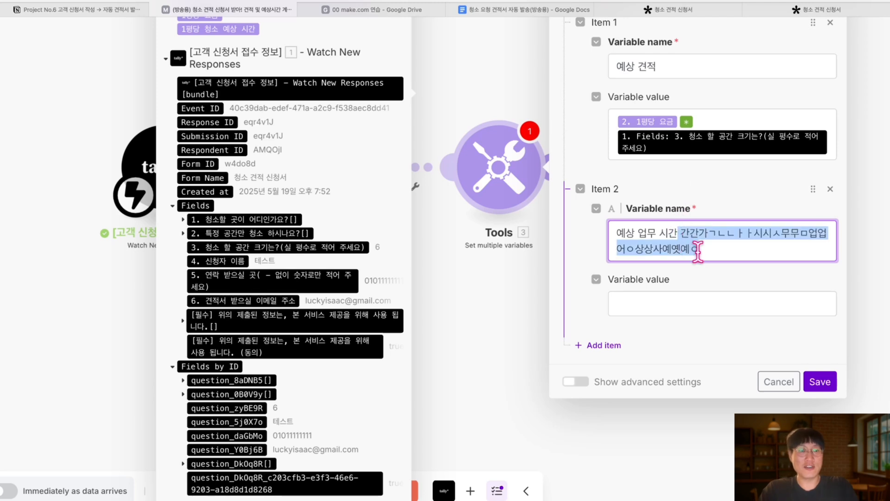
key(BackSpace)
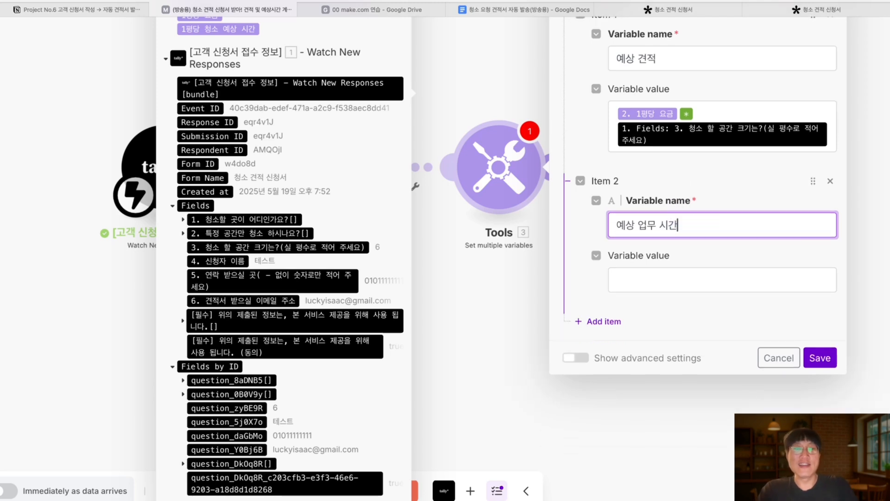
Set its value to 1평당 청소 예상 시간 followed by the * operator
click(673, 278)
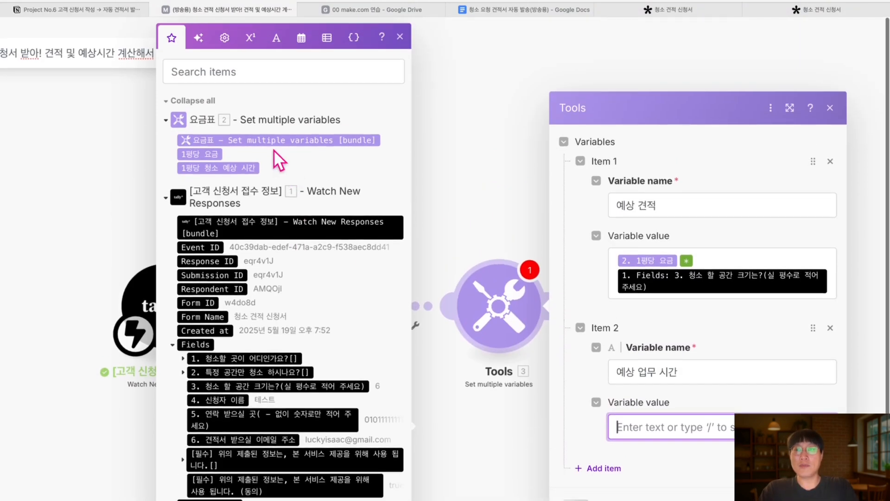
scroll(244, 151, down, 1)
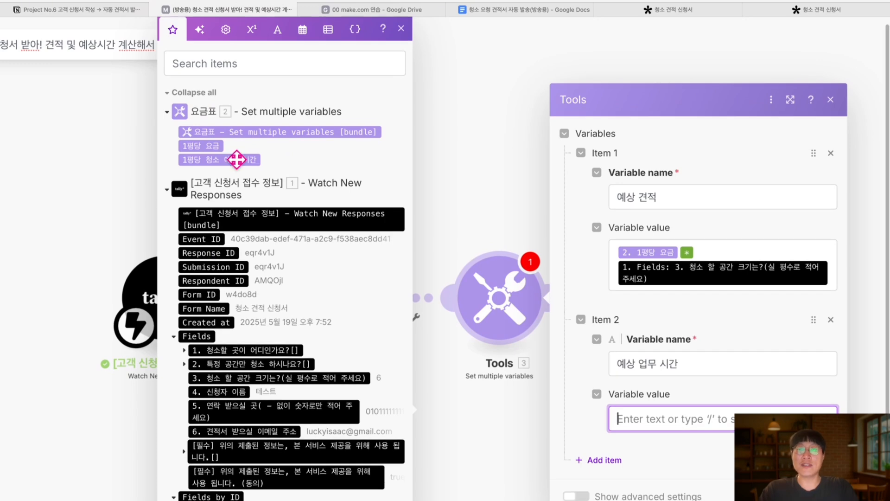
click(237, 160)
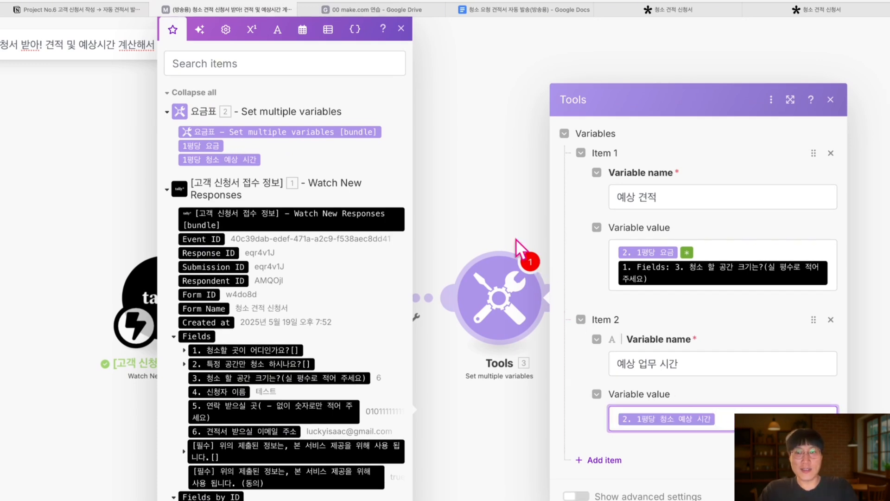
click(292, 59)
text(*)
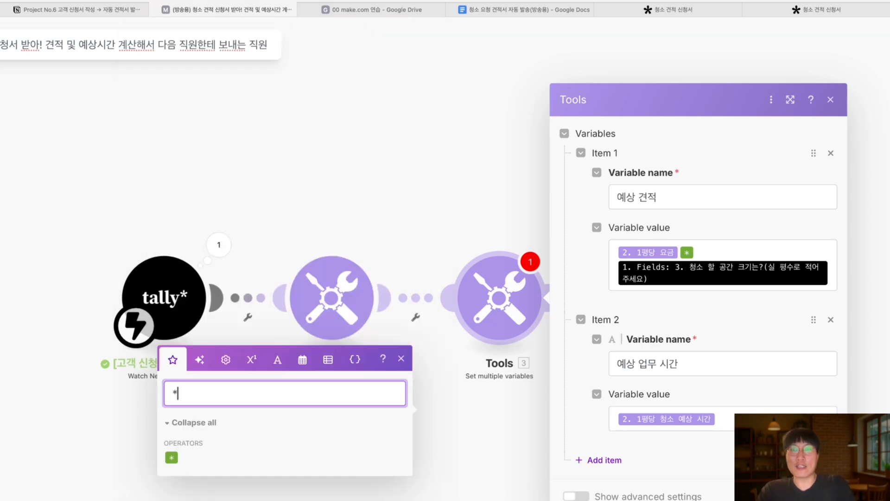
key(BackSpace)
text(+)
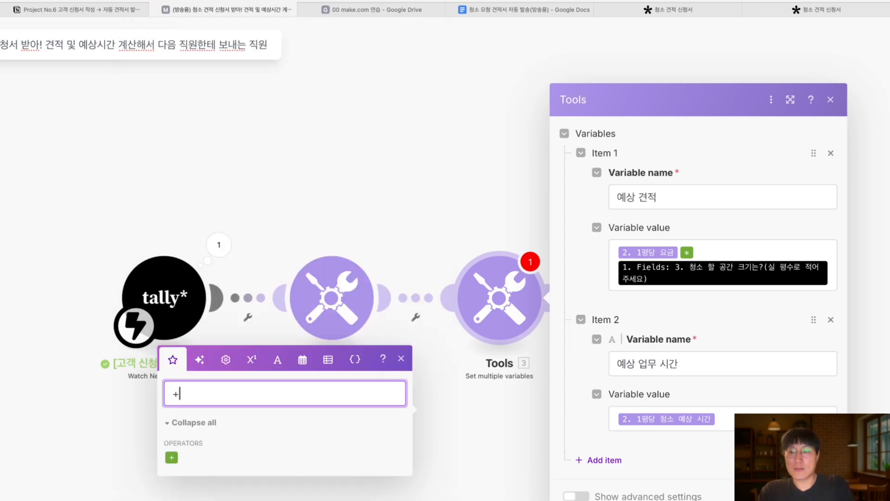
key(BackSpace)
text(-)
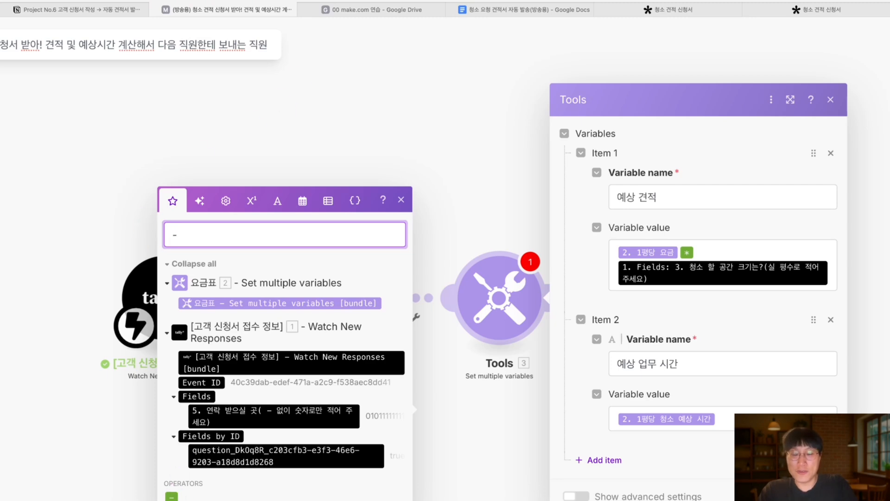
key(BackSpace)
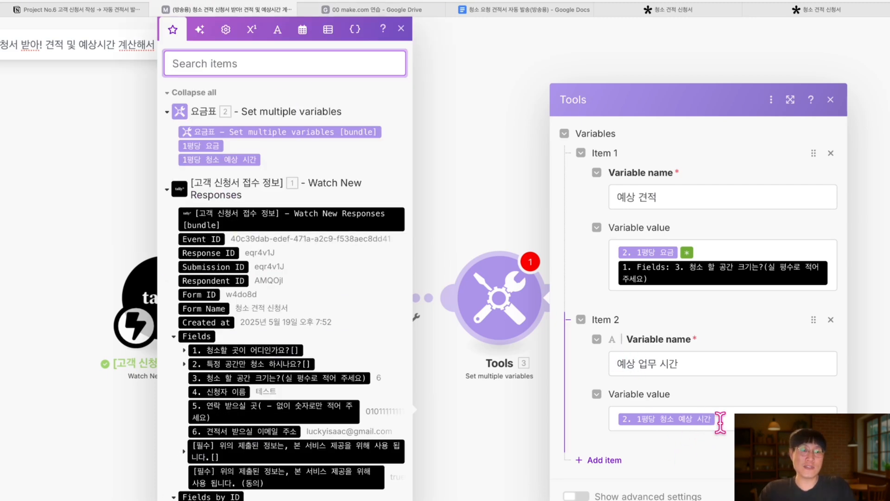
text(*)
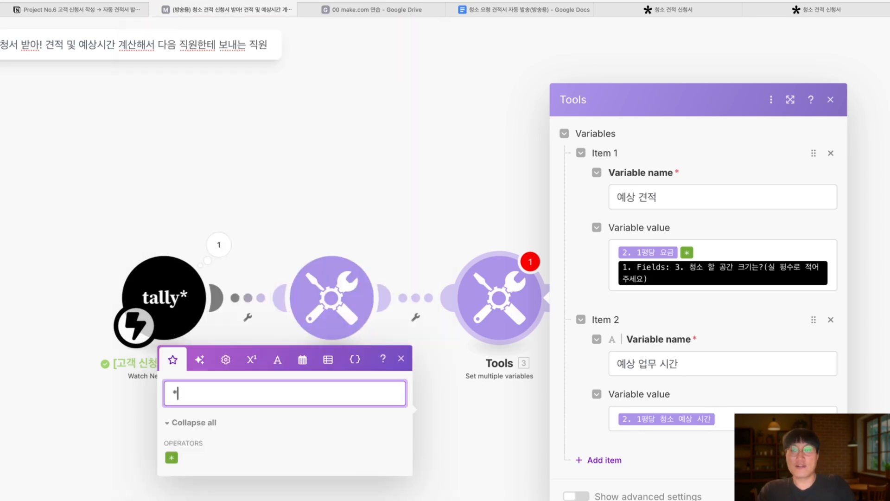
click(170, 458)
drag(169, 458, 727, 423)
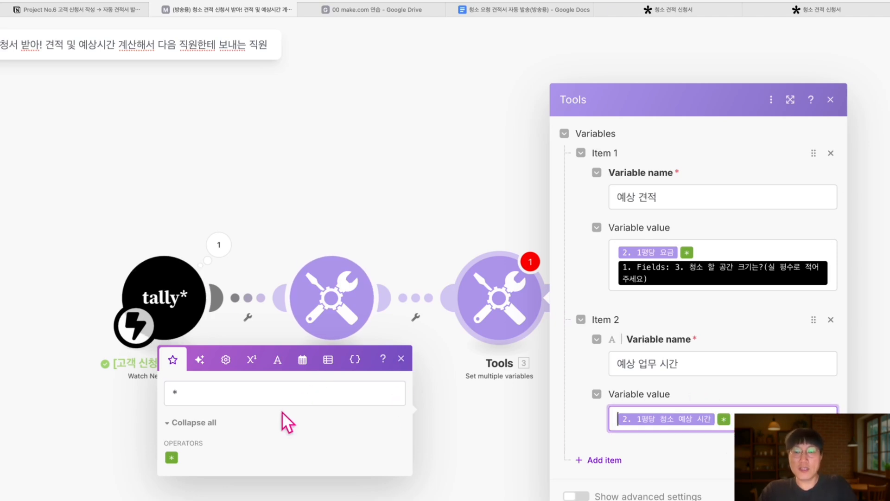
Multiply by the customer's space-size answer and save the module
click(278, 395)
key(BackSpace)
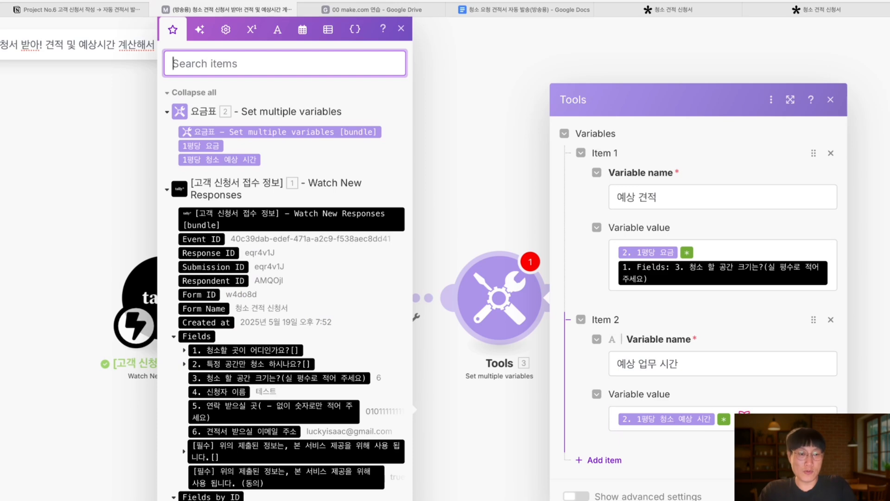
click(744, 417)
scroll(291, 364, down, 3)
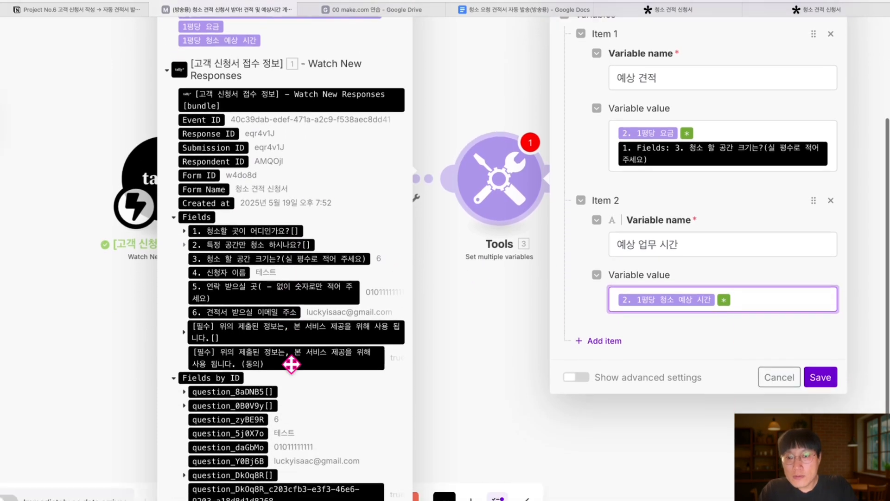
click(288, 248)
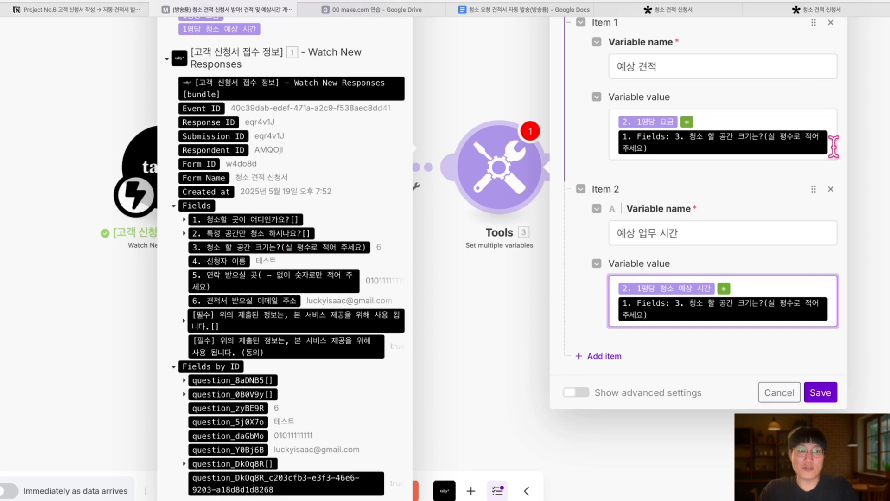
click(821, 393)
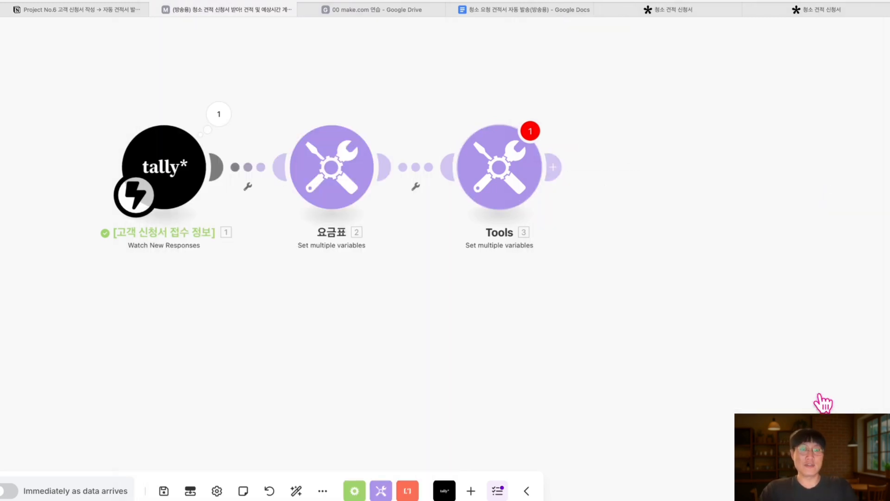
Save and auto-align the scenario, and rename the third module '견적 계산기, 예상 업무시간 계산기'
click(164, 491)
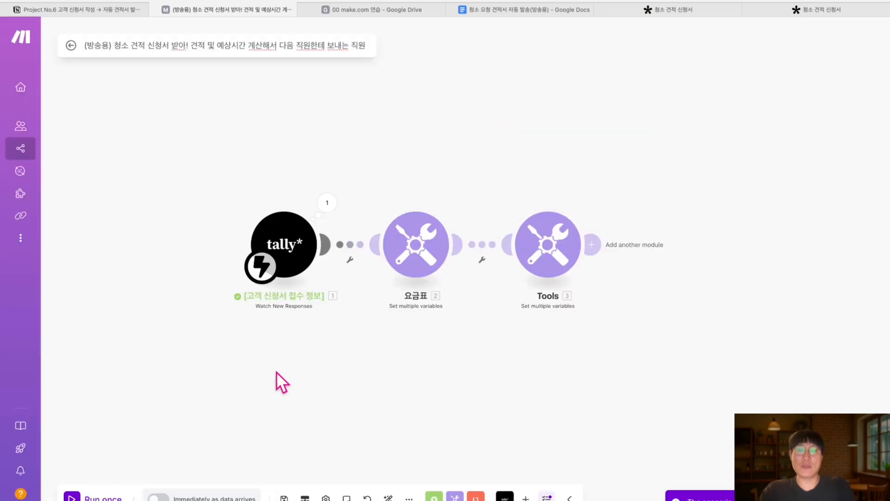
click(388, 497)
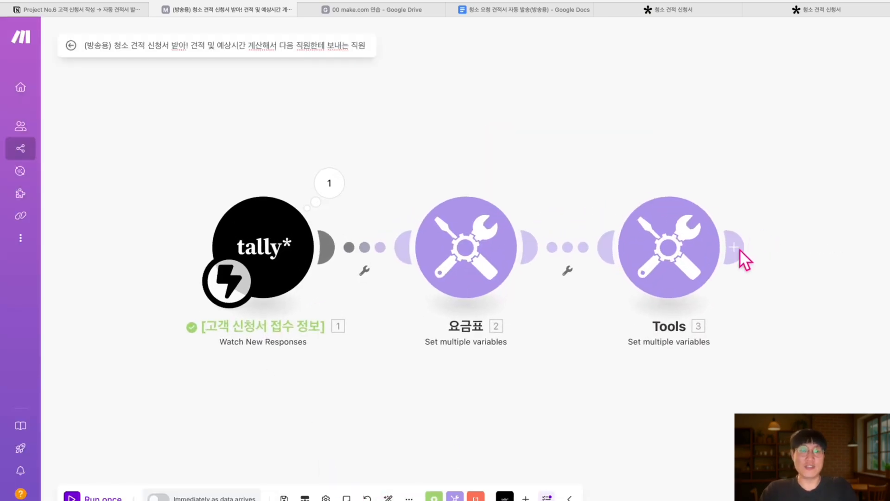
right_click(684, 258)
click(718, 312)
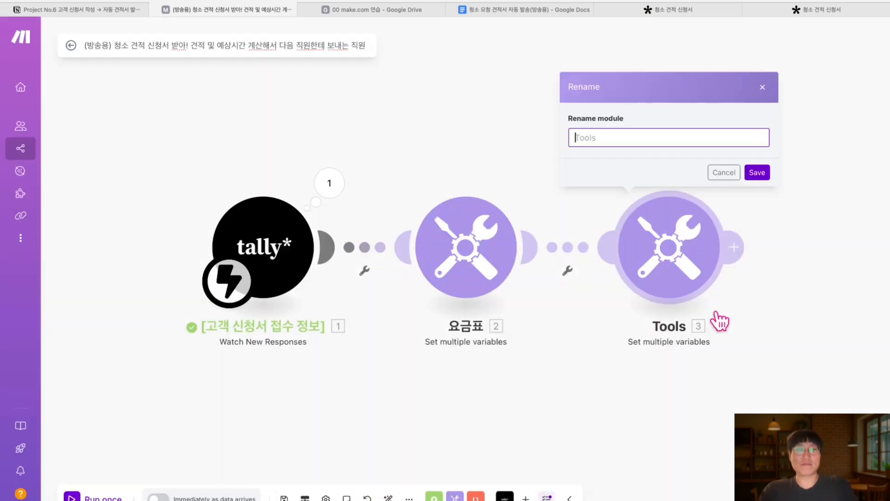
text(겨ㄴ적 계산기, 예상 업무시간 계산기)
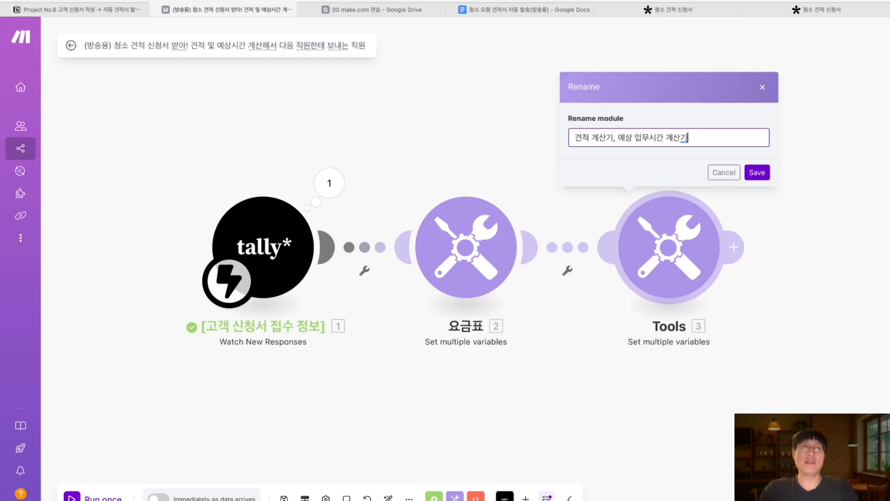
key(Return)
scroll(698, 371, down, 1)
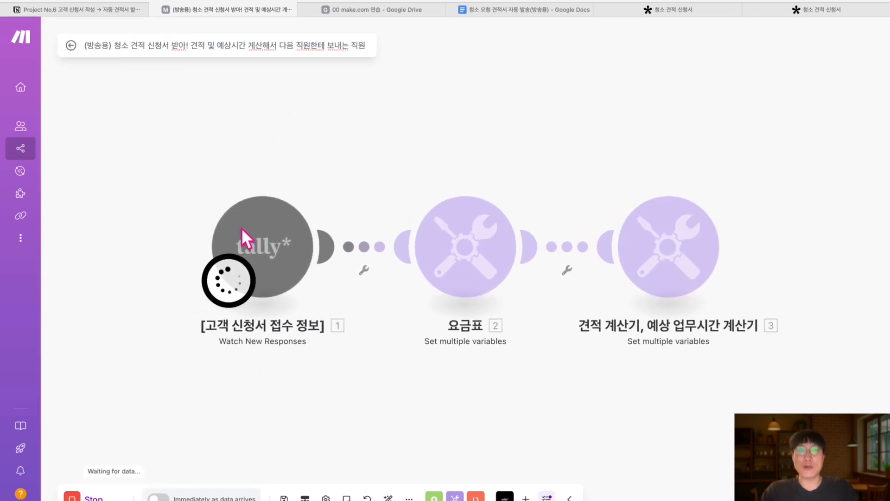
click(799, 9)
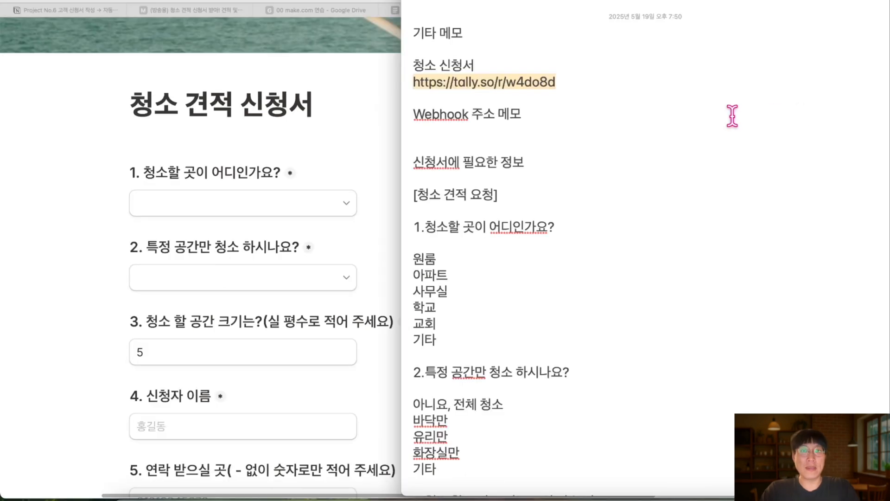
Reload the Tally quote form from its link for a fresh entry, confirming the scenario still waits
click(573, 82)
drag(569, 82, 413, 82)
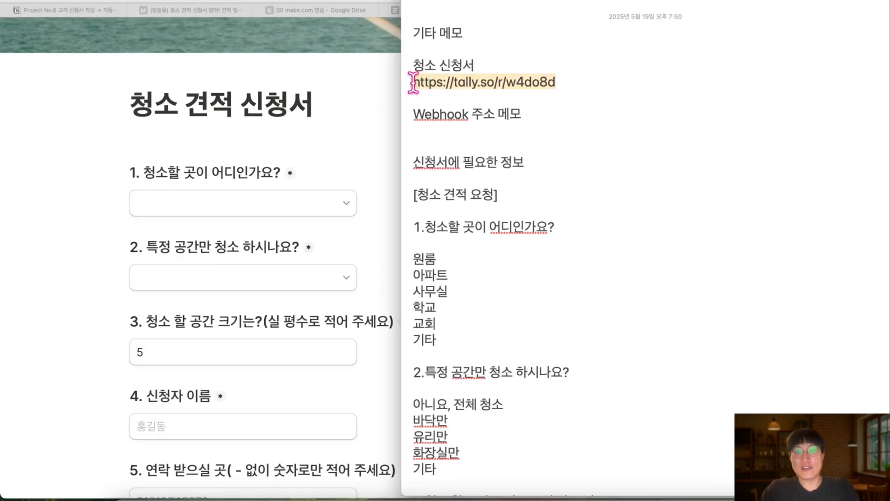
click(353, 77)
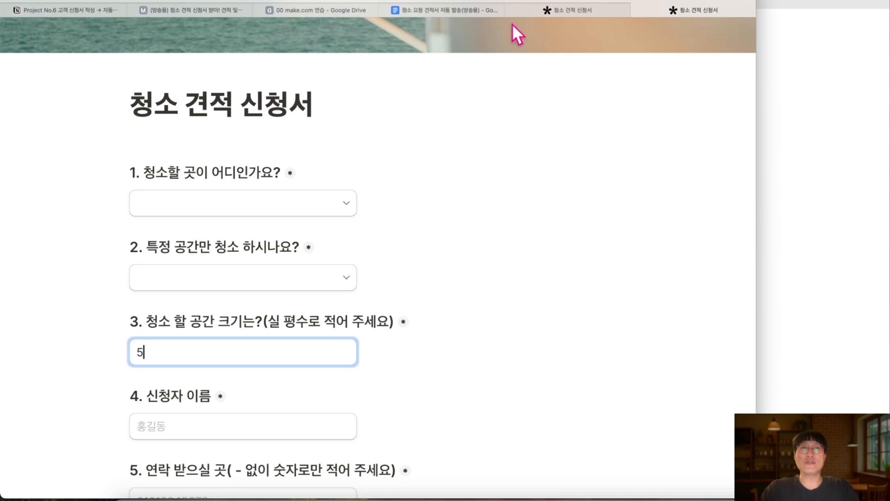
click(411, 5)
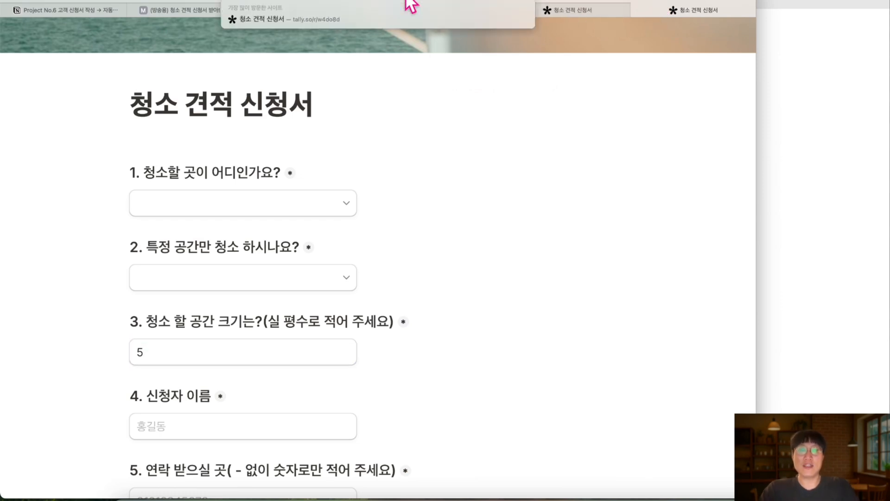
key(Return)
click(474, 170)
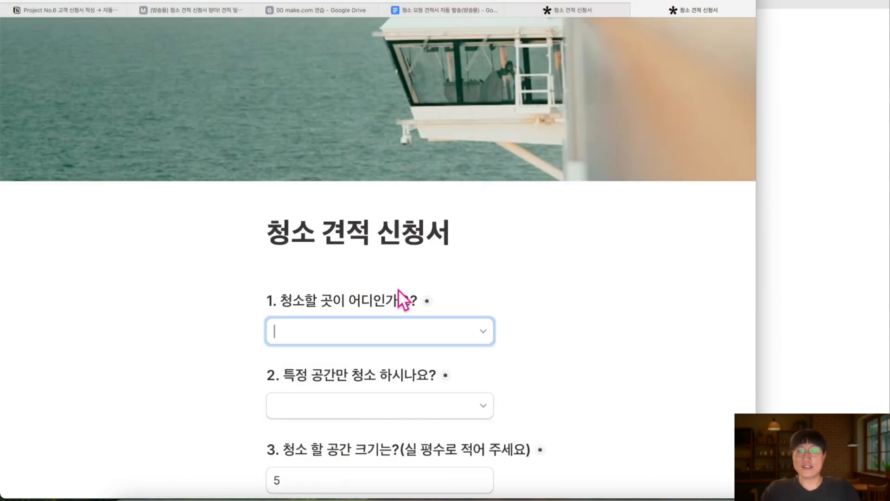
scroll(398, 289, down, 2)
click(159, 13)
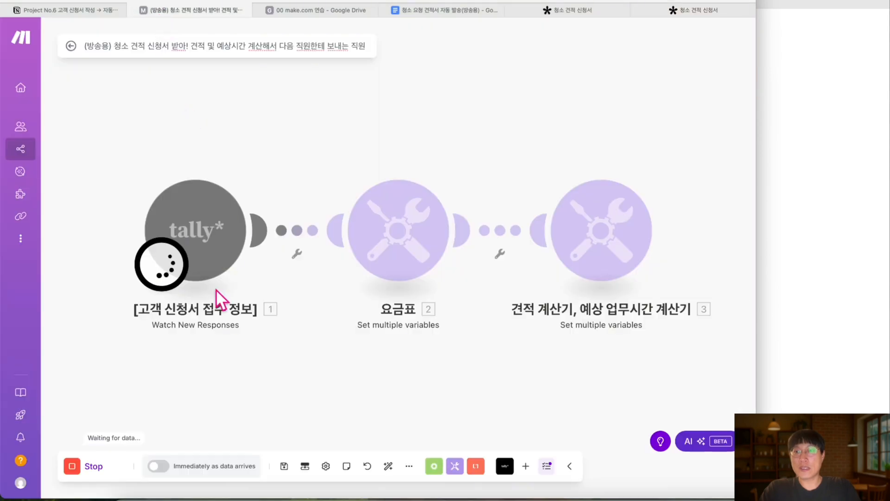
click(683, 10)
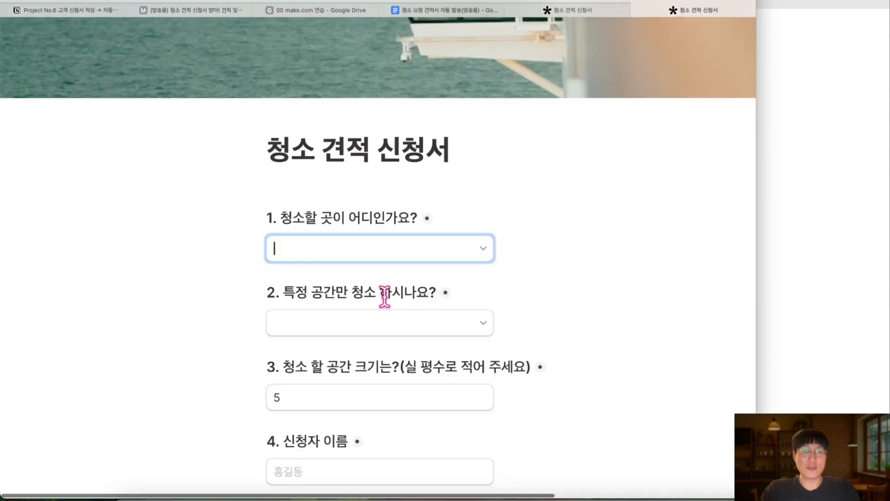
Choose 사무실 as the cleaning place, tick consent, and submit the quote request
click(482, 259)
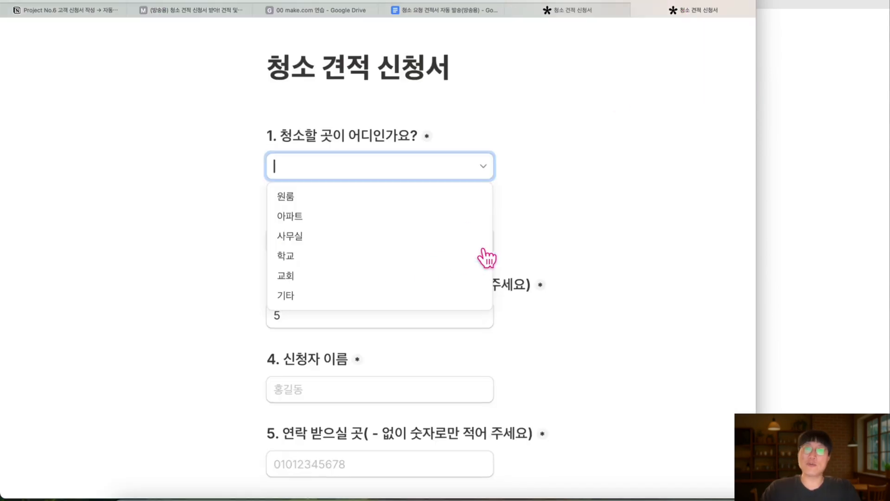
click(358, 237)
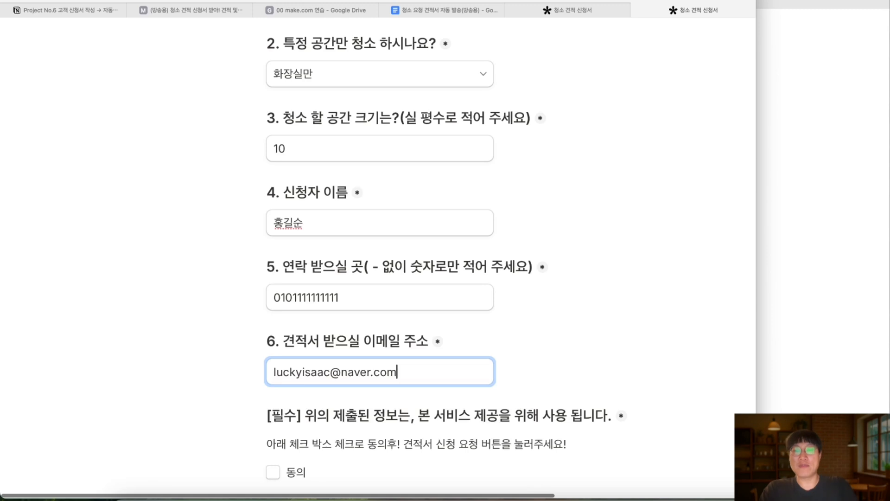
scroll(379, 257, down, 3)
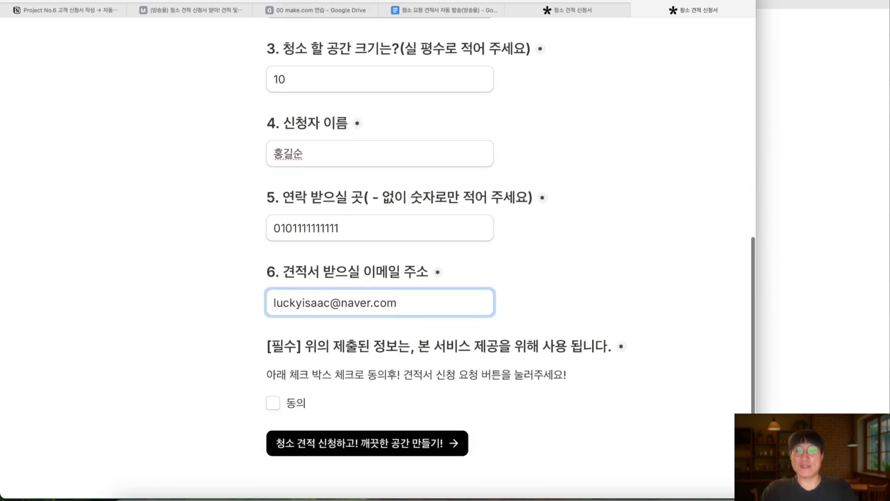
click(276, 405)
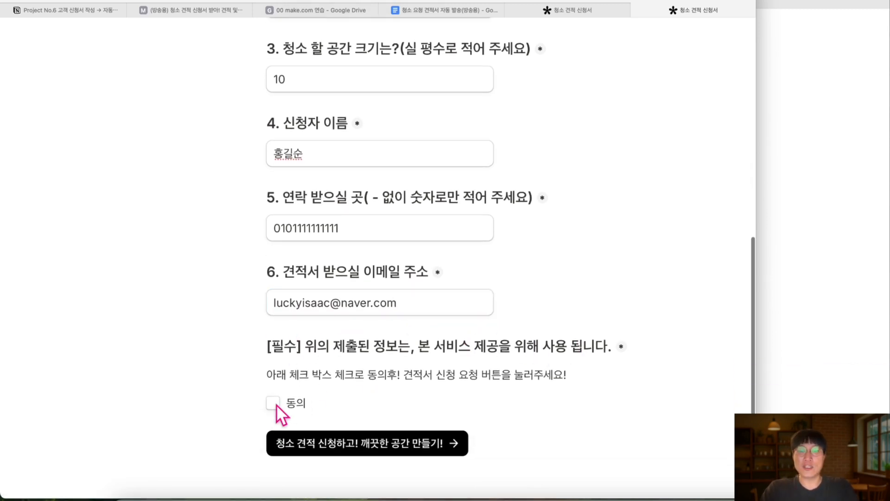
scroll(485, 286, up, 5)
scroll(440, 297, down, 5)
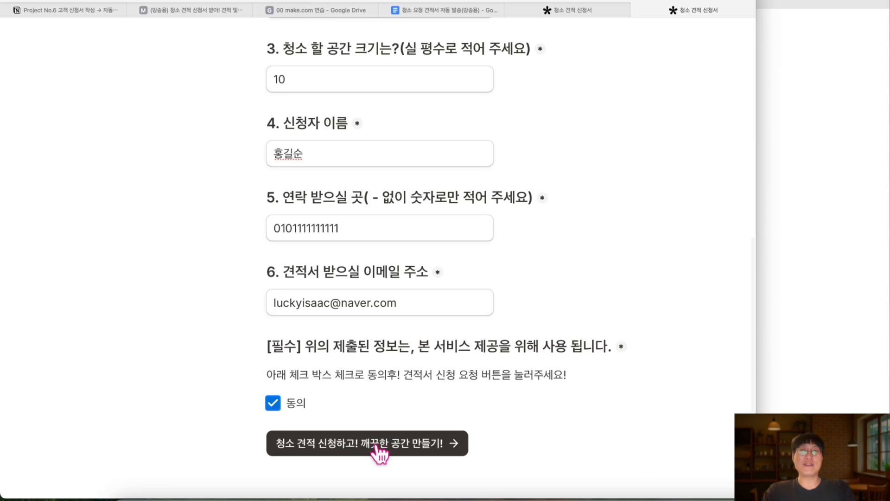
click(376, 446)
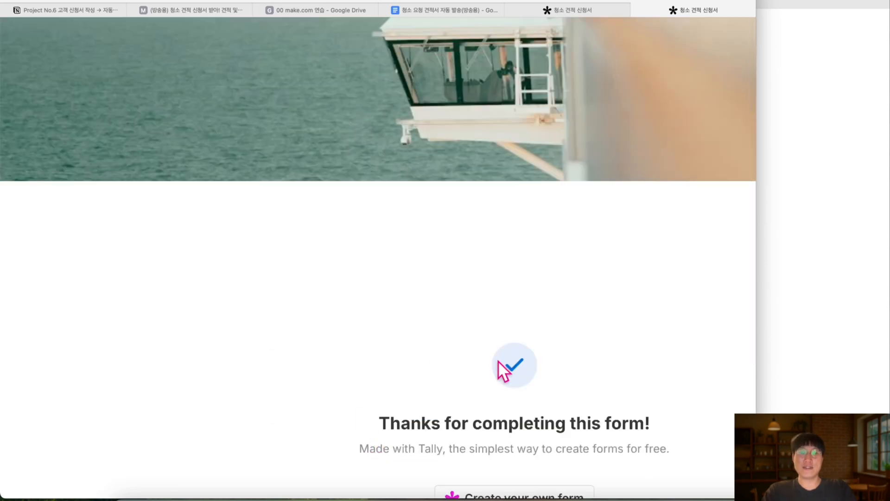
Inspect the form trigger's output fields: question answers, space size, phone number and 동의 consent
click(200, 10)
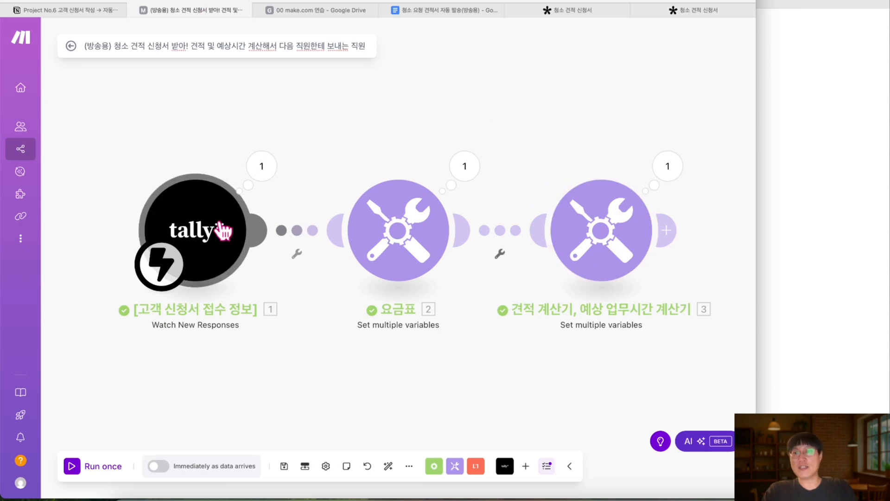
click(255, 179)
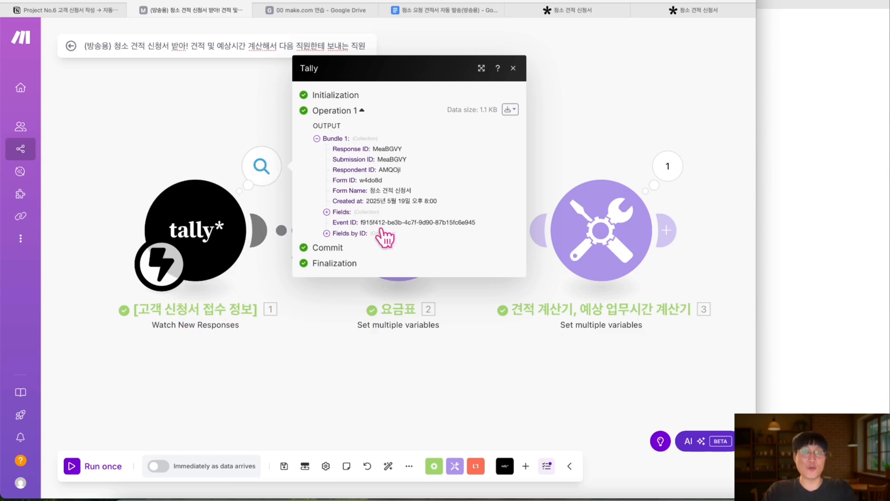
scroll(314, 118, up, 5)
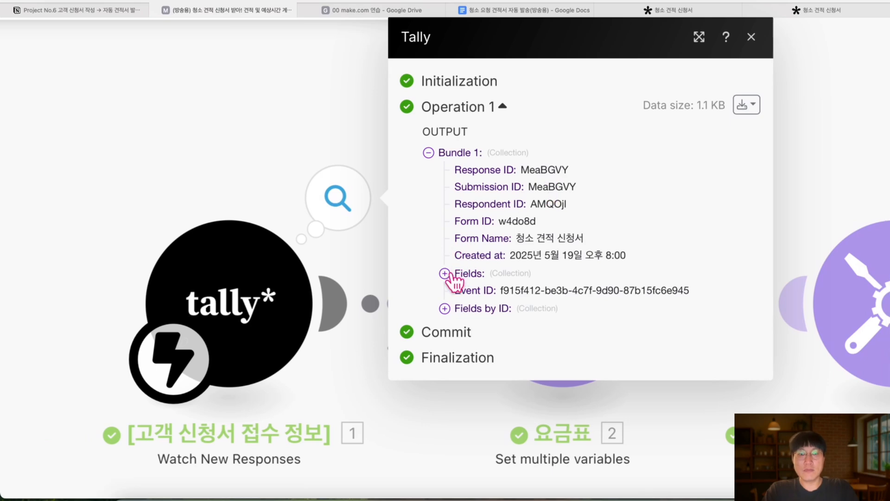
click(448, 273)
scroll(453, 282, down, 1)
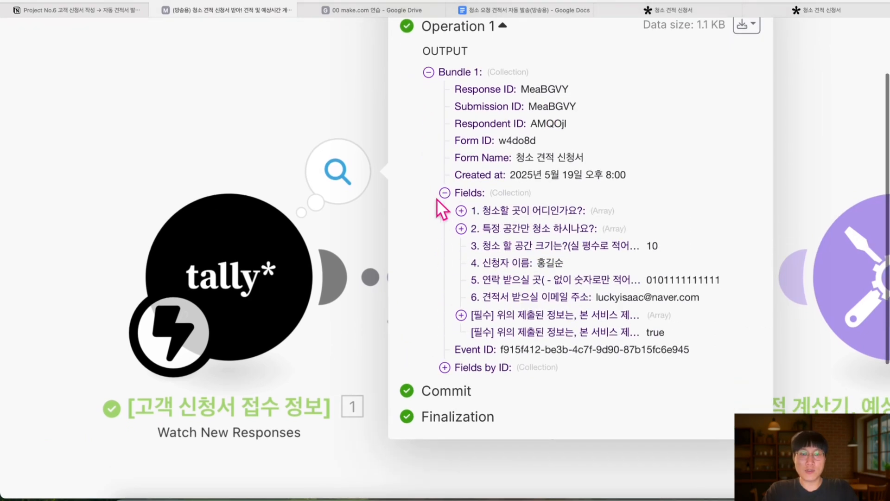
click(461, 211)
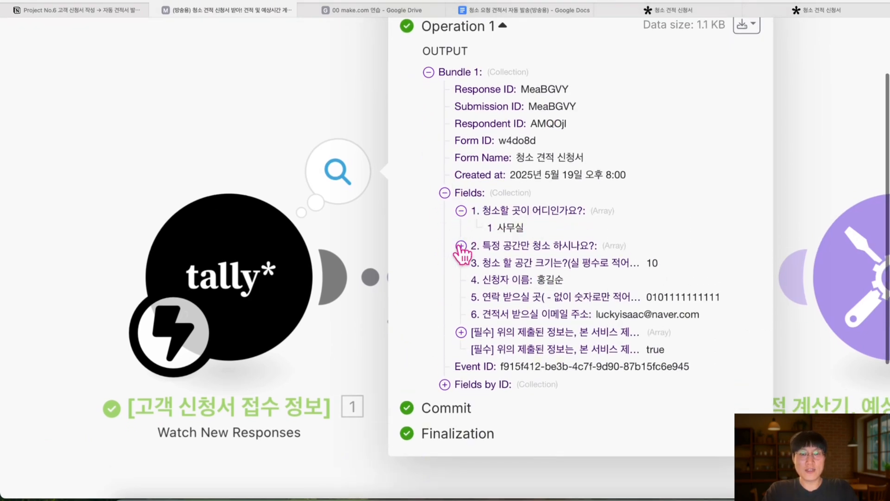
click(461, 245)
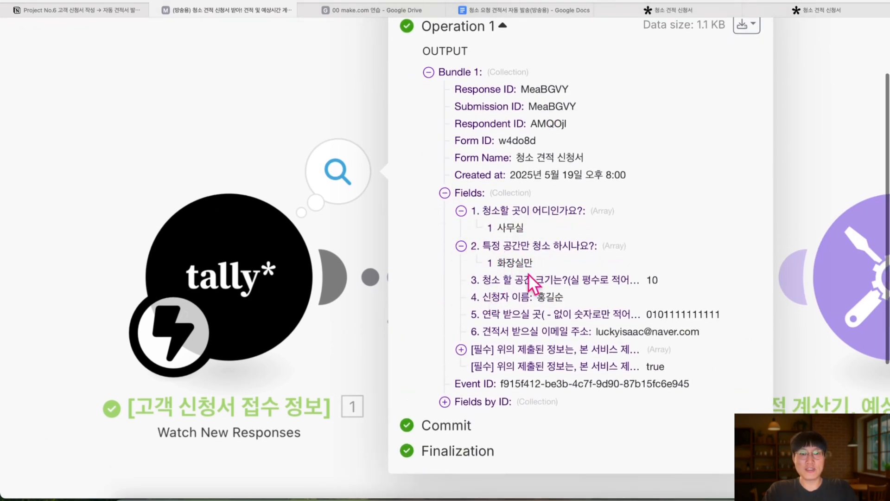
drag(542, 281, 644, 284)
drag(518, 313, 675, 314)
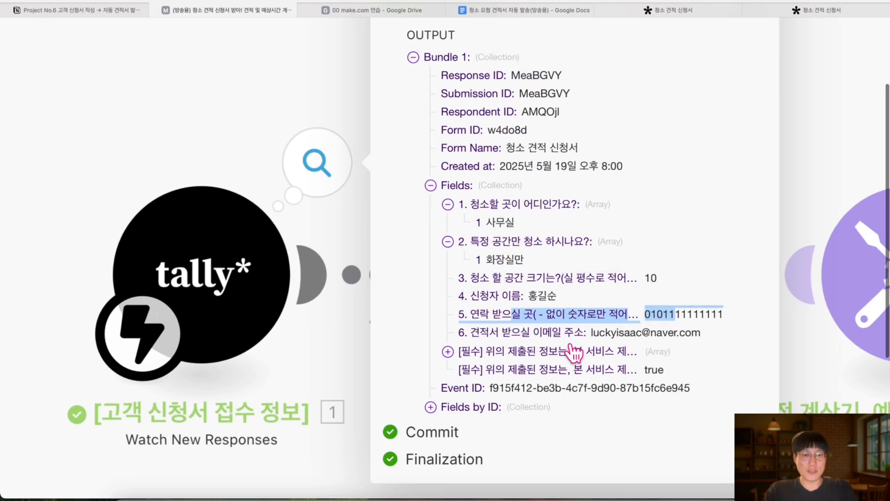
drag(572, 351, 595, 351)
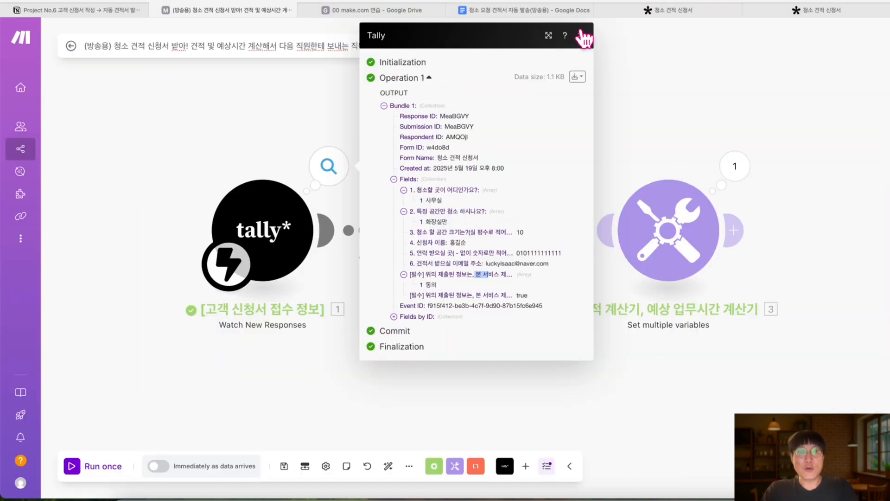
click(583, 36)
Check the 요금표 module's output showing the 30000-per-pyeong rate
click(537, 169)
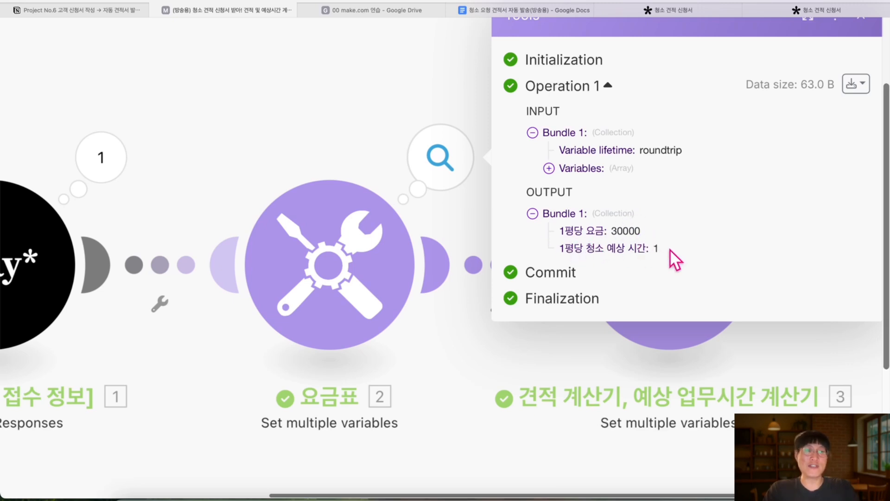
scroll(649, 271, down, 4)
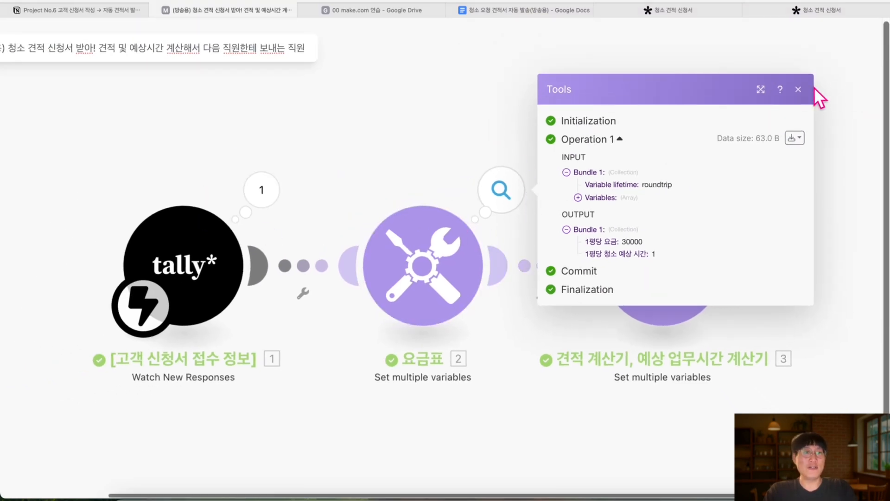
click(797, 90)
Check the calculator's output: 예상 견적 300000 and 예상 업무 시간 10
scroll(696, 201, down, 1)
scroll(697, 202, down, 1)
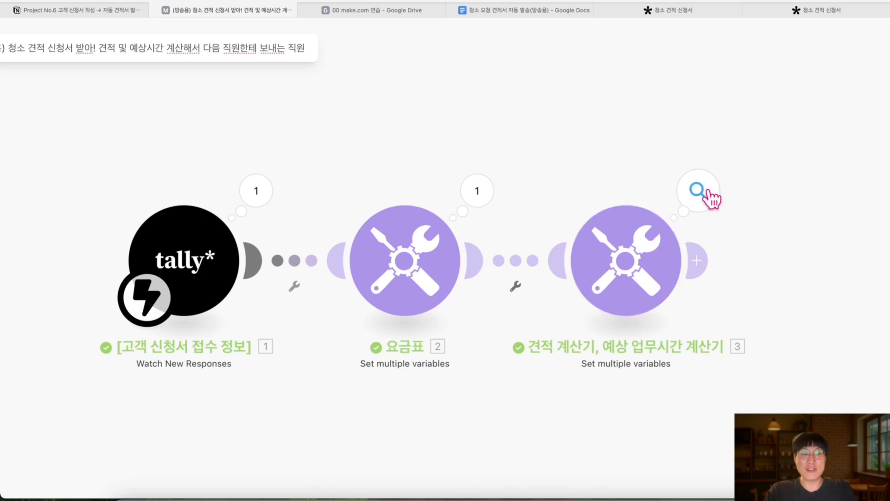
click(707, 200)
scroll(513, 204, up, 5)
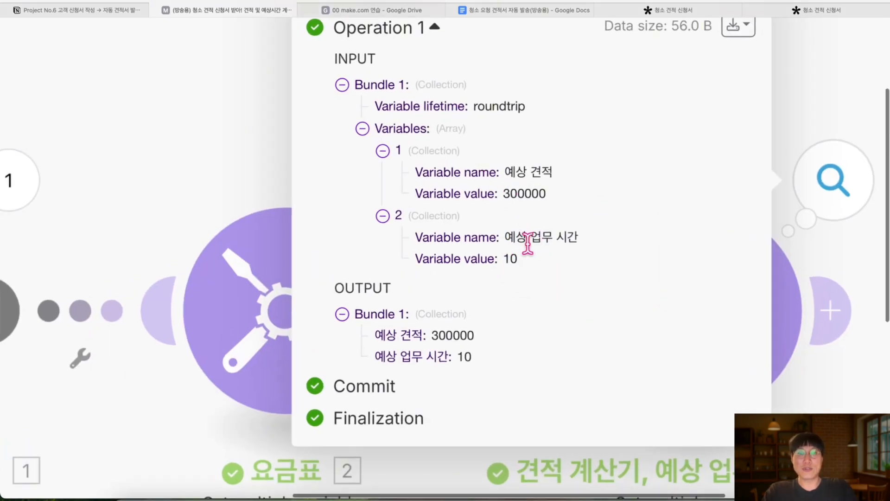
scroll(518, 257, down, 2)
triple_click(441, 314)
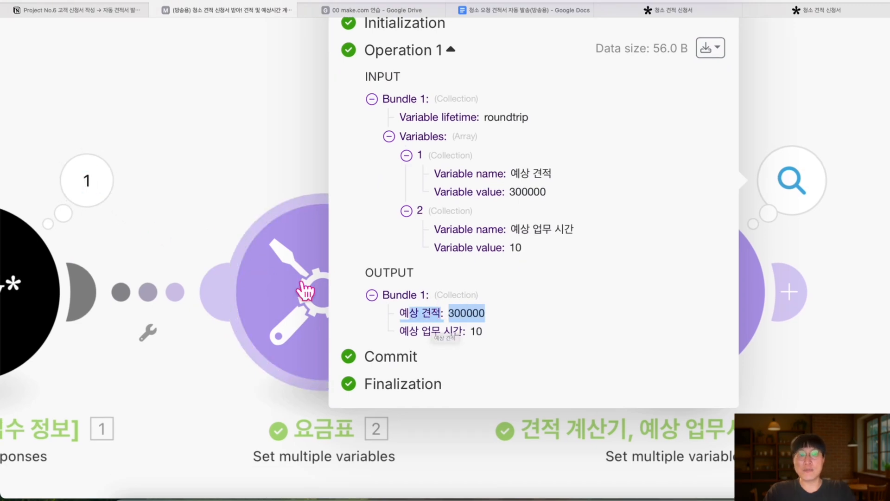
scroll(466, 314, up, 2)
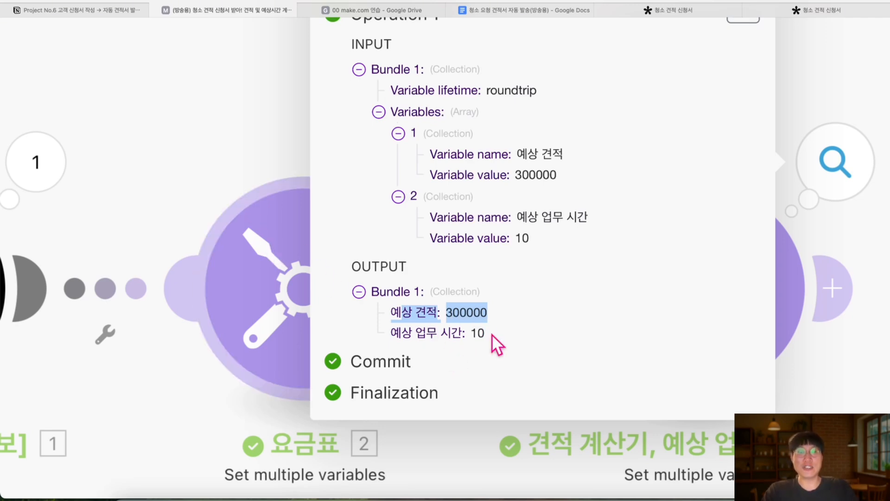
scroll(491, 334, down, 2)
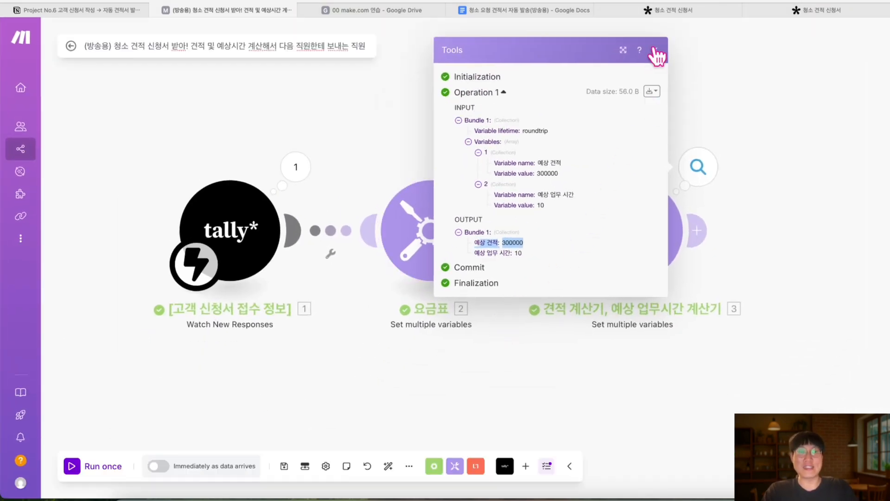
click(658, 51)
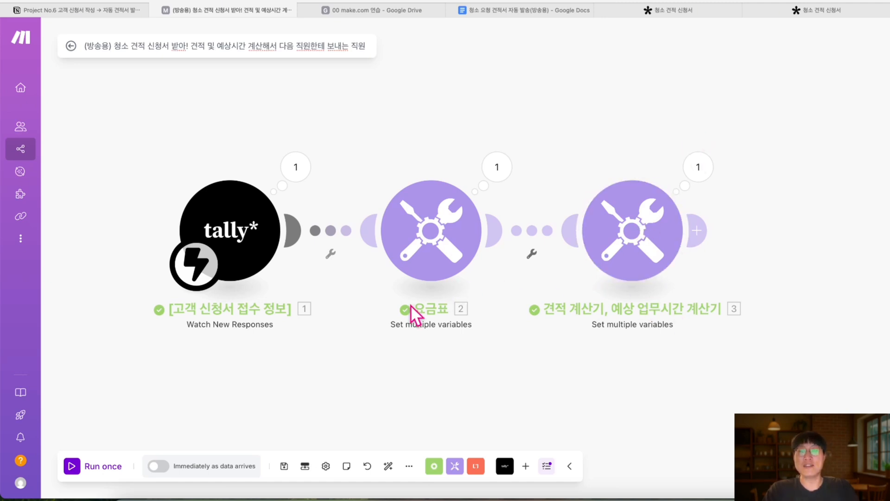
Review the Notion Project No.6 guide, then return to the Make scenario
click(121, 10)
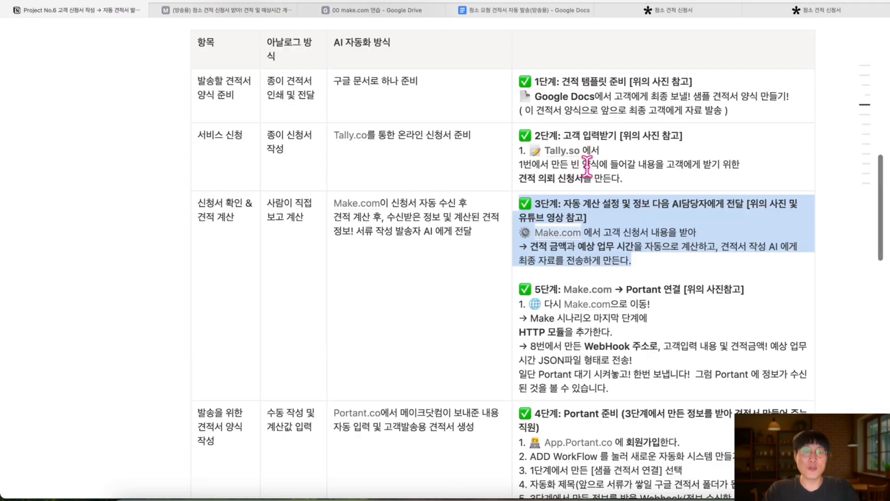
scroll(634, 255, down, 1)
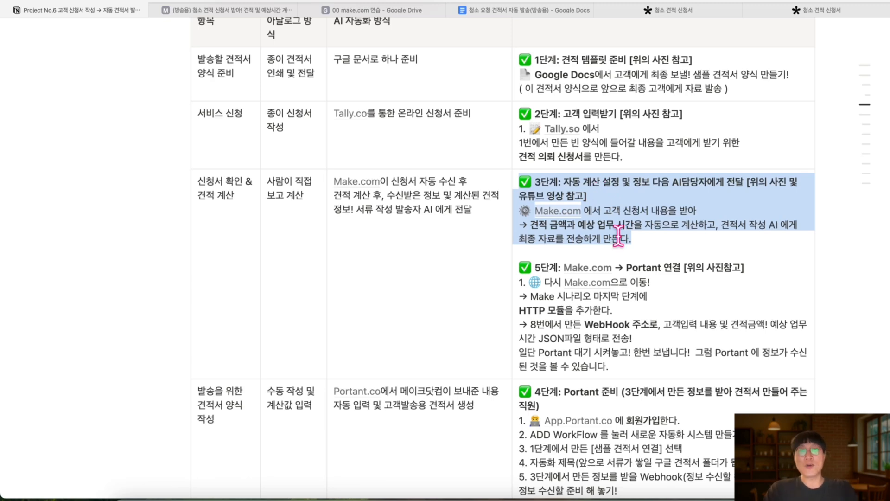
scroll(616, 230, down, 10)
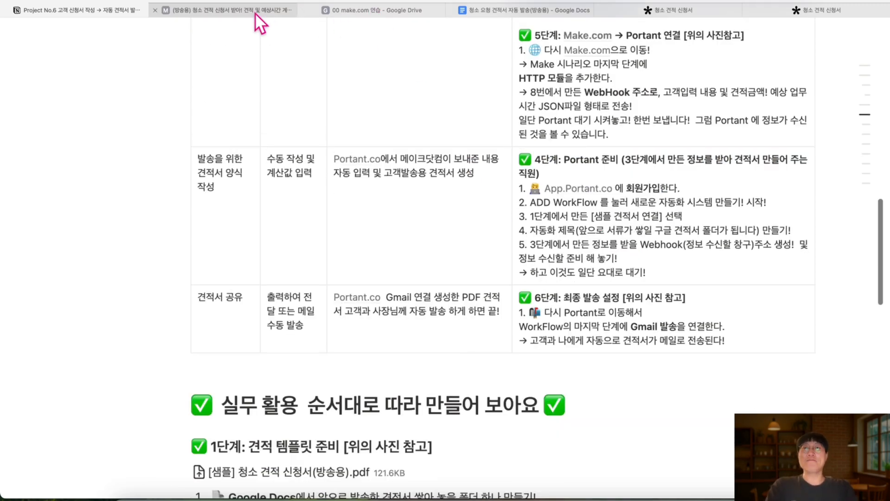
click(256, 11)
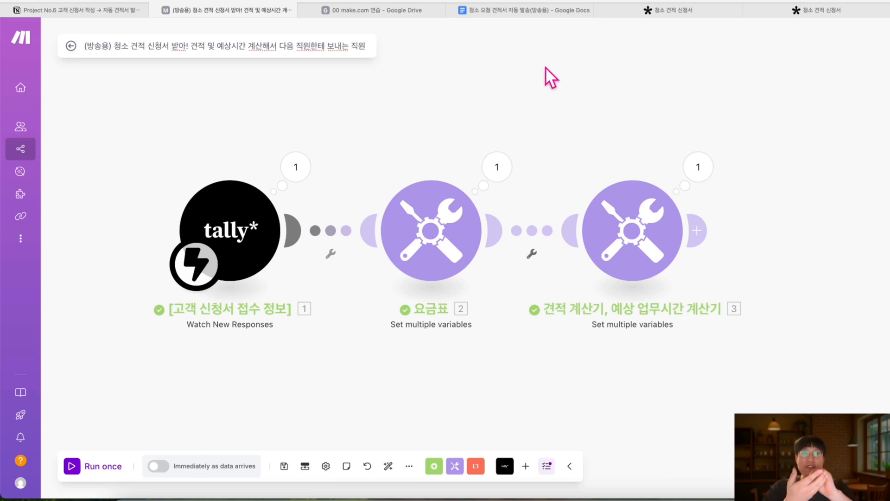
Show the 청소 요청 견적서 자동 발송(방송용) template and highlight its {{name}} placeholder
click(516, 11)
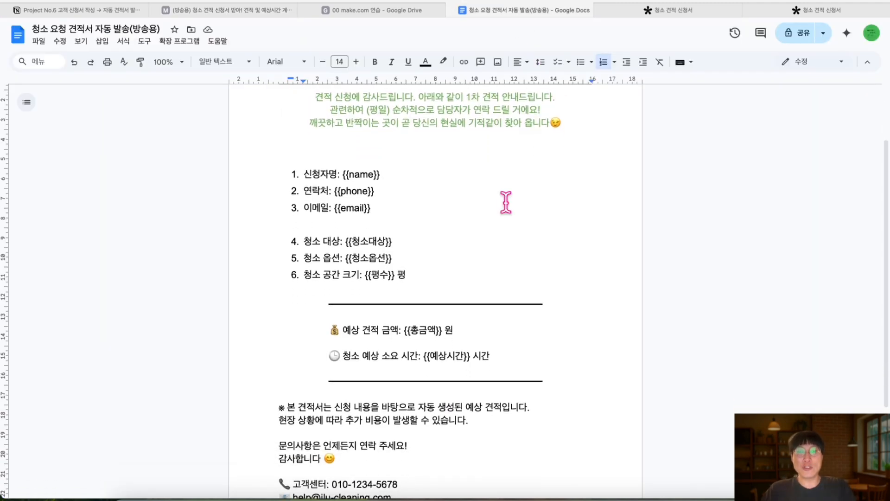
scroll(506, 202, up, 2)
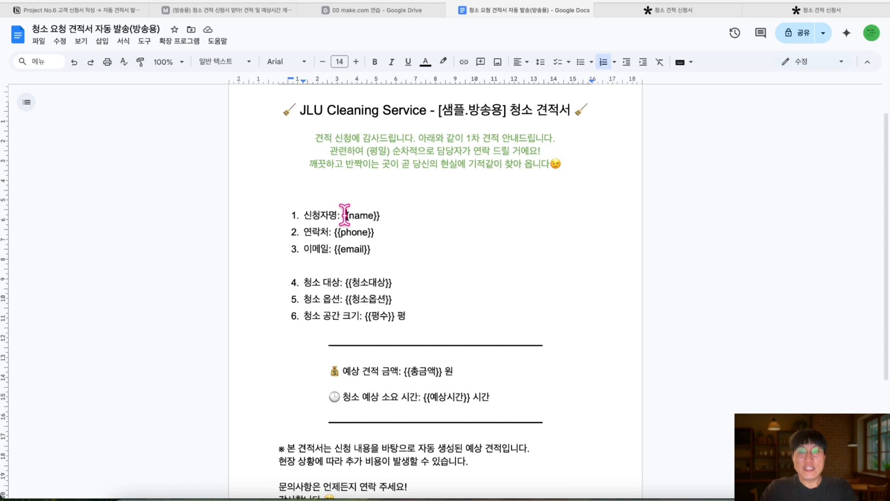
drag(345, 214, 369, 215)
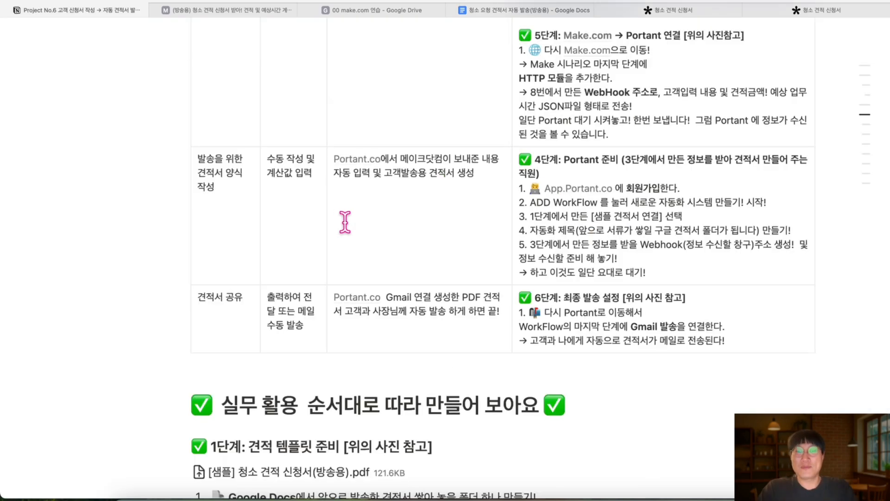
Scroll the Notion guide to the 4단계 Portant 준비 instructions
scroll(348, 229, down, 1)
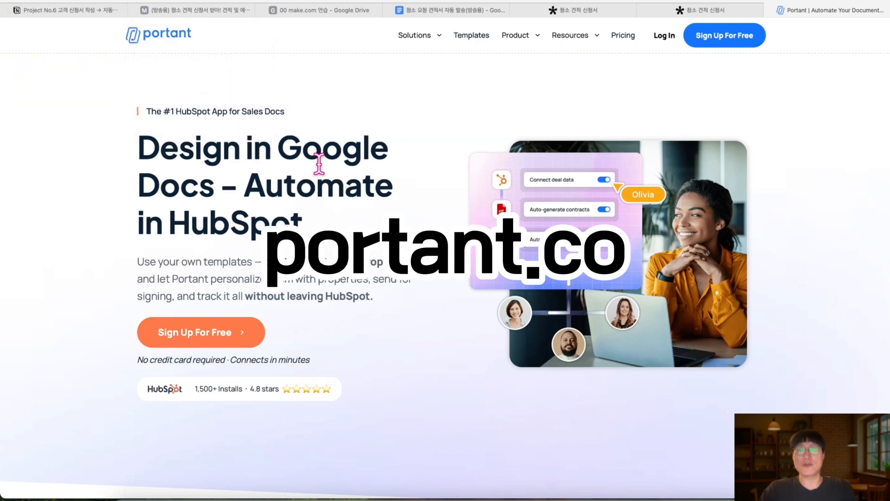
Log in to Portant with a Google account and dismiss the welcome video
click(666, 40)
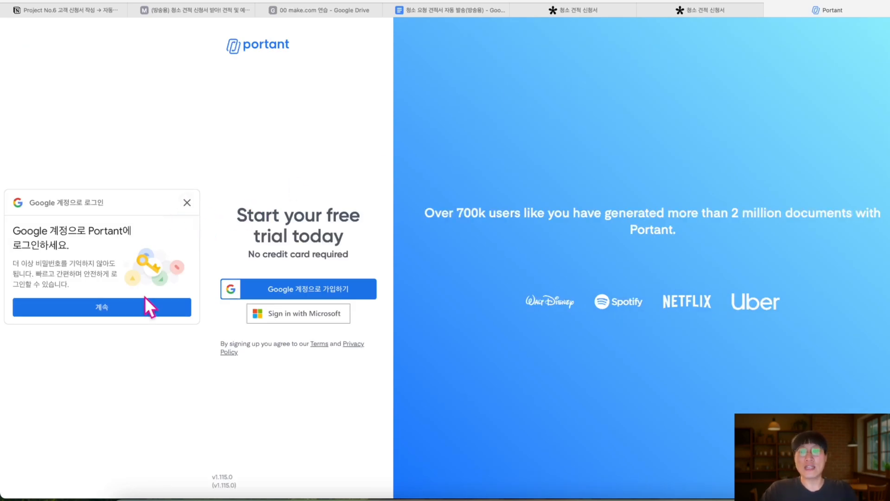
click(138, 307)
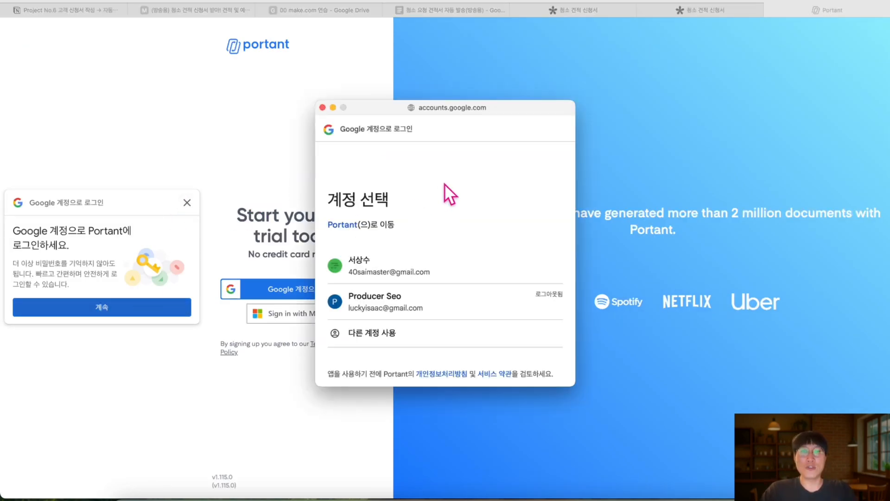
click(394, 278)
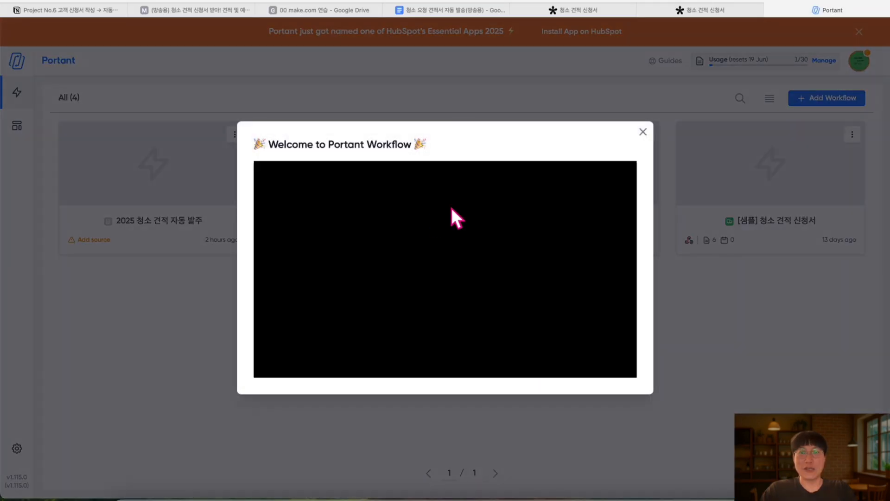
click(643, 131)
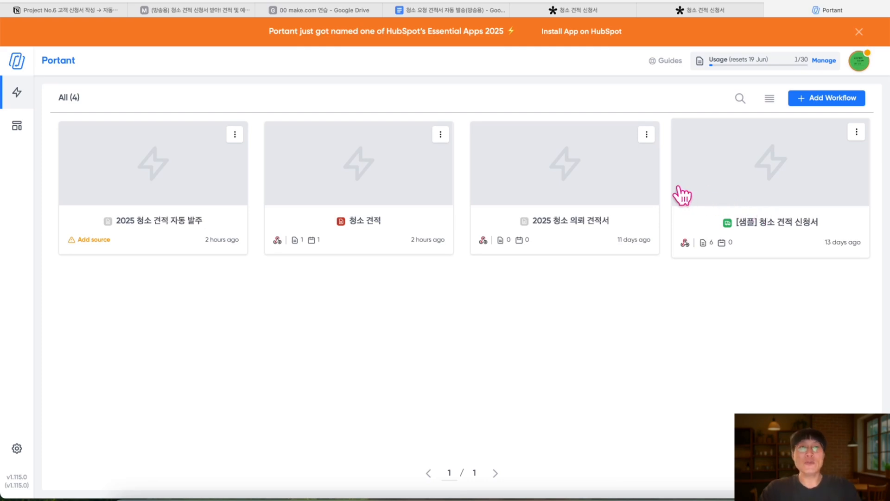
scroll(679, 188, up, 5)
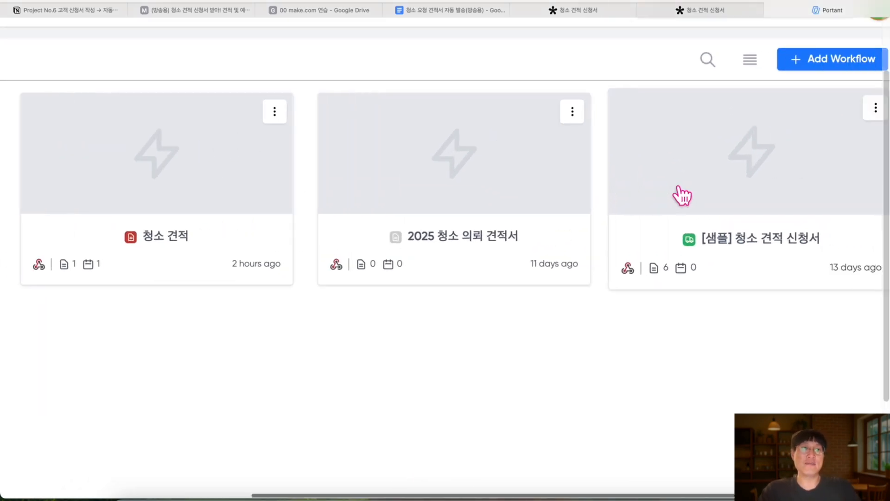
scroll(679, 188, right, 2)
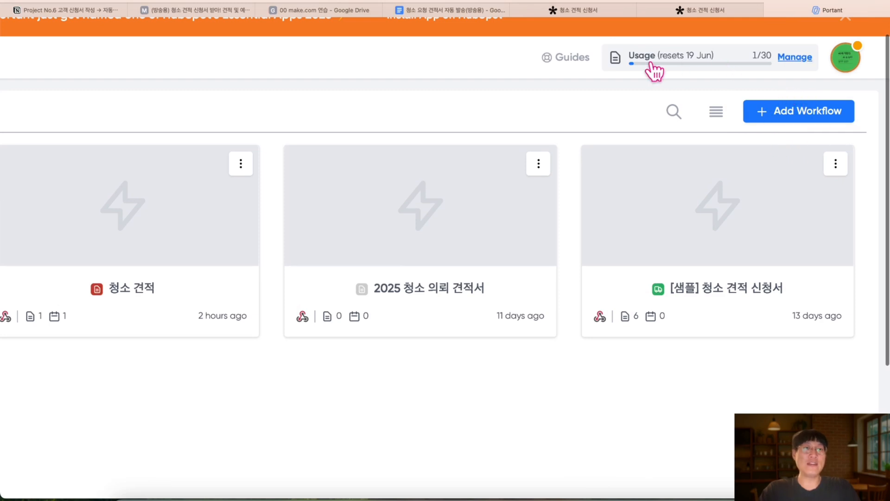
scroll(690, 70, up, 4)
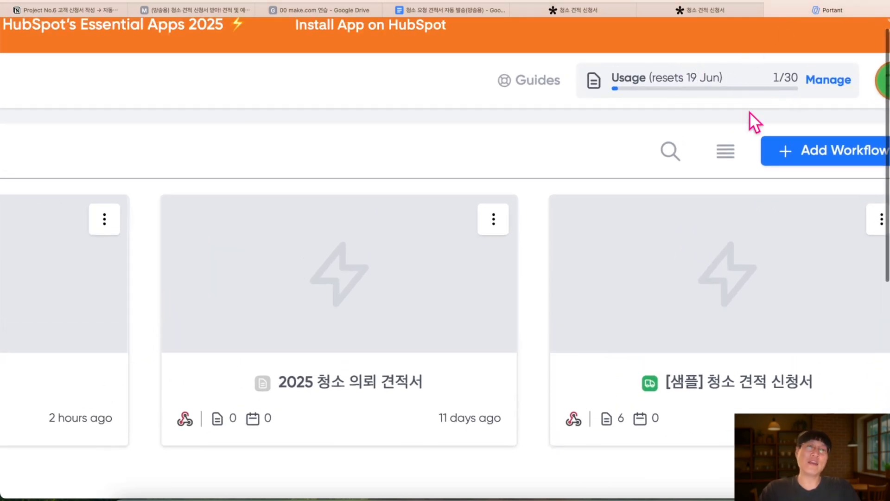
scroll(750, 112, down, 5)
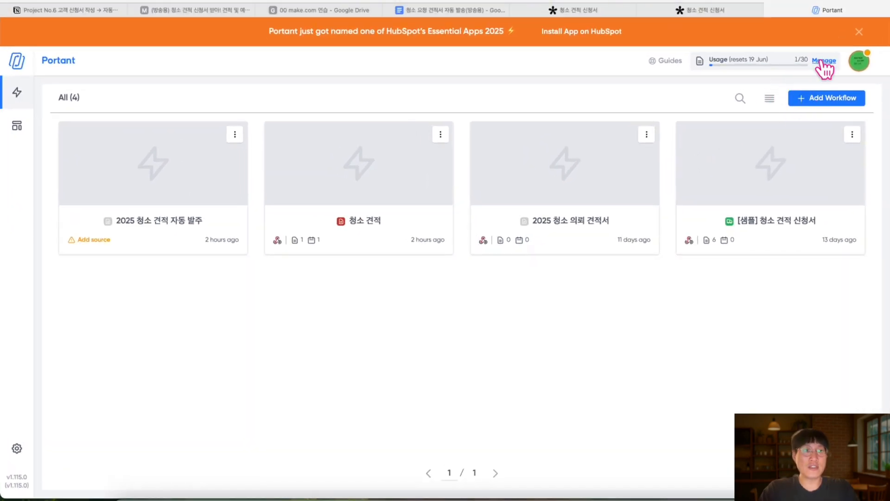
Review the Free plan limits on Portant's billing page and dismiss the HubSpot banner
scroll(824, 61, up, 5)
click(823, 60)
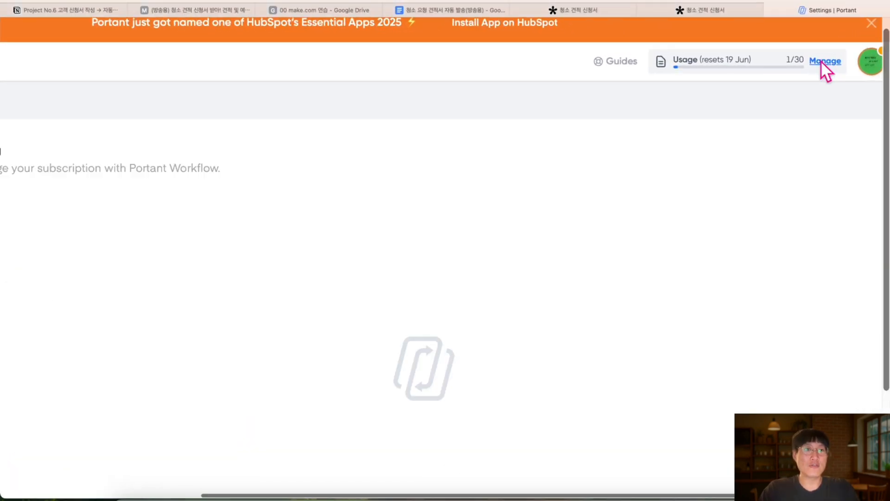
scroll(254, 246, down, 5)
scroll(254, 246, up, 3)
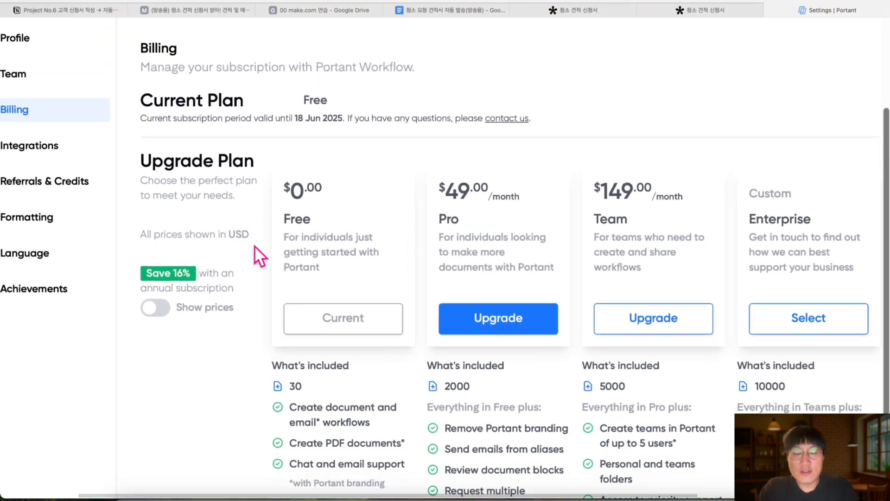
scroll(254, 246, down, 3)
scroll(254, 246, up, 2)
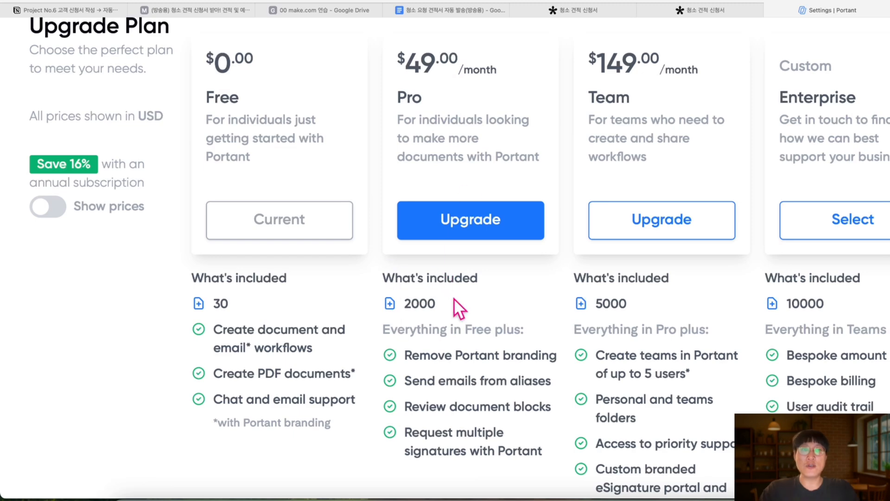
scroll(445, 324, right, 1)
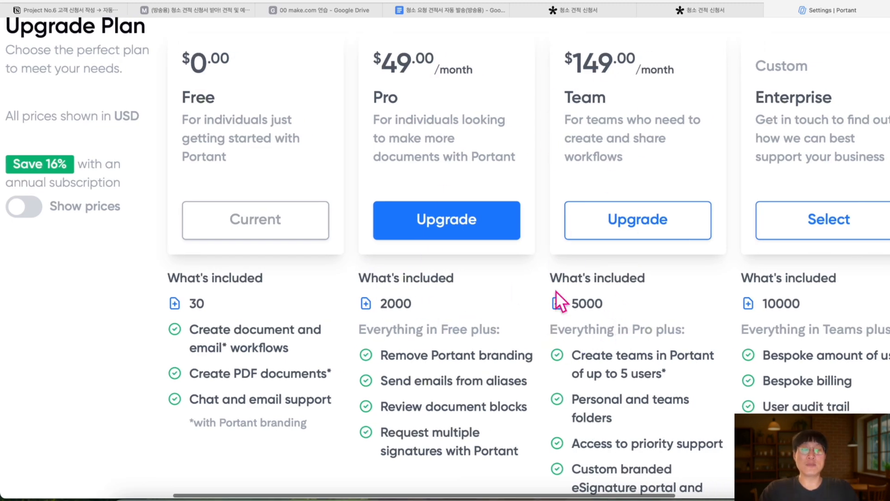
scroll(593, 323, down, 5)
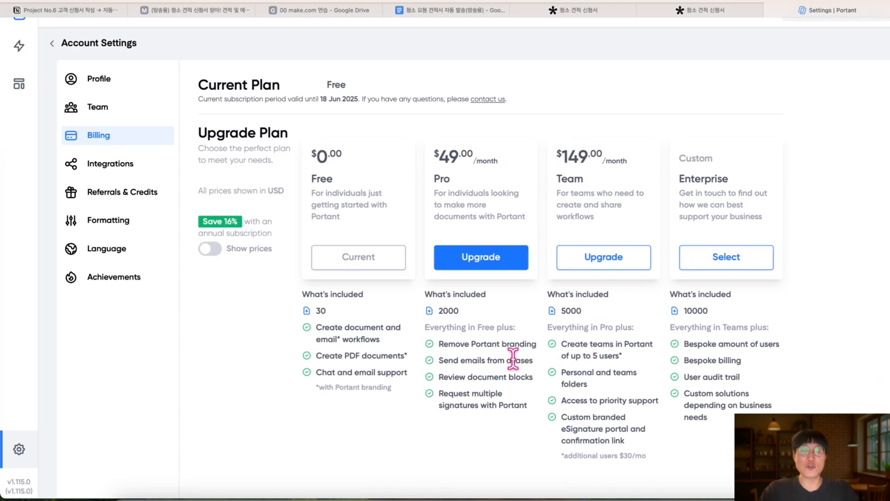
scroll(493, 291, down, 3)
scroll(455, 206, up, 1)
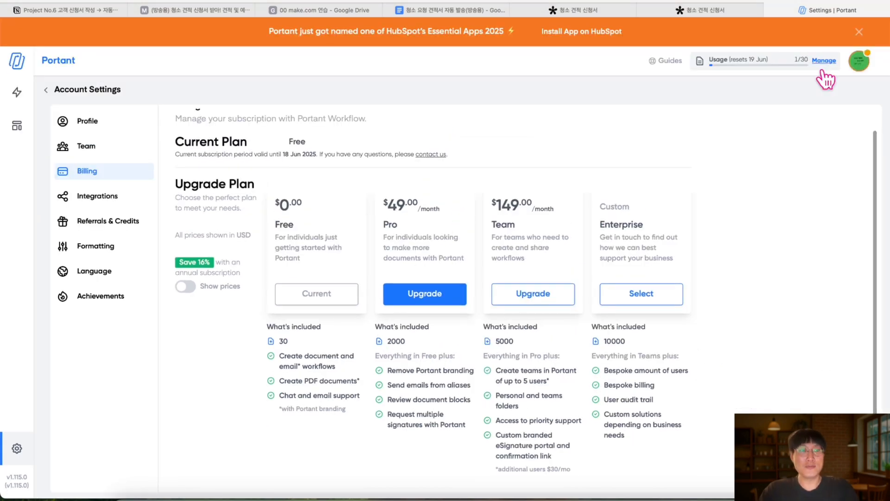
click(859, 32)
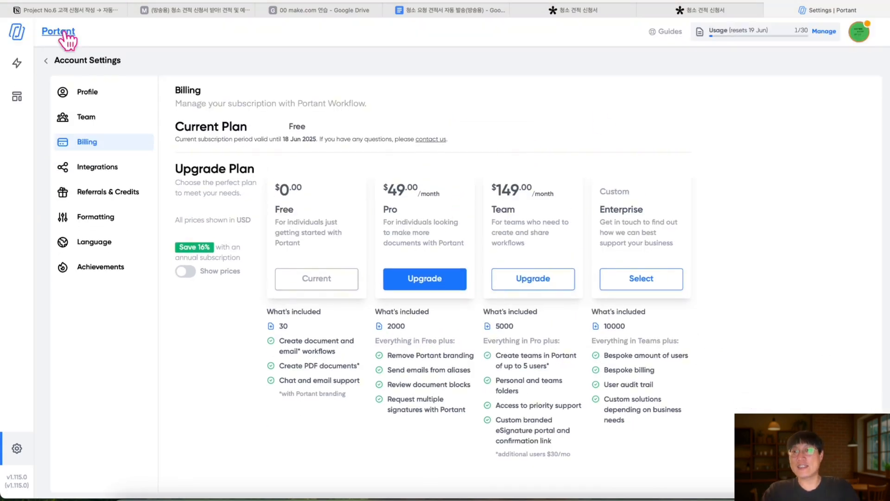
Return to the workflows list and start adding a new workflow
click(62, 32)
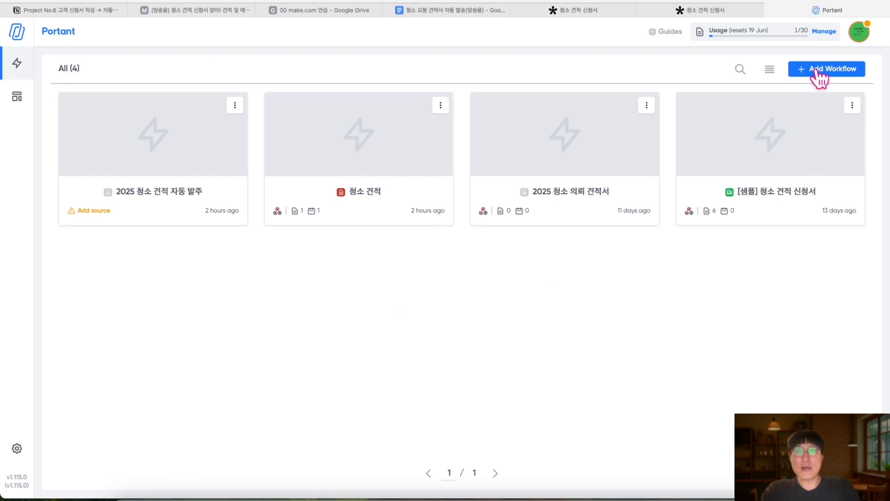
click(86, 9)
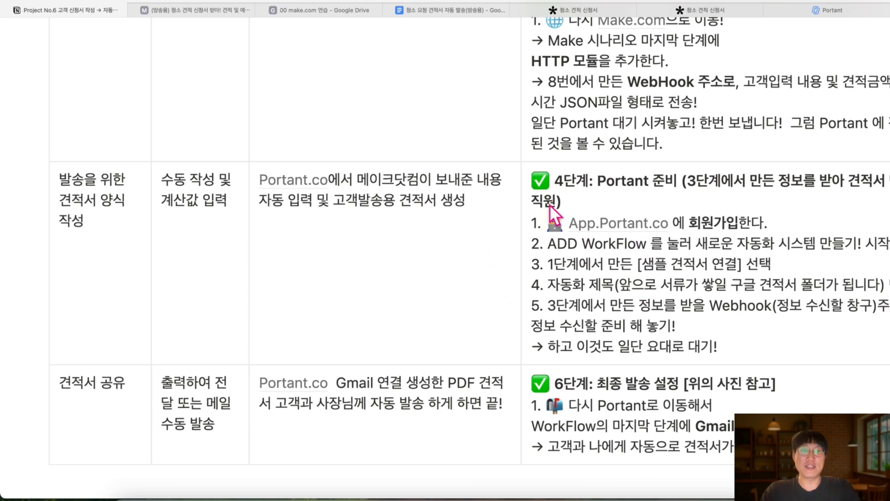
click(818, 5)
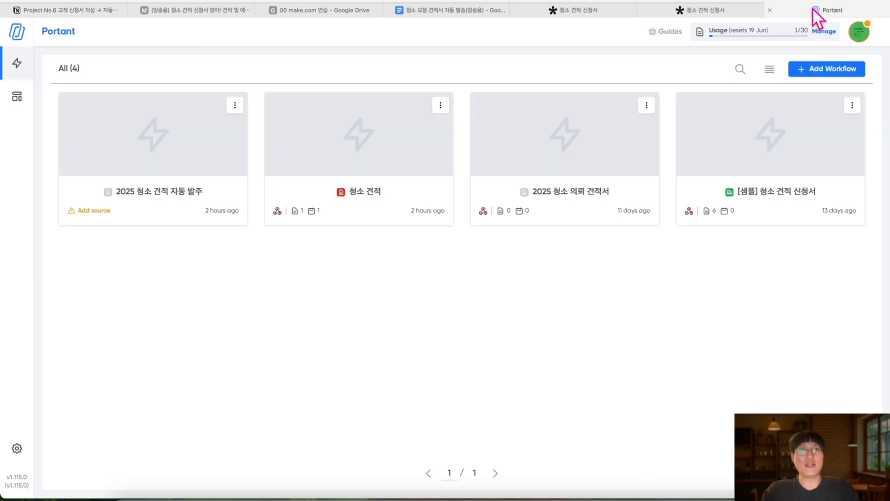
click(832, 75)
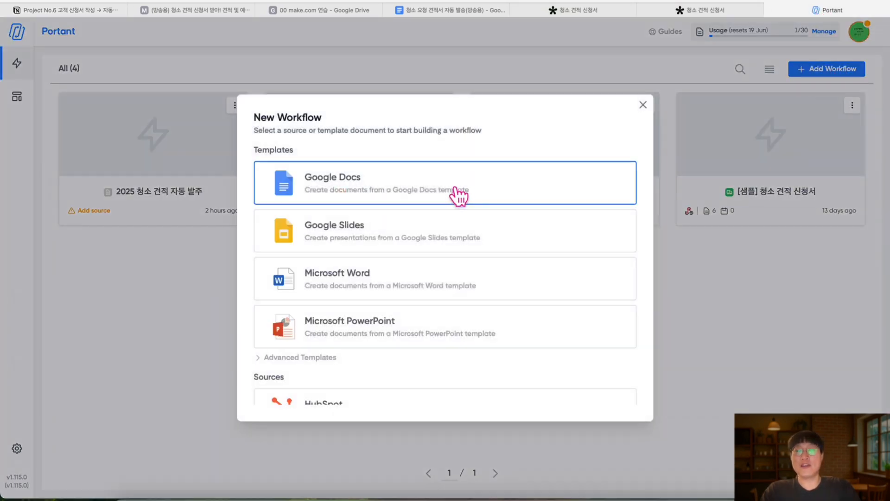
Choose a new Google Docs file as the workflow's template source
click(443, 12)
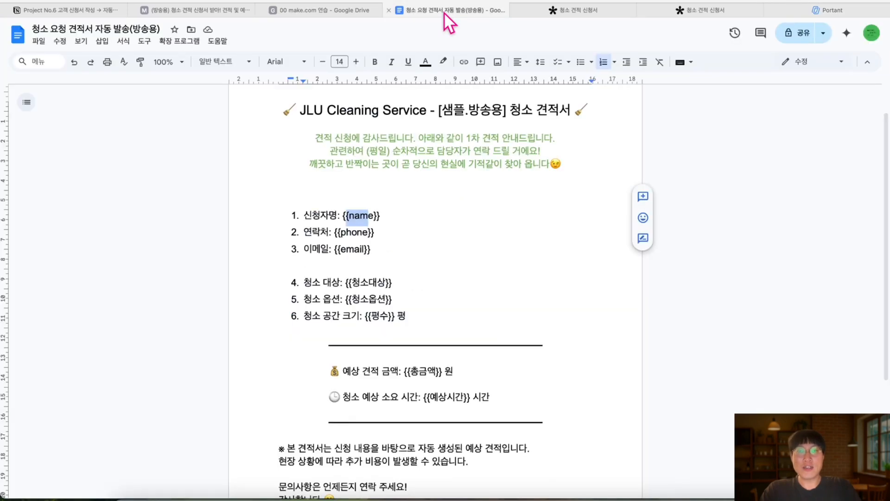
click(834, 12)
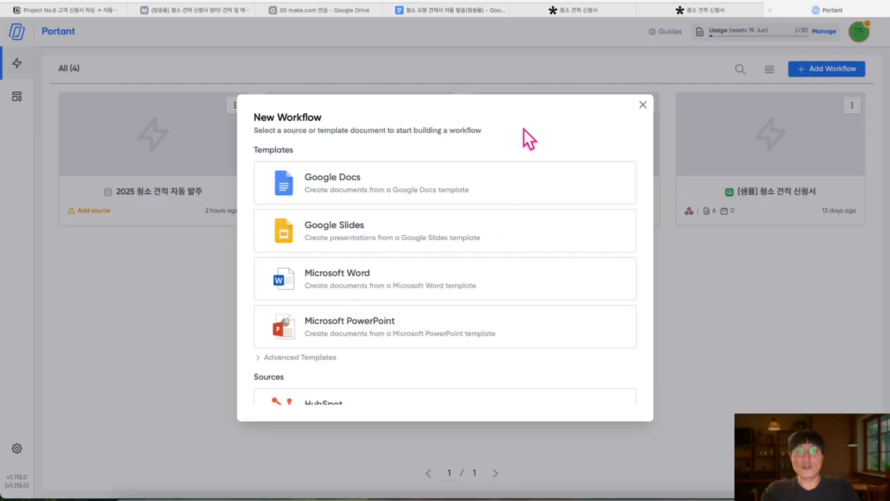
click(385, 195)
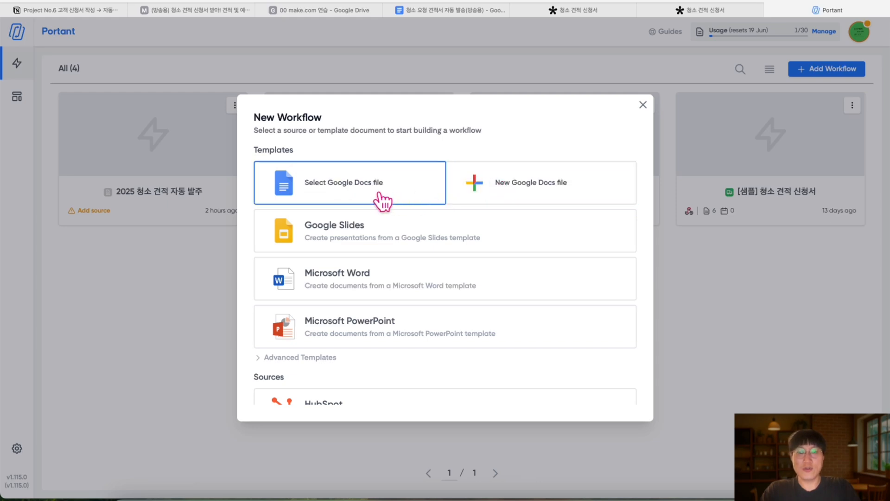
click(524, 197)
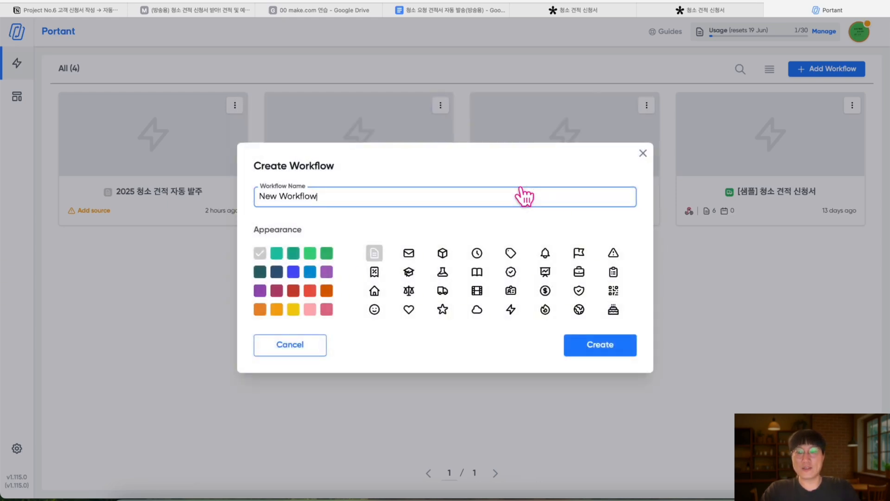
Name the workflow '2025 청소 견적 요청 및 견적세', pick green and an envelope icon, and create it
scroll(294, 185, up, 5)
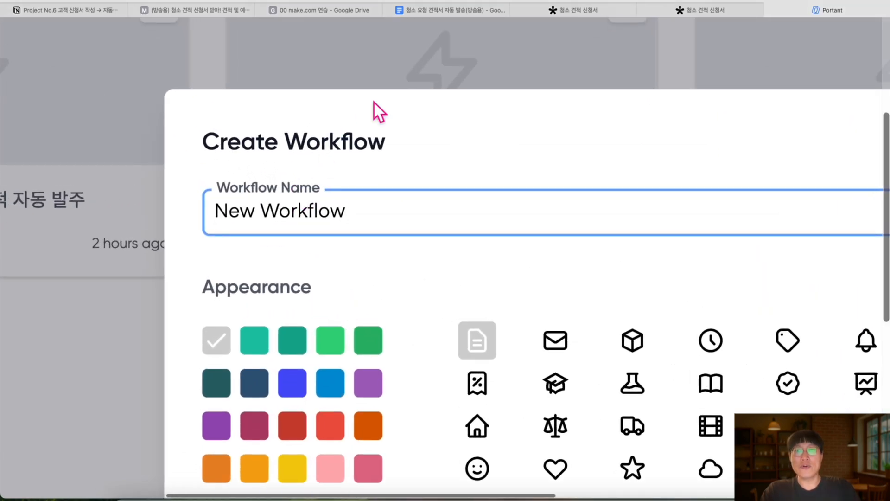
click(308, 9)
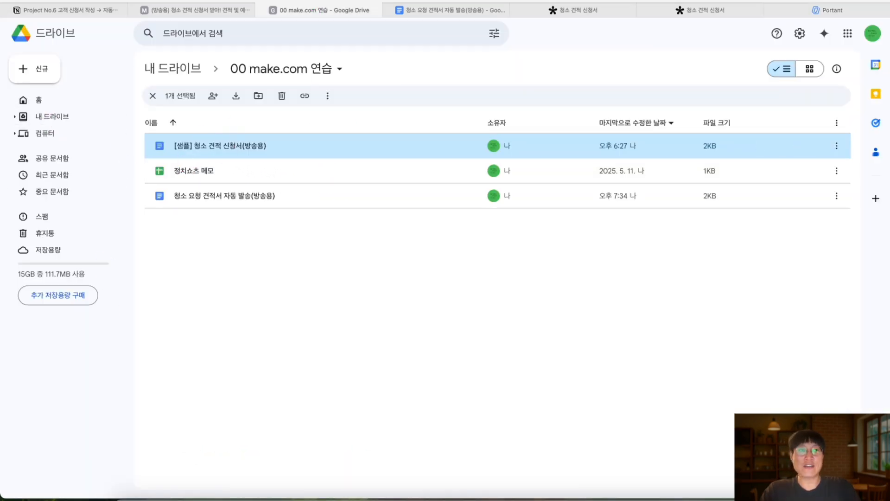
click(813, 11)
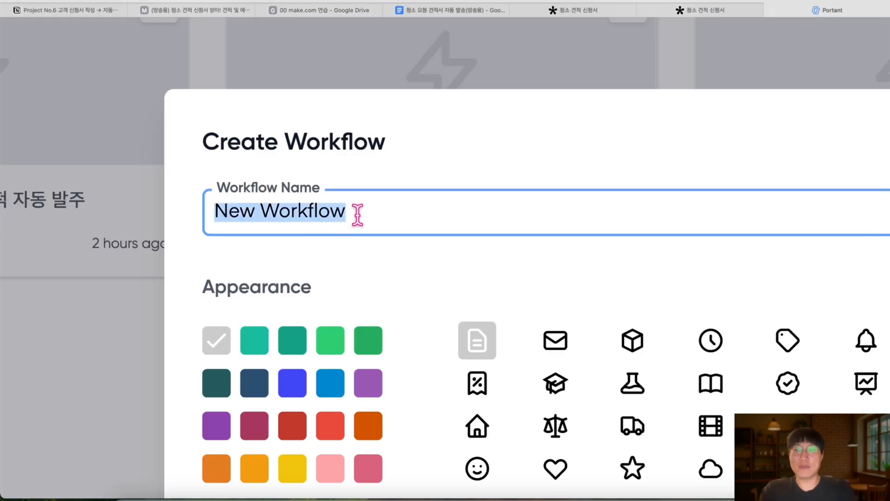
text(2025 청소)
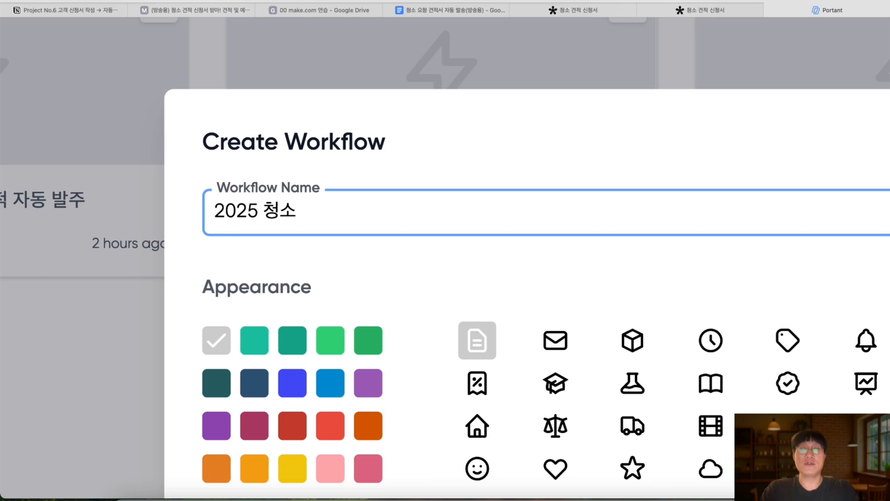
text( 견적 요청 및)
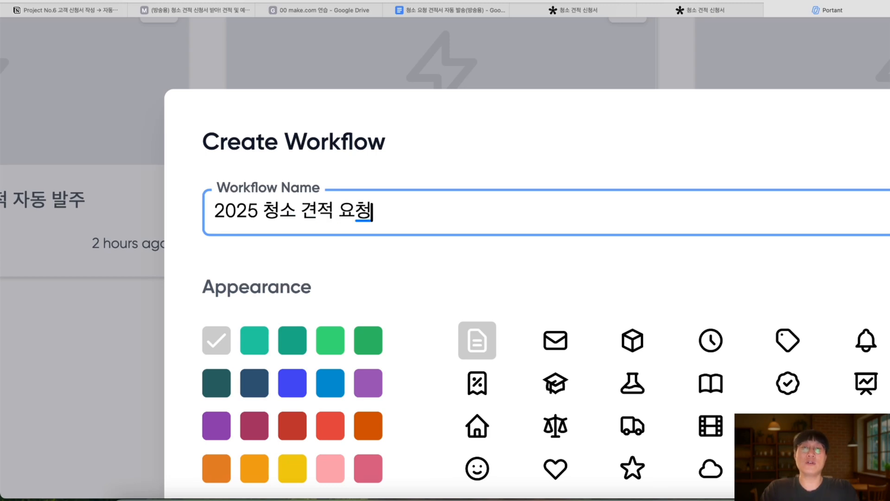
text( 견적세)
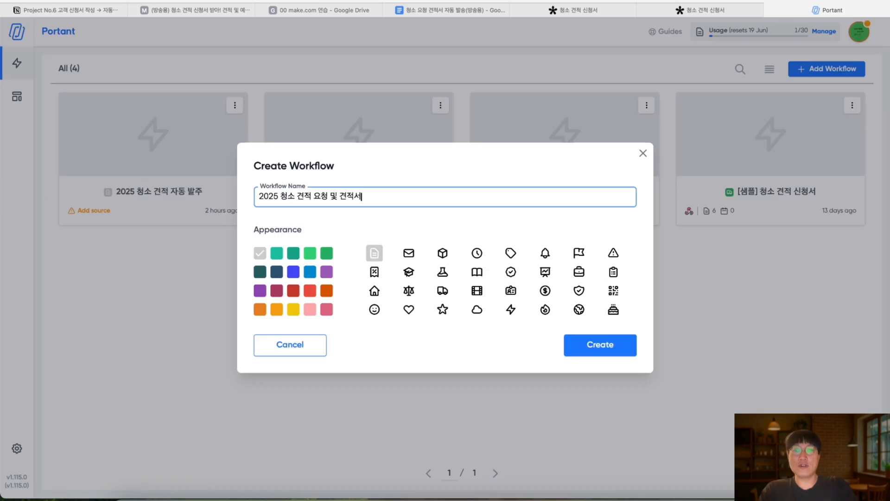
click(327, 254)
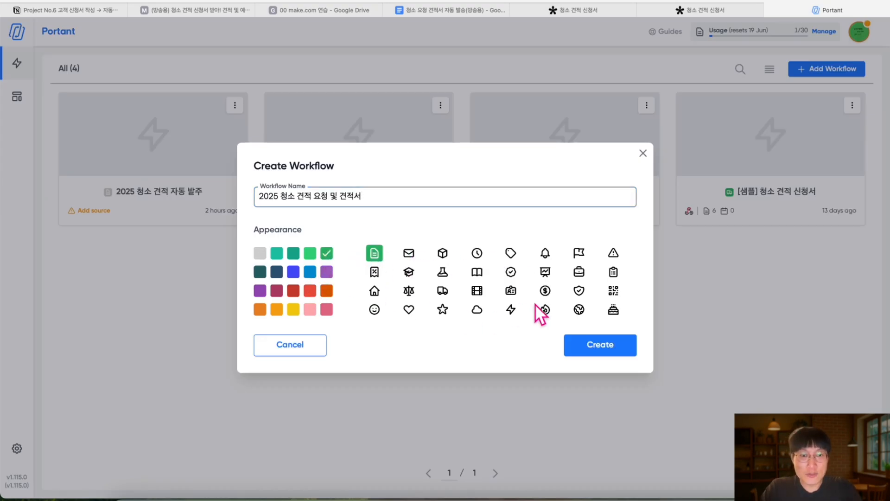
click(409, 255)
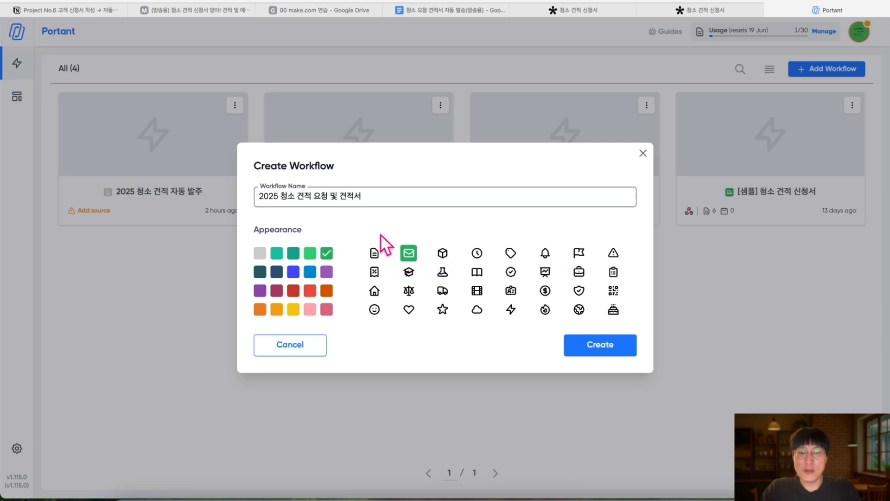
click(603, 348)
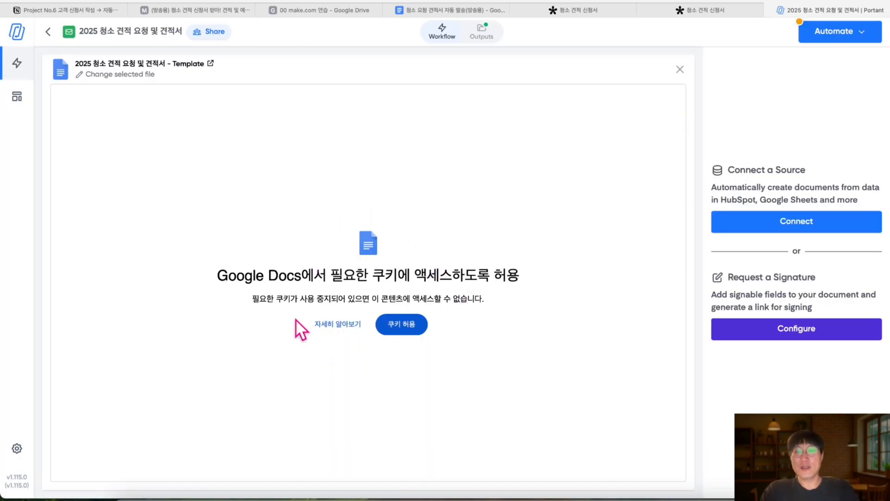
Allow Google Docs cookies so the workflow's template preview loads
click(407, 327)
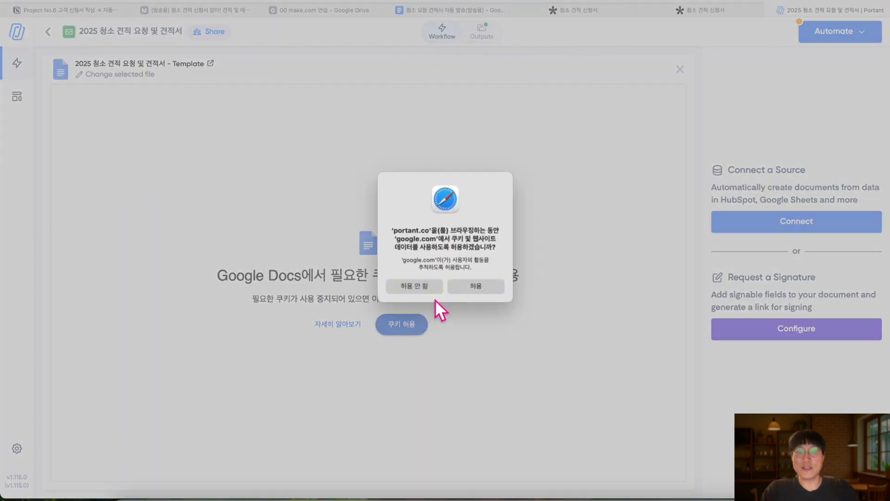
click(477, 284)
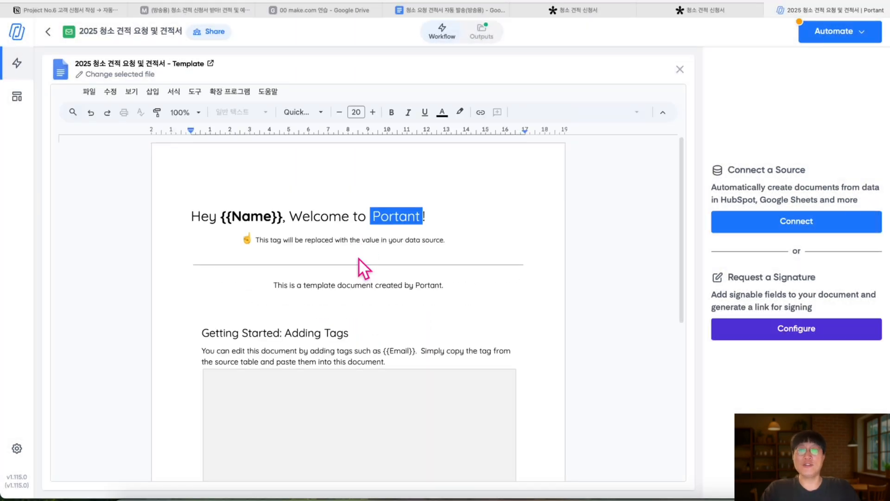
scroll(338, 377, down, 5)
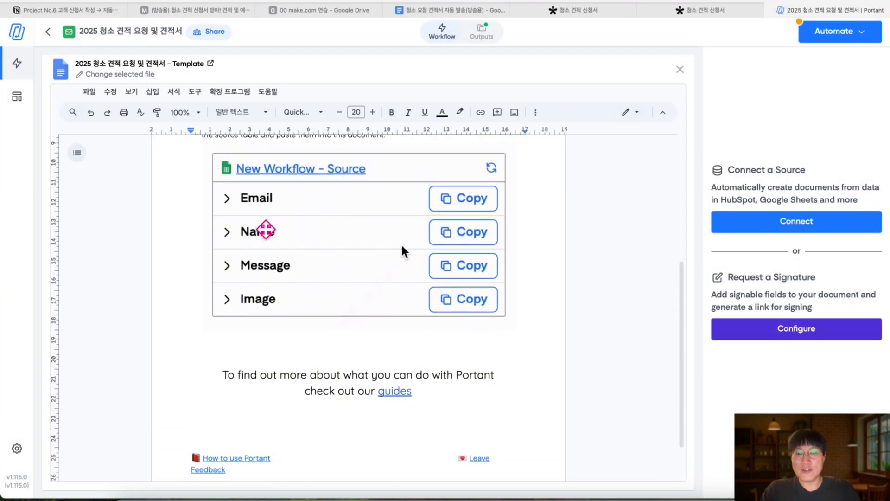
scroll(401, 243, up, 5)
scroll(265, 230, up, 1)
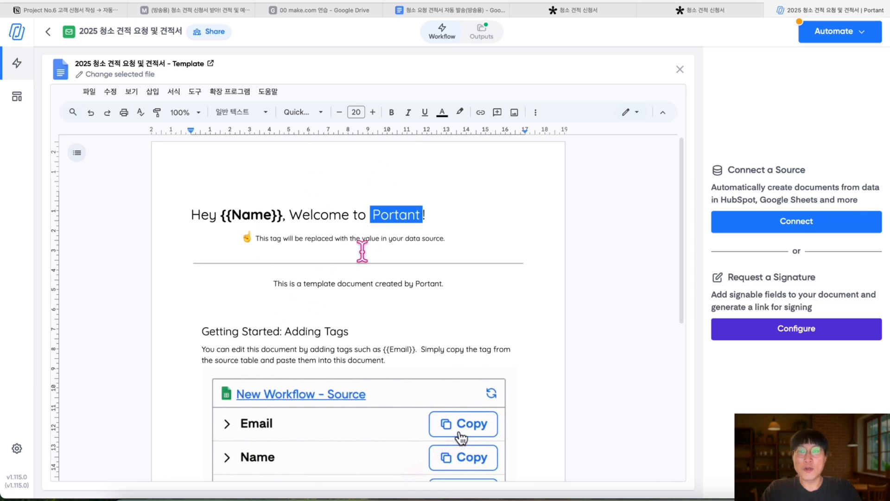
click(461, 11)
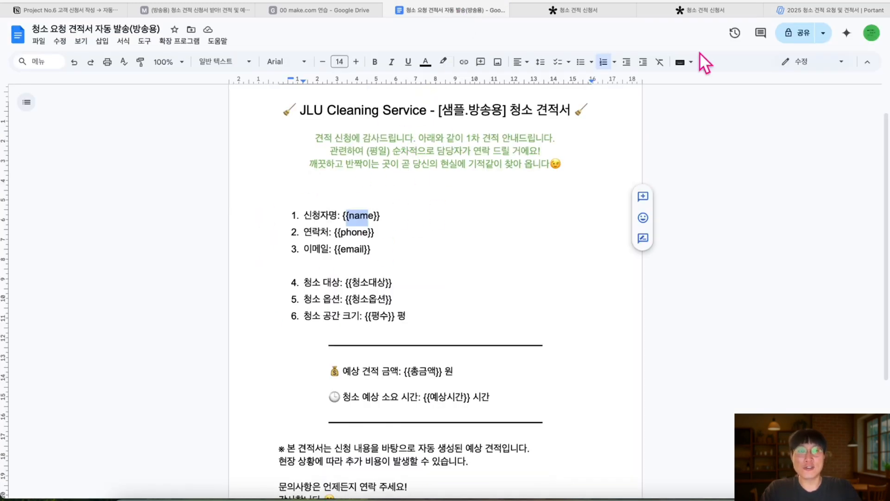
click(783, 13)
scroll(212, 166, up, 5)
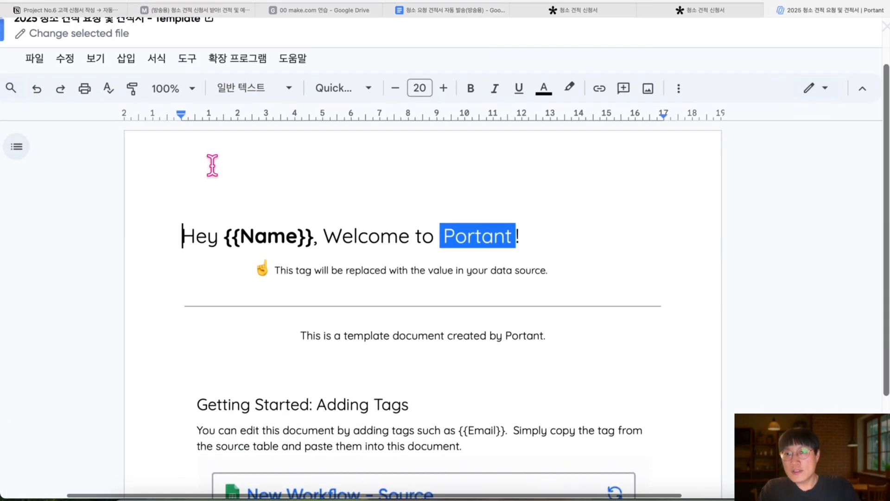
scroll(194, 72, up, 1)
scroll(193, 73, up, 1)
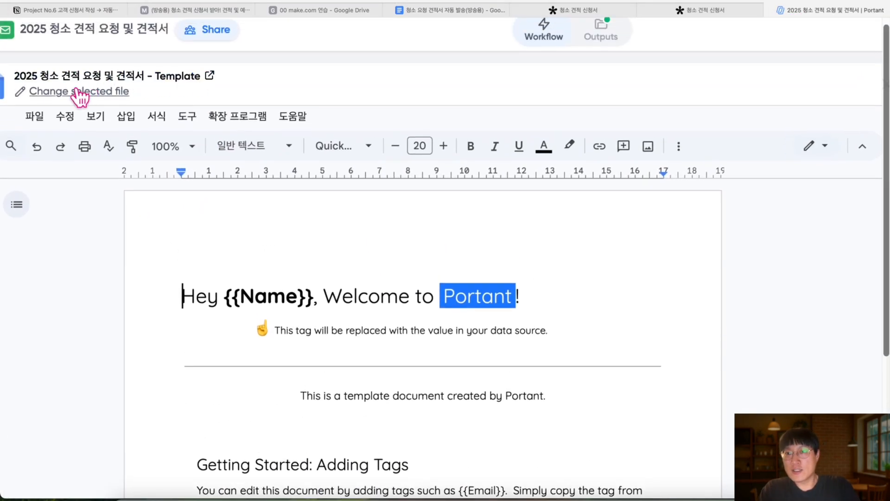
scroll(88, 98, left, 5)
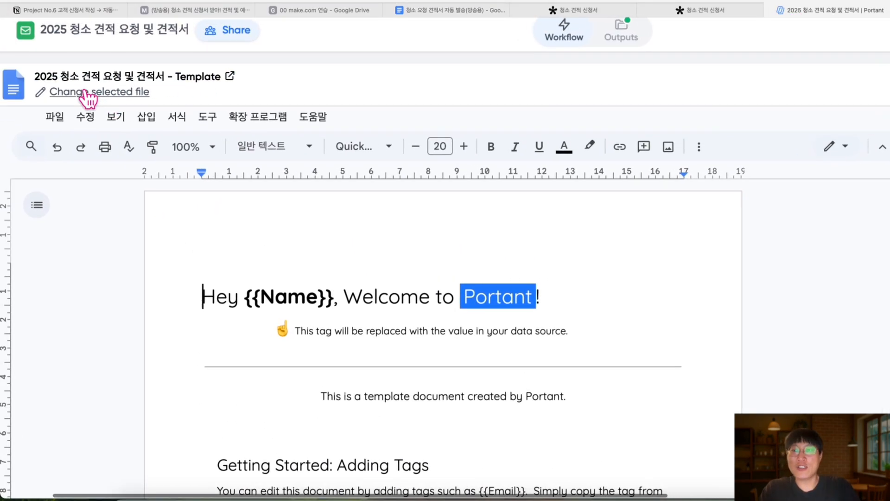
Replace the template with 청소 요청 견적서 자동 발송(방송용) from the 00 make.com 연습 folder
click(128, 98)
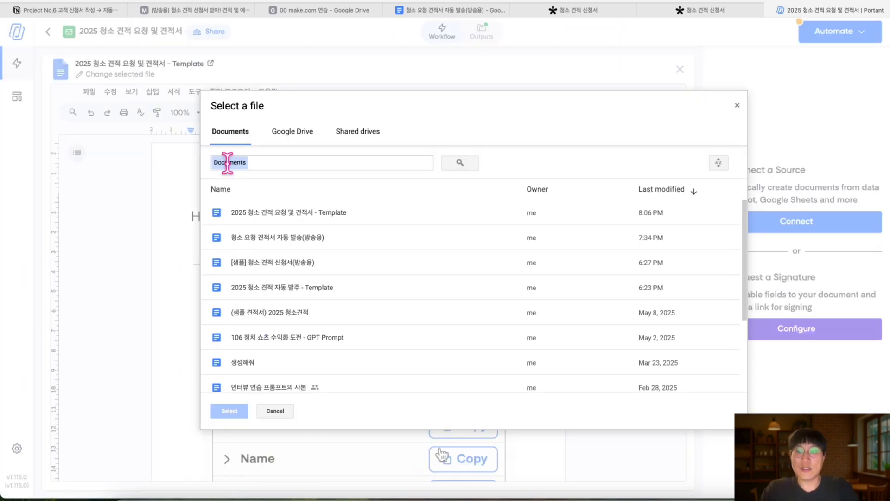
click(302, 131)
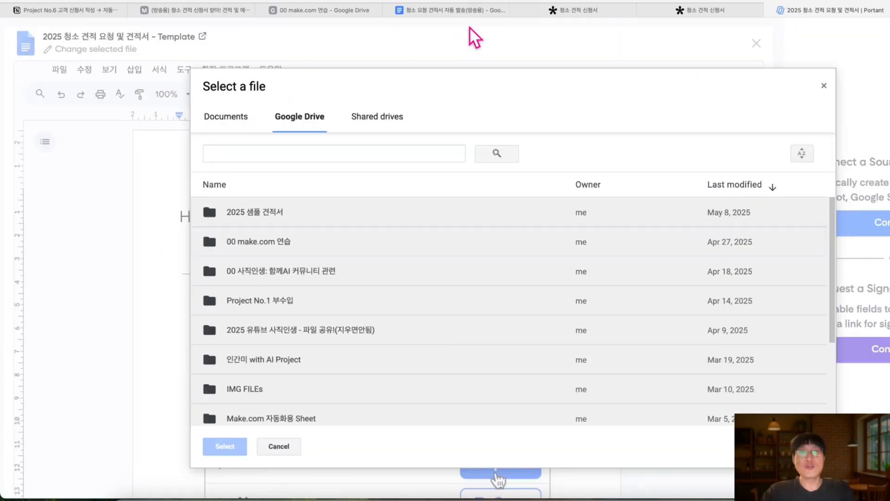
click(447, 9)
click(783, 11)
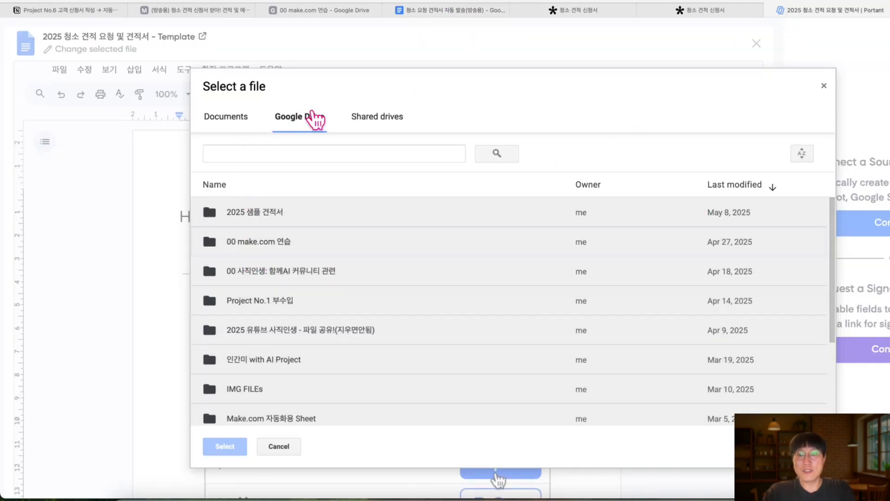
click(314, 119)
double_click(263, 242)
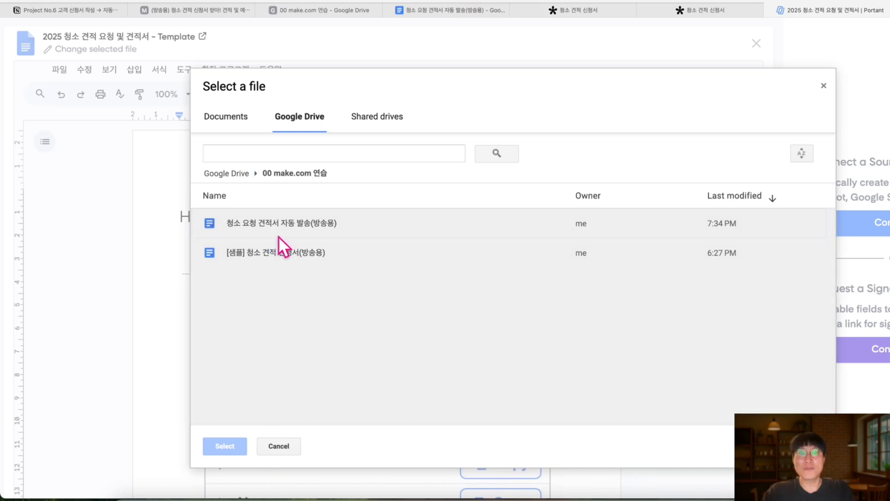
click(285, 222)
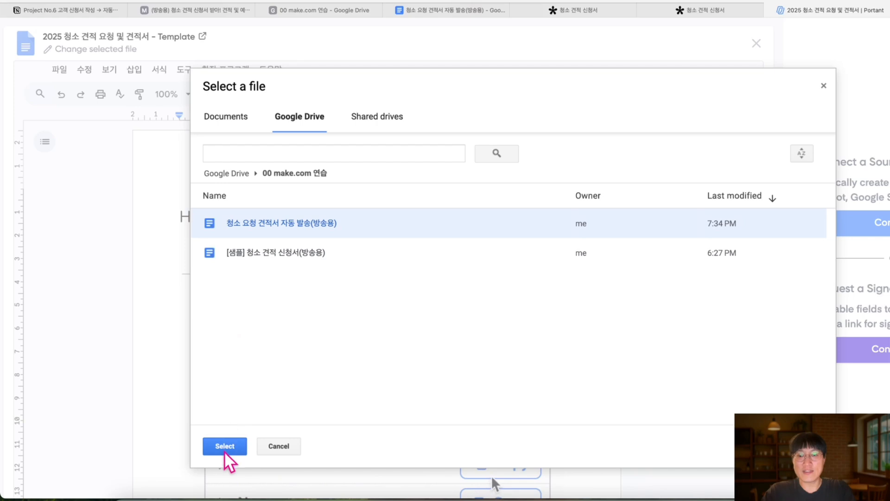
click(224, 447)
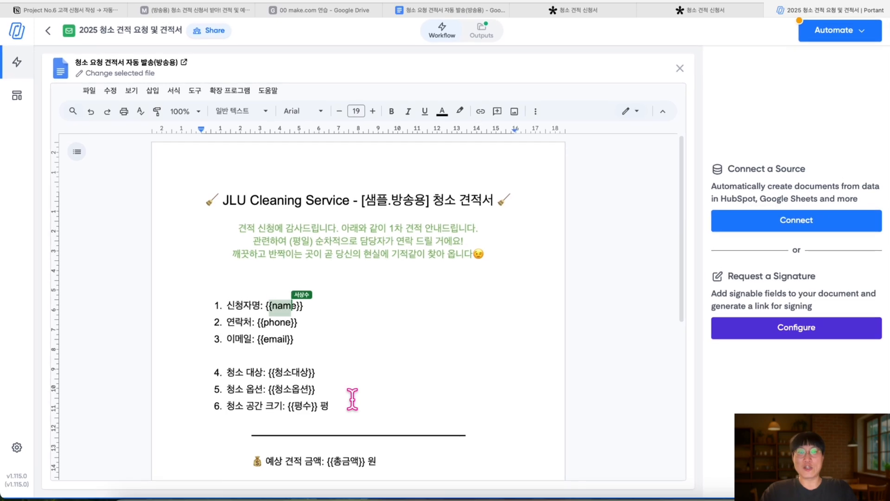
Open the Automate options and inspect the template's {{name}} and {{email}} tags
scroll(401, 269, down, 5)
scroll(403, 272, up, 5)
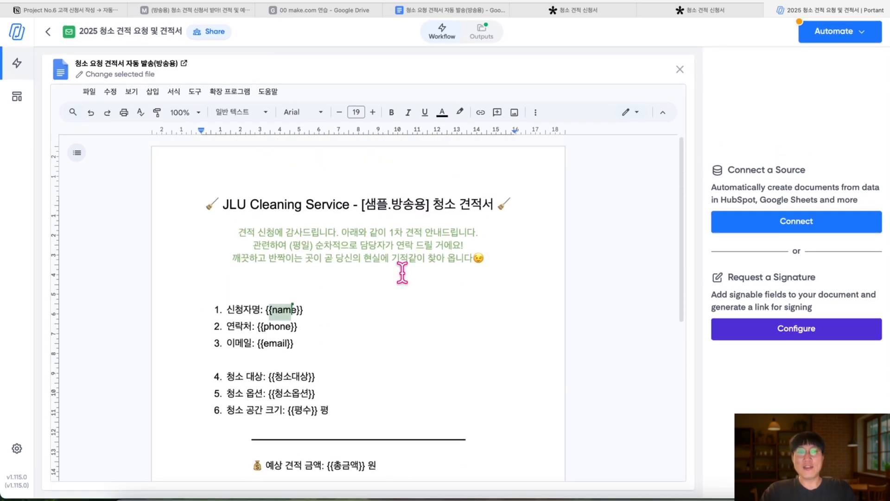
click(846, 43)
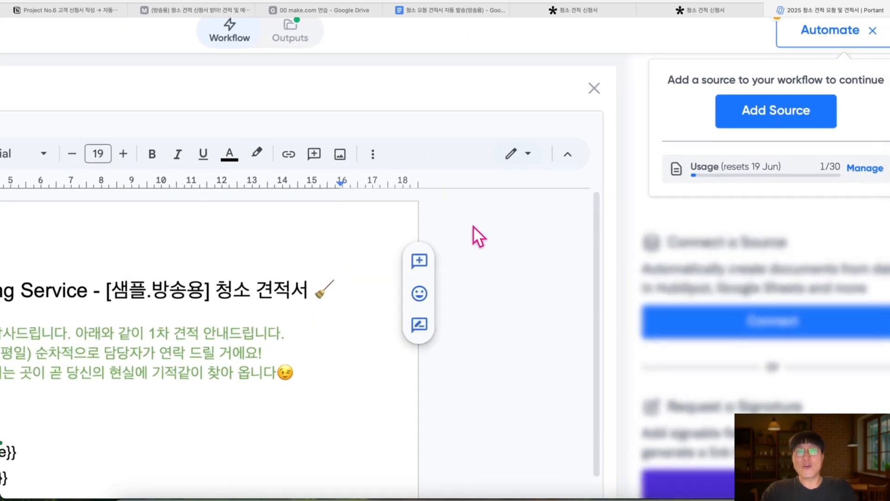
scroll(357, 313, down, 3)
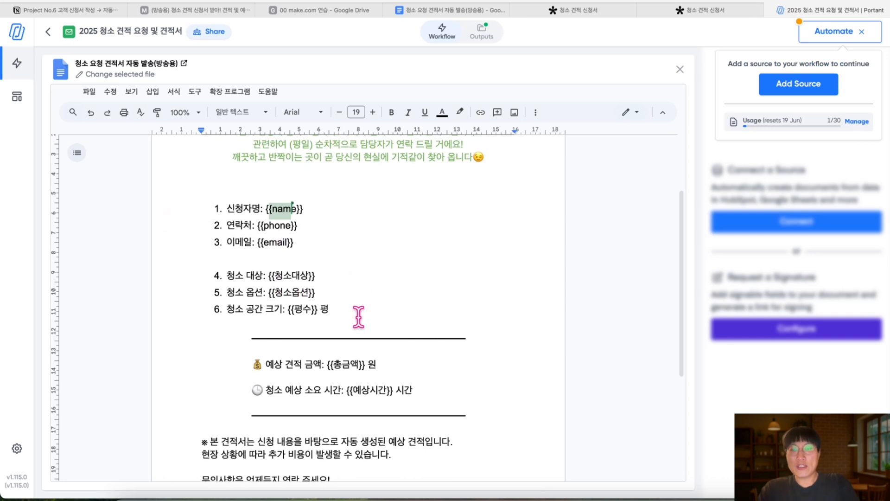
click(284, 211)
click(268, 242)
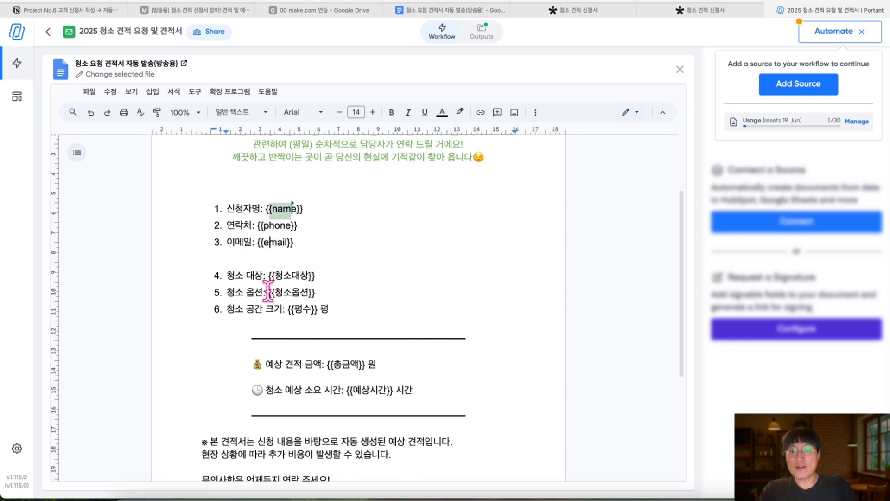
click(204, 10)
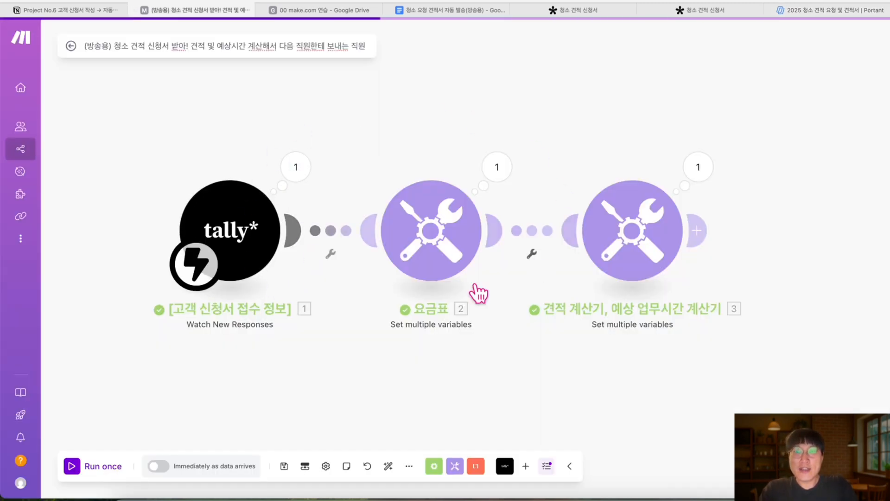
click(825, 10)
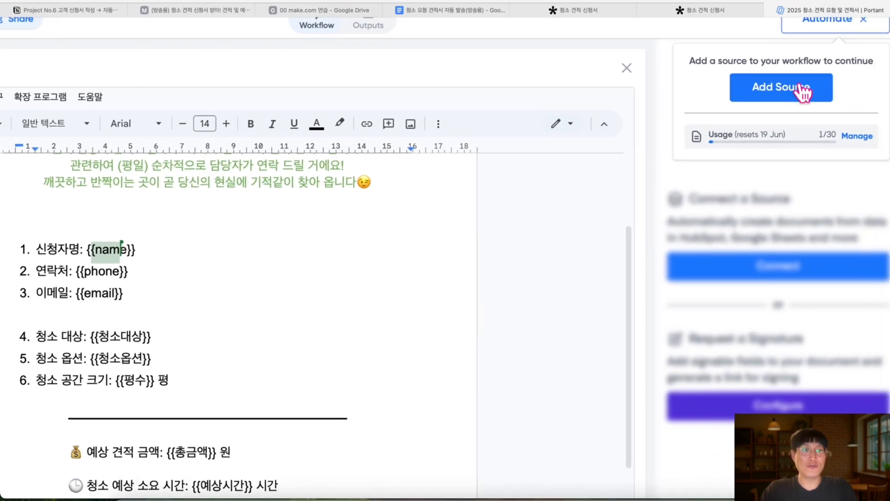
Open Add Source and scroll the workflow source list down to Webhook
click(804, 91)
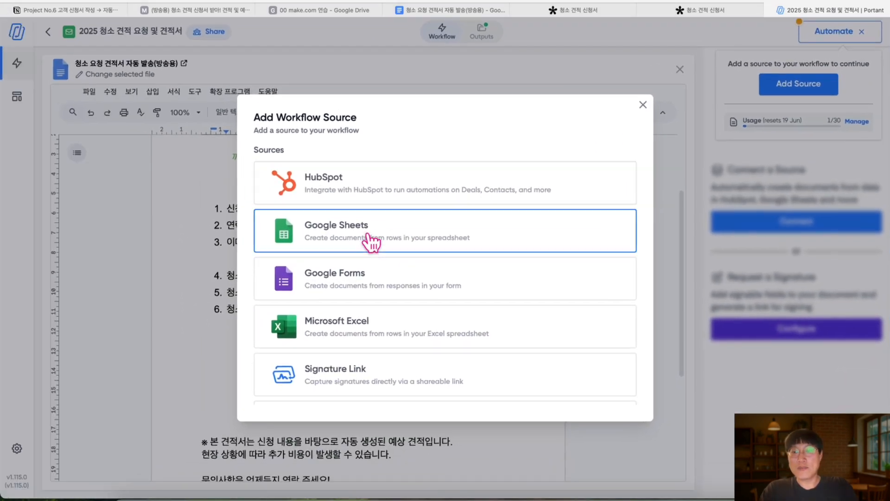
scroll(371, 240, down, 1)
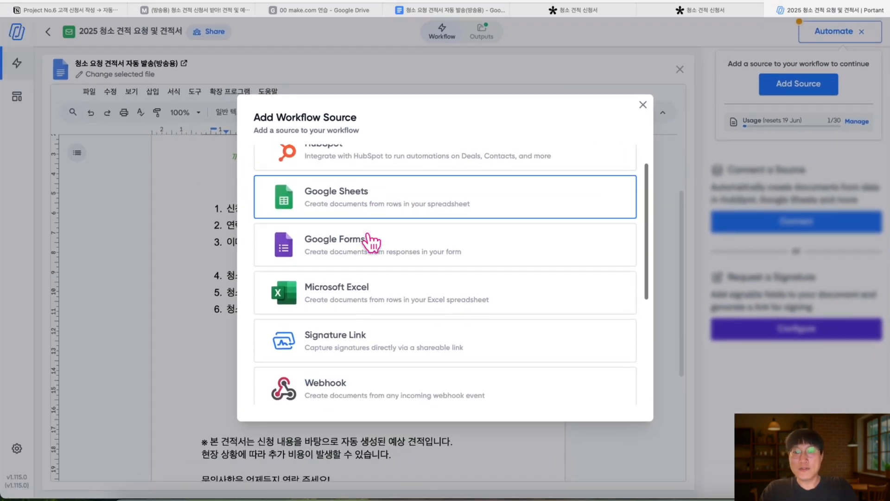
scroll(371, 241, down, 4)
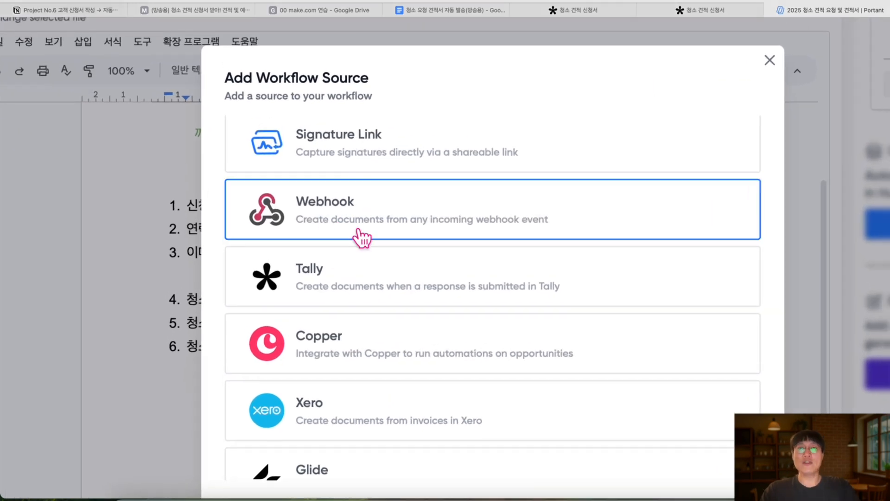
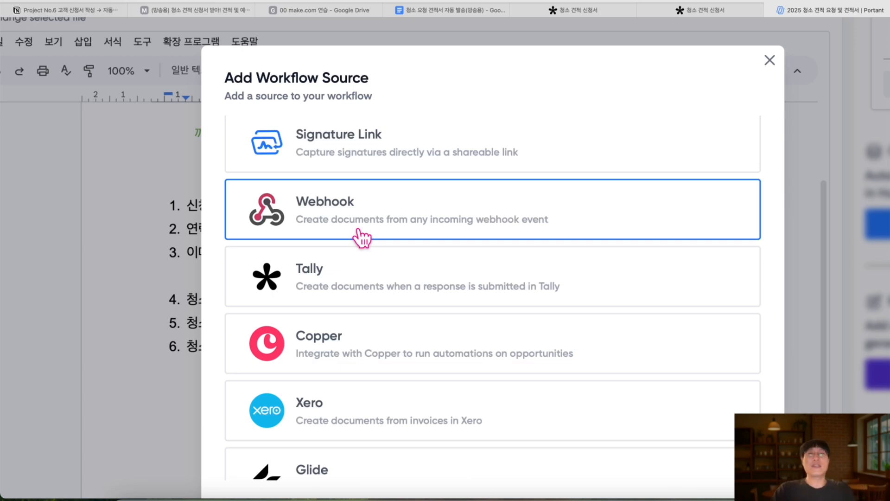
Choose Webhook as the Portant workflow's source to generate its address
click(364, 223)
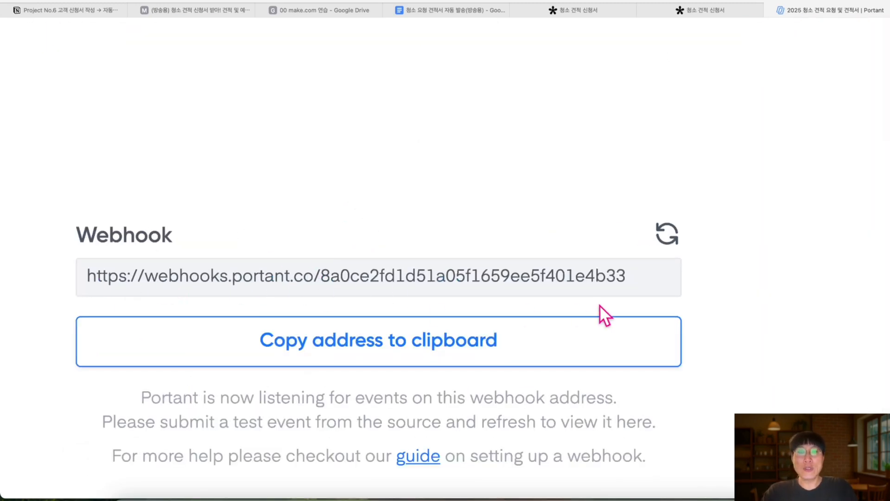
Copy the Portant webhook address to the clipboard
click(202, 10)
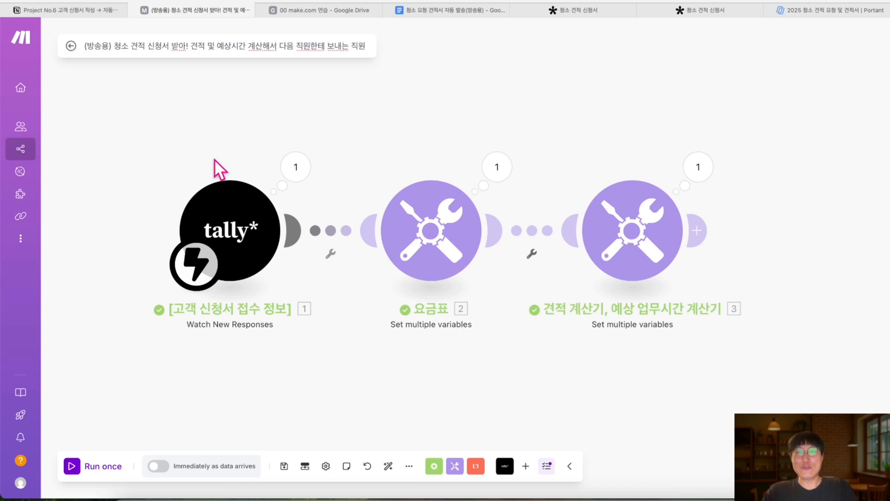
click(815, 11)
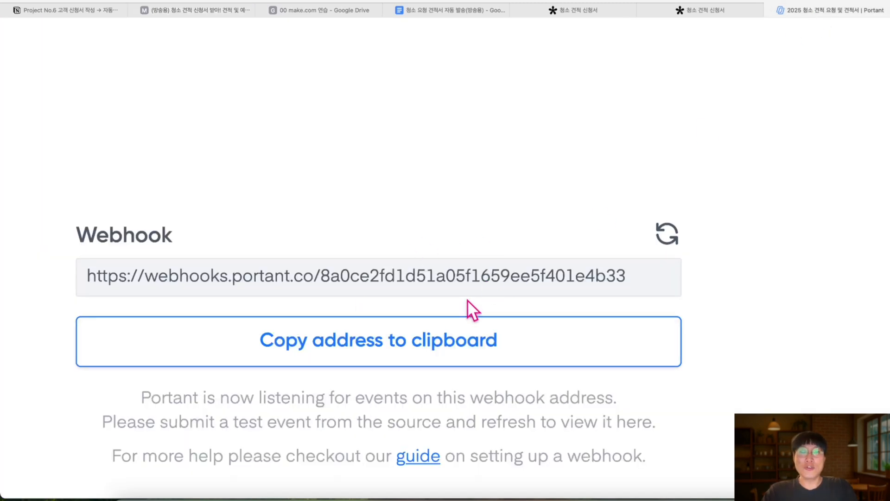
scroll(467, 299, down, 3)
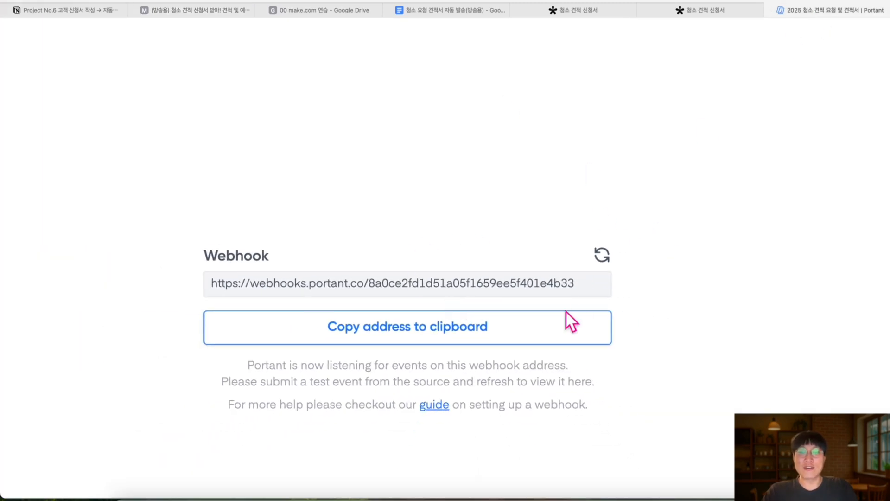
click(425, 341)
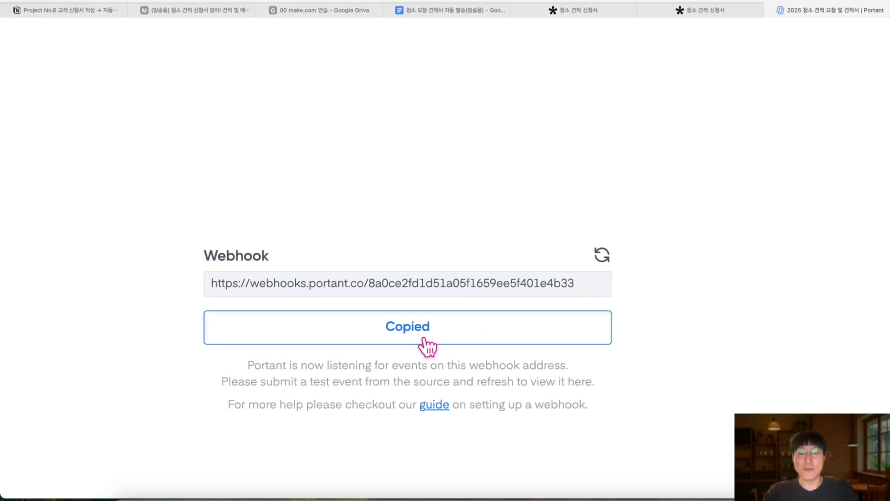
scroll(376, 286, down, 3)
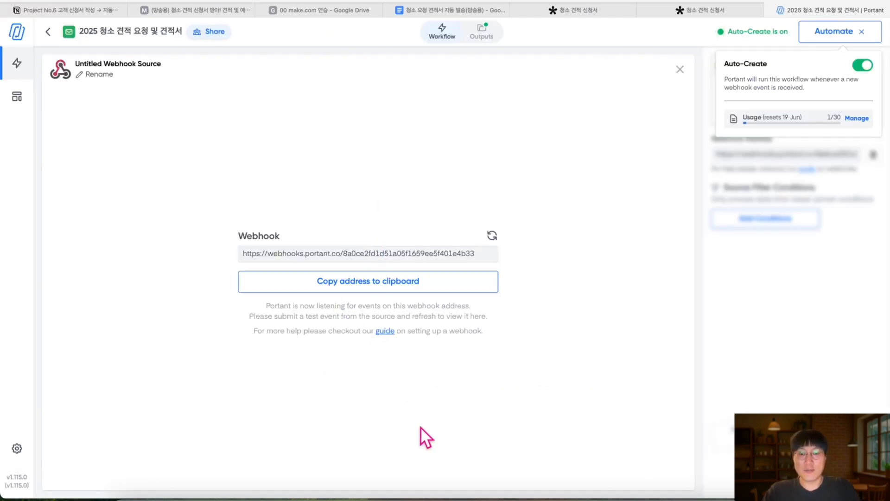
Paste the address under 'Webhook 주소 메모' in Notes and match the body text style
click(223, 496)
click(550, 111)
key(Return)
key(super+v)
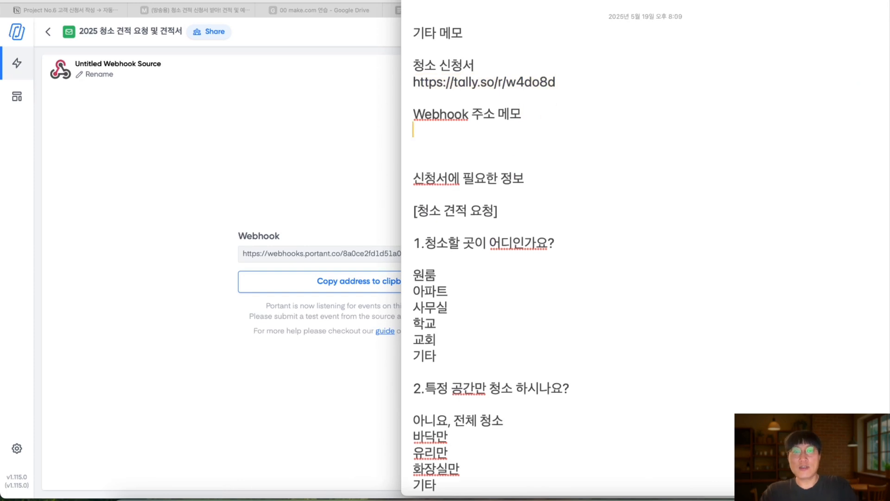
triple_click(414, 125)
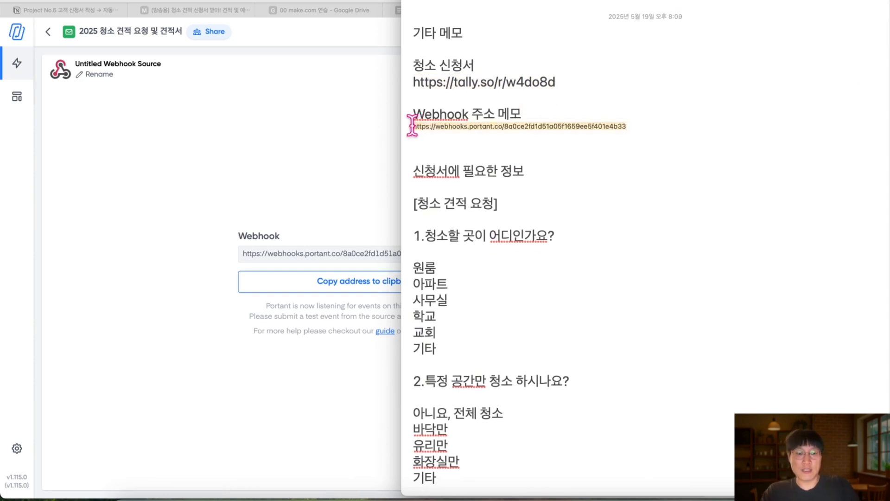
key(super+shift+b)
click(571, 97)
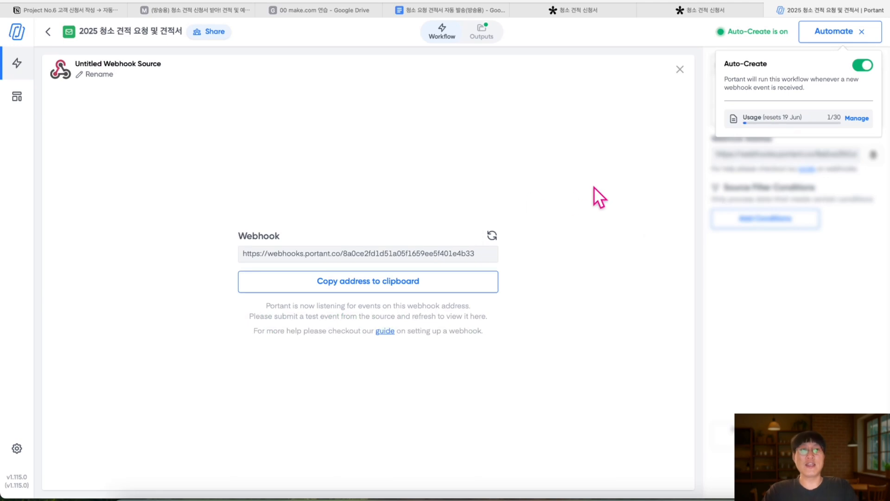
Copy the webhook address again from Portant's webhook Source card
click(621, 250)
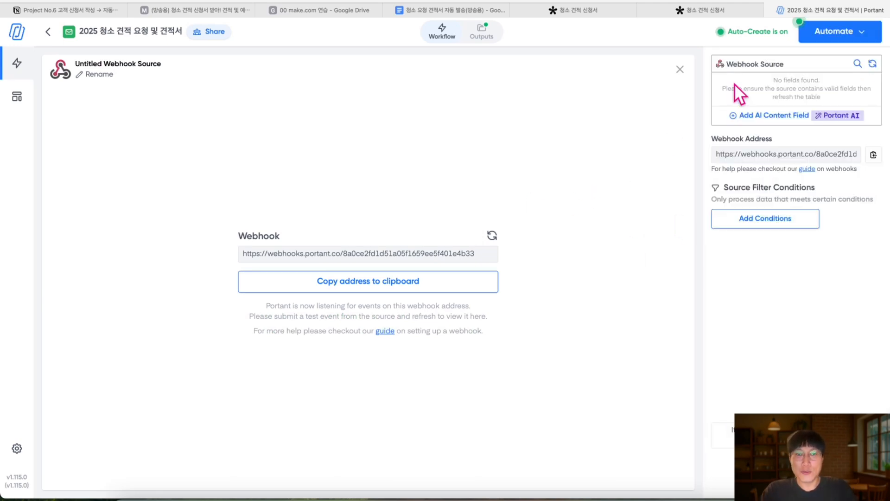
triple_click(480, 254)
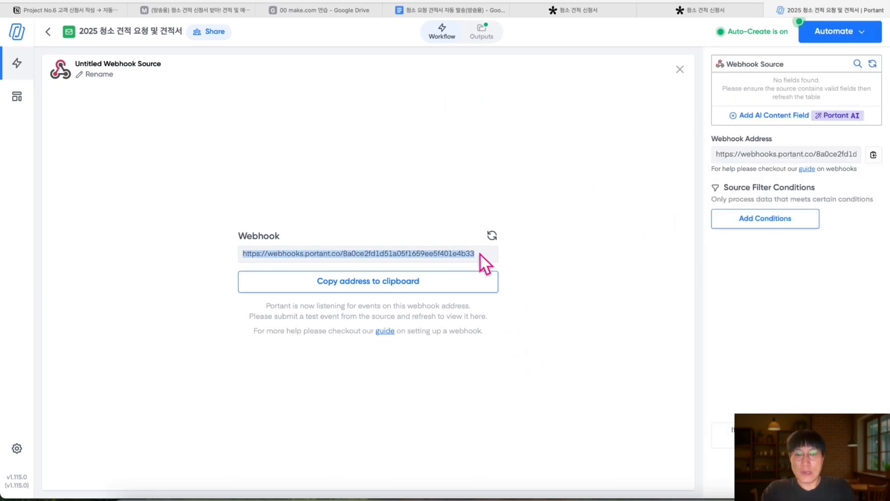
click(441, 40)
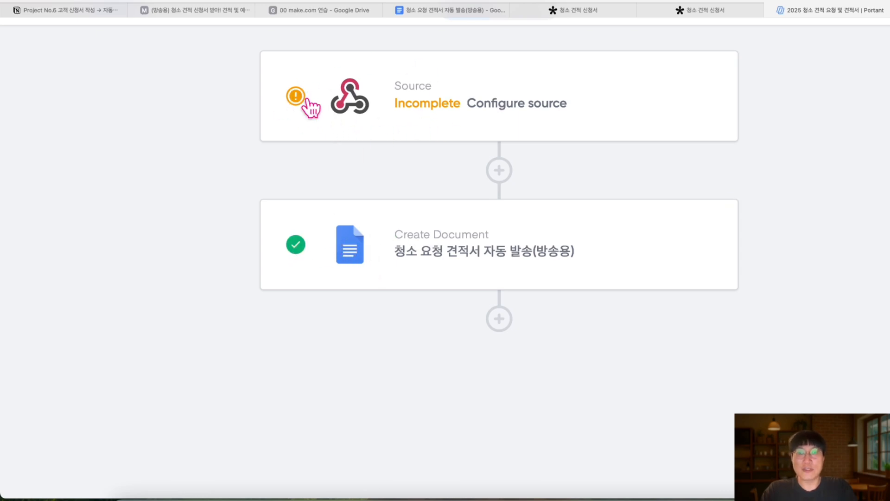
click(450, 119)
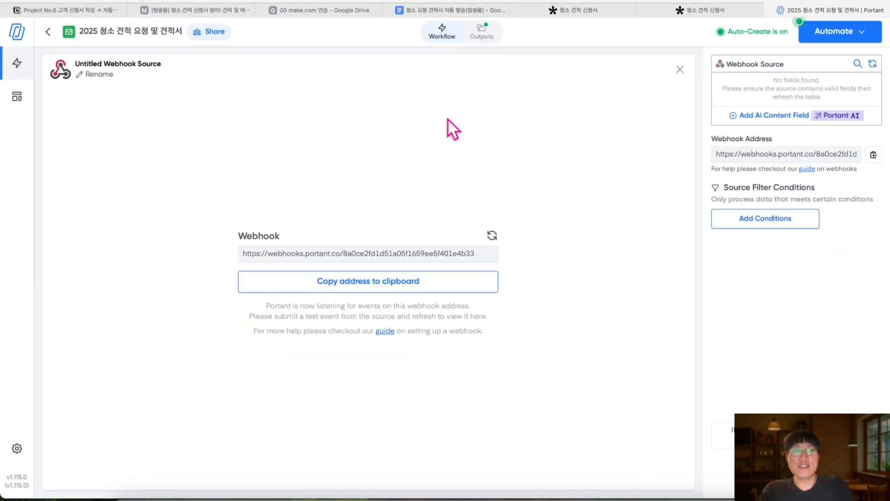
click(477, 256)
click(409, 288)
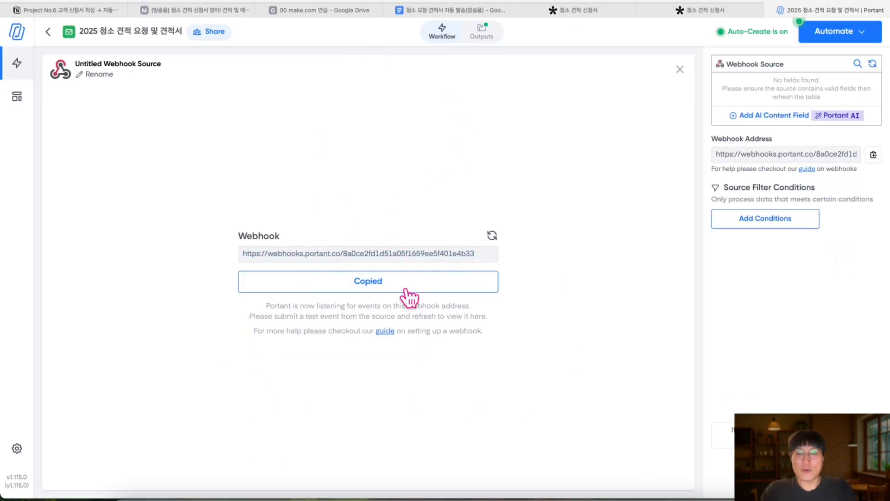
click(212, 13)
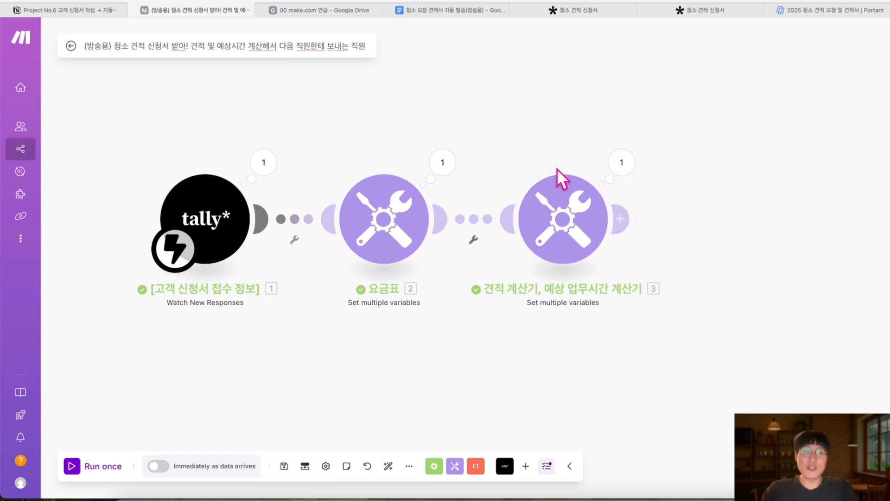
Add an HTTP 'Make a request' module after the estimate calculator, found by searching 'http'
click(798, 11)
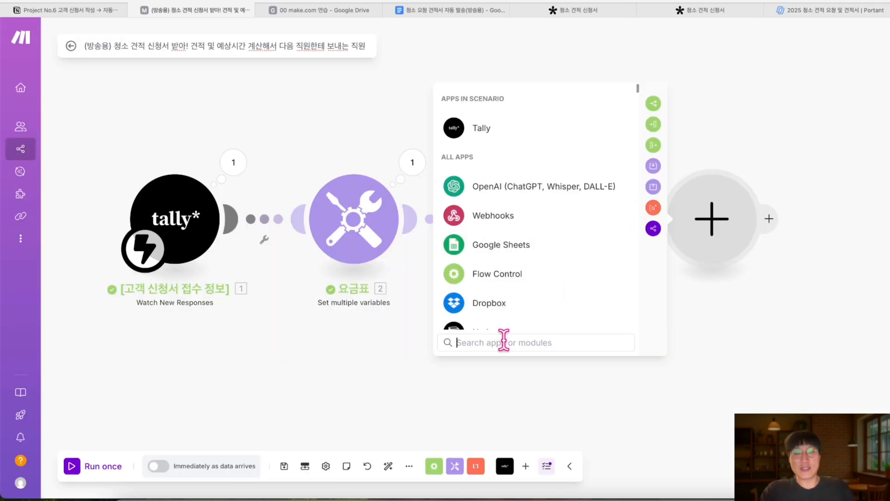
text(ㅗ)
key(BackSpace)
text(htt)
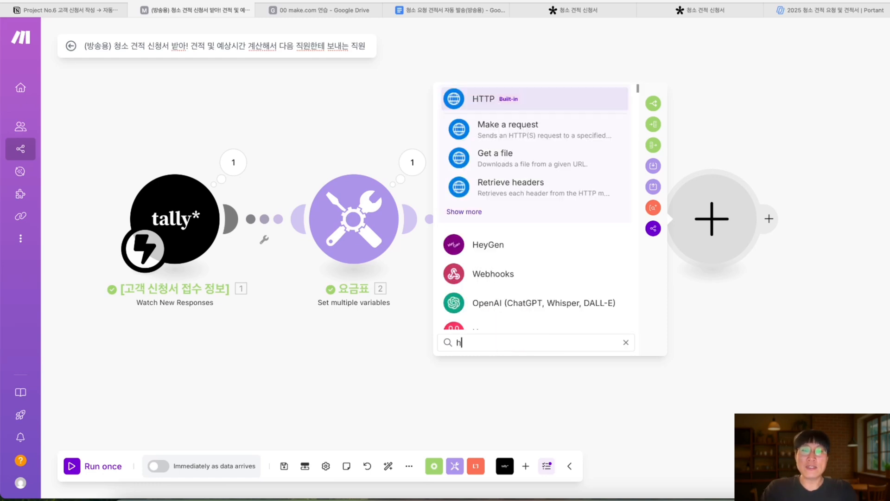
text(p)
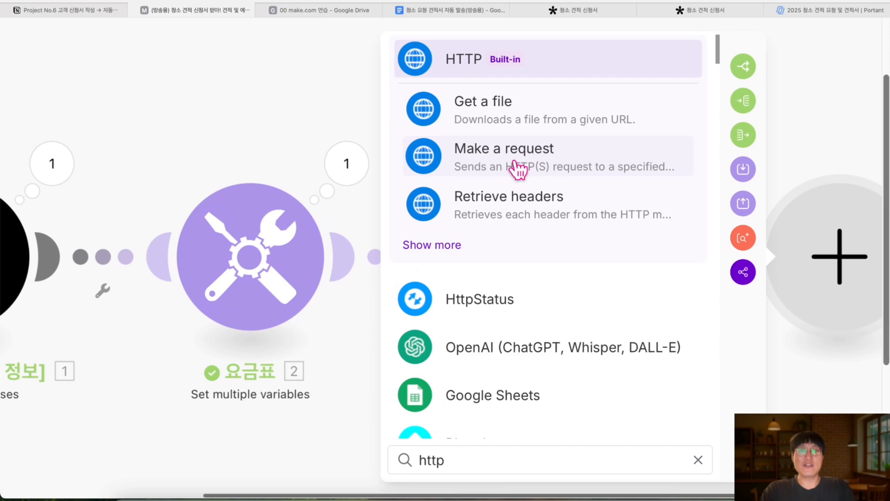
click(518, 169)
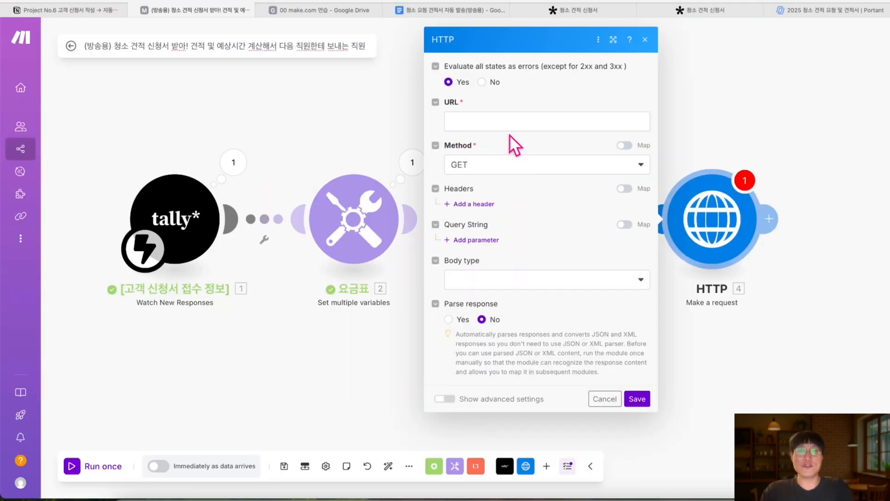
Paste the saved Portant webhook address from Notes into the HTTP module's URL
click(464, 120)
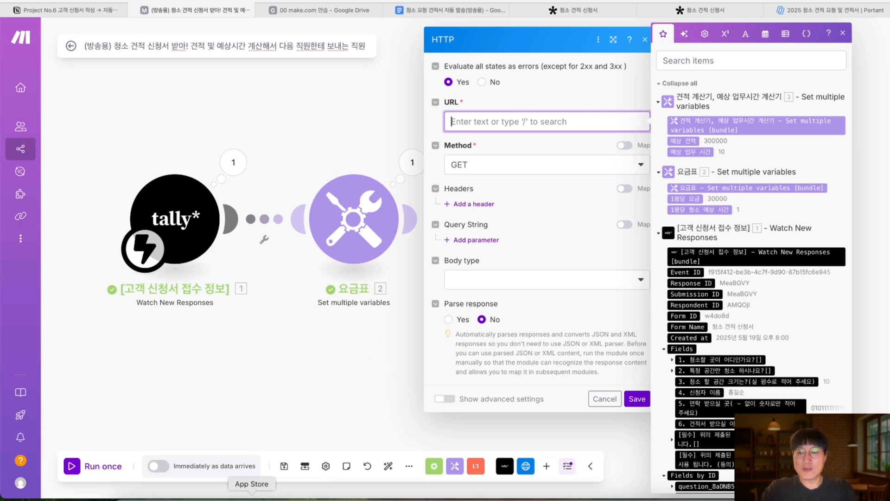
click(225, 491)
drag(749, 128, 407, 129)
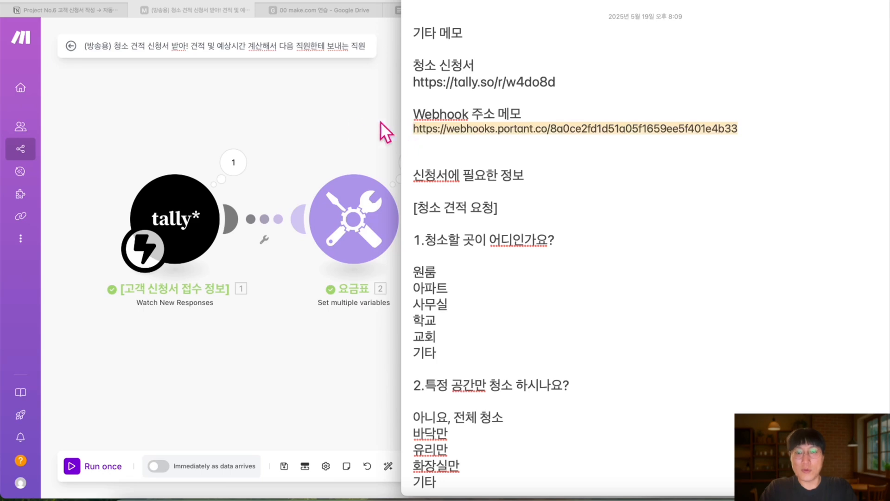
click(342, 127)
key(super+v)
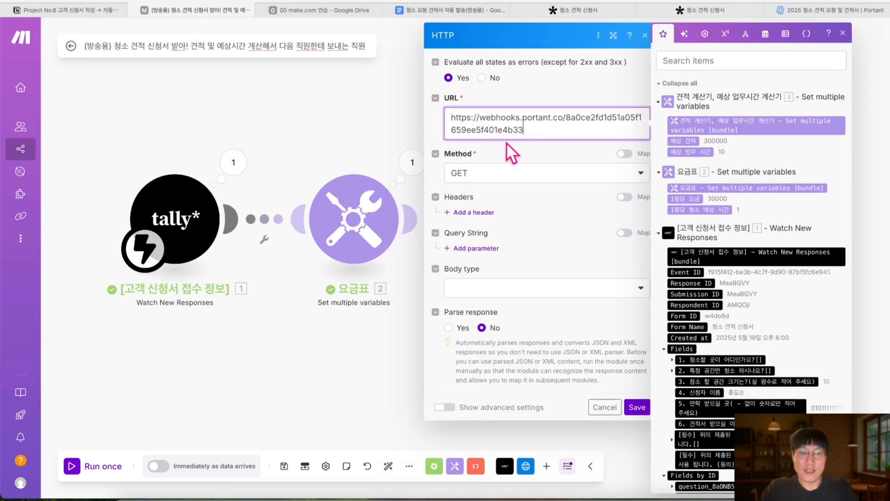
Set the request method to POST, body type Raw and content type JSON (application/json)
click(471, 182)
click(473, 230)
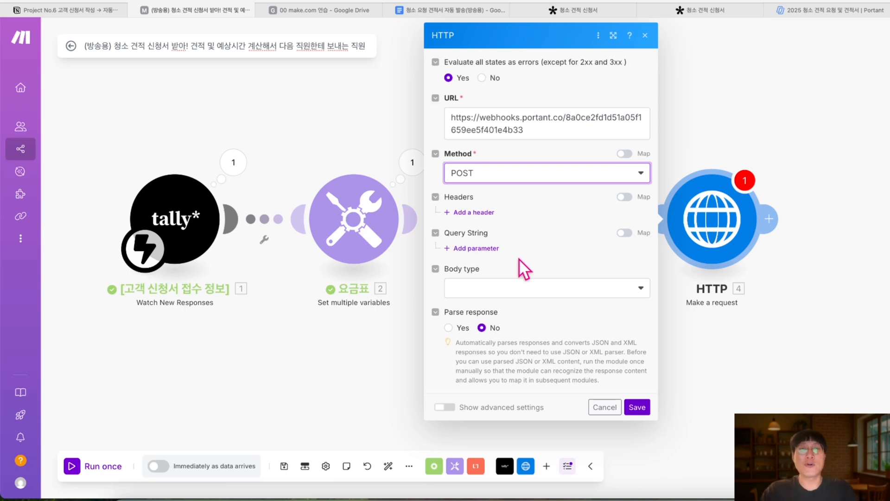
click(509, 292)
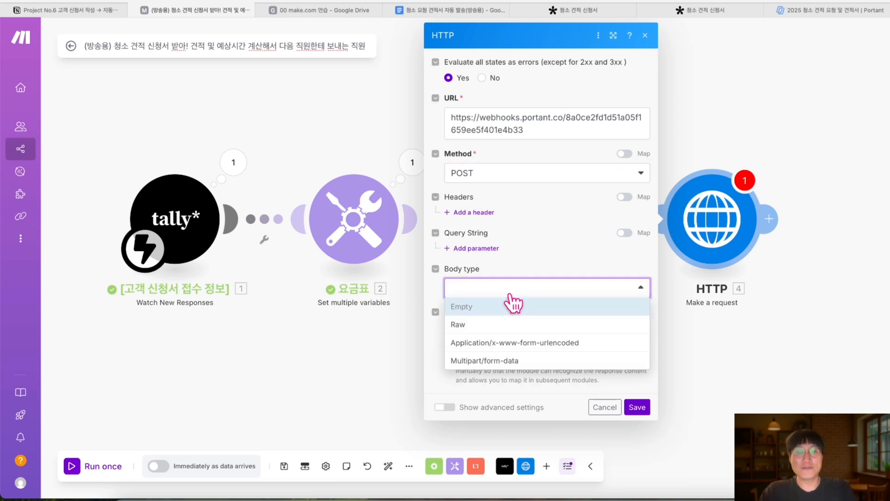
click(501, 327)
scroll(504, 268, down, 1)
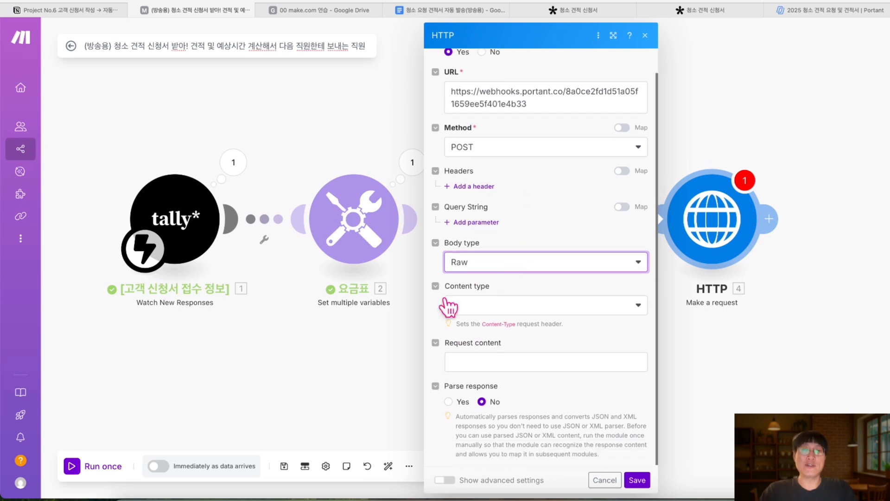
click(485, 301)
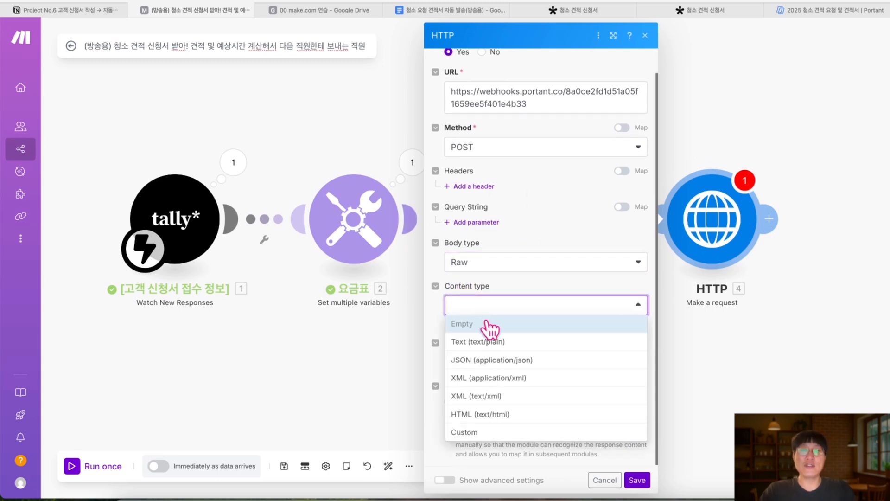
click(490, 359)
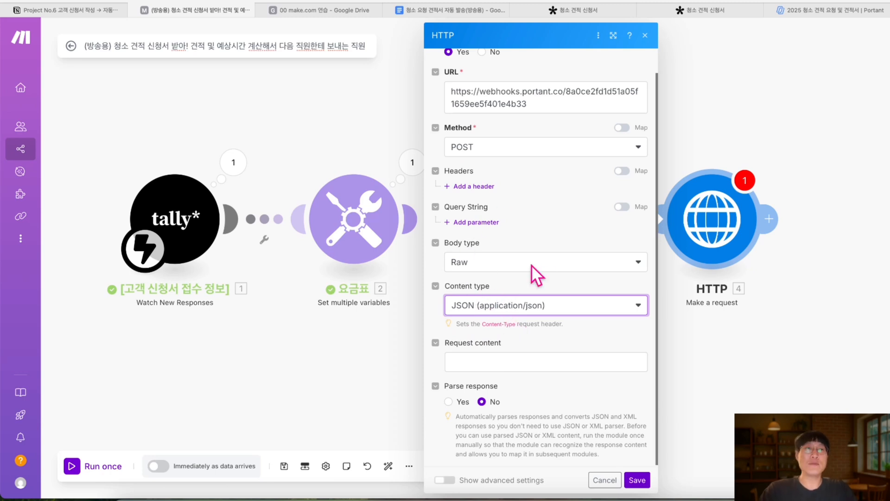
click(827, 8)
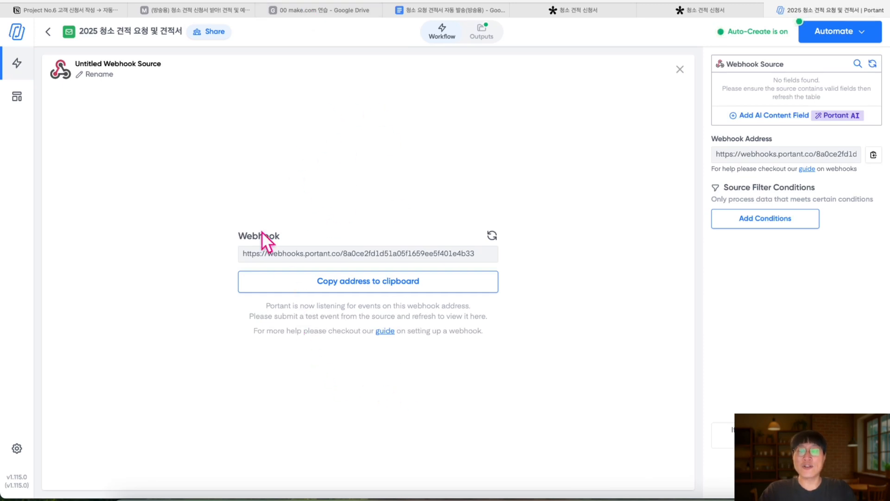
Review the Create Document step's template placeholders such as {{name}} and {{phone}} in Portant
click(440, 40)
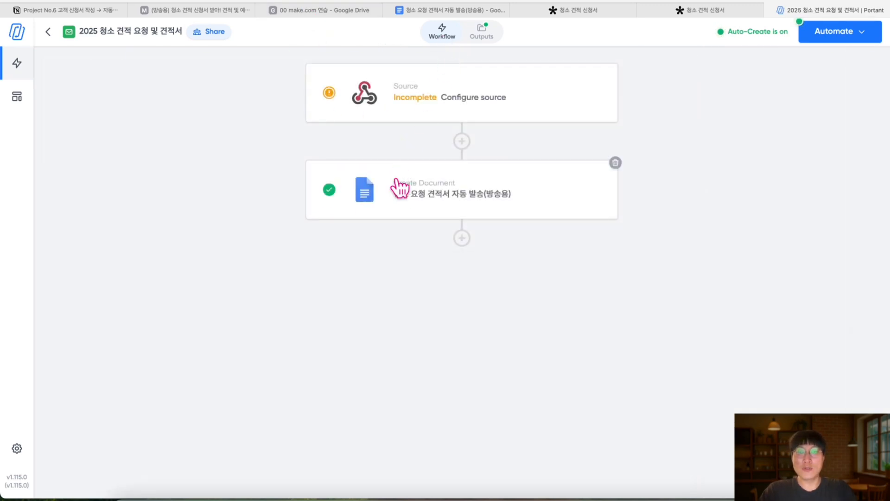
click(396, 189)
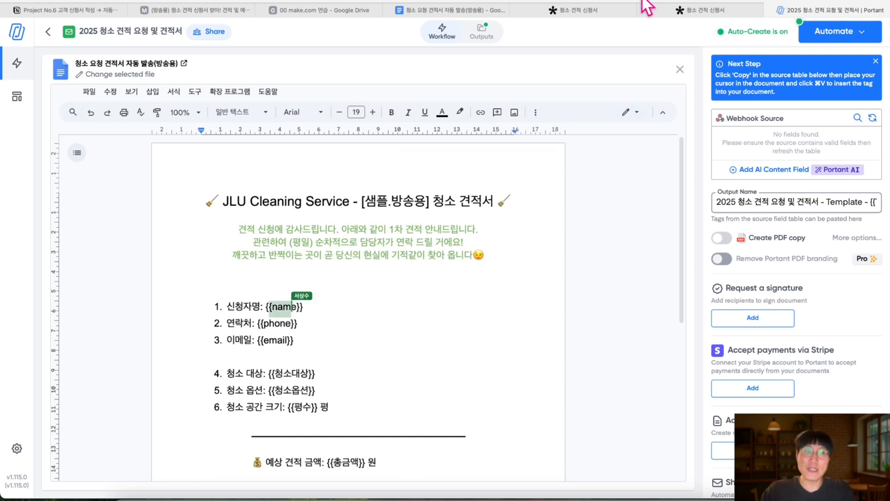
click(199, 8)
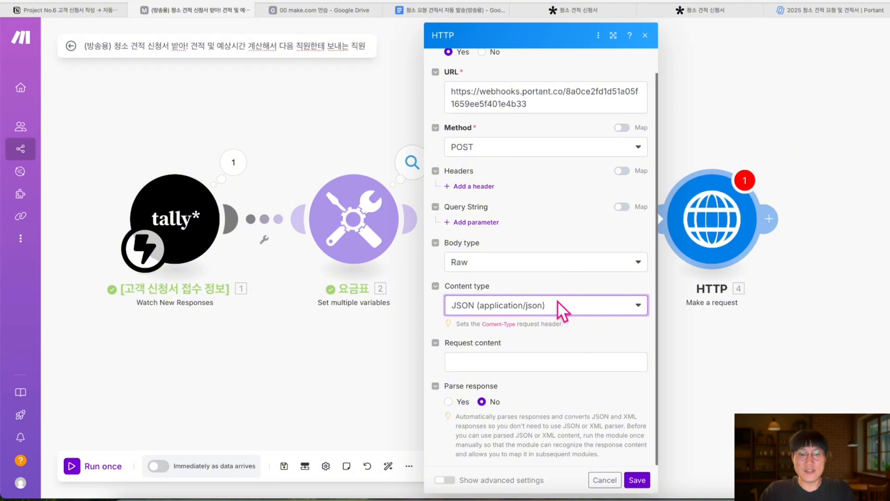
Inspect the Tally trigger's output, expanding the submitted answer fields for each question
click(495, 363)
click(506, 342)
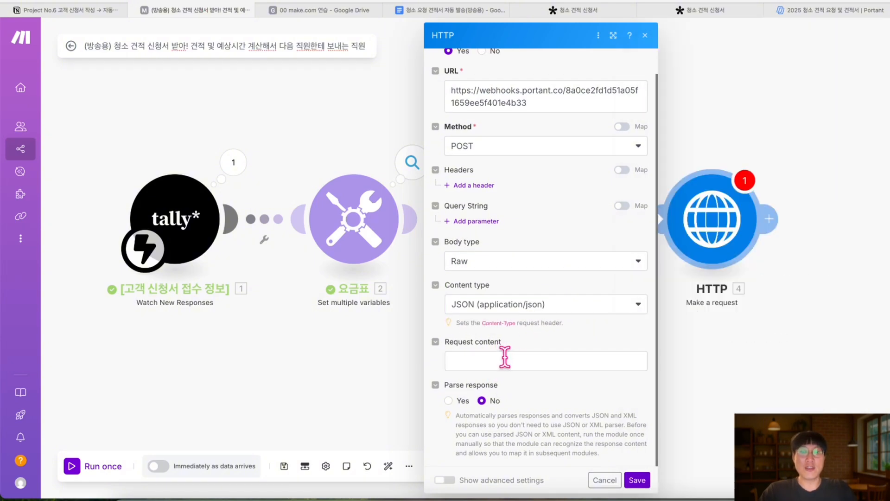
click(505, 358)
click(254, 107)
click(240, 165)
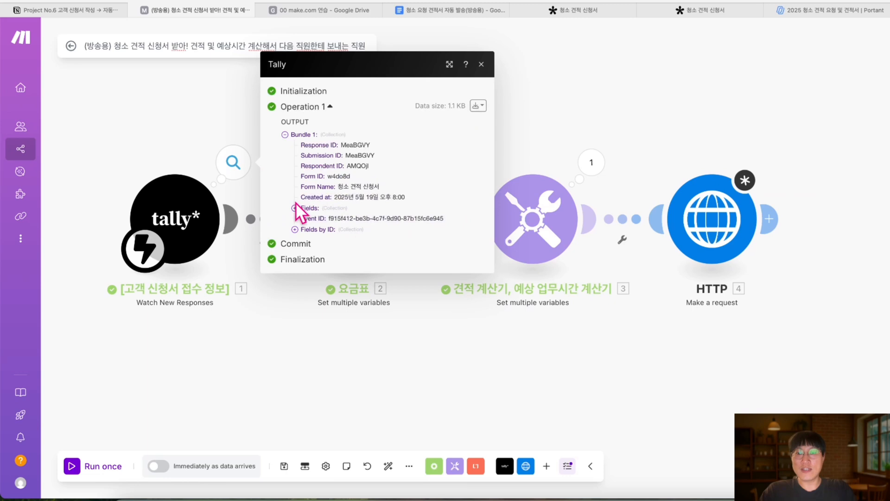
click(294, 208)
click(305, 190)
click(305, 211)
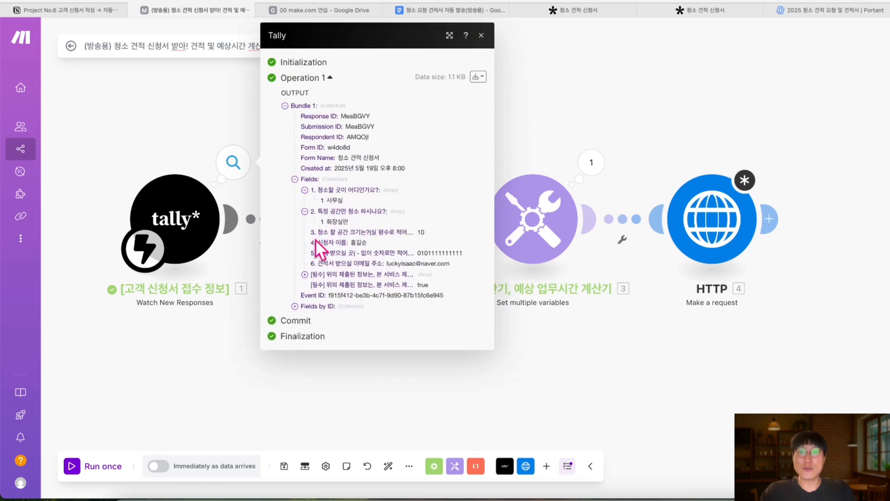
Compare against Portant's template placeholders, then reopen the HTTP module's settings
click(787, 10)
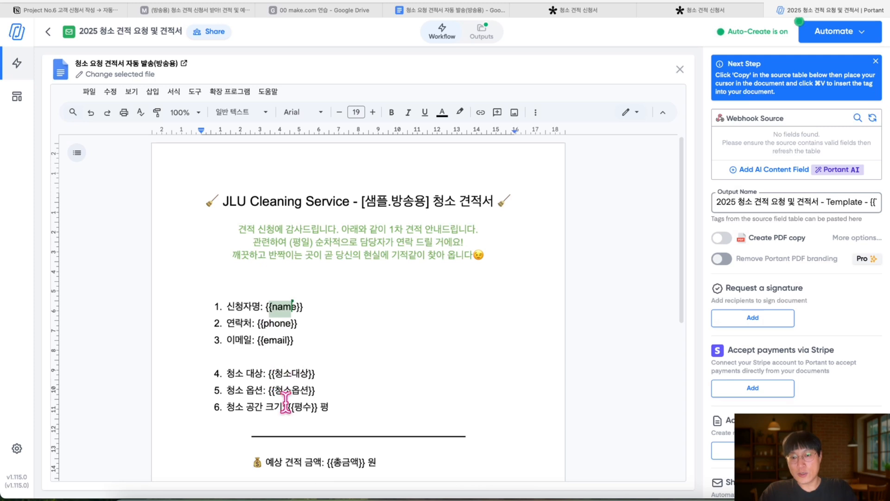
scroll(293, 392, down, 3)
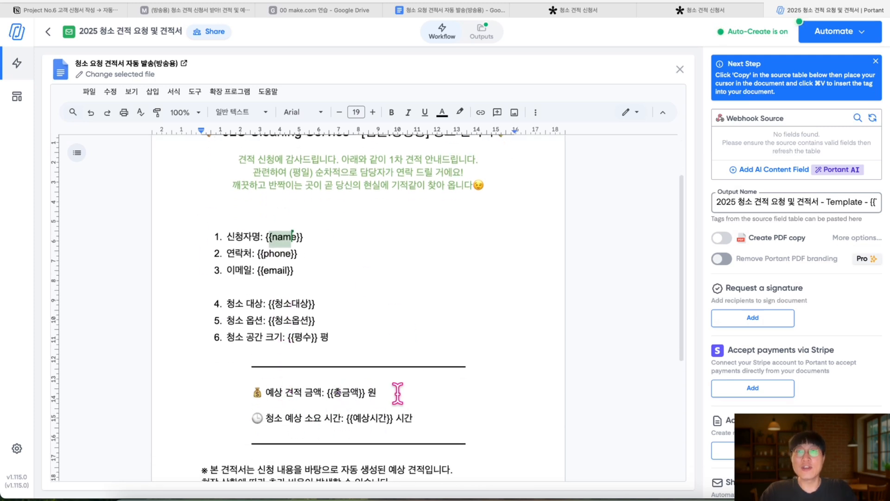
click(203, 10)
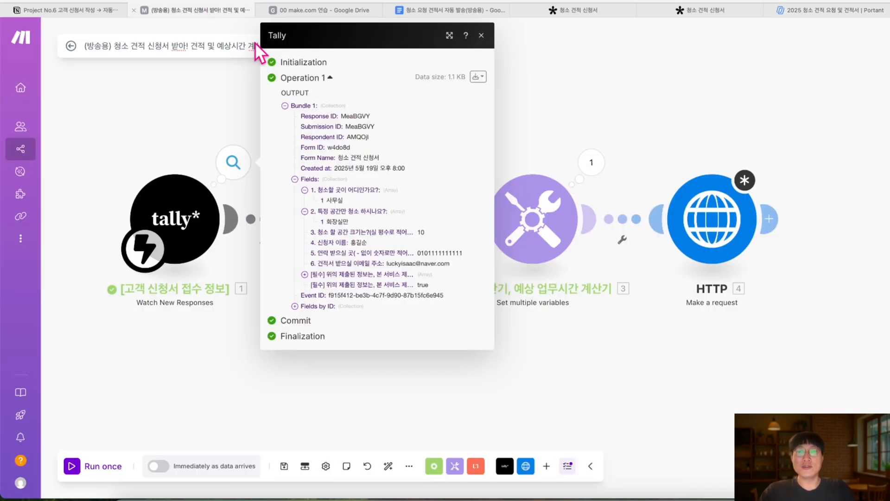
scroll(727, 221, right, 1)
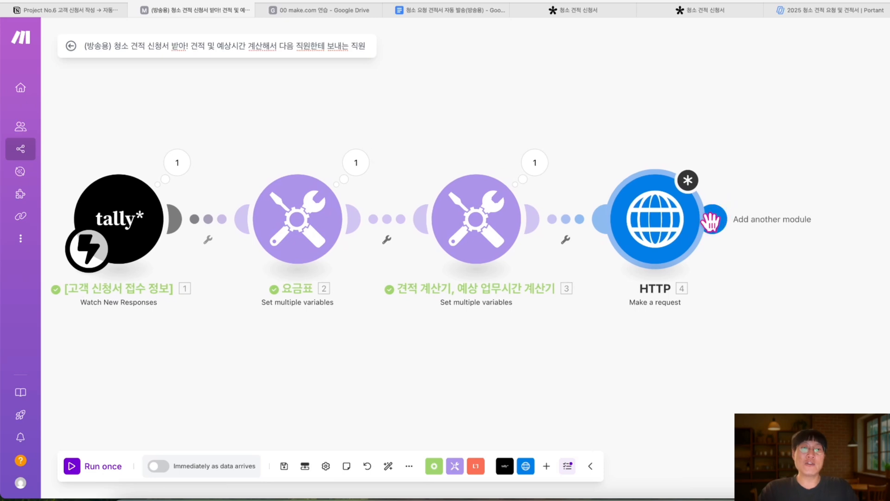
scroll(712, 220, up, 2)
scroll(712, 221, up, 2)
scroll(712, 222, down, 4)
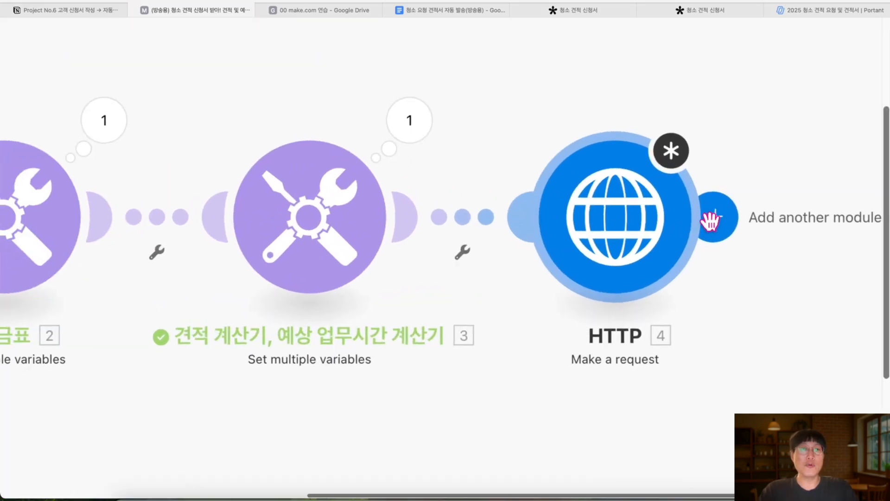
scroll(649, 253, right, 3)
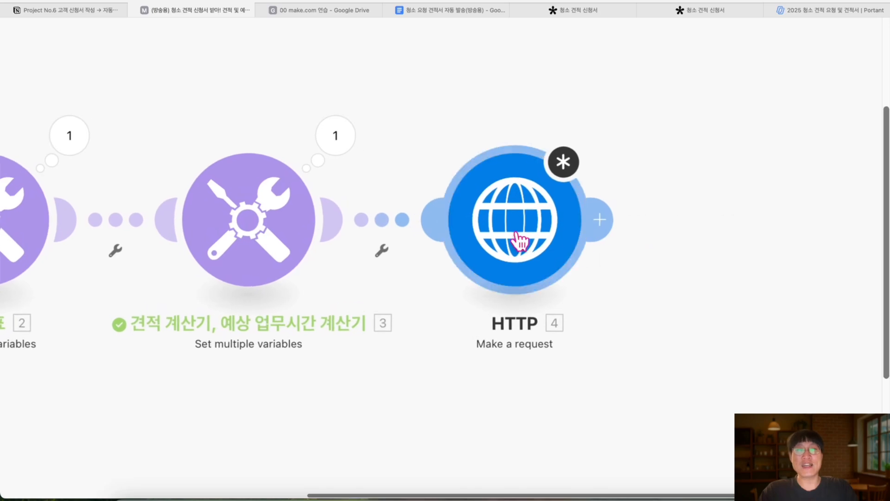
click(520, 234)
click(72, 13)
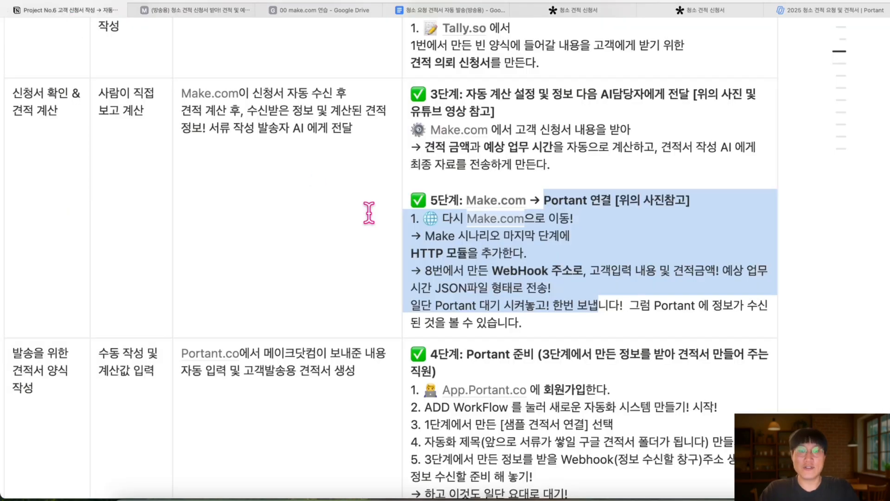
Scroll the Notion guide to the sample JSON body with name, phone and email keys
scroll(368, 213, down, 4)
scroll(368, 212, down, 15)
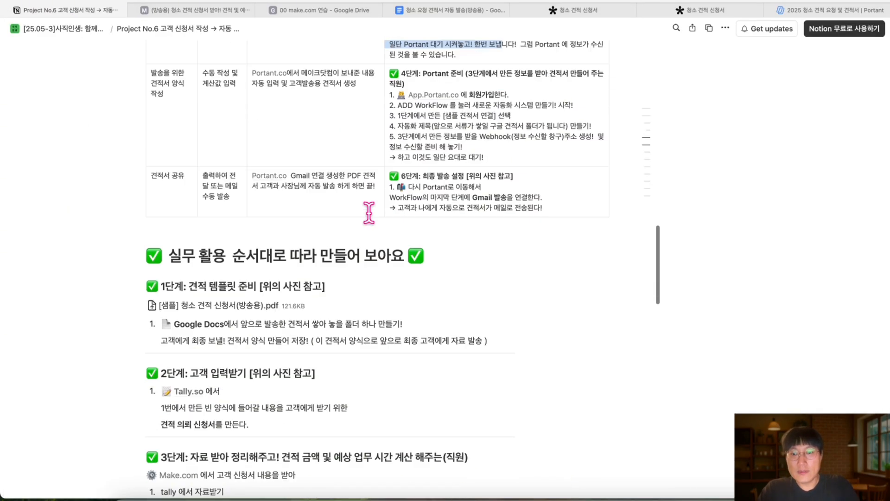
scroll(369, 213, down, 8)
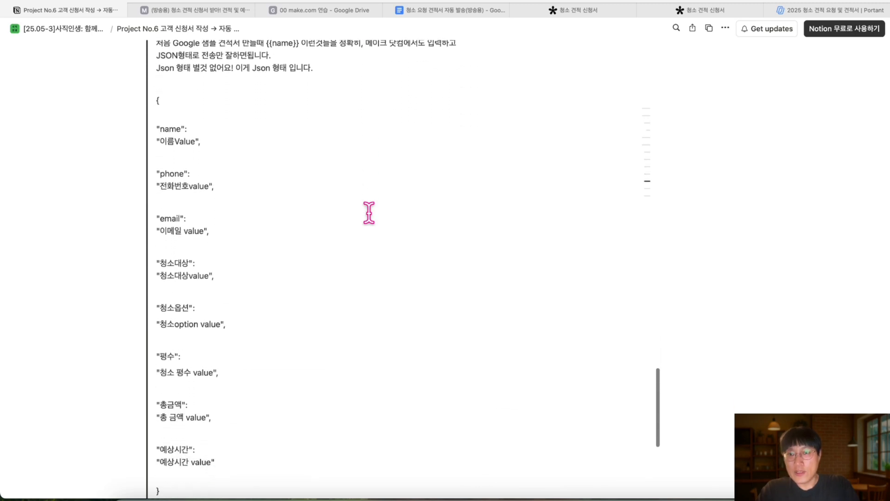
scroll(369, 213, up, 1)
scroll(369, 213, up, 4)
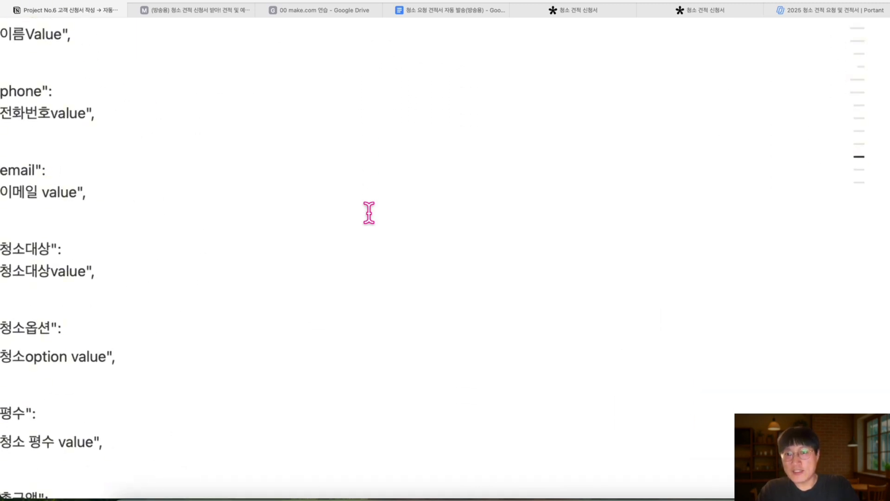
scroll(369, 213, down, 3)
scroll(369, 213, up, 1)
scroll(369, 213, up, 2)
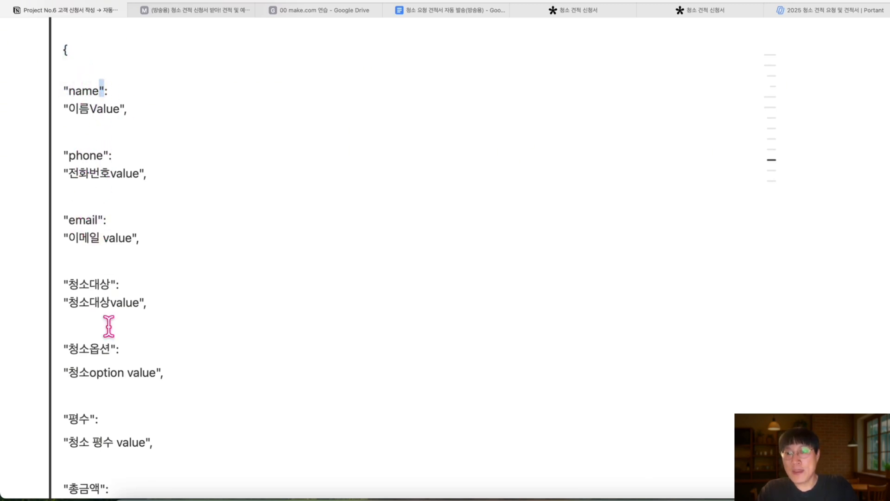
click(436, 10)
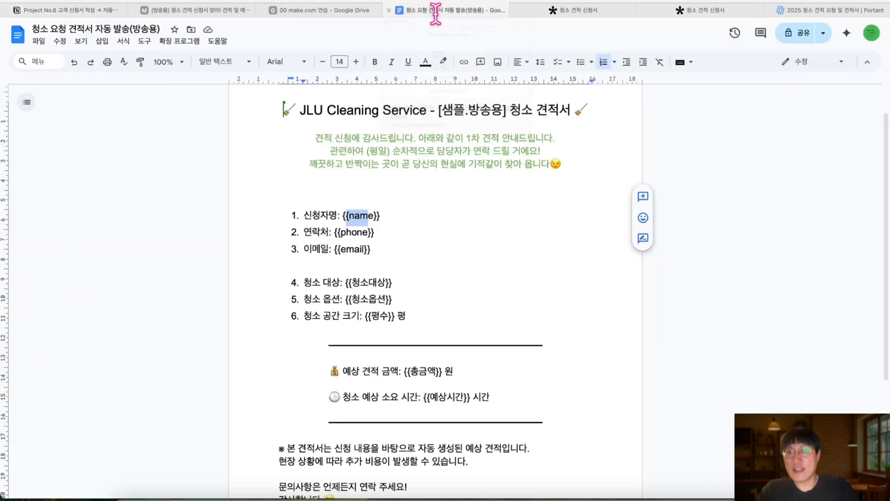
Check the {{name}}, {{phone}} and {{email}} placeholders in the Google Docs estimate template
drag(384, 216, 342, 251)
click(372, 249)
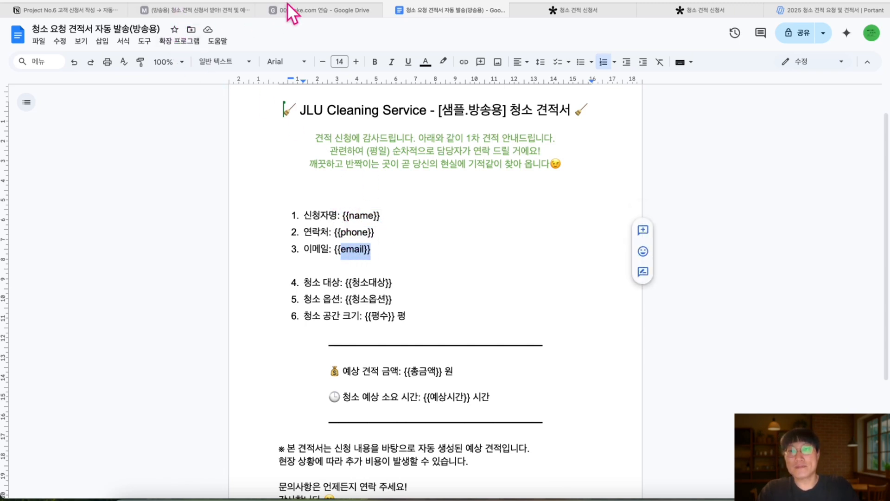
click(83, 9)
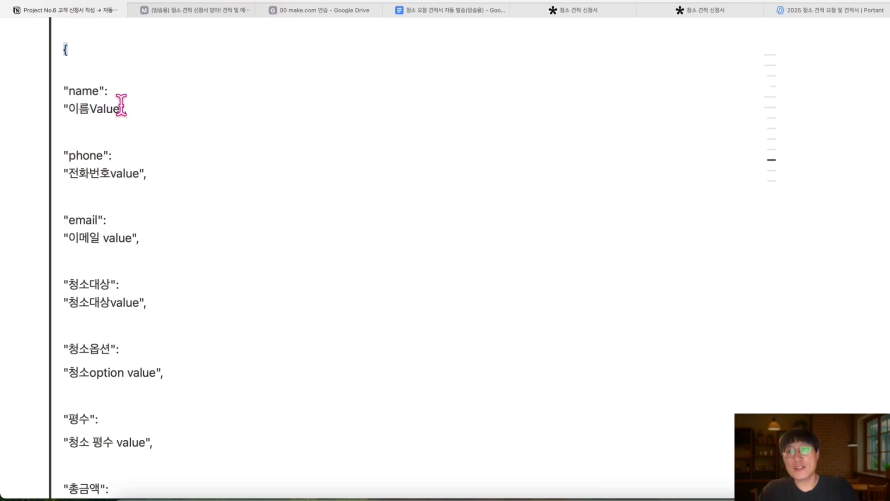
Select and copy the full sample JSON body, from "name" through "예상시간"
drag(121, 105, 70, 105)
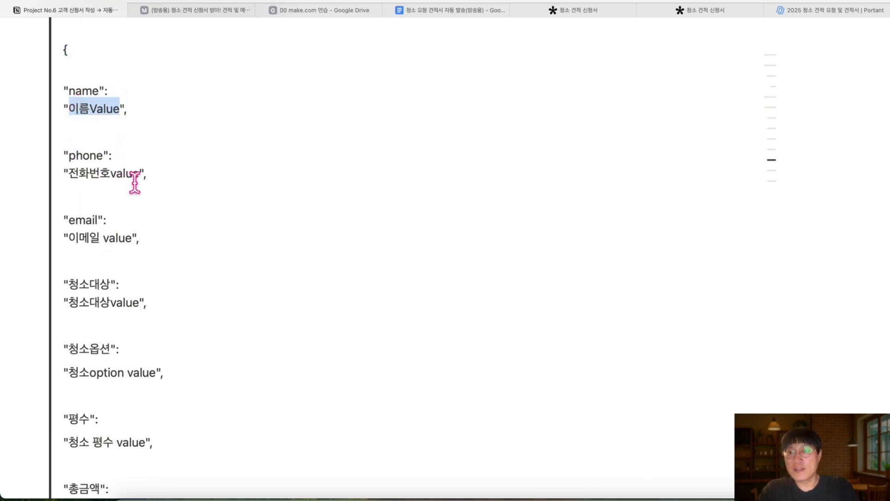
drag(146, 178, 89, 178)
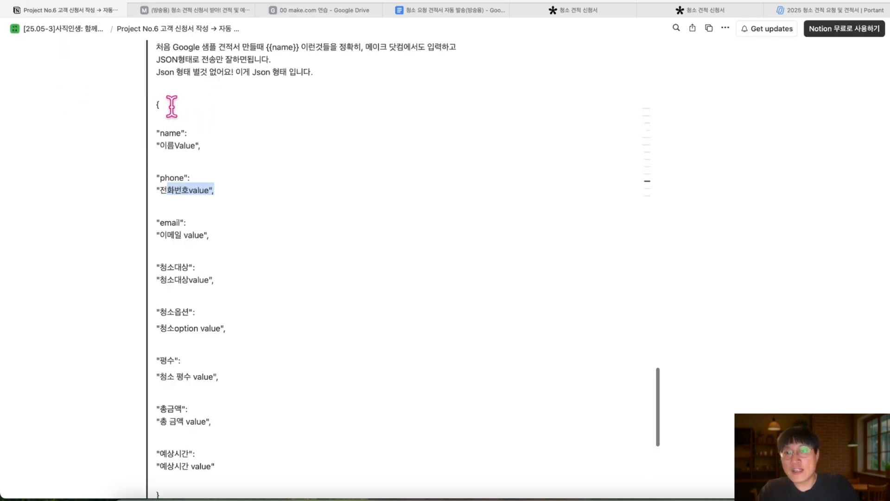
drag(155, 103, 185, 424)
scroll(304, 147, up, 3)
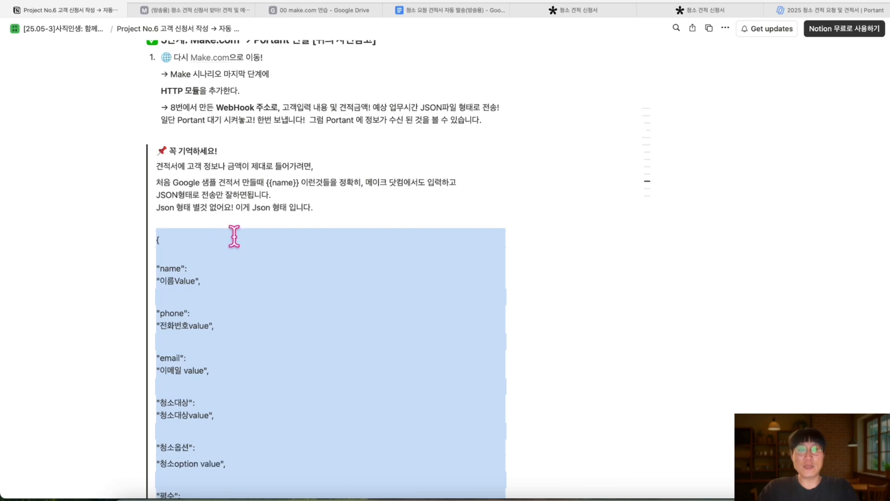
click(178, 249)
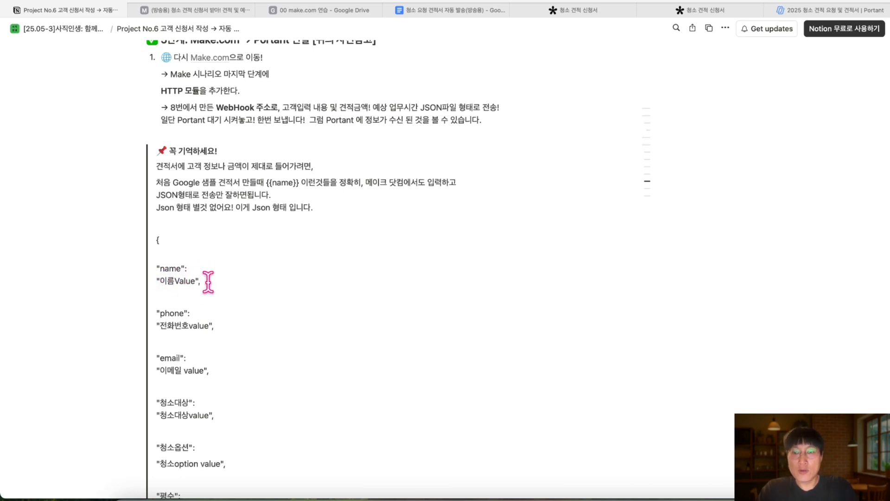
scroll(193, 306, down, 5)
scroll(194, 336, down, 7)
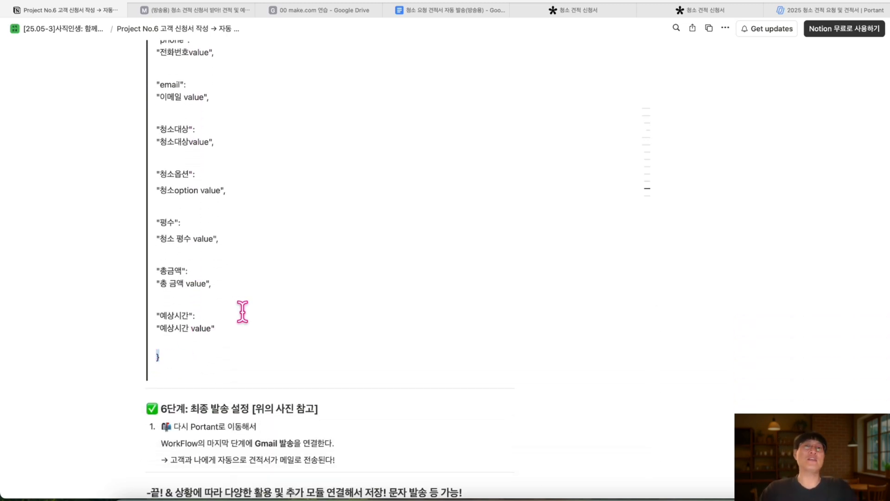
scroll(243, 287, up, 6)
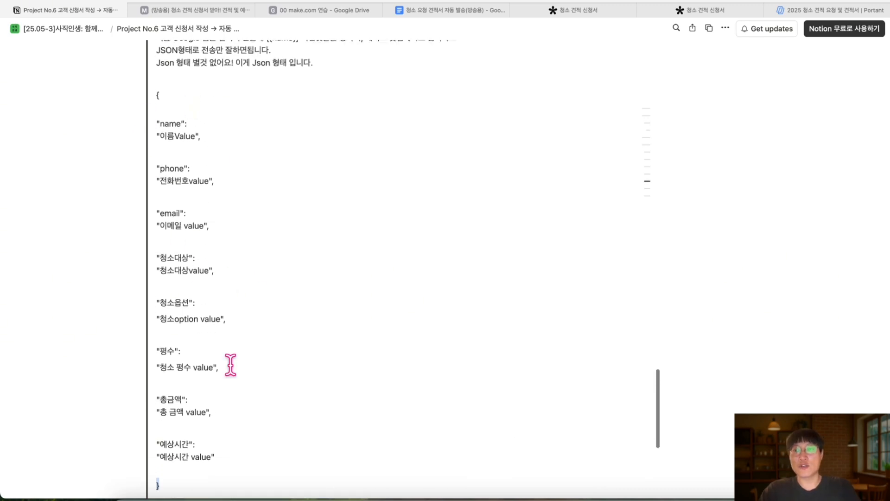
Paste the JSON body into the HTTP module's request content and save the scenario
click(189, 14)
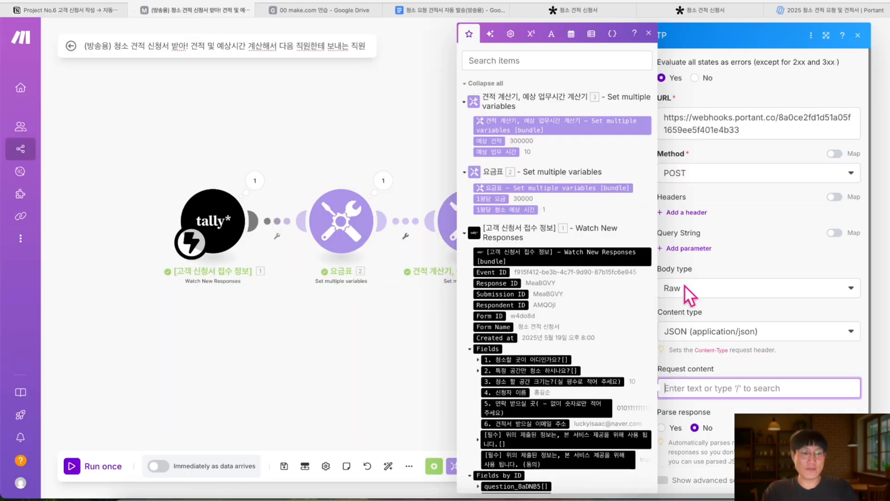
click(706, 389)
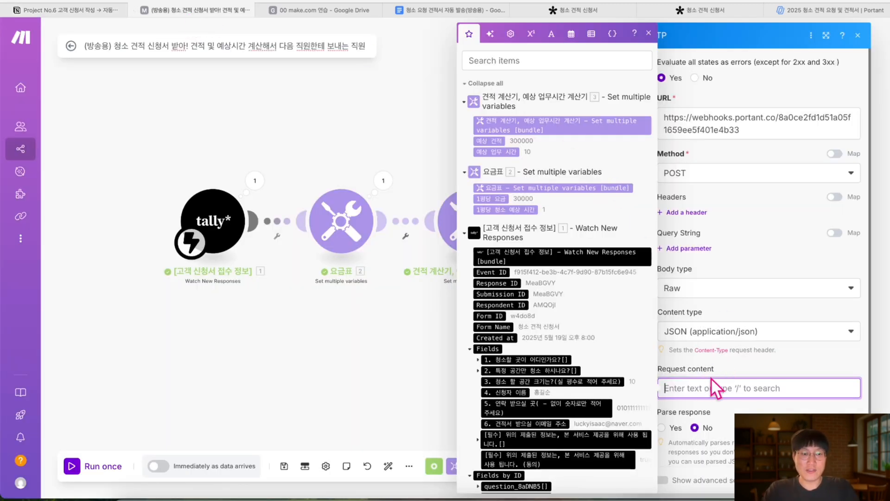
text("청소대상": "청소대상value",  "청소옵션":  "청소option value",  "평수":  "청소 평수 value",  "총금액": "총 금액 value",  "예상시간": "예상시간 value"  })
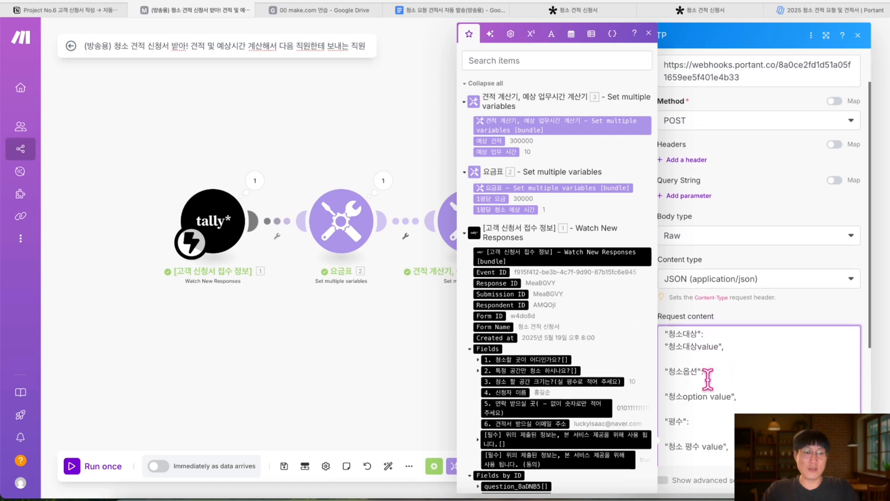
click(651, 33)
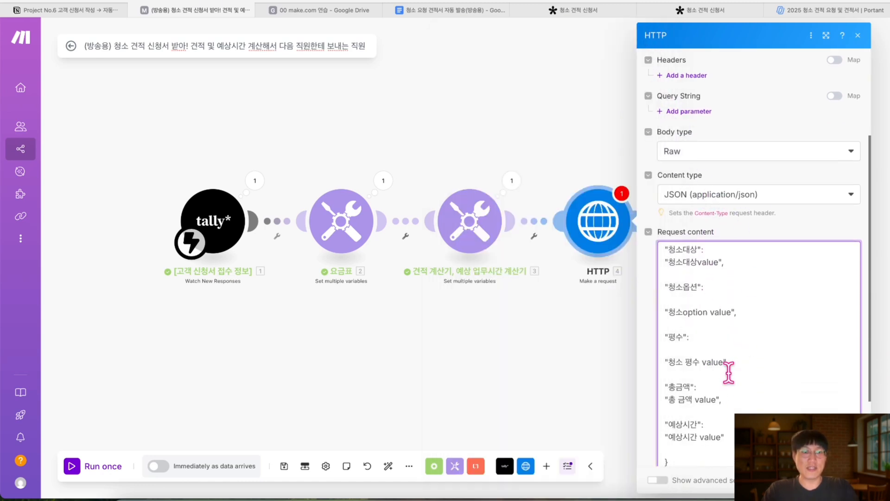
scroll(729, 369, down, 3)
scroll(729, 373, up, 5)
click(473, 300)
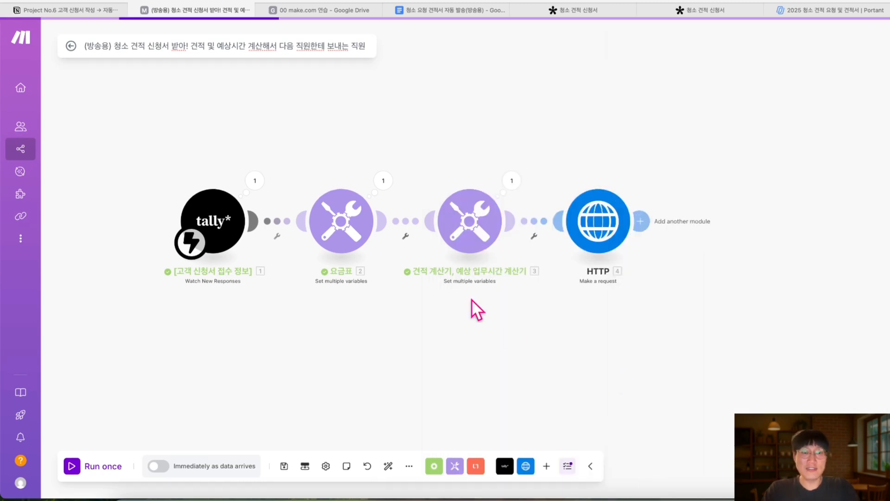
click(285, 466)
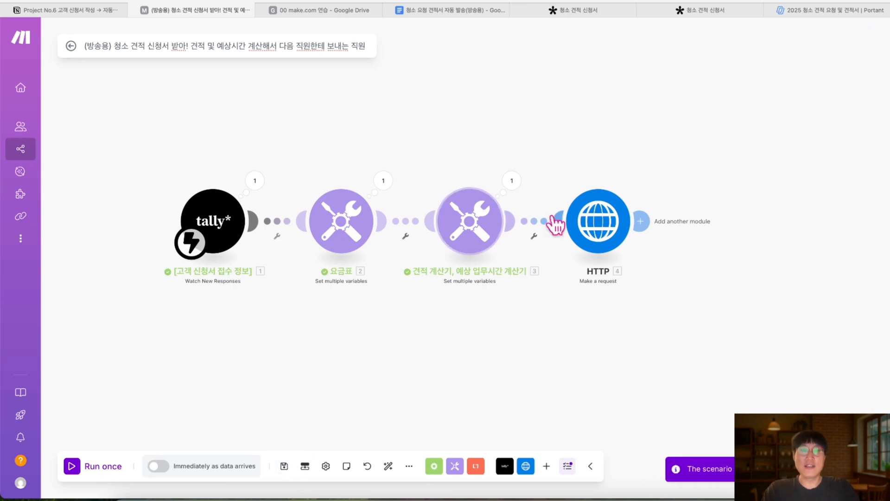
Rename the HTTP module to '두번째 문서 작성 발송 직원에게 모든 정보 보내기'
right_click(603, 212)
click(645, 268)
text(kek)
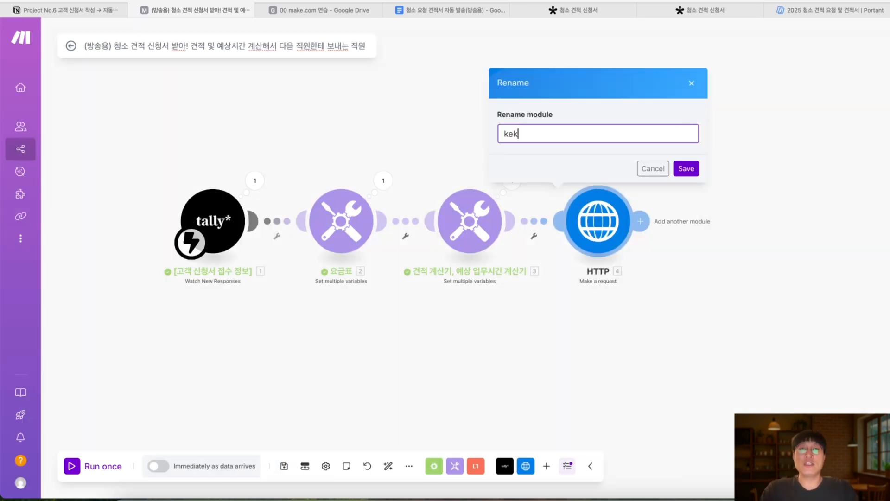
text( 잴)
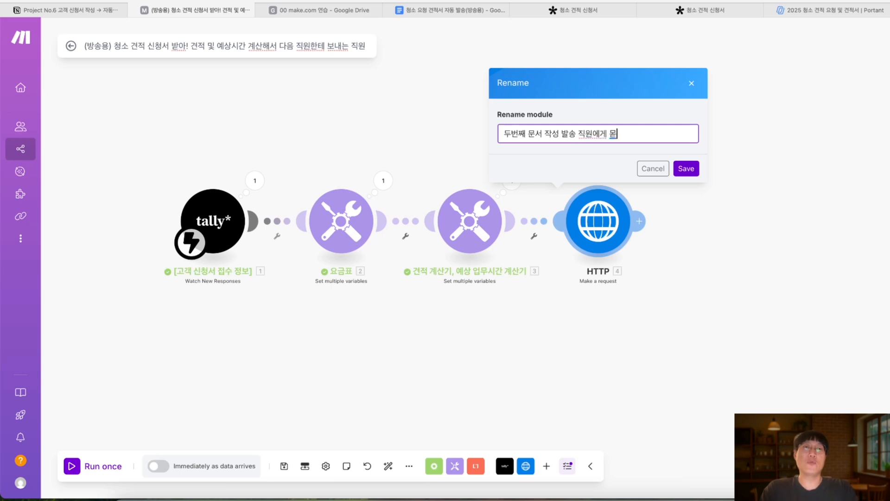
text( 작성 발송 직원에게 모든 정보 보내기)
key(Return)
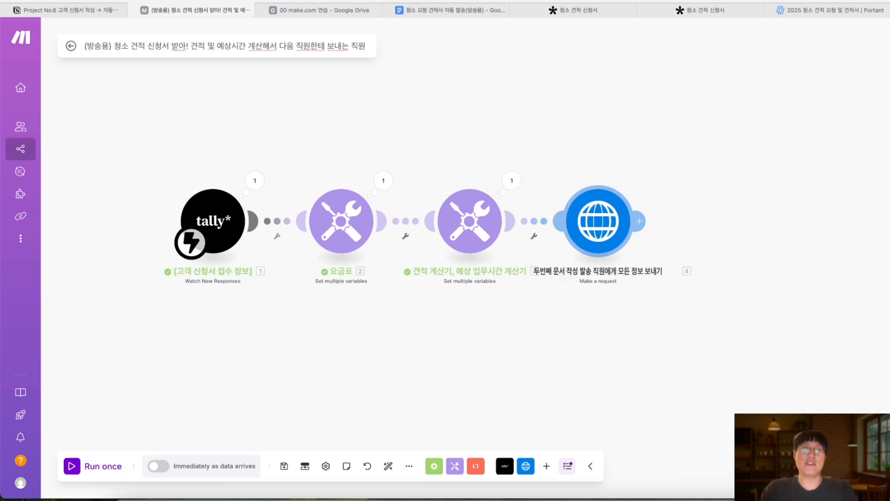
scroll(616, 310, up, 1)
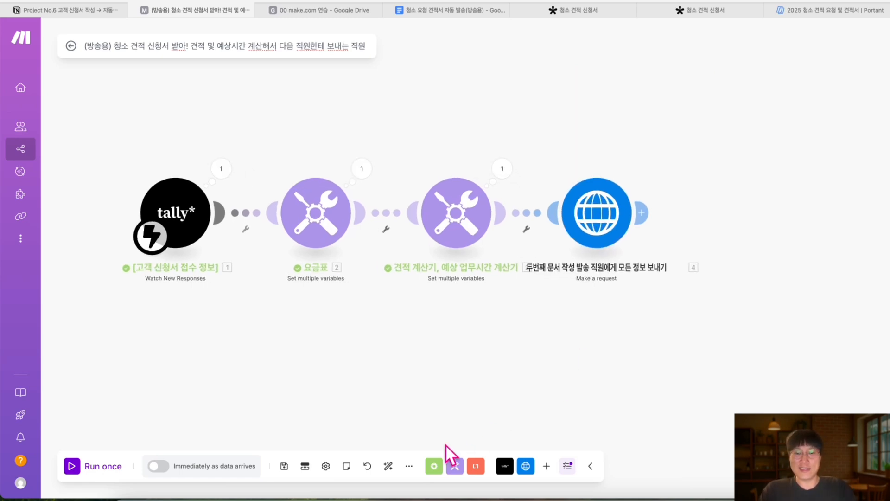
scroll(770, 250, up, 1)
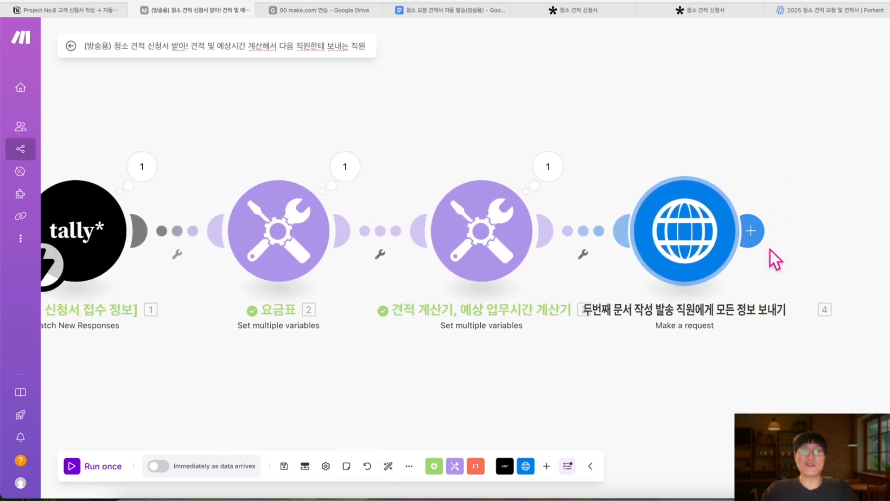
Open the HTTP module's settings and compare its request body with the Portant template's tags
click(667, 242)
scroll(703, 297, down, 5)
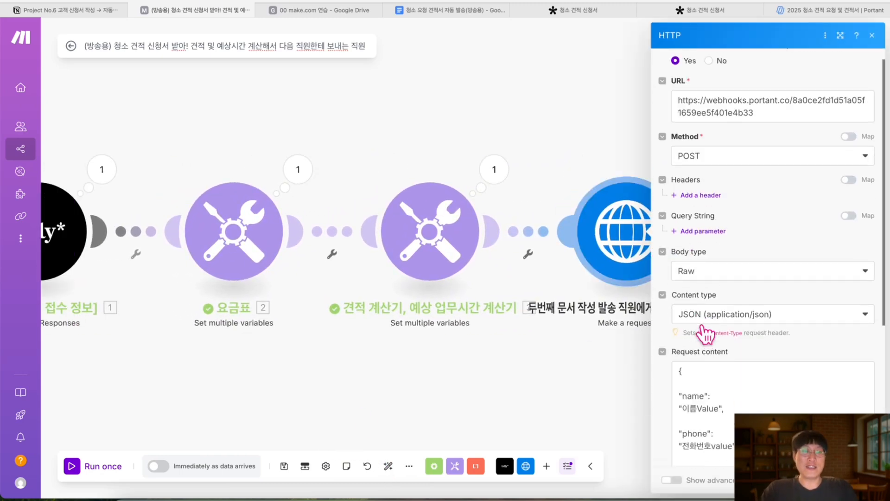
scroll(705, 334, down, 5)
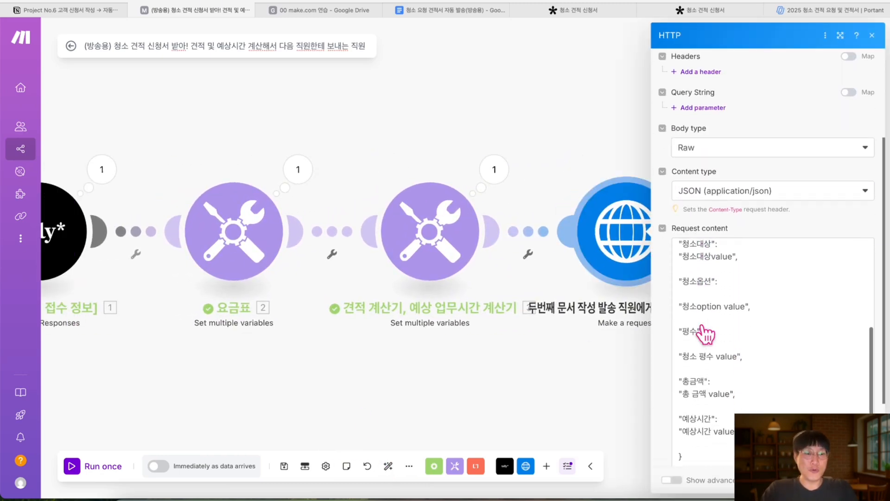
click(808, 12)
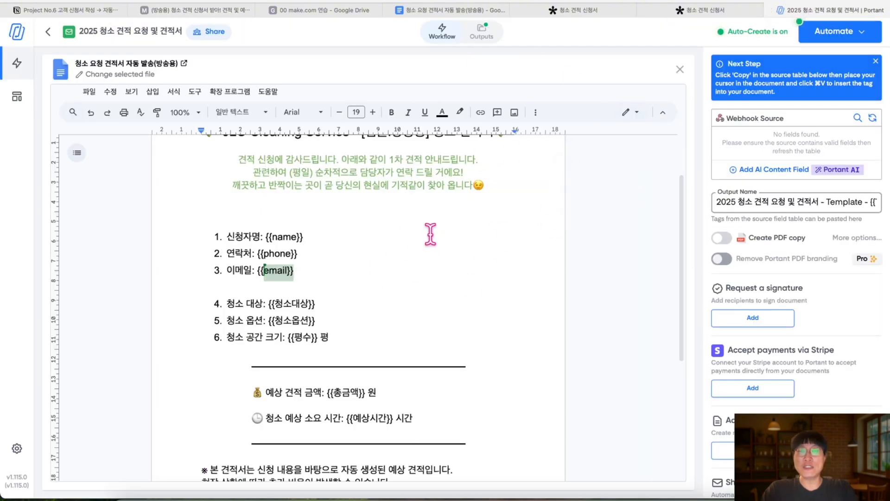
click(218, 10)
scroll(690, 219, up, 3)
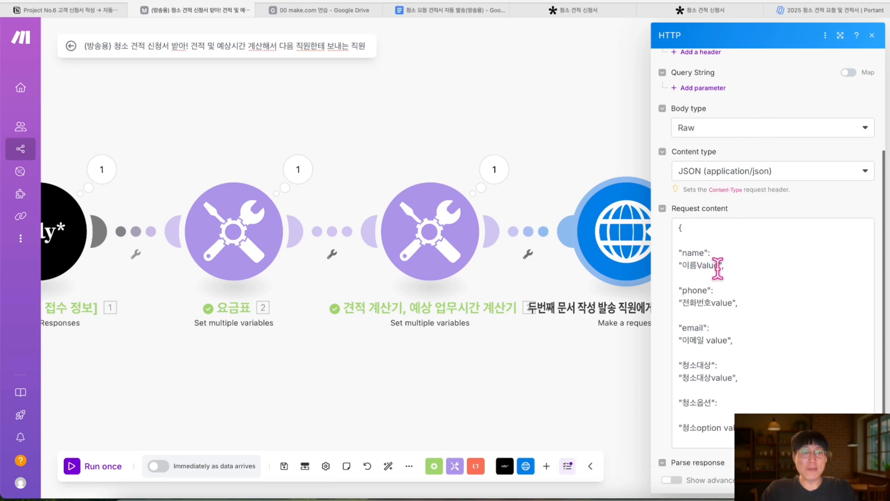
Delete the 이름Value placeholder, leaving the name value as empty quotes
click(718, 267)
drag(718, 267, 681, 269)
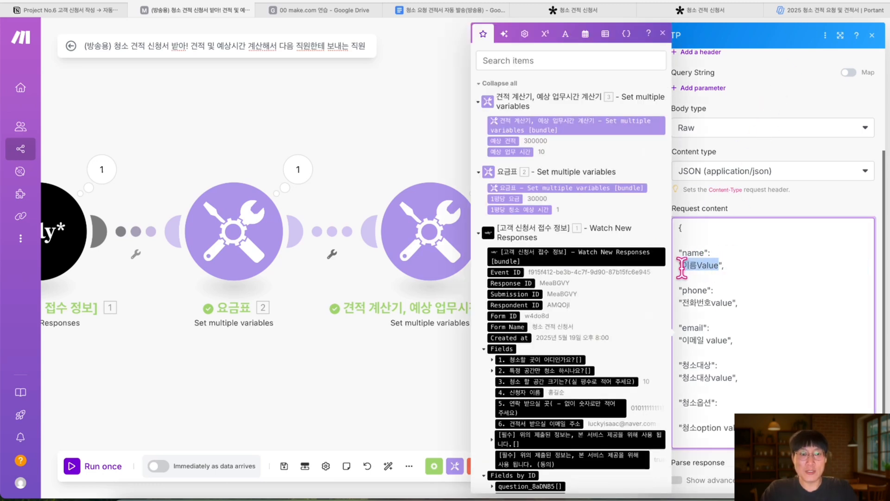
key(BackSpace)
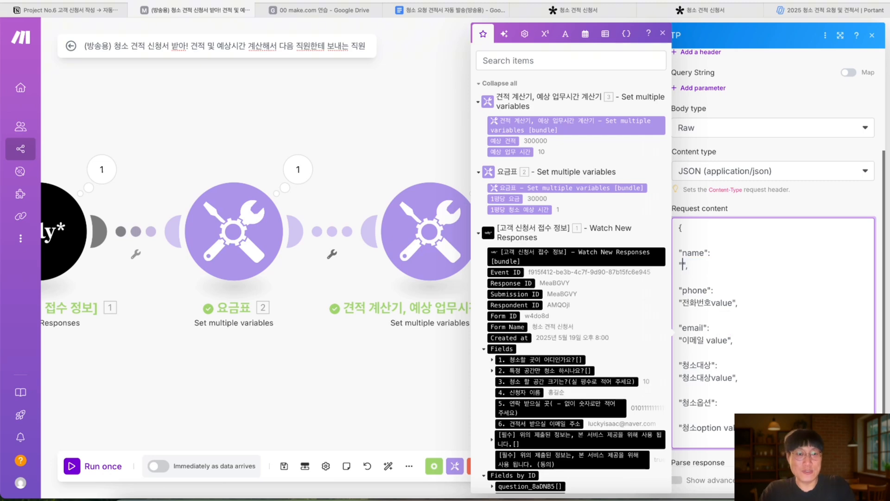
scroll(560, 319, down, 2)
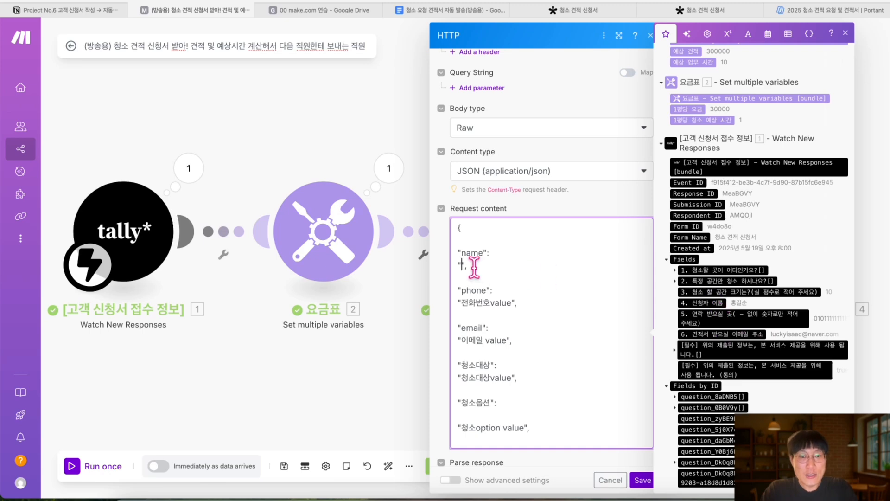
scroll(747, 393, down, 1)
scroll(747, 393, up, 3)
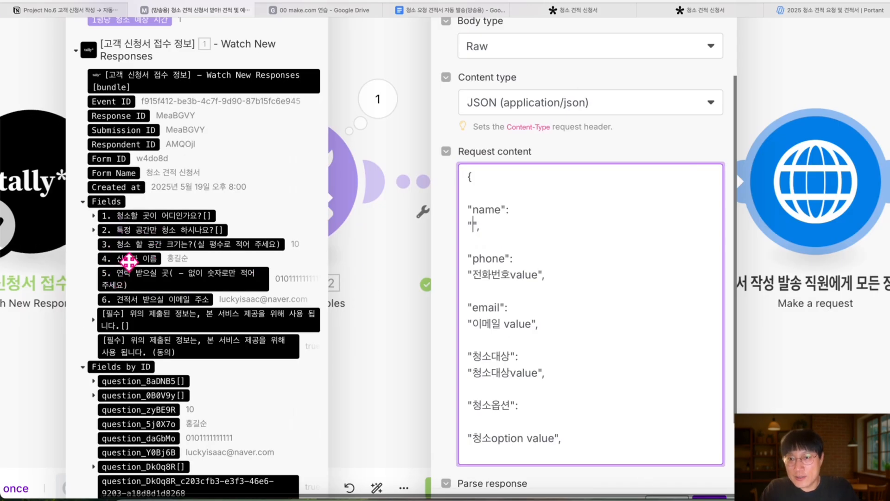
Map the Tally '4. 신청자 이름' field into the request body's name value
click(141, 260)
mouse_move(143, 260)
mouse_down()
mouse_move(424, 215)
mouse_move(473, 228)
mouse_up()
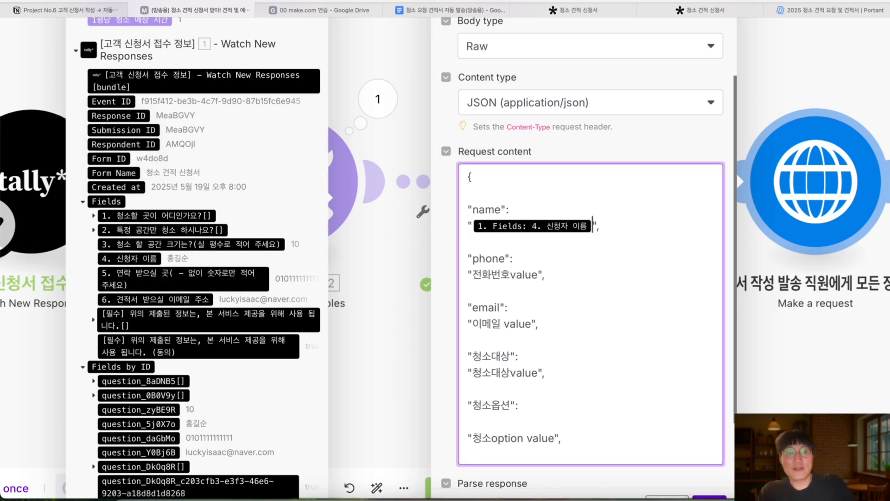
key(ctrl+z)
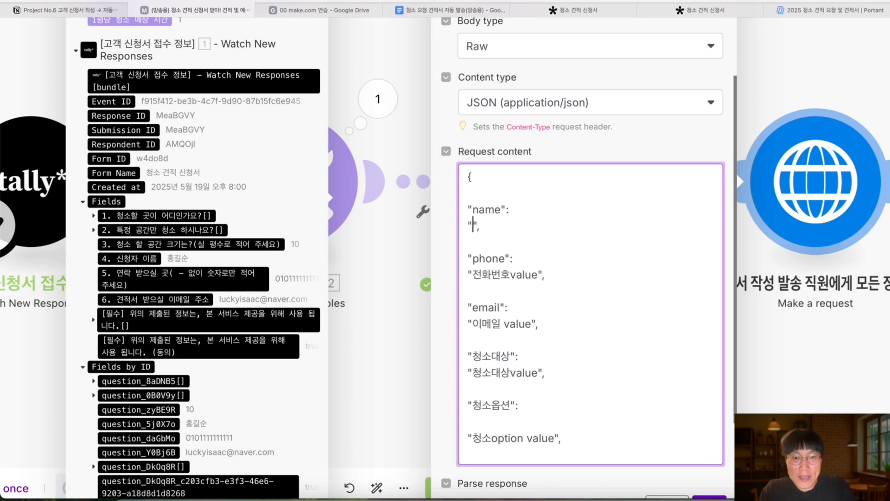
click(150, 260)
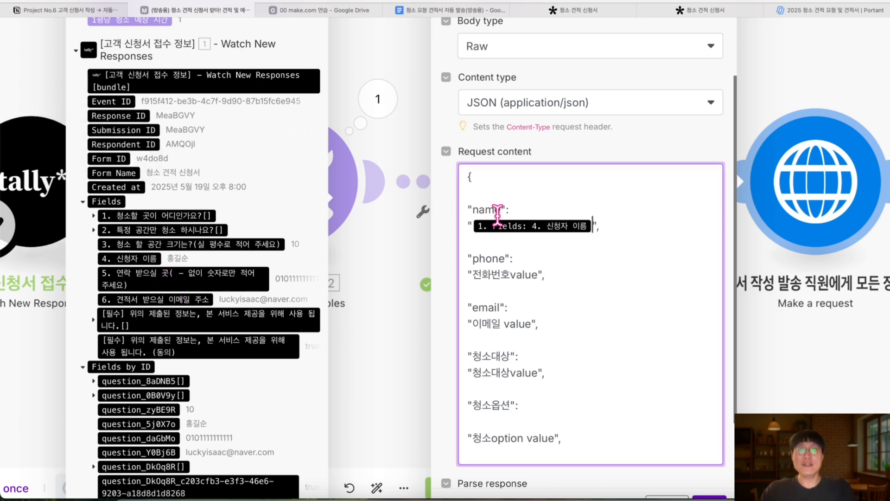
scroll(494, 198, up, 1)
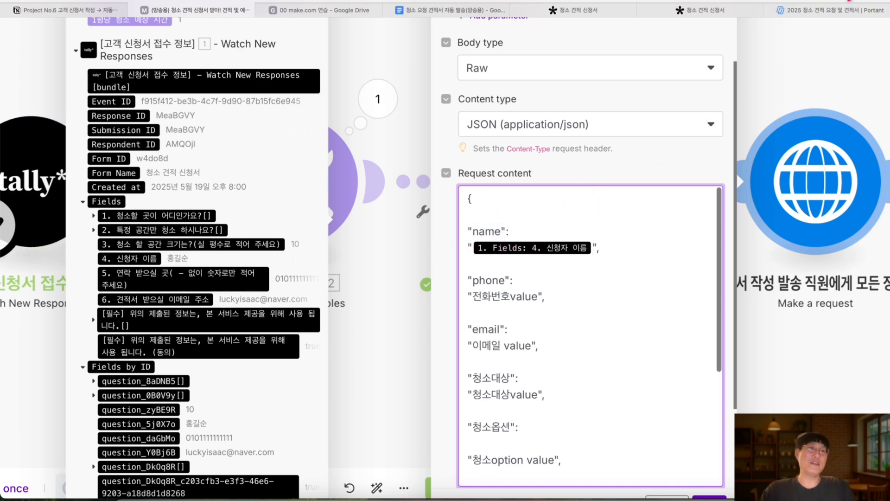
Map the '5. 연락 받으실 곳' contact number into phone and select the email placeholder
click(816, 9)
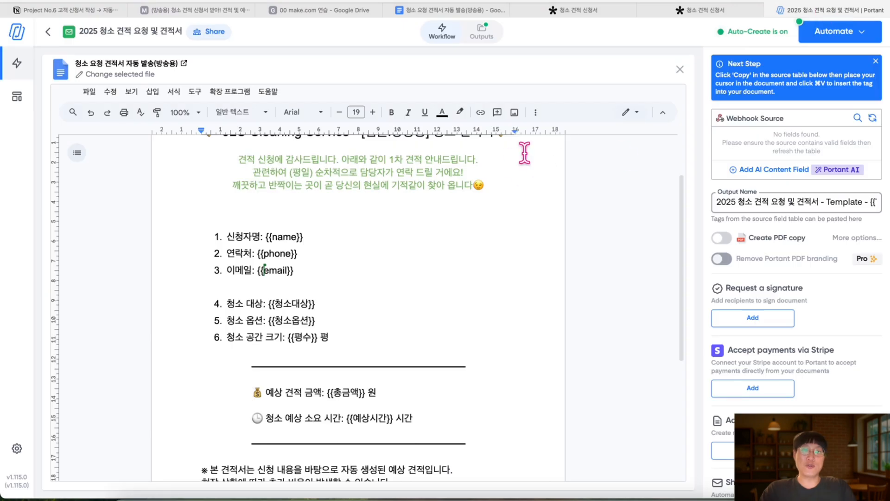
click(195, 12)
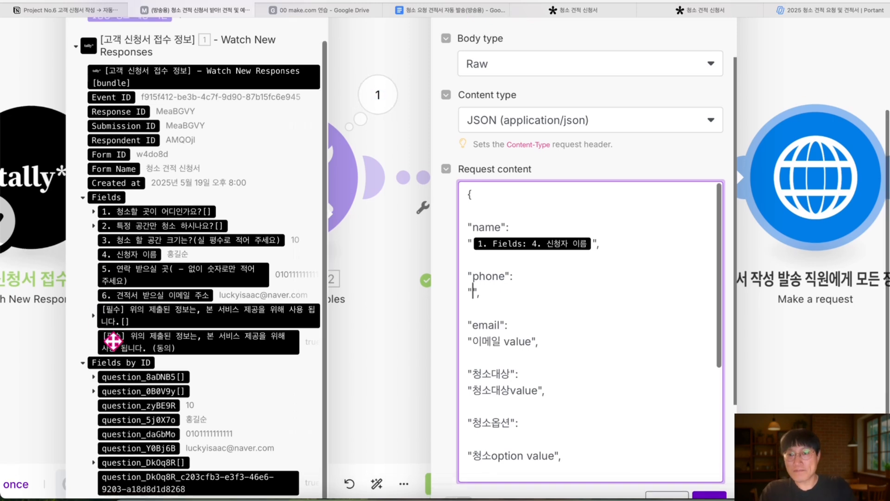
scroll(98, 273, down, 1)
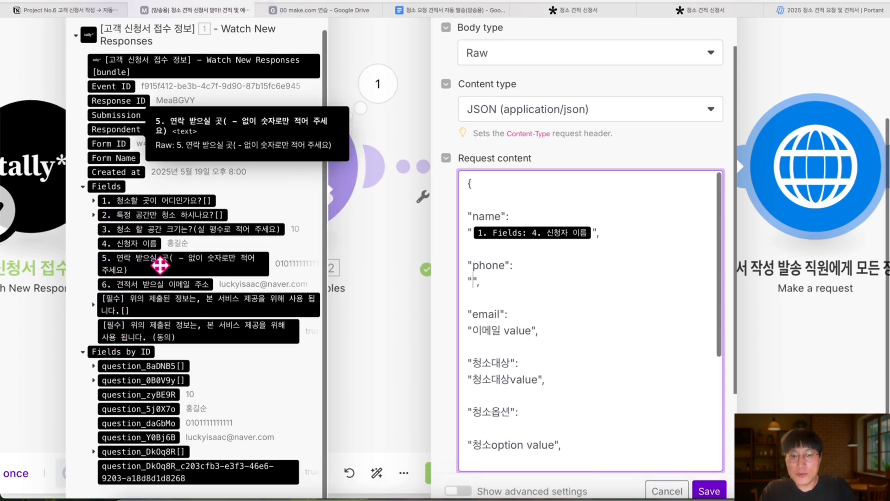
click(234, 255)
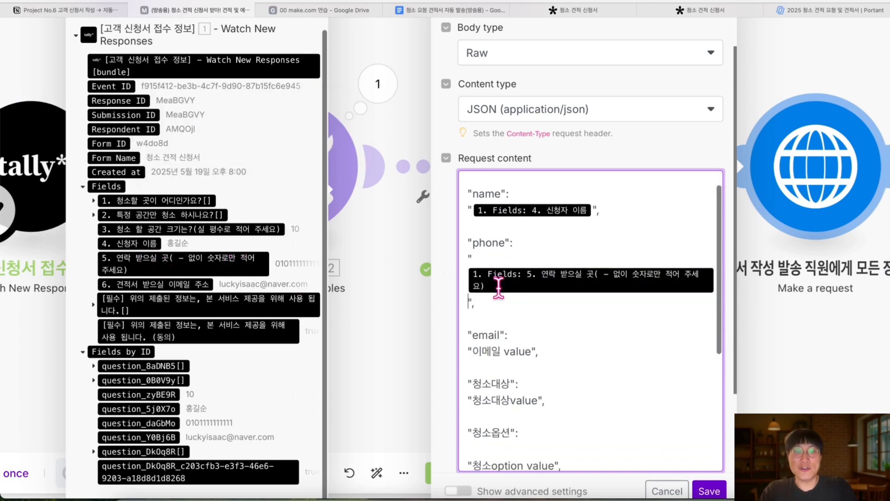
scroll(497, 283, down, 3)
drag(530, 263, 472, 264)
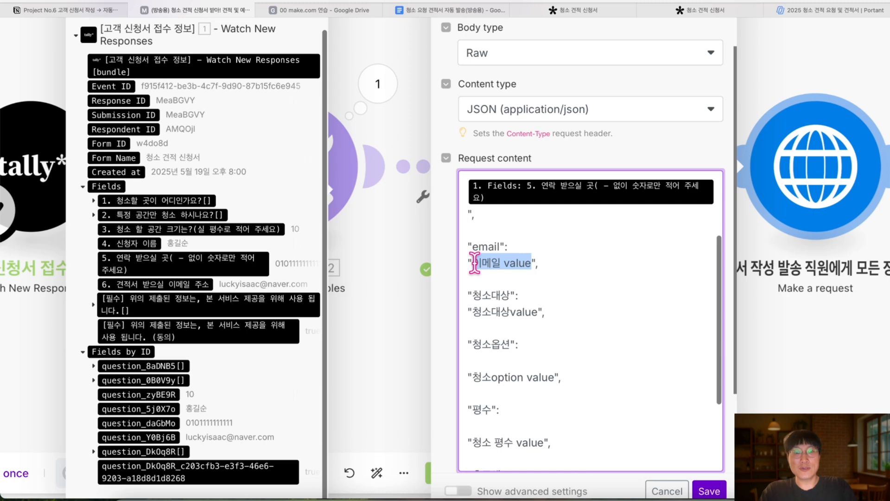
Map the estimate email field into email and the cleaning location answer into 청소대상
key(BackSpace)
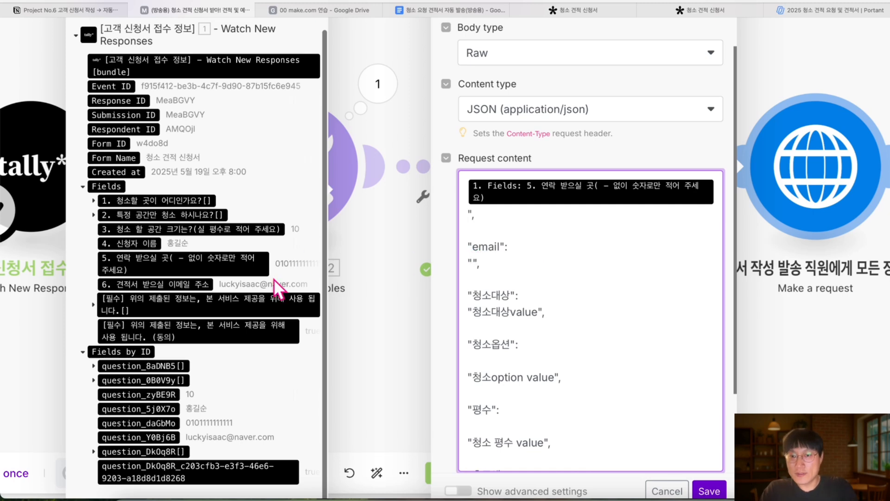
click(176, 285)
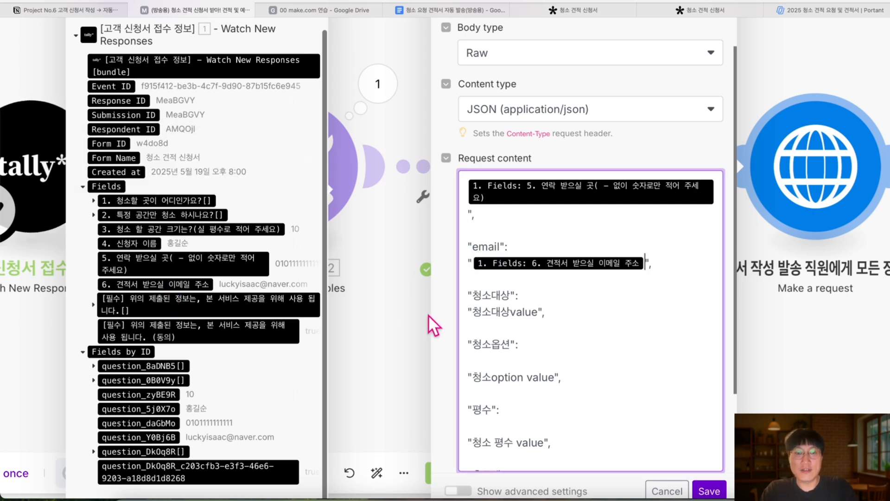
drag(537, 311, 484, 317)
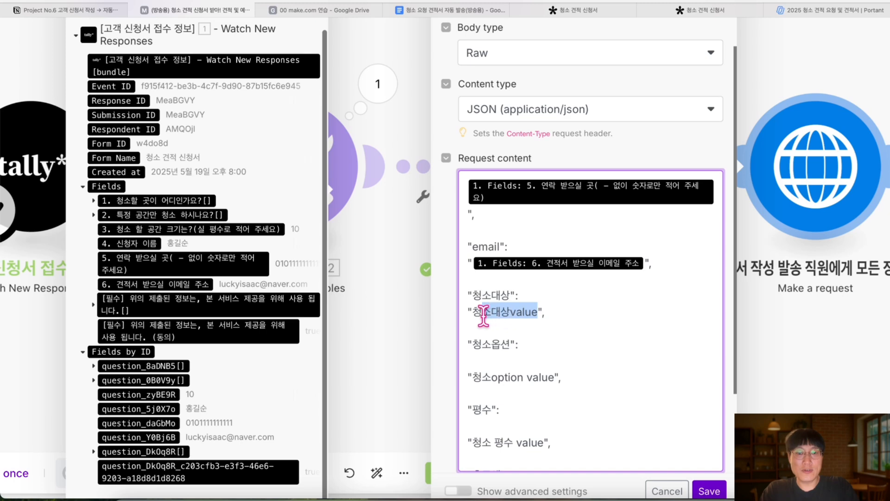
key(BackSpace)
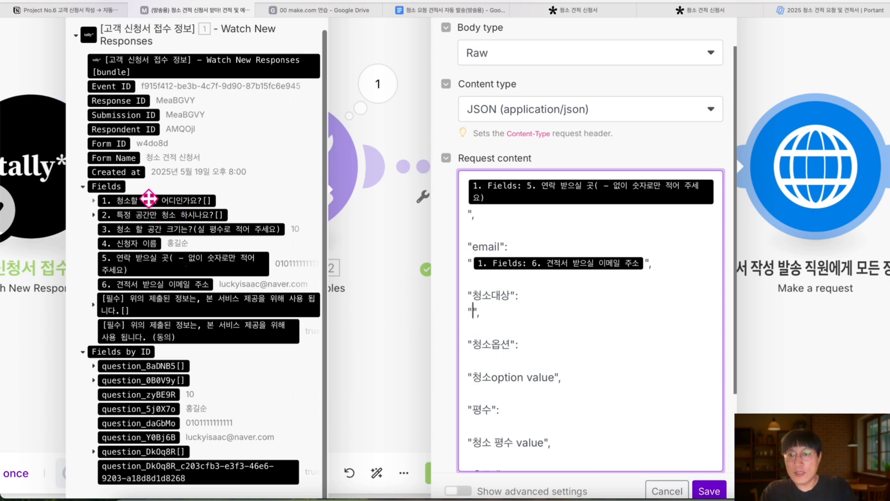
click(94, 200)
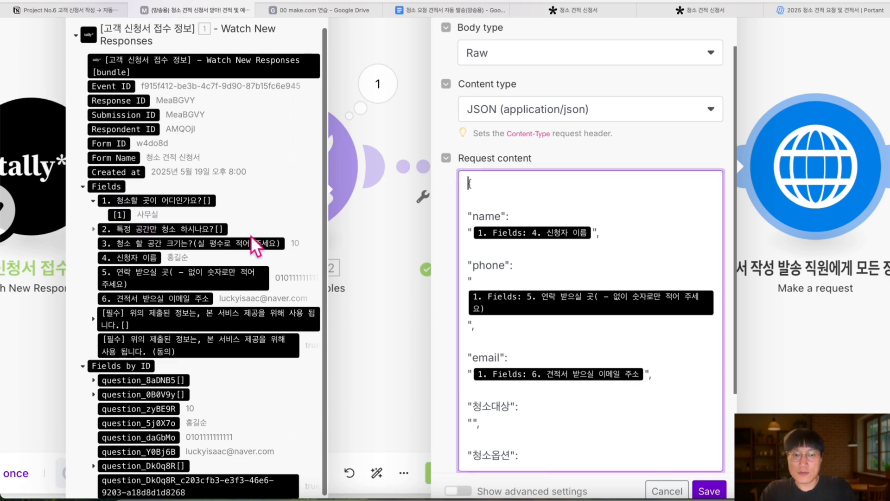
click(473, 425)
click(133, 215)
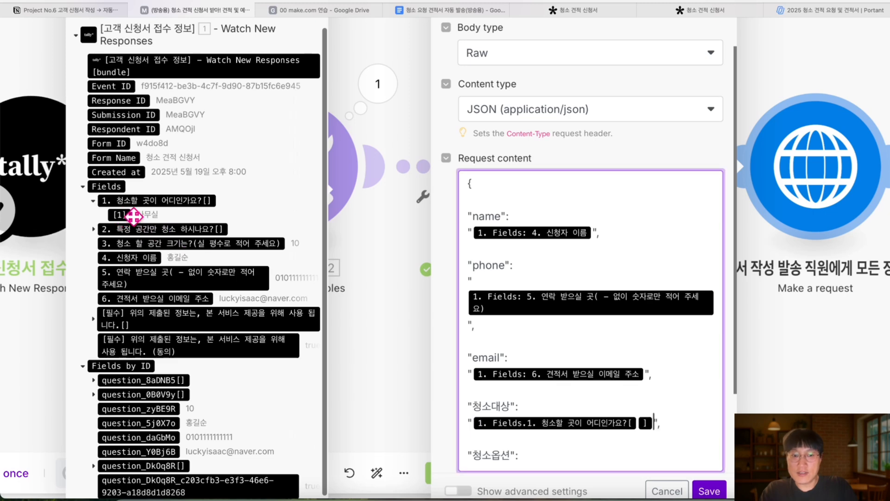
scroll(576, 417, down, 4)
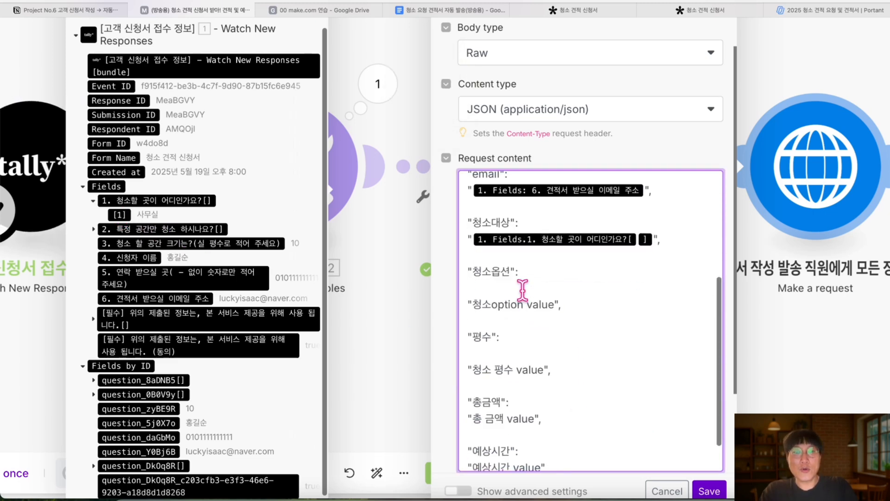
Replace the 청소옵션 placeholder with the Tally specific-area answer
drag(553, 304, 471, 304)
key(BackSpace)
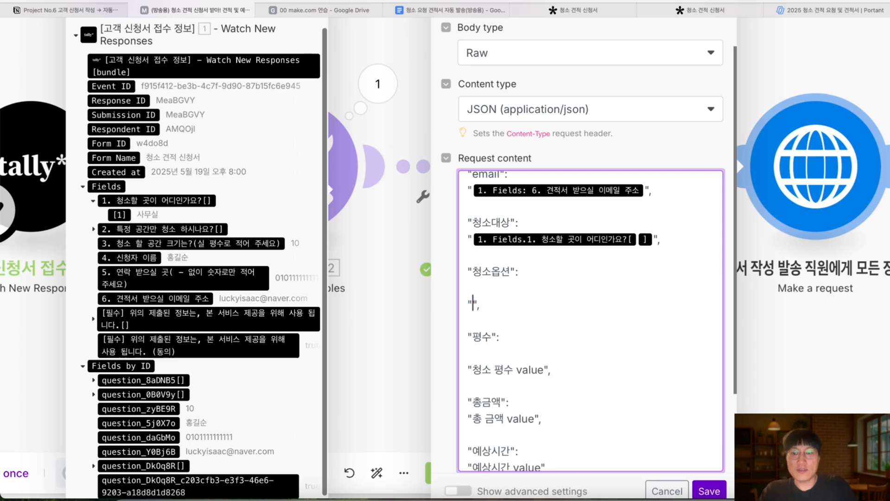
click(93, 230)
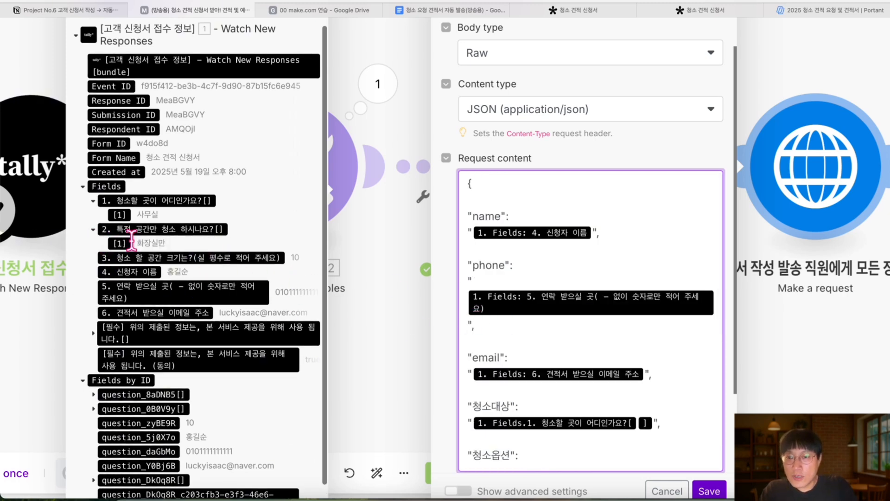
scroll(580, 353, down, 3)
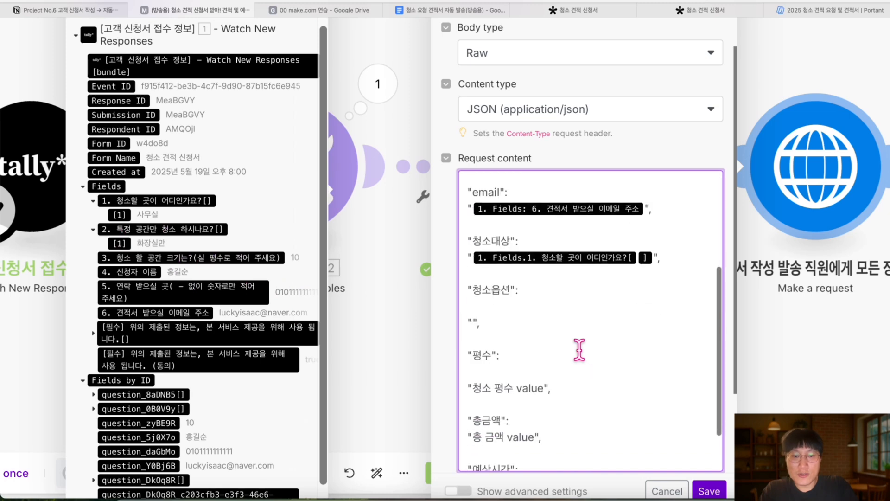
click(473, 319)
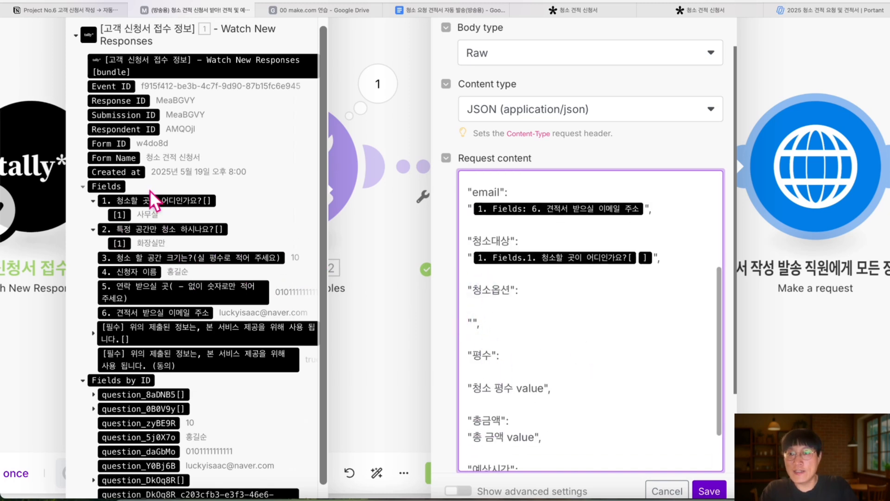
click(114, 231)
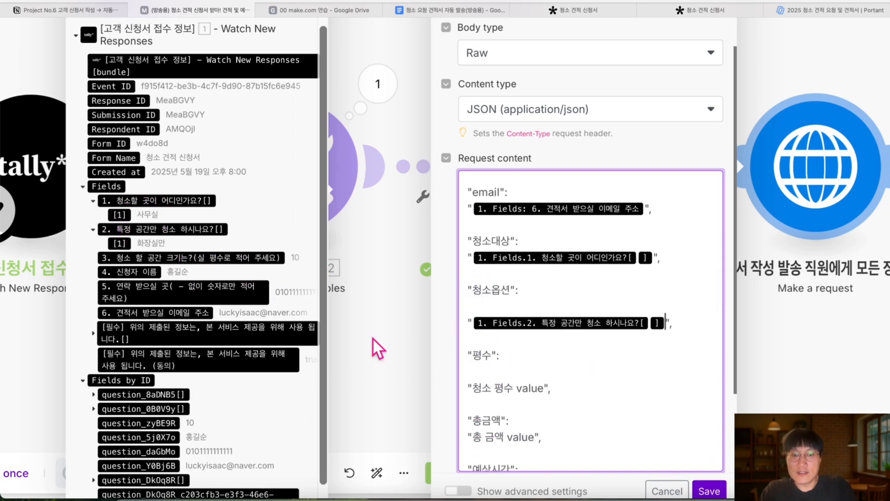
Replace the 평수 placeholder with the '3. 청소 할 공간 크기는?' space-size answer
click(529, 372)
key(BackSpace)
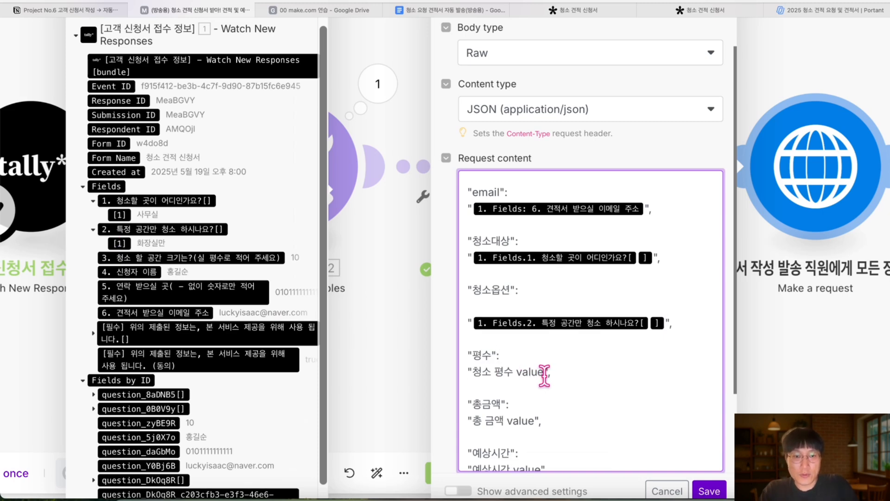
drag(543, 372, 480, 370)
key(BackSpace)
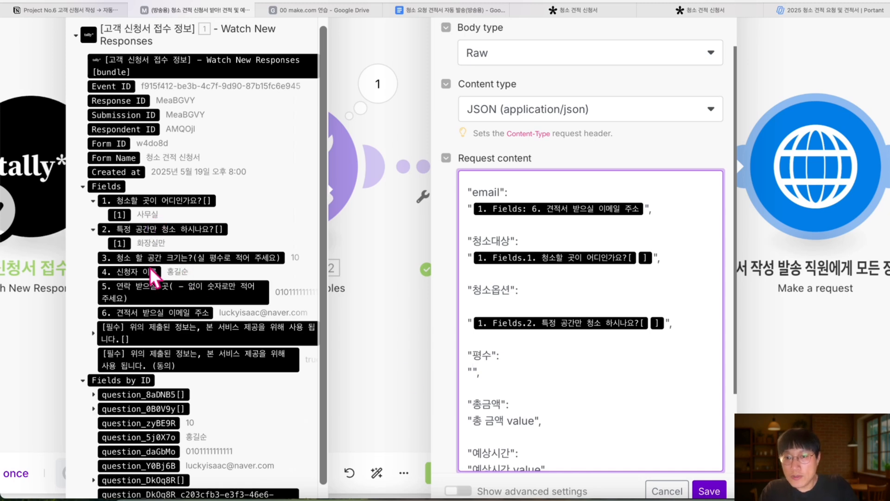
click(189, 258)
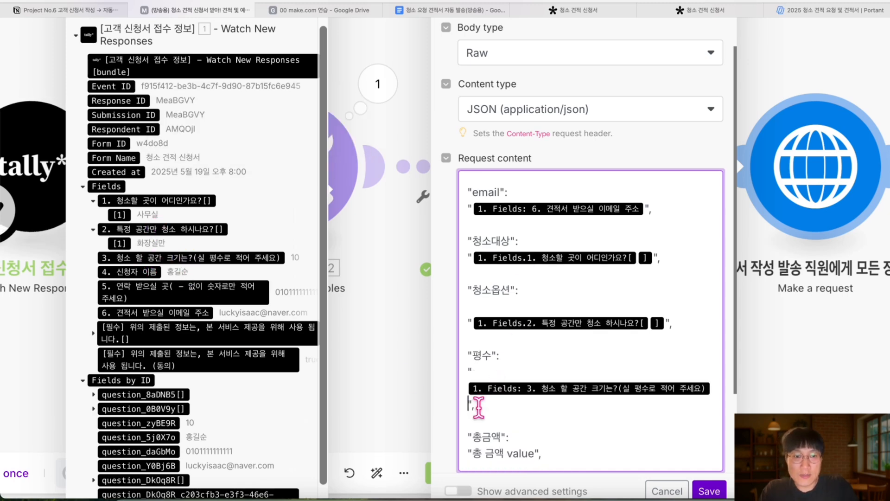
click(500, 371)
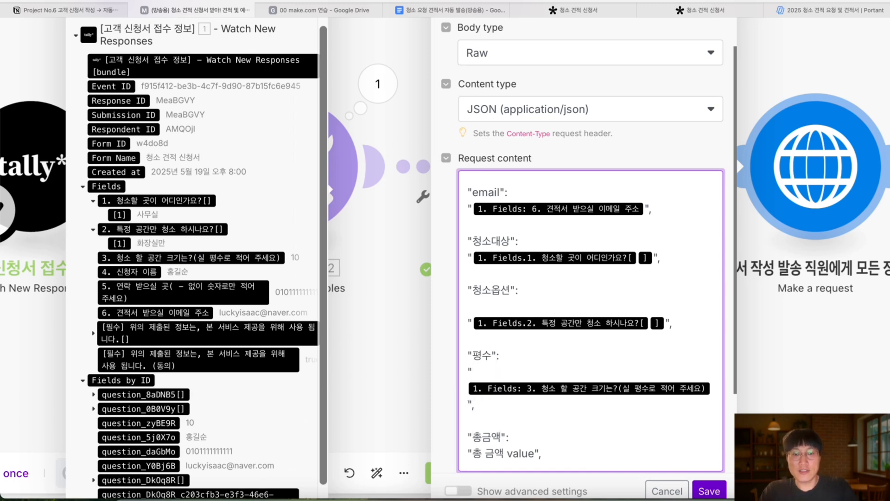
Select and clear the 총 금액 value placeholder text
scroll(506, 368, down, 2)
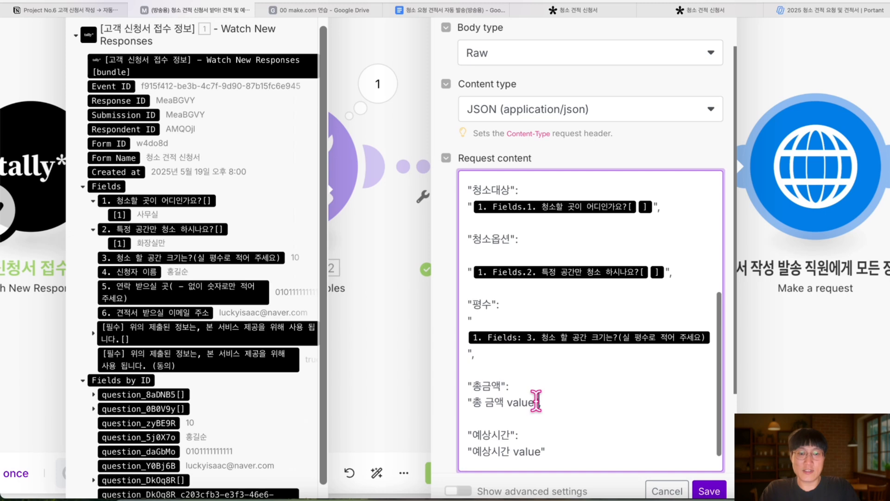
drag(541, 402, 476, 401)
key(Right)
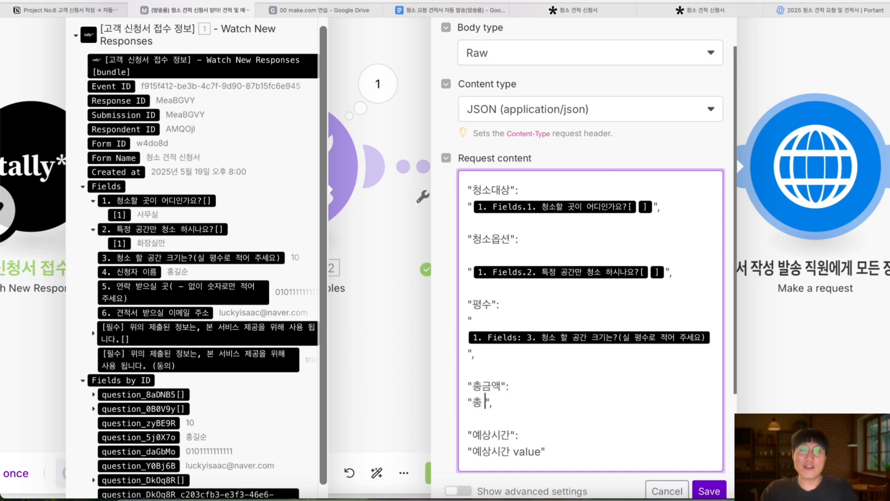
scroll(245, 312, up, 8)
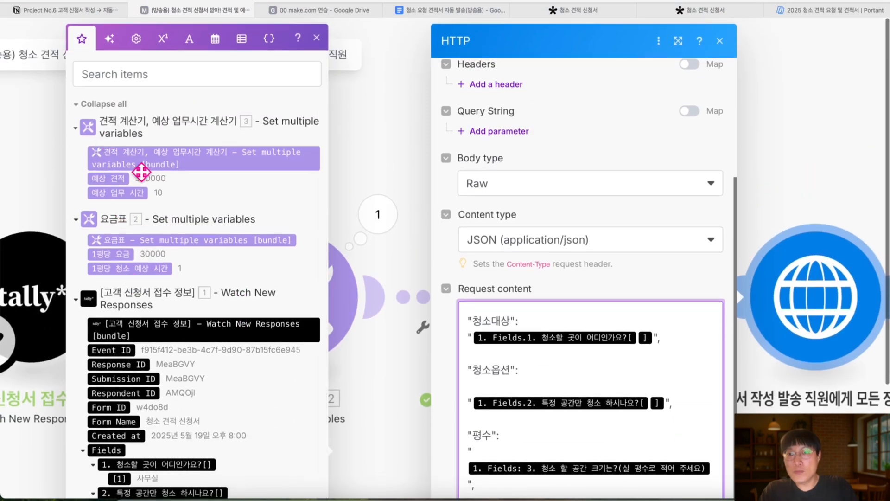
Map 예상 견적 into 총금액 and 예상 업무 시간 into 예상시간, then save the HTTP settings
scroll(443, 266, down, 3)
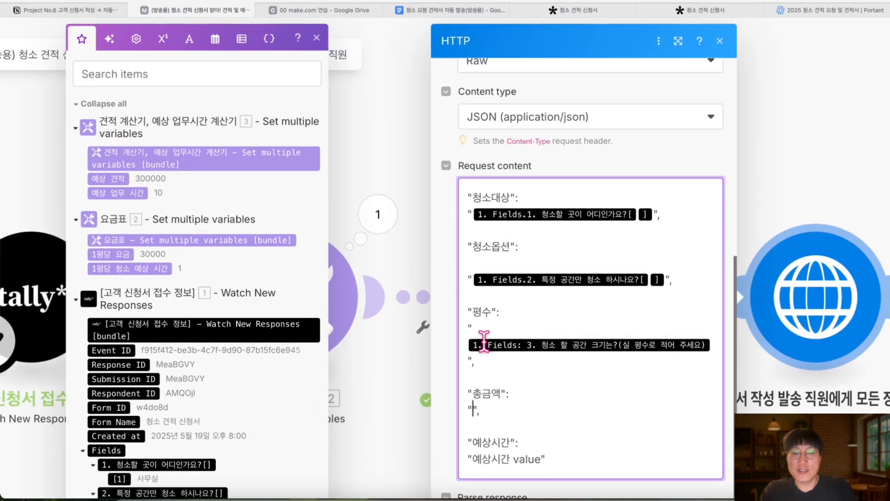
click(111, 177)
drag(111, 179, 505, 399)
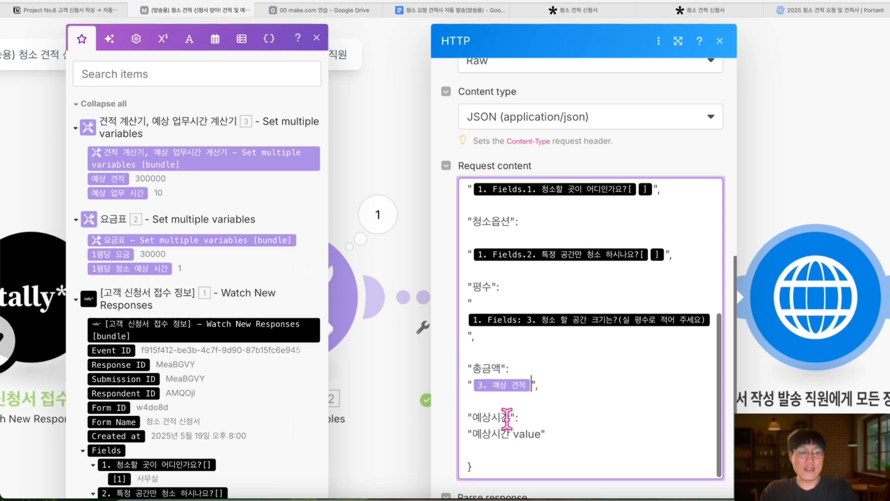
drag(541, 432, 475, 436)
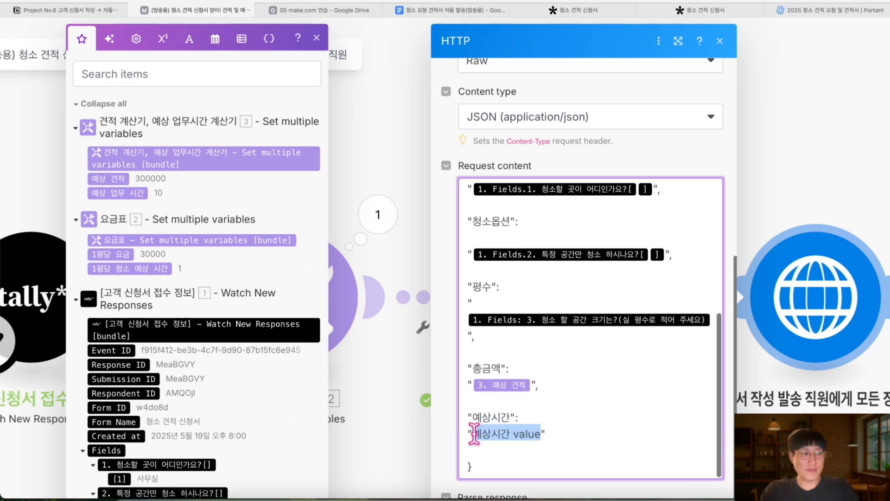
key(BackSpace)
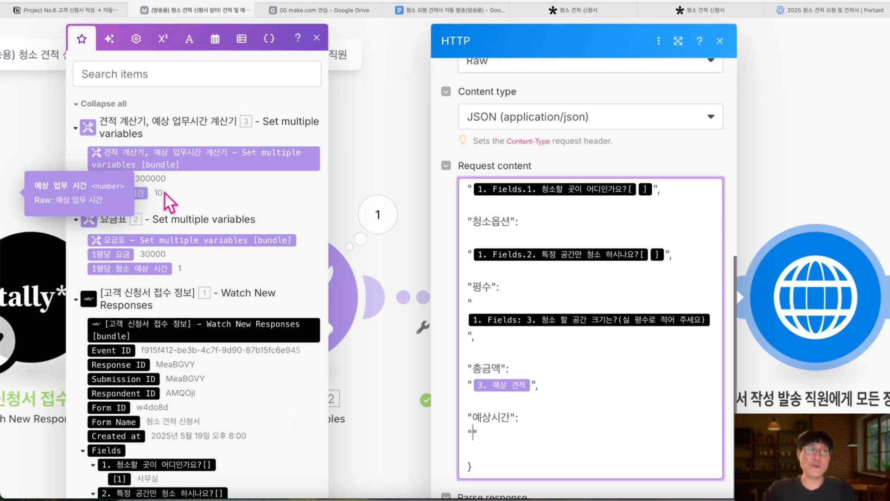
click(139, 192)
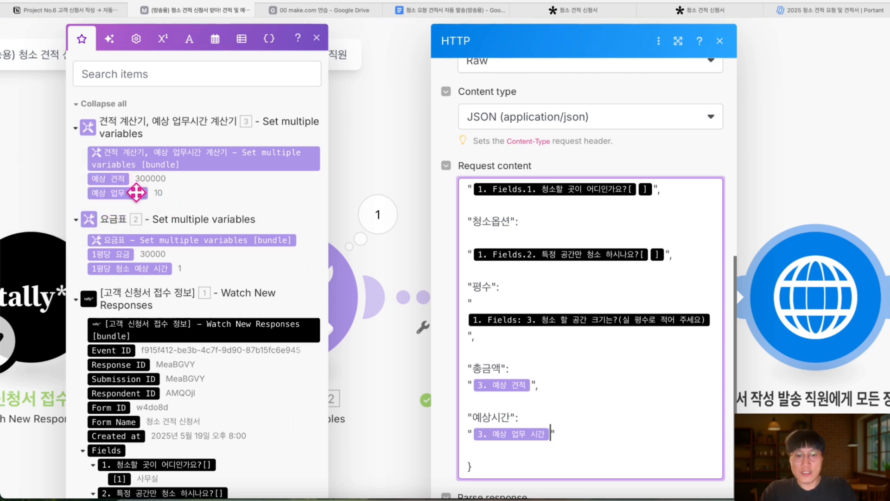
scroll(571, 280, up, 3)
scroll(571, 283, down, 5)
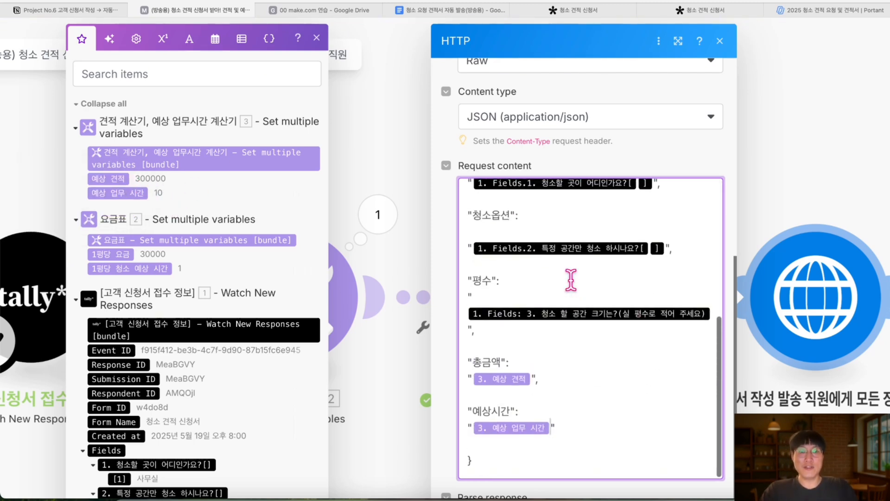
scroll(630, 209, down, 4)
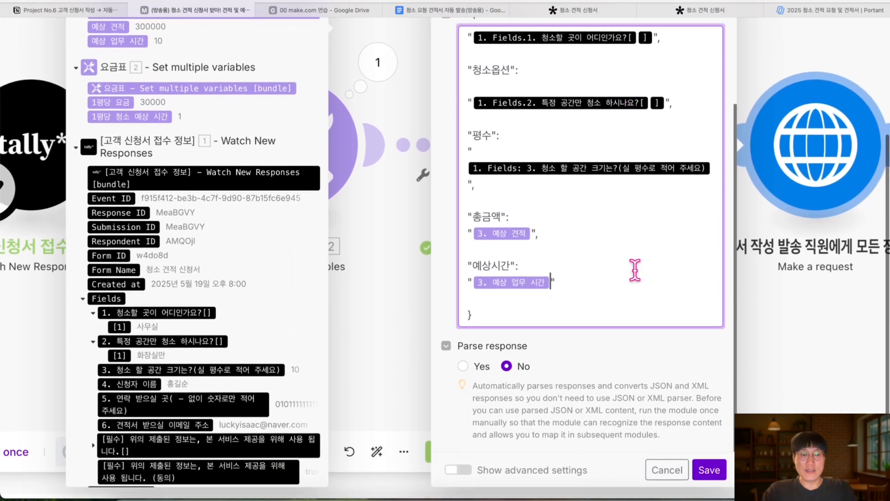
click(709, 473)
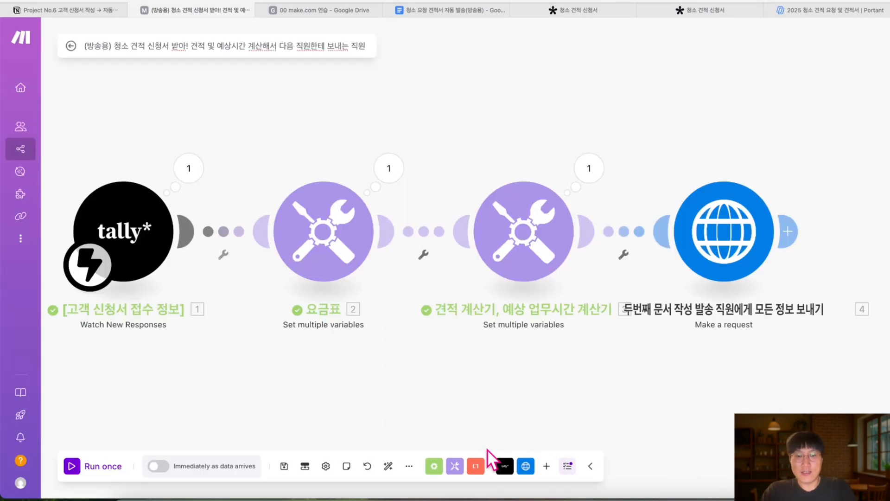
Save the four-module scenario and start Run once to await a new Tally submission
click(291, 466)
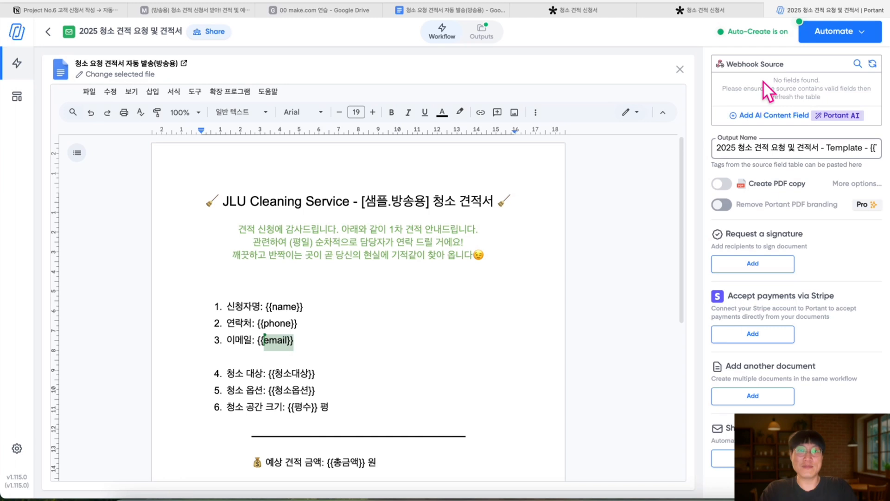
click(206, 9)
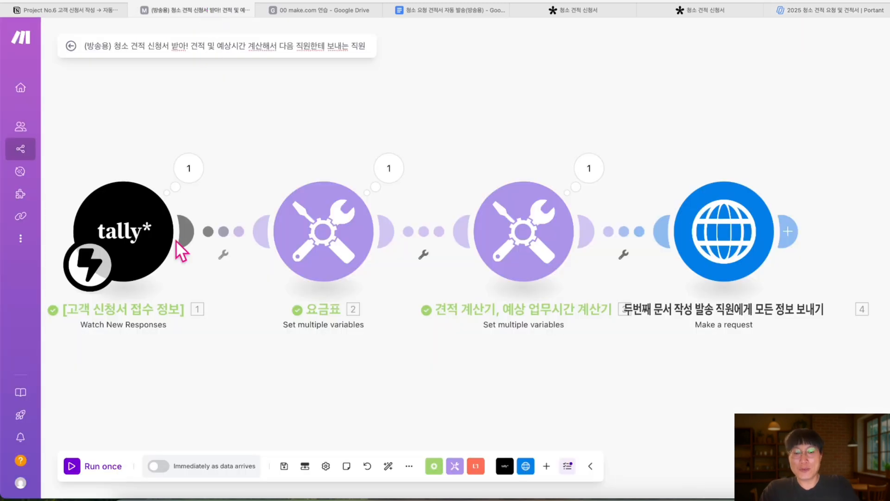
click(74, 466)
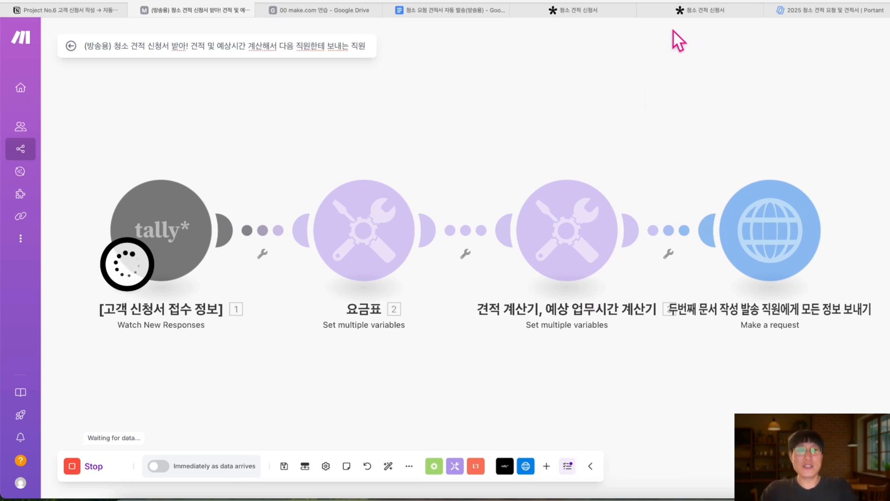
Close the old cleaning form tabs and copy the Tally form link from Notes
click(644, 10)
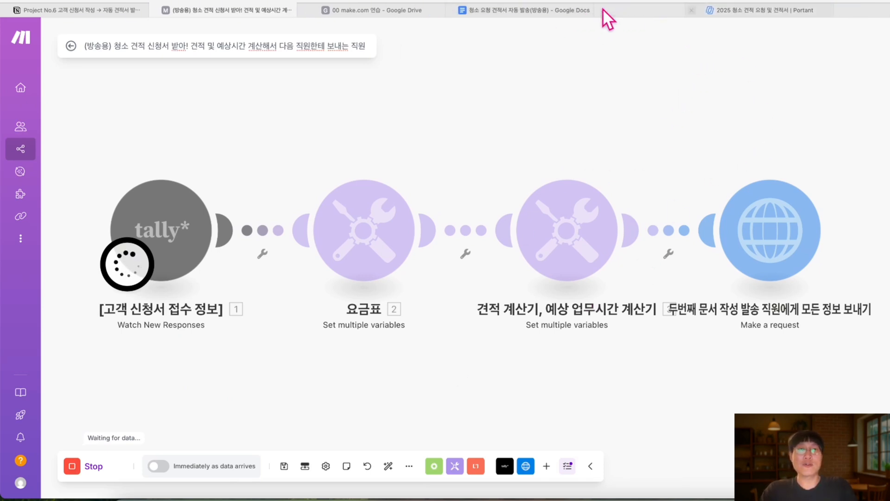
click(604, 10)
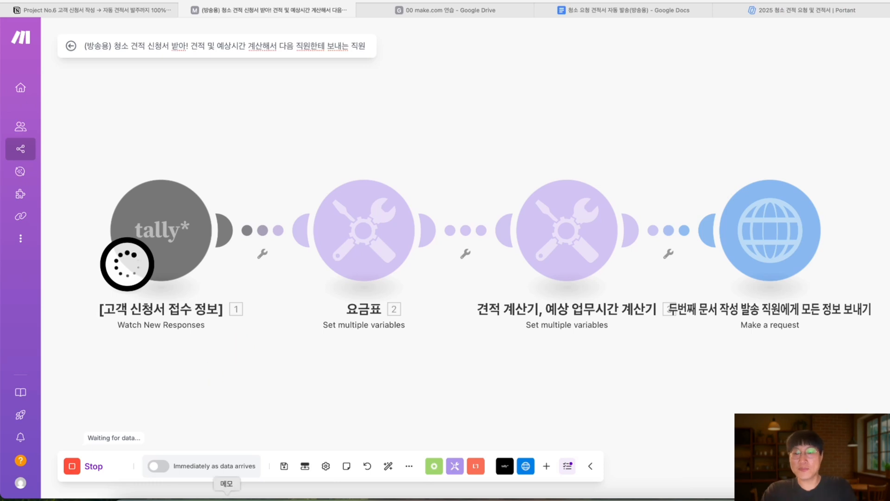
click(227, 496)
click(559, 79)
scroll(563, 76, up, 3)
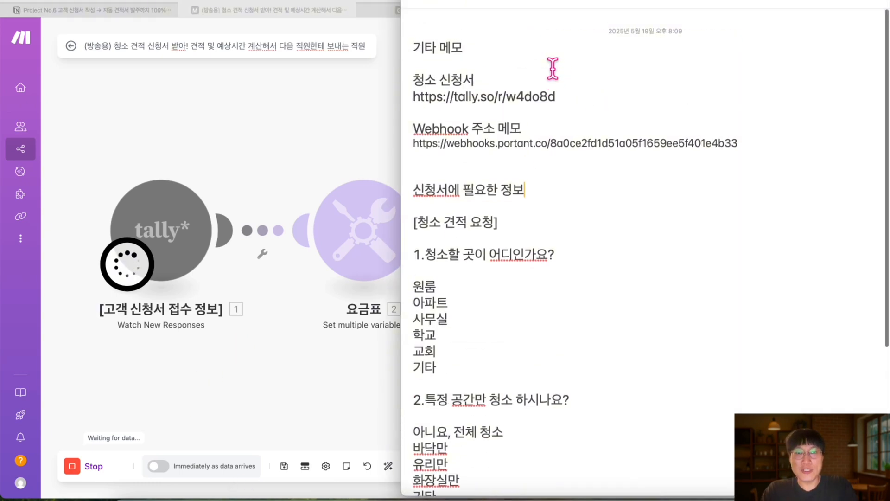
drag(565, 77, 412, 78)
key(super+c)
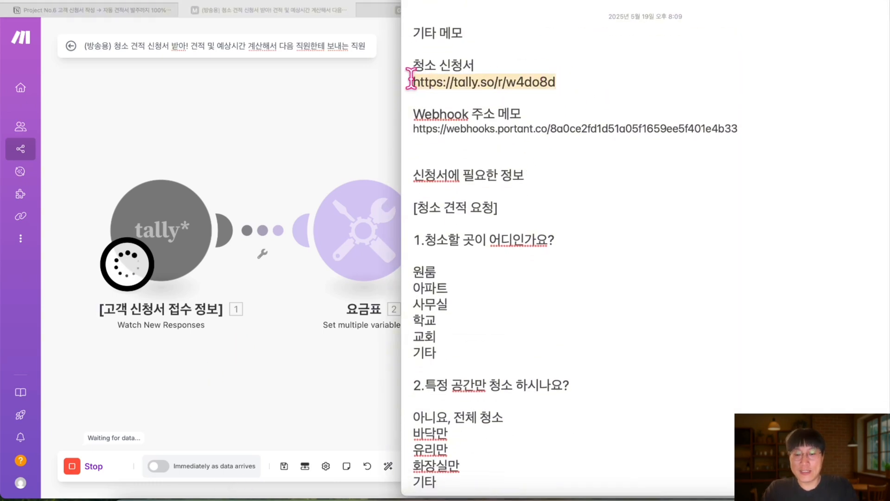
click(318, 109)
click(854, 0)
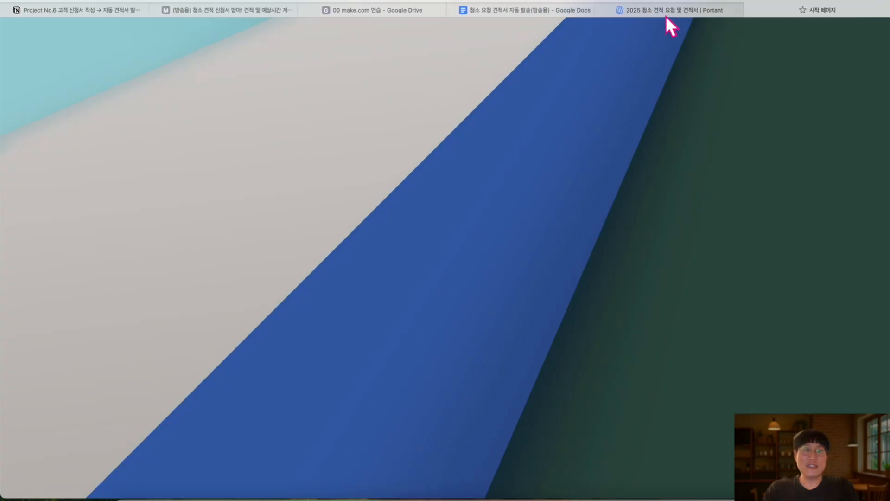
click(511, 1)
key(super+v)
key(Return)
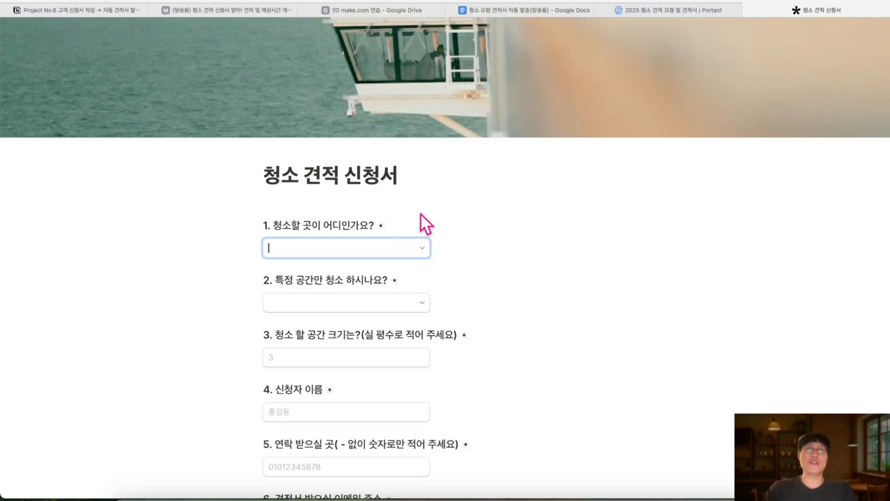
click(199, 10)
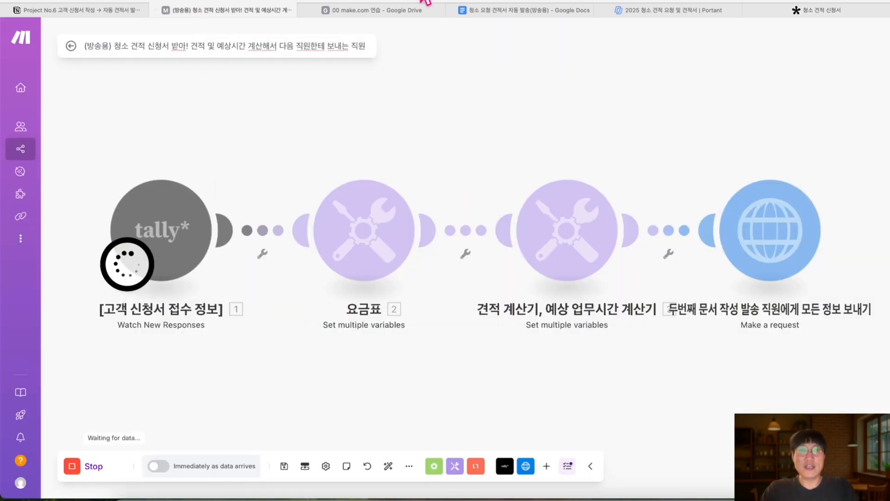
click(645, 10)
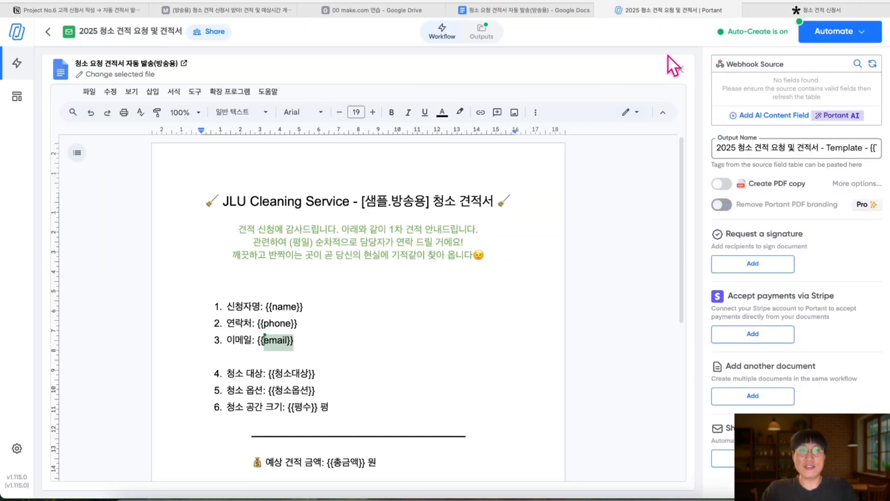
Check Portant's webhook source and Create Document template, then bring up the 청소 견적 신청서 form
click(441, 39)
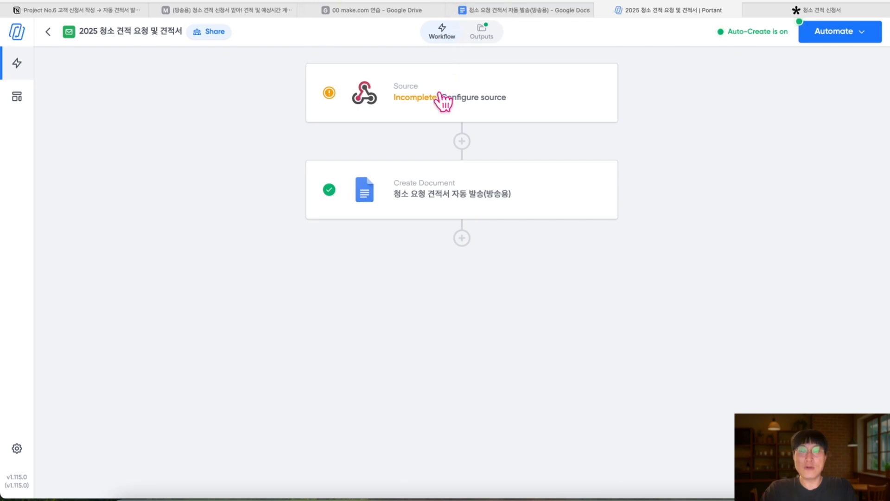
click(464, 98)
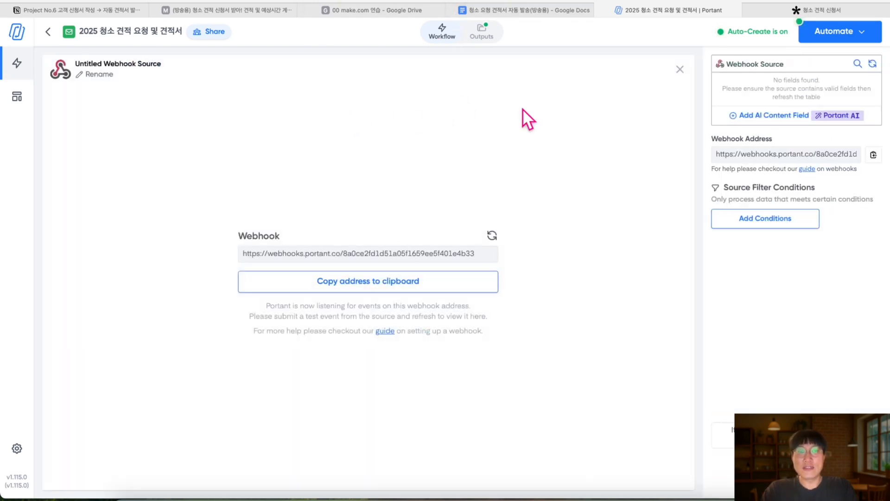
click(439, 39)
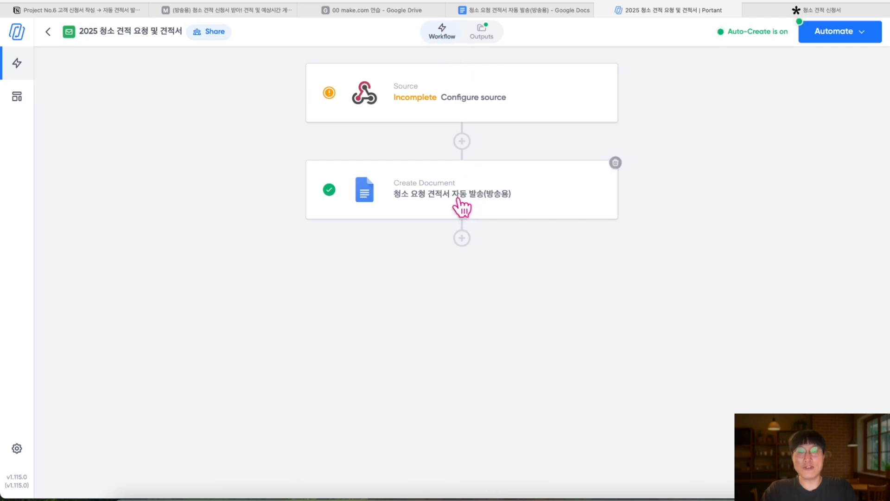
click(461, 205)
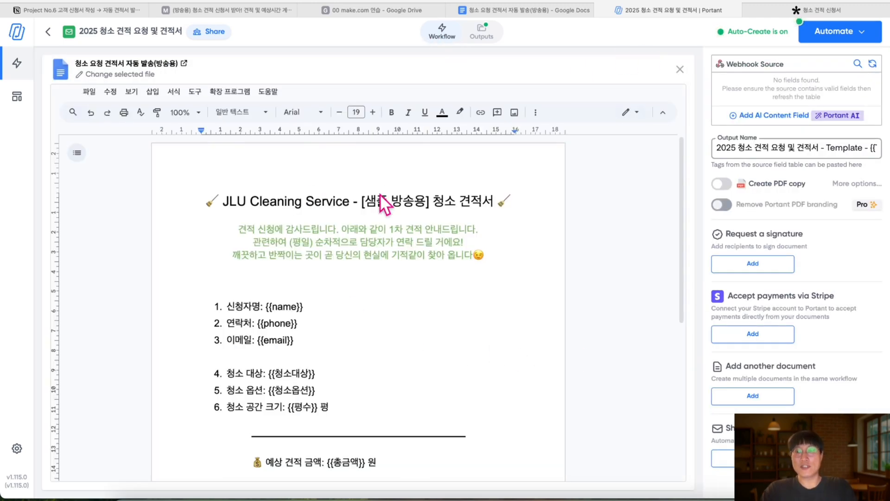
click(185, 8)
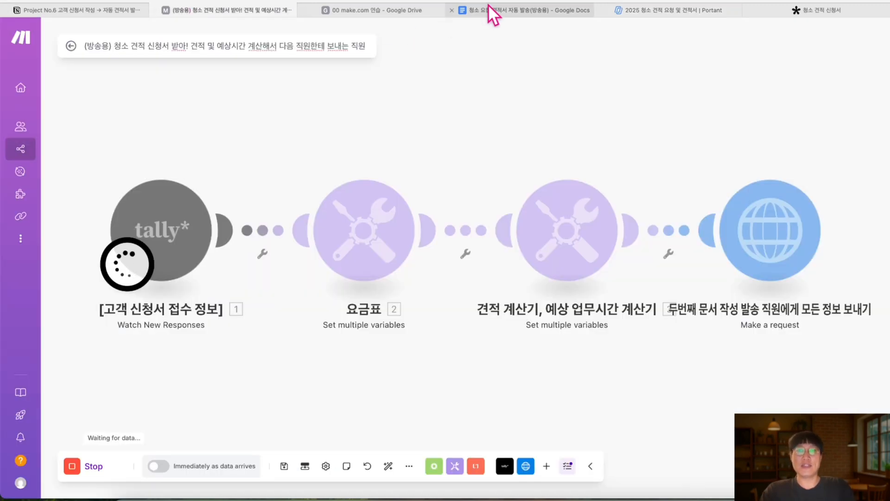
click(628, 11)
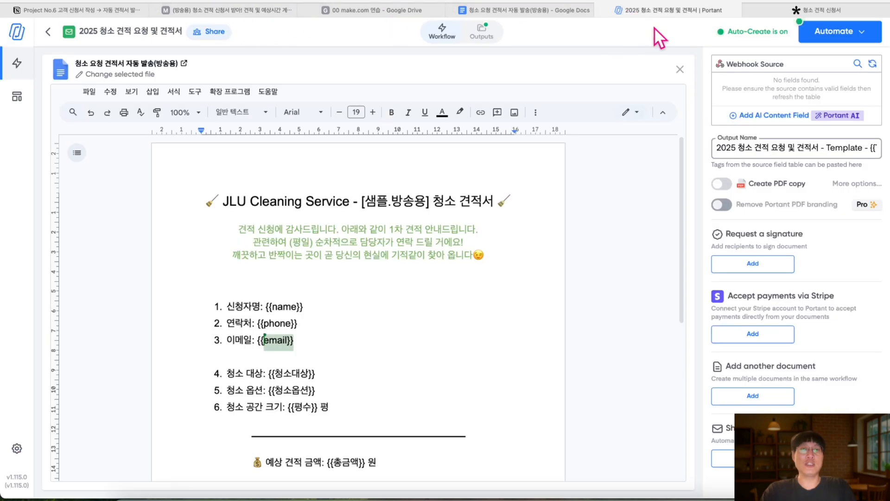
click(786, 10)
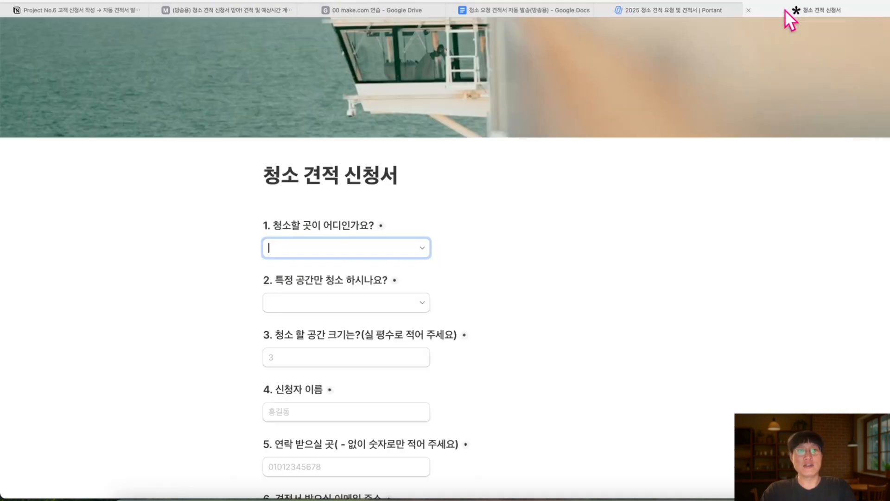
Choose 학교 as the place to clean and 바닥만 for the specific area
click(421, 255)
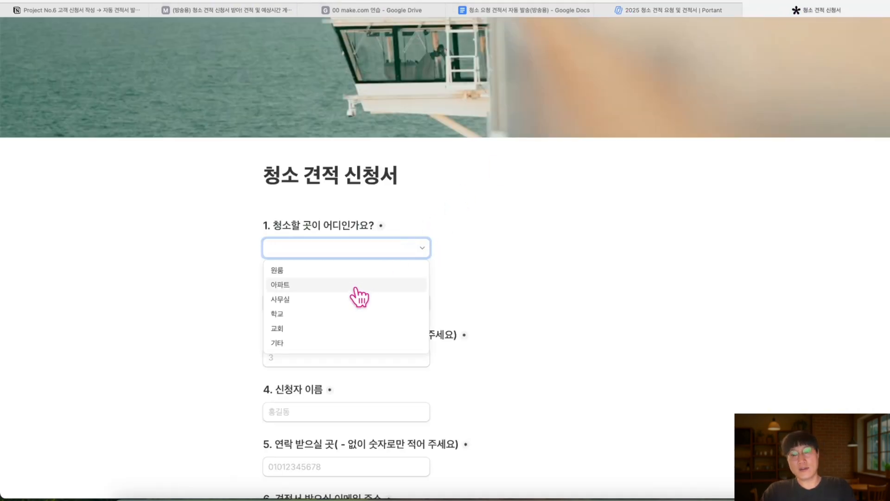
click(334, 312)
click(422, 307)
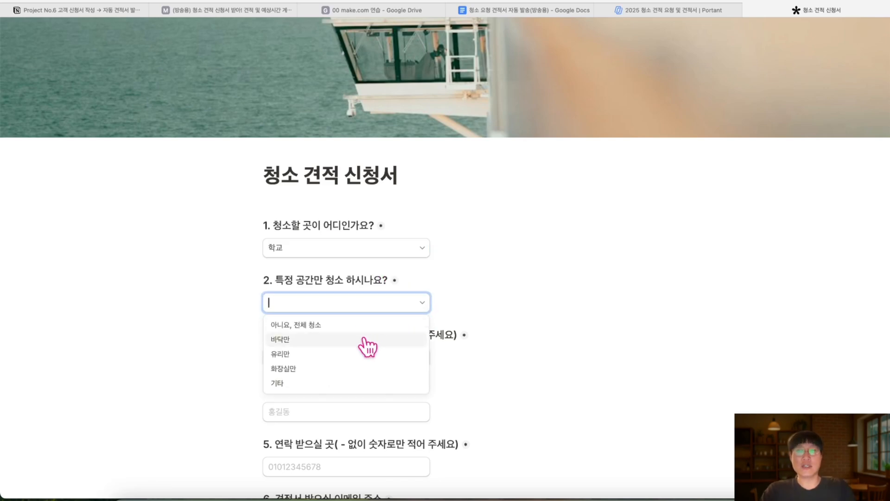
click(341, 343)
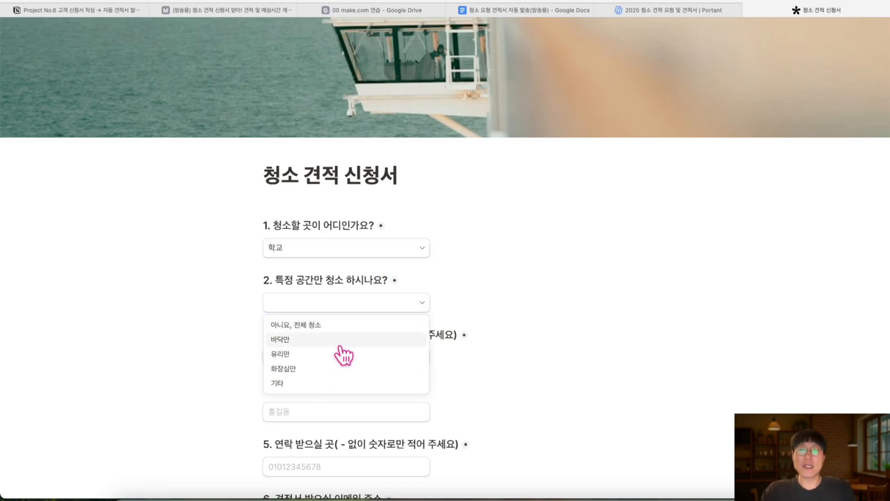
scroll(371, 329, down, 2)
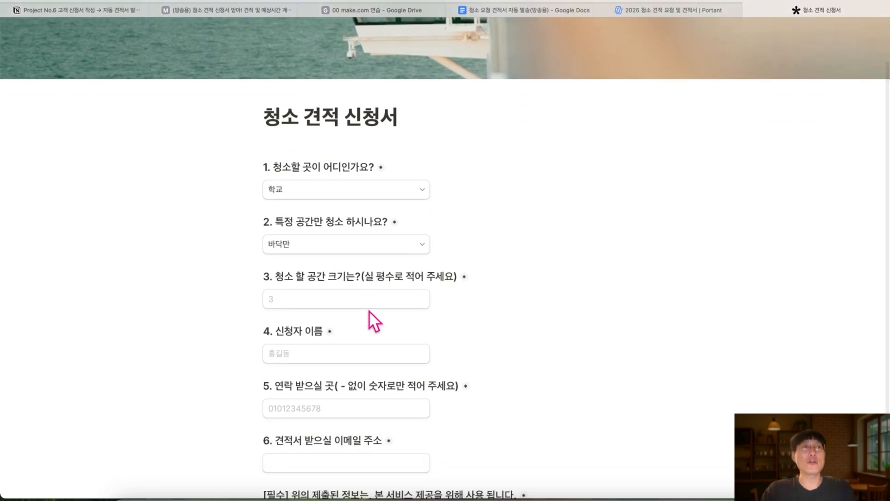
Enter size 100, applicant name, contact number and email, accept consent, and submit the form
click(364, 299)
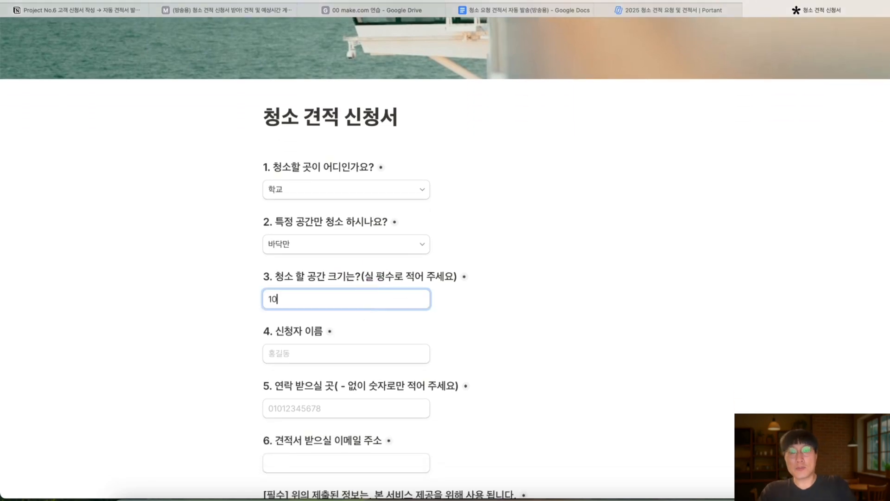
click(354, 354)
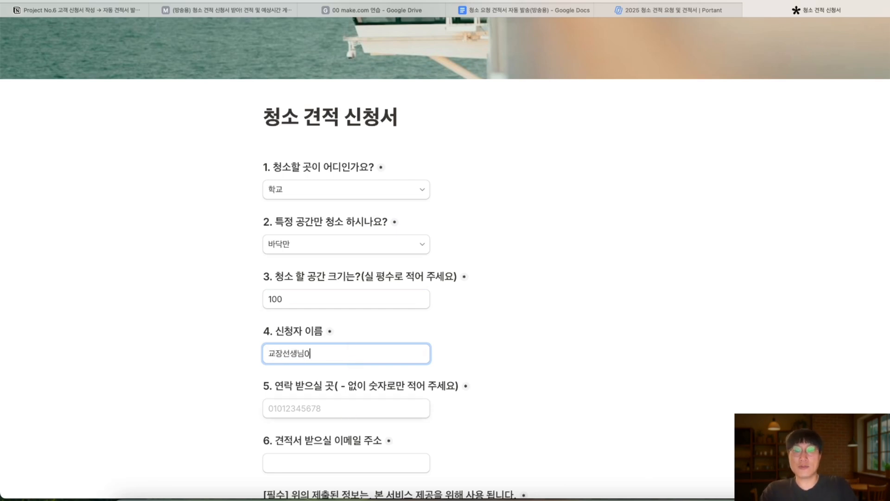
click(313, 414)
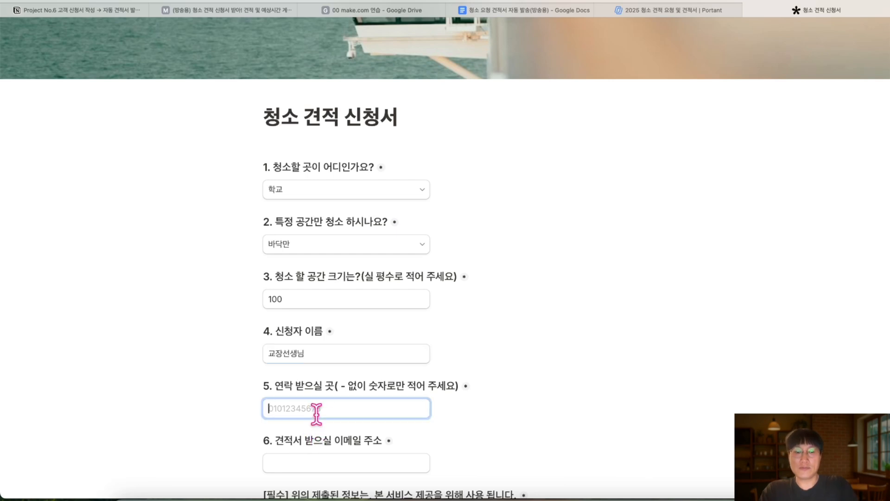
text(01011111111)
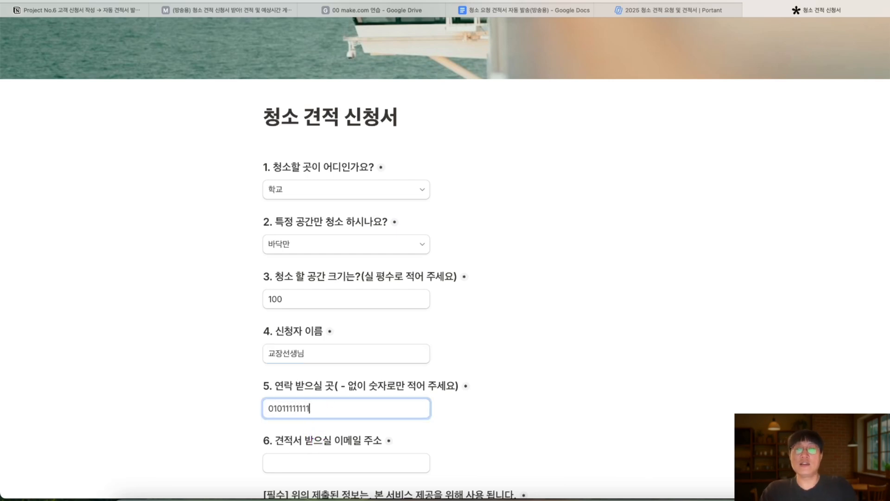
scroll(319, 414, down, 3)
click(331, 395)
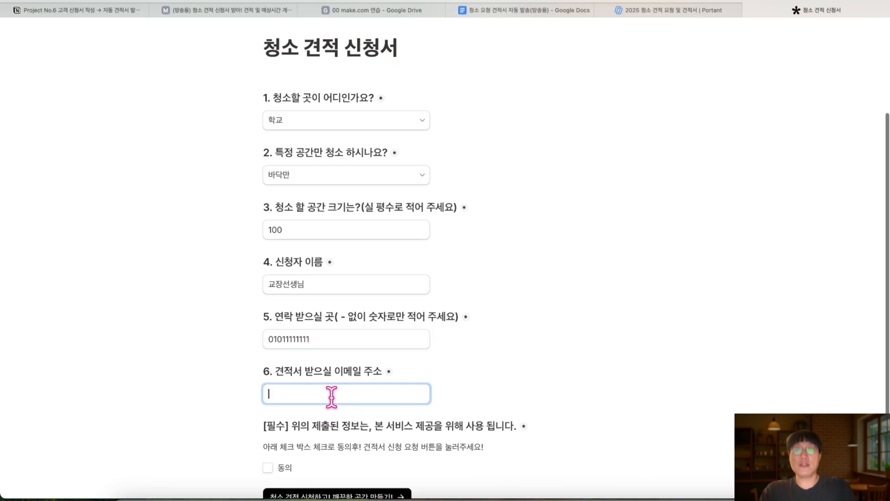
text(ㅣ)
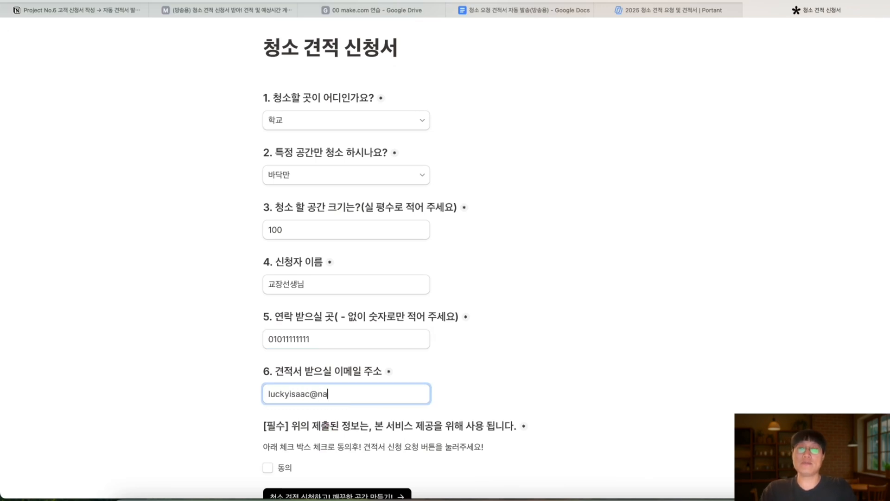
scroll(331, 395, down, 2)
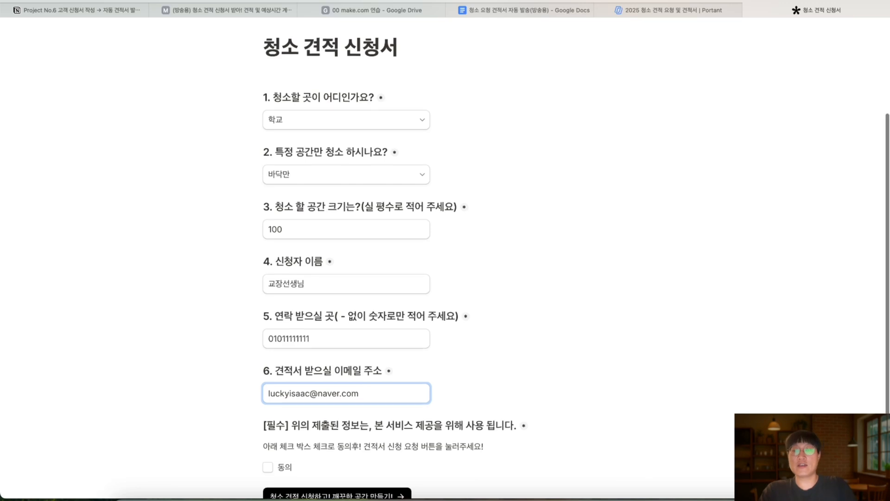
click(272, 429)
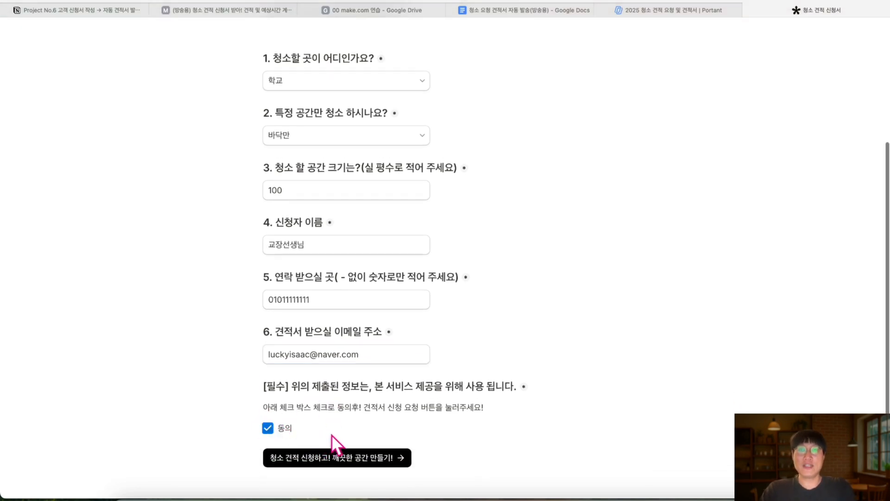
click(346, 460)
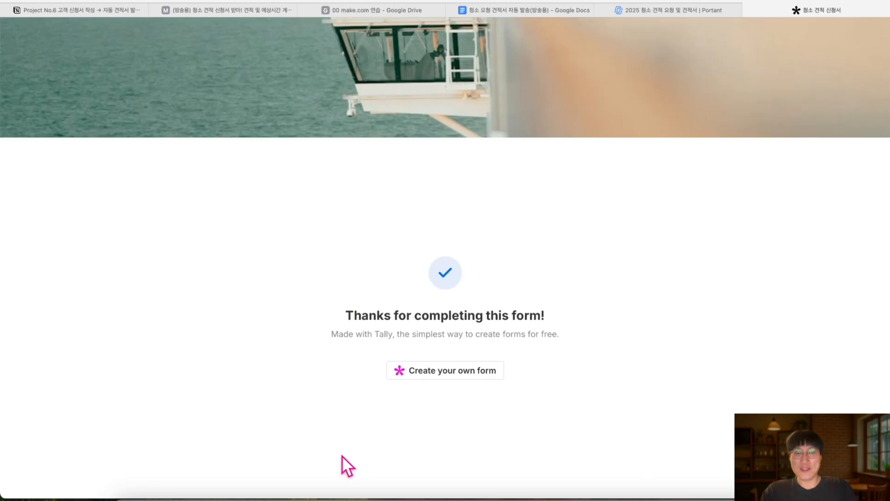
click(243, 13)
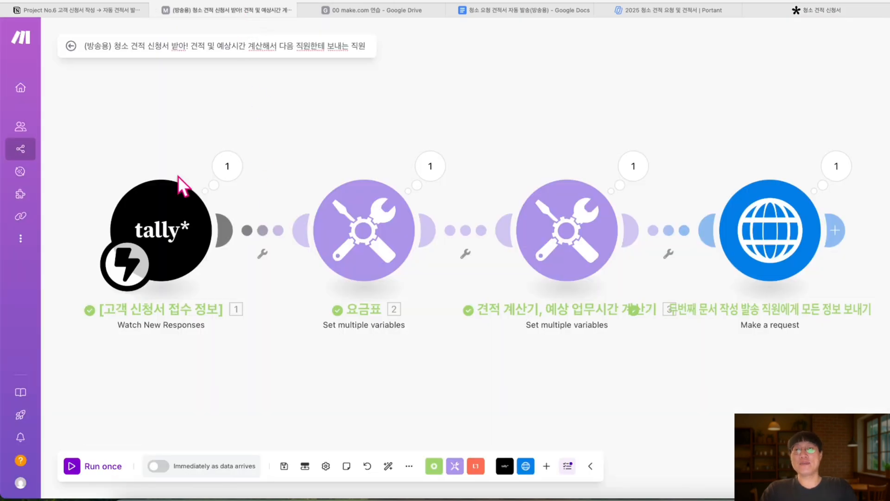
Inspect the Tally trigger, 요금표 and calculator outputs, including 예상 견적 3000000
click(231, 169)
click(293, 212)
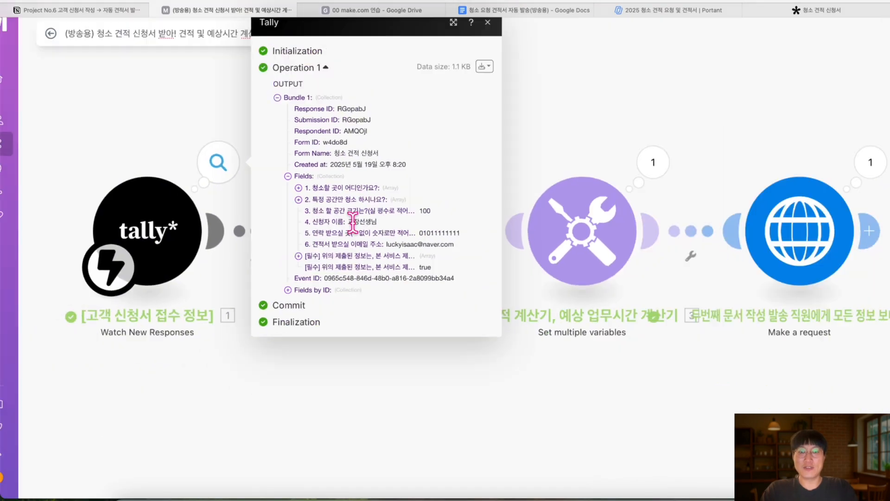
click(479, 35)
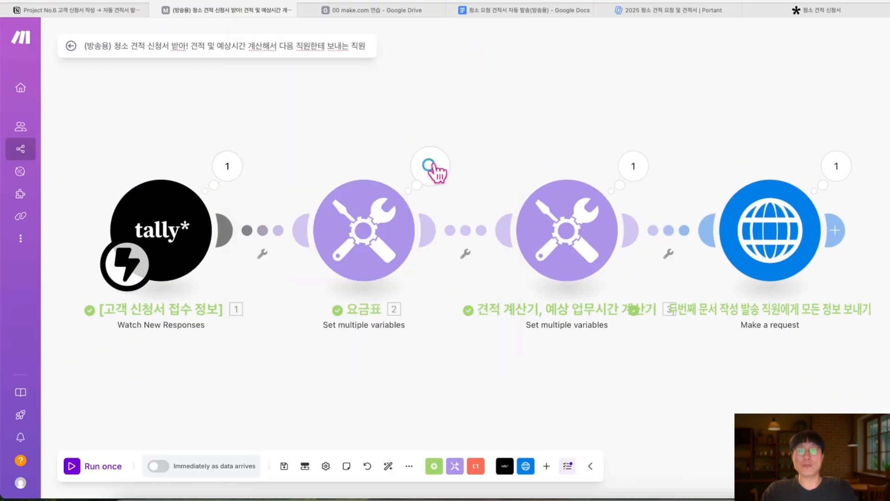
click(431, 168)
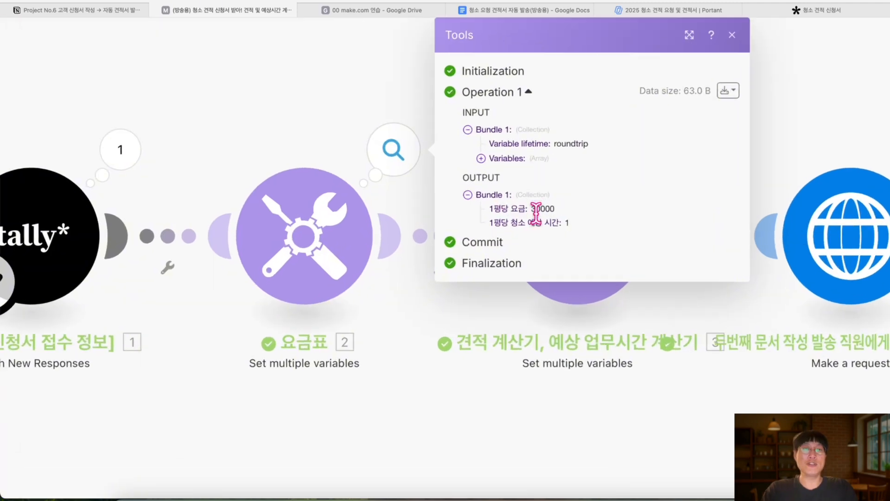
click(743, 31)
drag(682, 164, 513, 169)
click(513, 171)
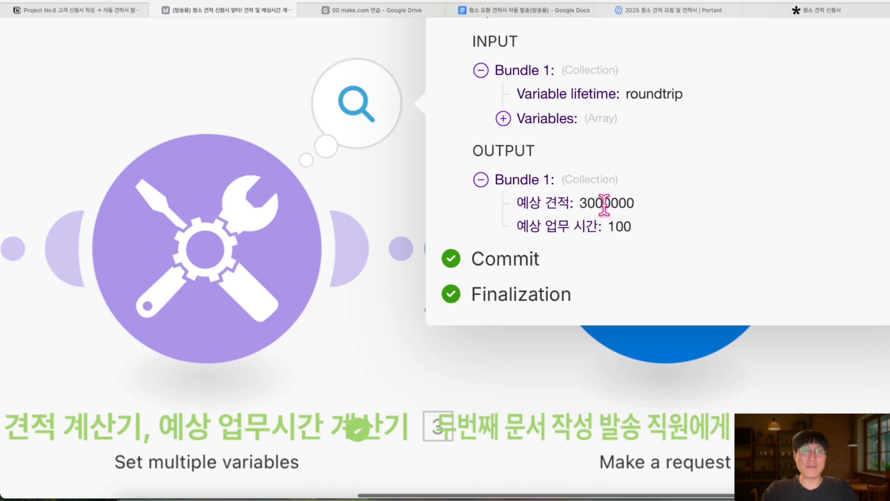
drag(604, 206, 646, 204)
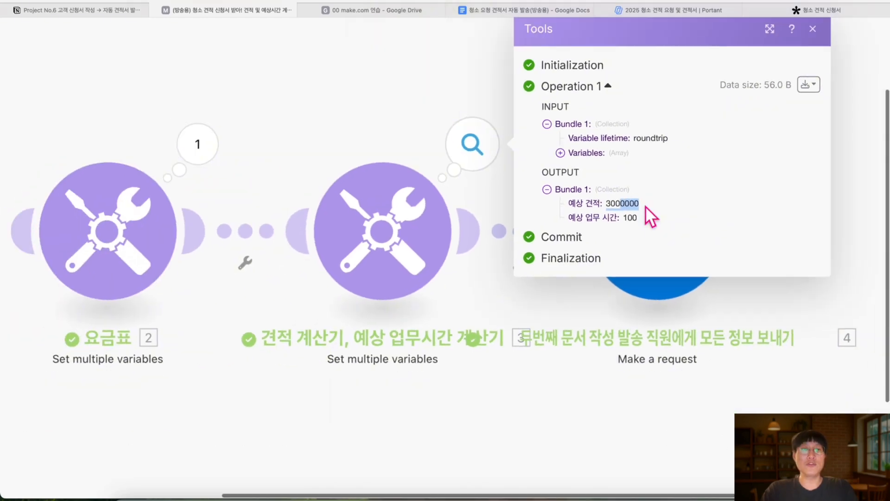
scroll(645, 206, down, 1)
click(794, 47)
Open the HTTP Make a request module's output showing the Portant POST returned status 200
scroll(525, 176, right, 2)
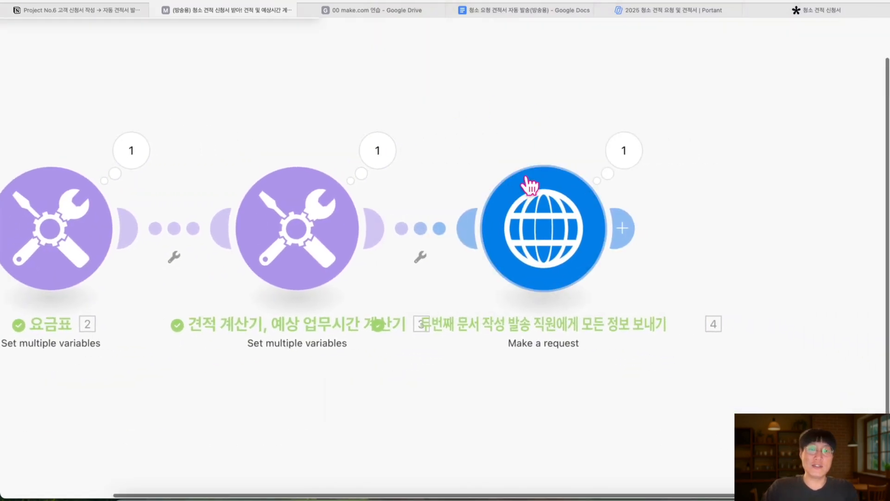
scroll(524, 176, right, 2)
drag(520, 233, 603, 234)
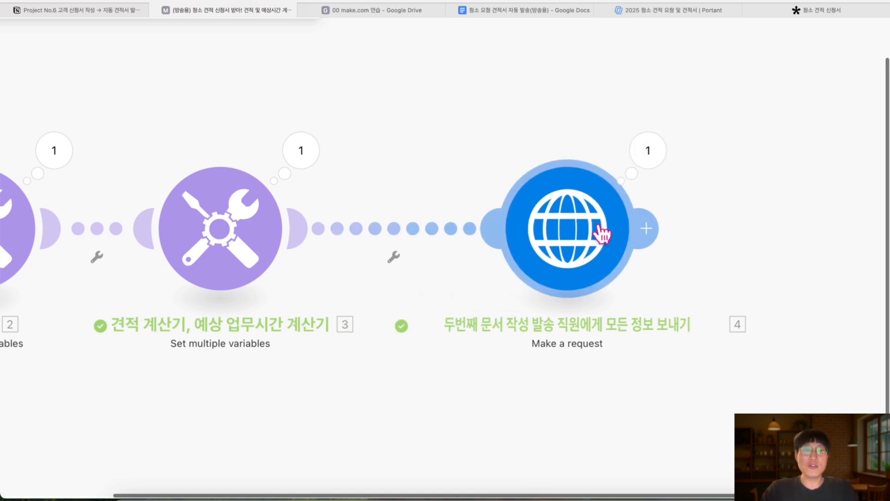
drag(659, 191, 567, 189)
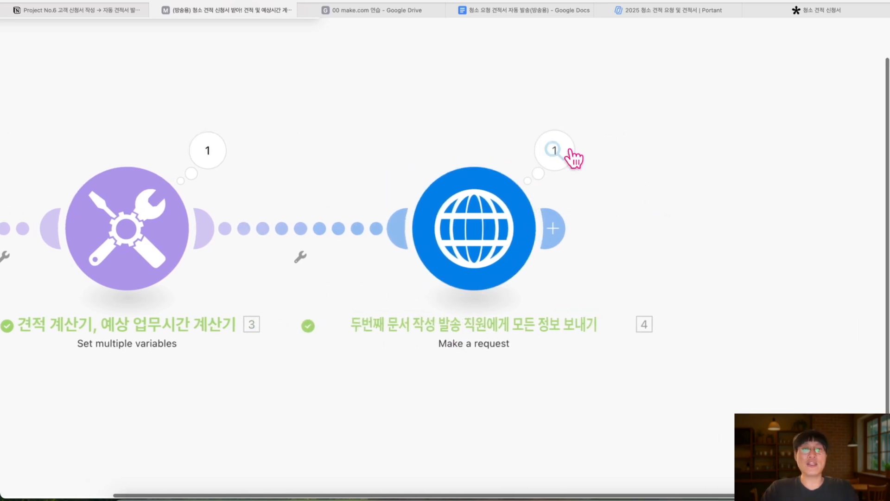
click(568, 150)
scroll(677, 172, down, 3)
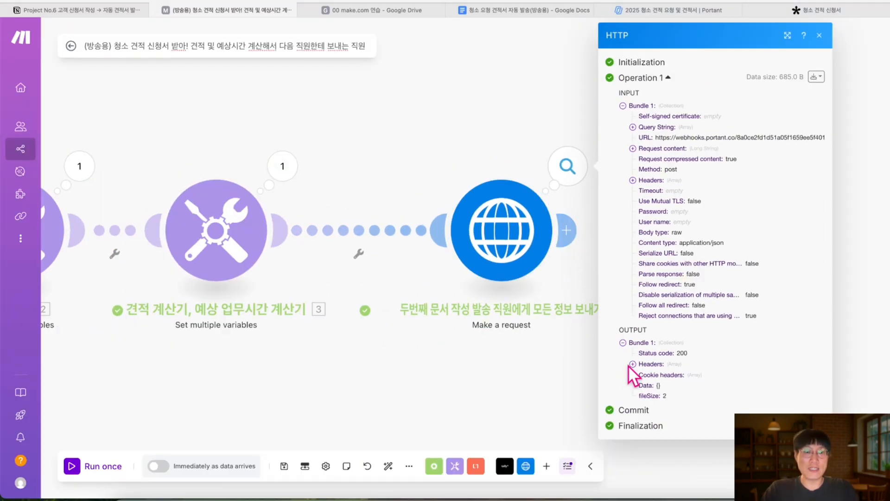
scroll(676, 192, up, 3)
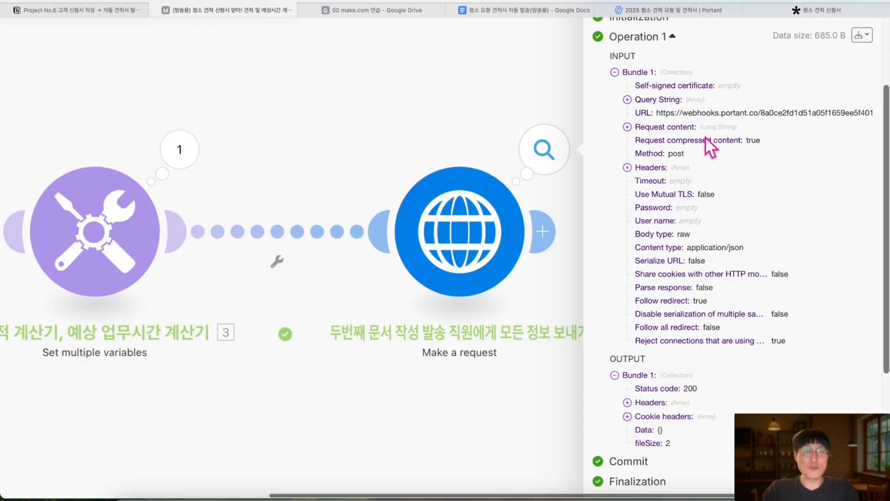
scroll(705, 137, down, 3)
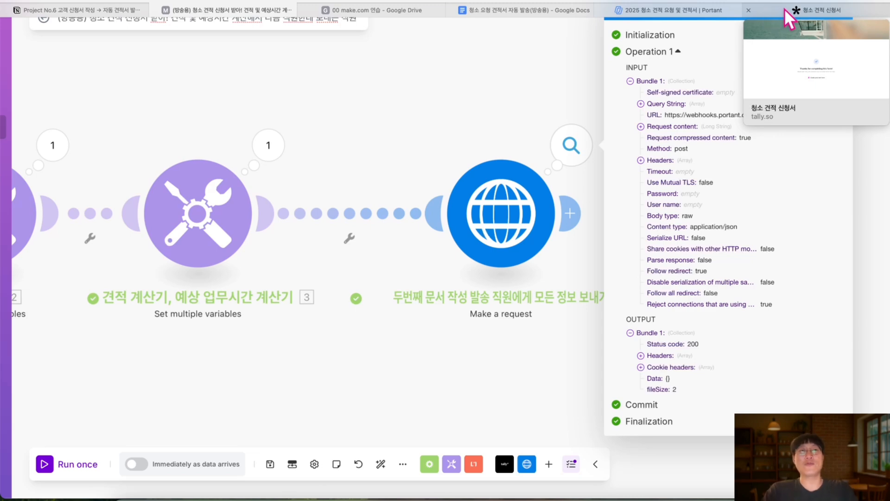
Review the Portant template preview's placeholders, such as {{name}}
click(683, 7)
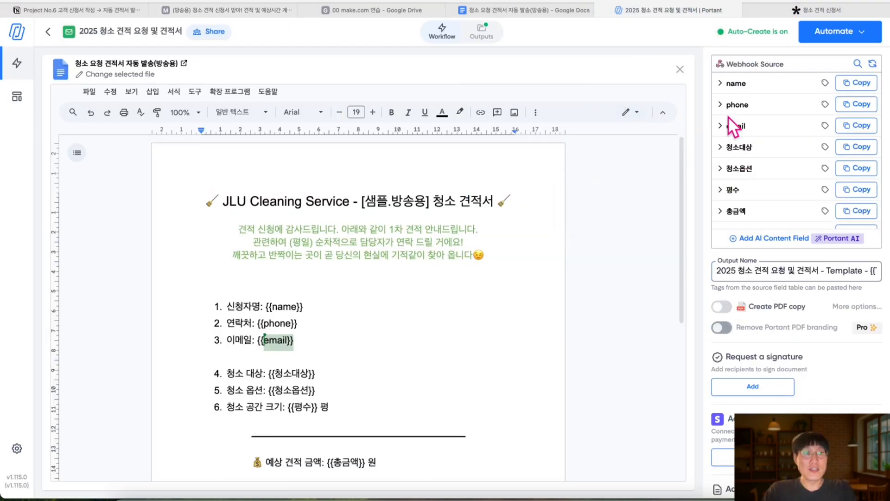
scroll(756, 165, up, 5)
scroll(757, 165, right, 2)
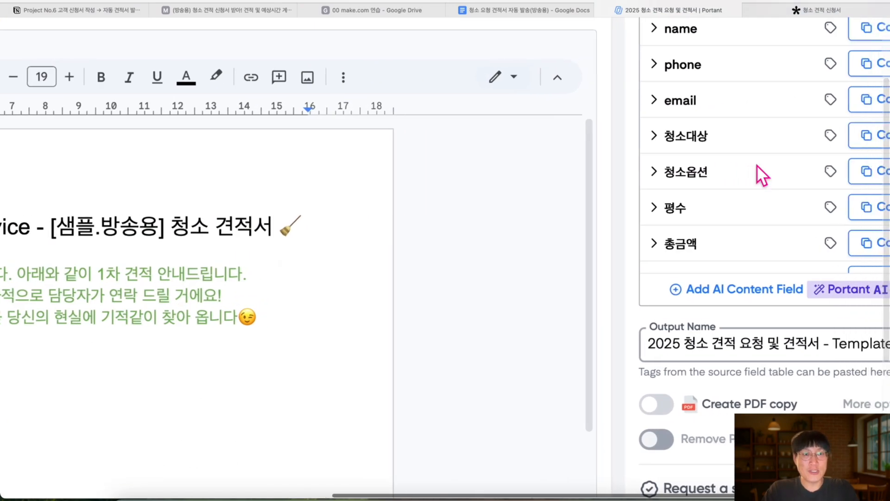
scroll(757, 165, up, 1)
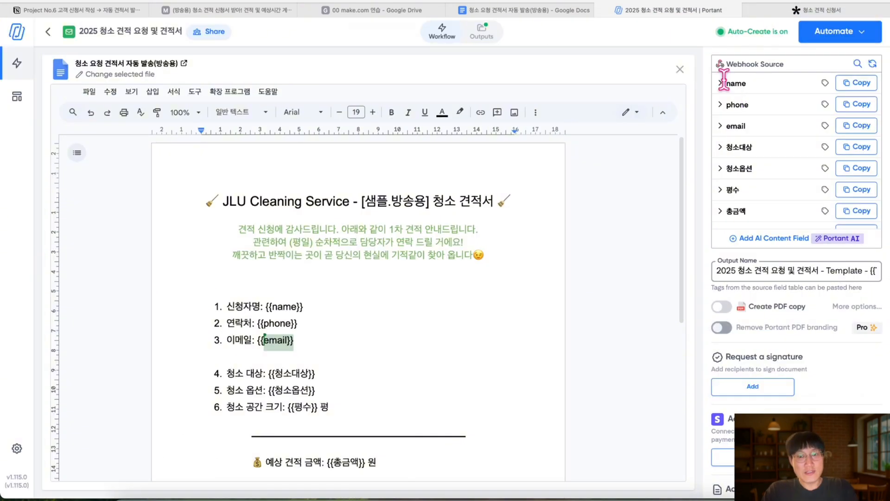
scroll(716, 297, down, 5)
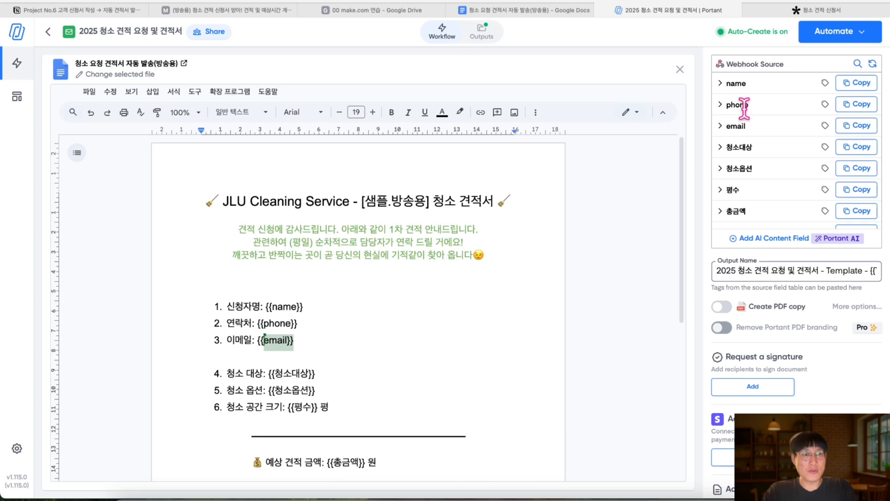
scroll(450, 378, down, 1)
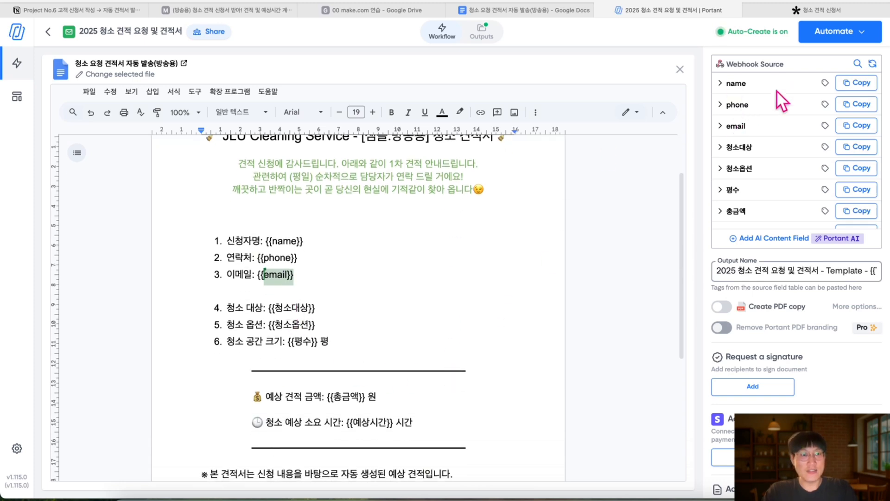
scroll(727, 100, up, 3)
drag(167, 274, 99, 272)
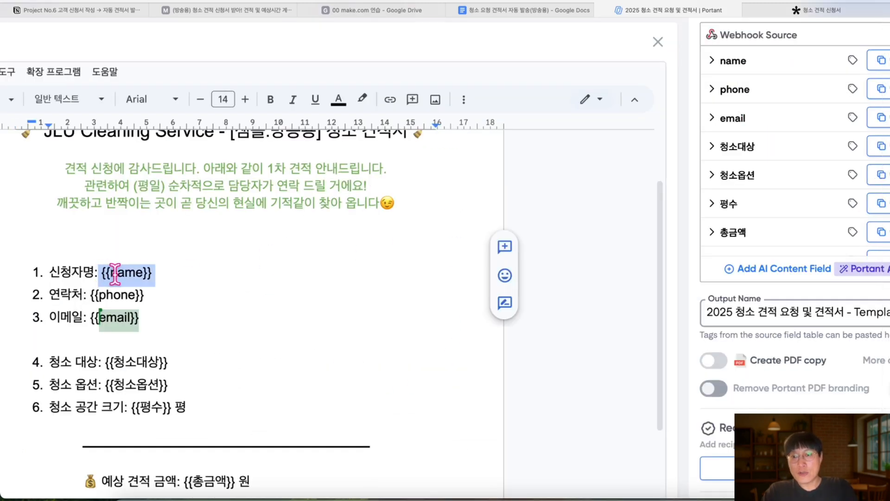
click(153, 274)
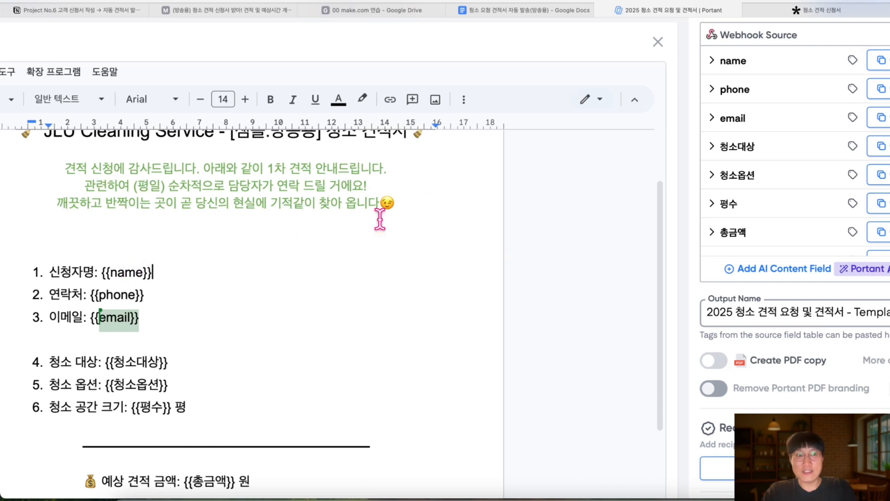
Scroll the Webhook Source fields from name, phone and email down to 총금액 and 예상시간
click(715, 62)
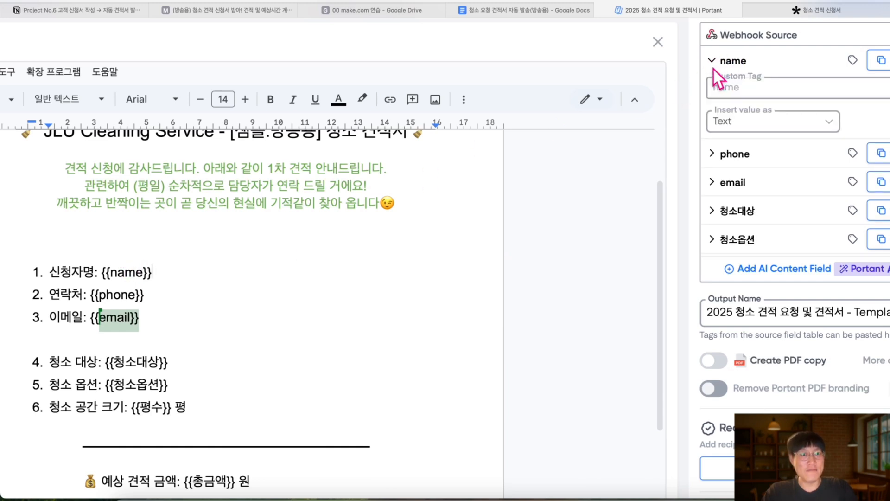
click(712, 61)
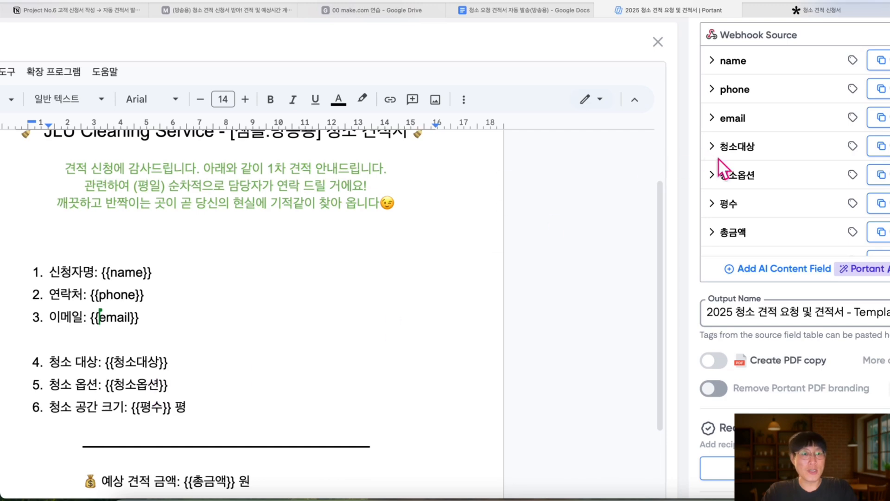
scroll(730, 186, down, 1)
scroll(219, 343, down, 5)
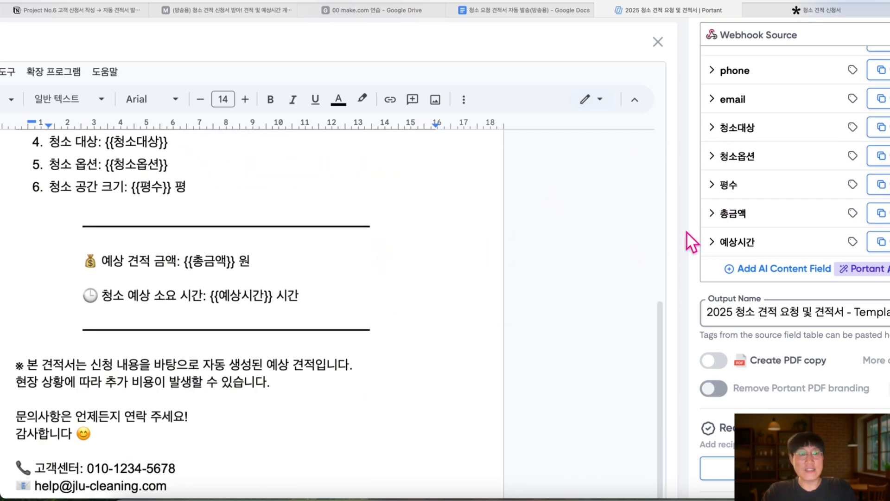
scroll(795, 199, down, 1)
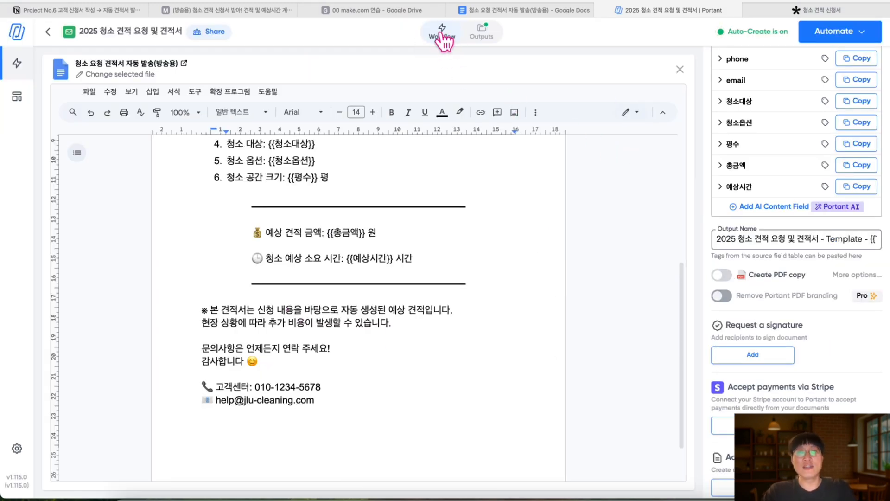
Leave the Portant preview and open the '2025 청소 견적 요청 및 견적서 [Outputs]' Drive folder
click(441, 32)
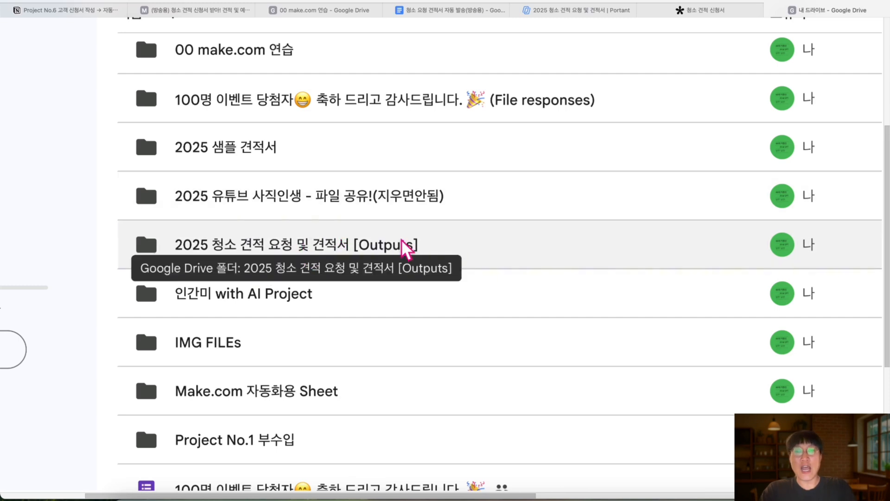
double_click(390, 245)
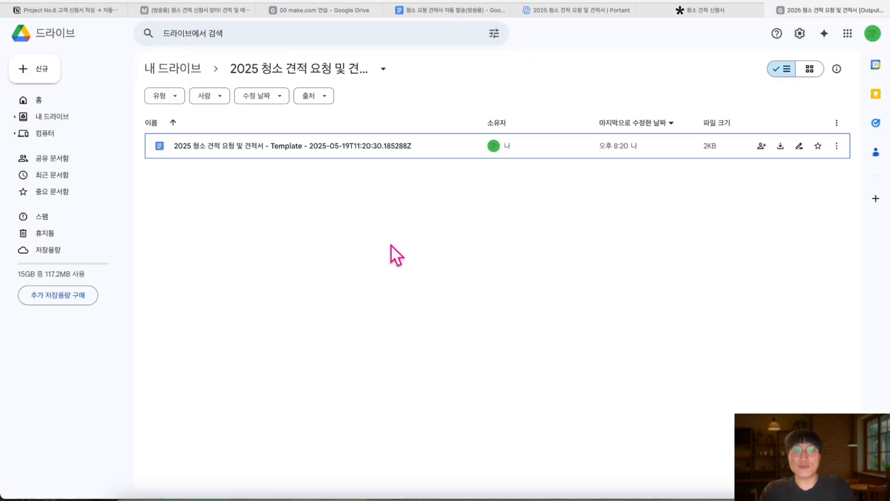
scroll(391, 244, left, 2)
scroll(391, 244, up, 3)
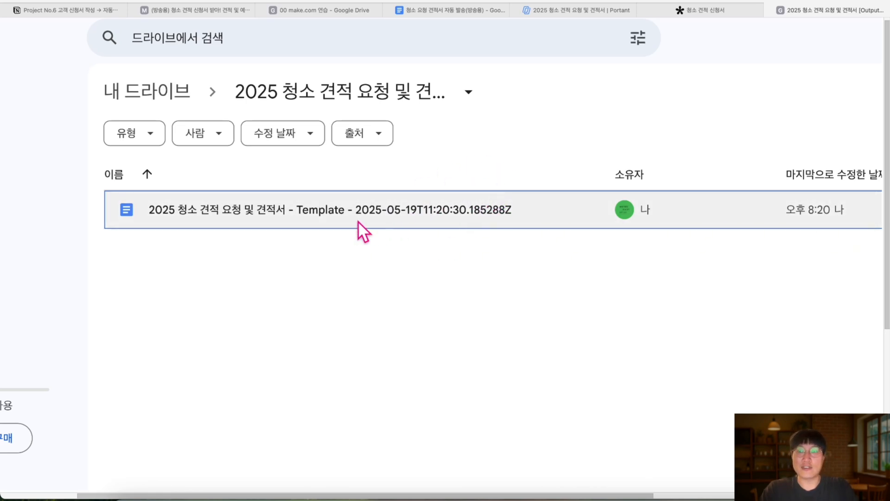
Open the generated Template document in Google Docs and check filled values like 3000000 원
double_click(218, 211)
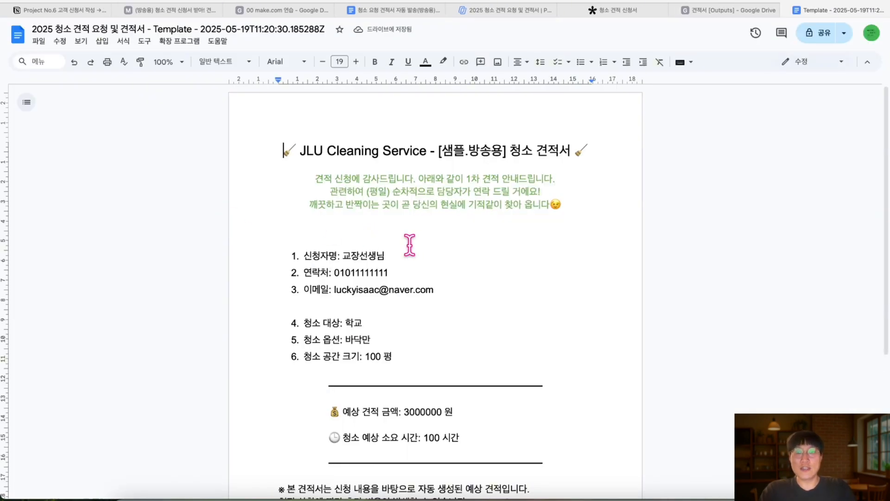
scroll(409, 245, up, 3)
scroll(409, 244, down, 3)
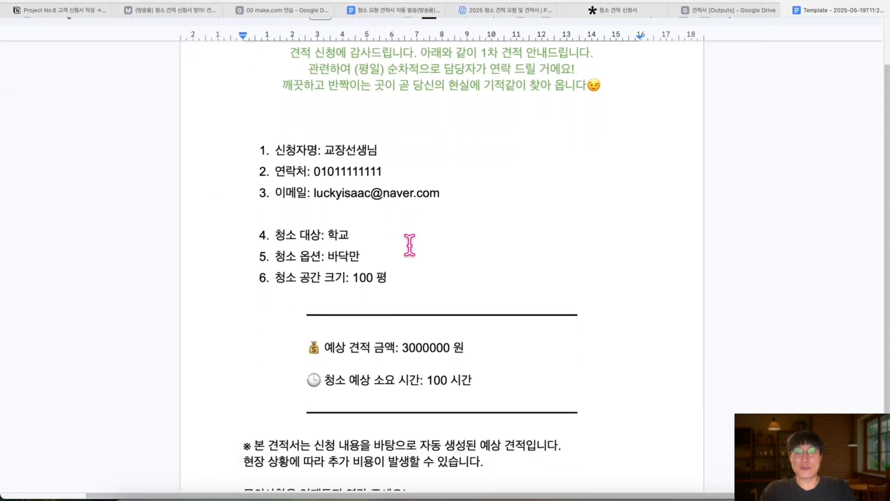
scroll(526, 383, down, 5)
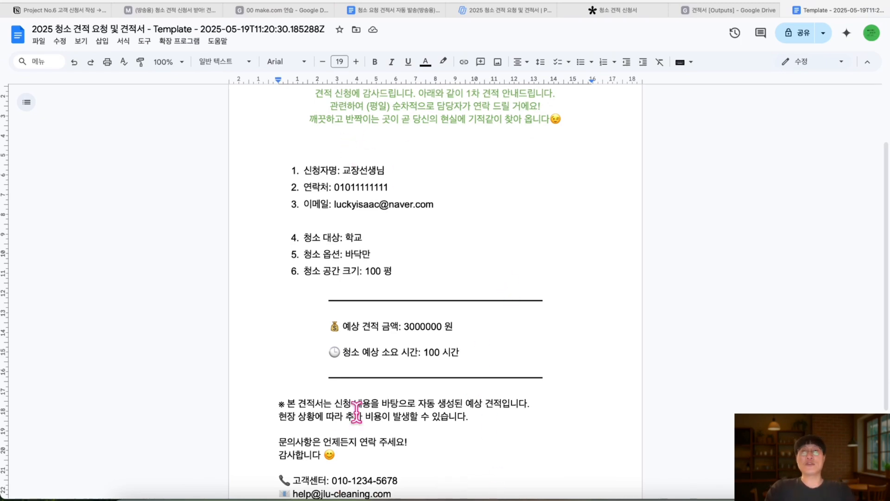
click(59, 10)
Scroll the Project No.6 steps table down to the final Gmail sending step, then return to Portant
scroll(388, 203, down, 3)
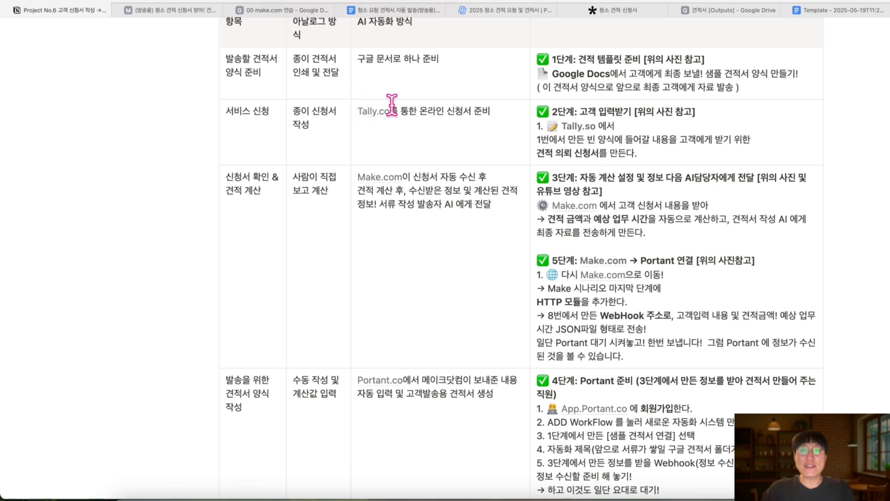
scroll(593, 165, down, 3)
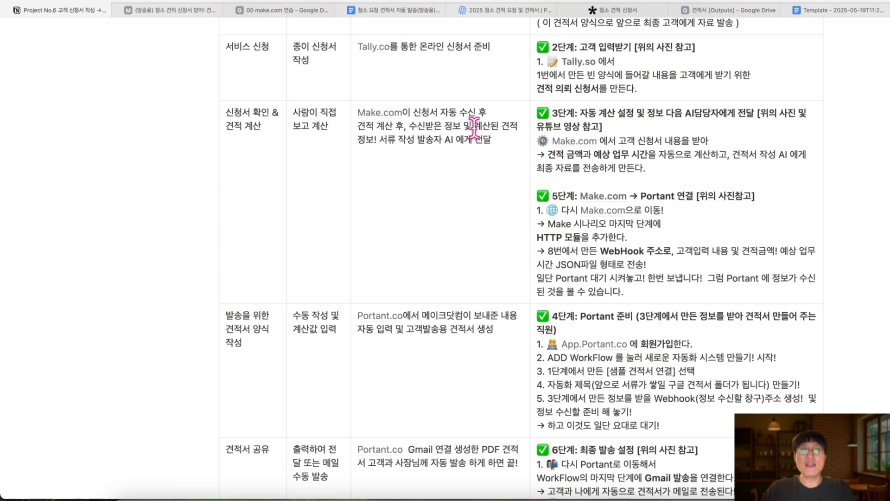
scroll(471, 123, up, 1)
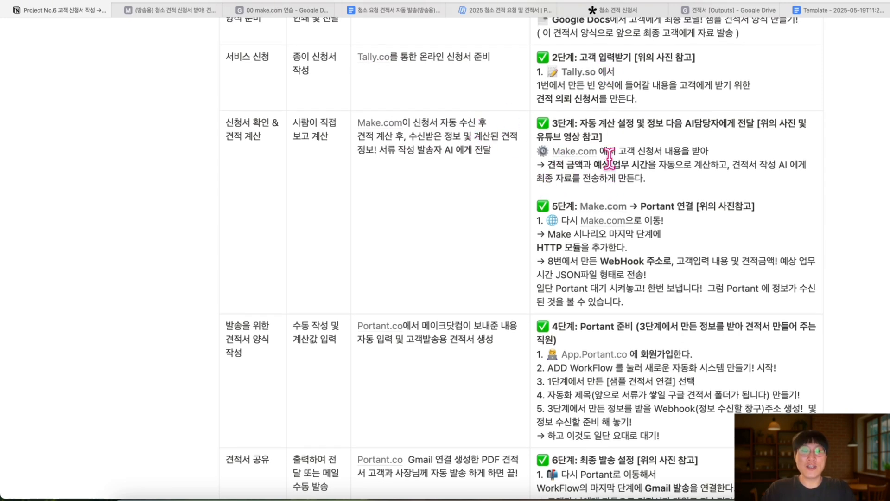
scroll(607, 165, down, 2)
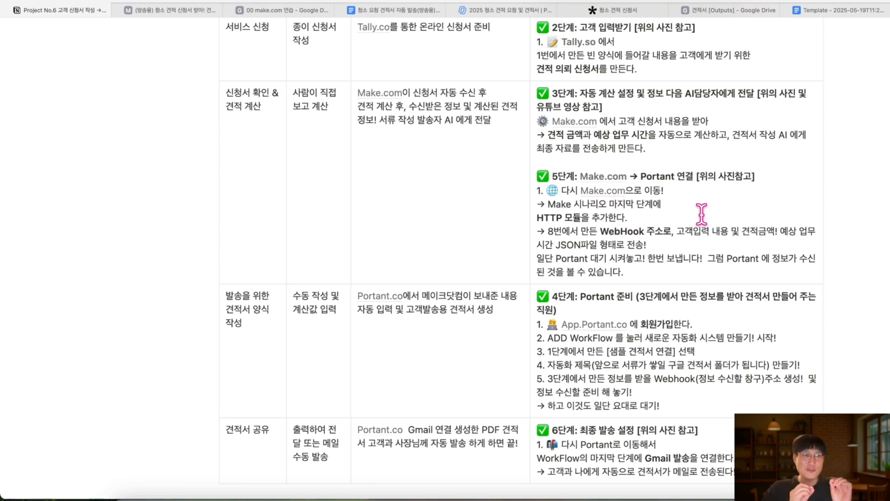
scroll(701, 213, down, 2)
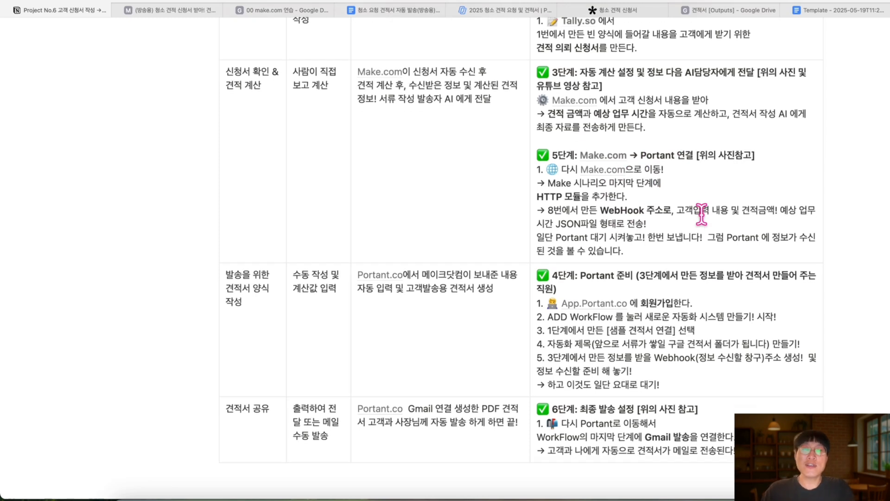
scroll(684, 171, down, 4)
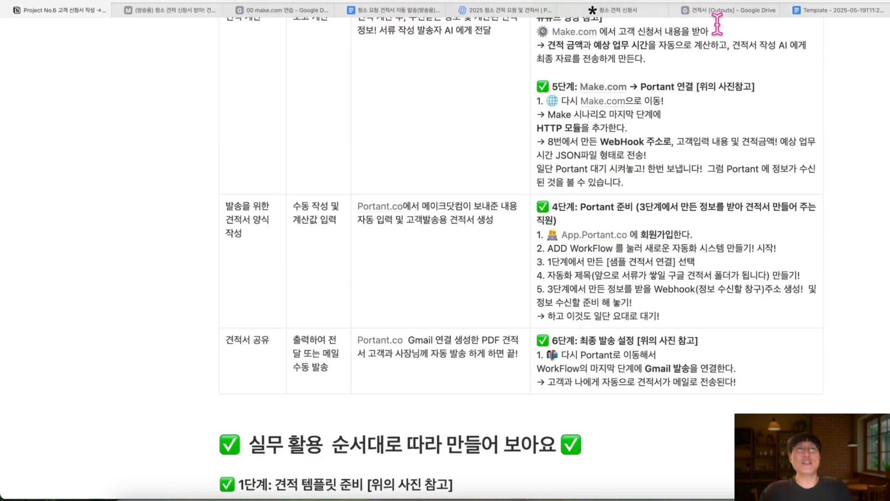
click(510, 10)
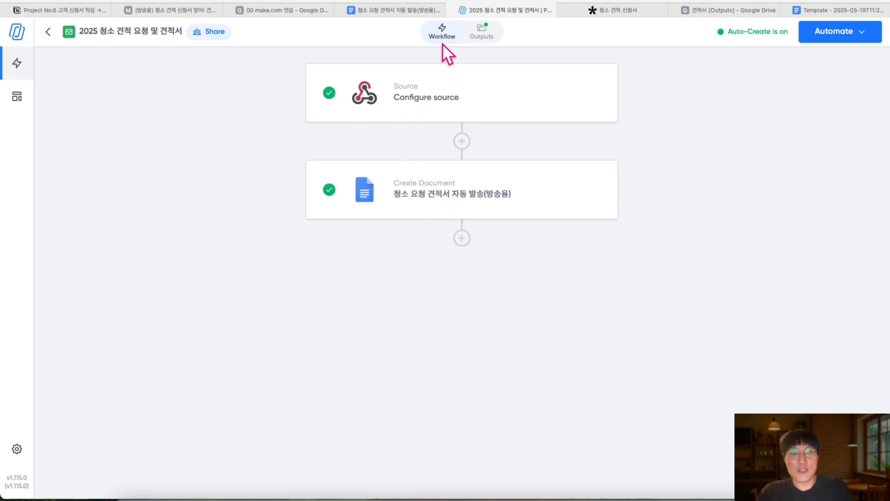
click(446, 197)
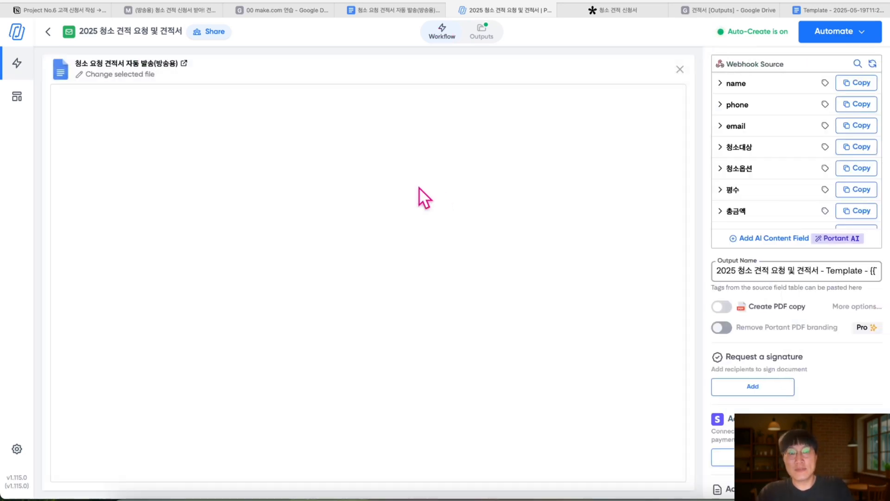
click(443, 41)
click(444, 96)
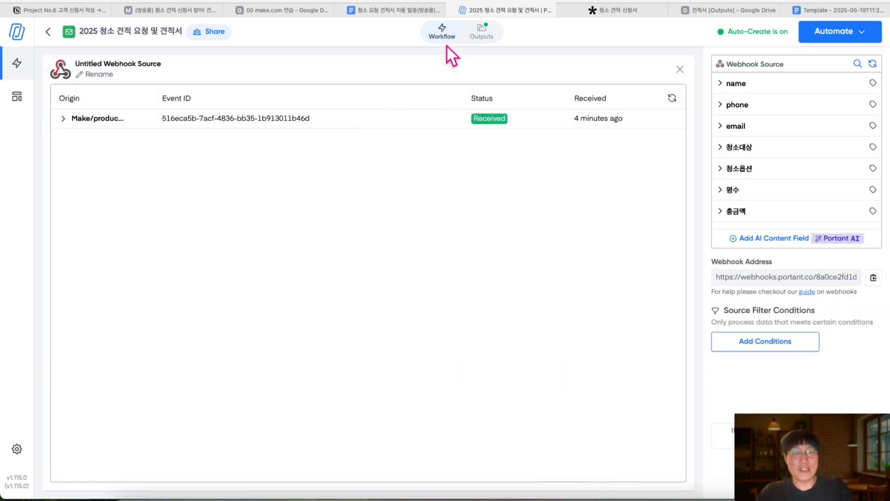
click(443, 37)
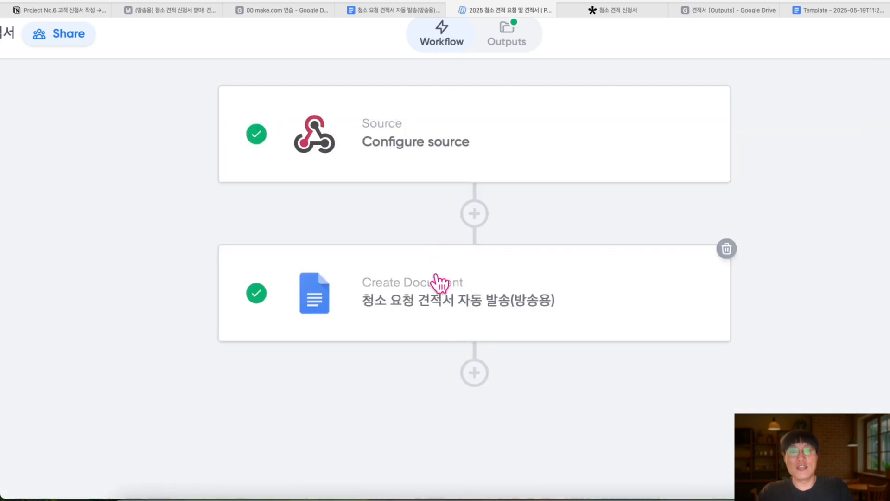
click(434, 284)
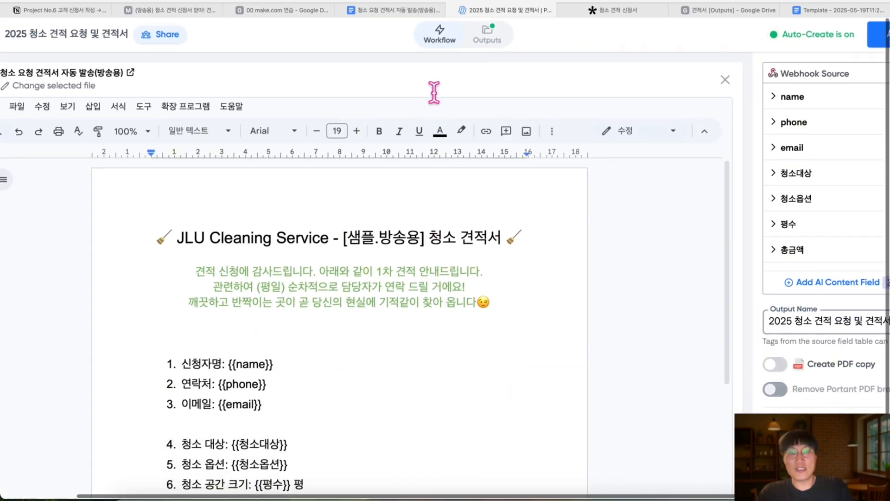
click(441, 35)
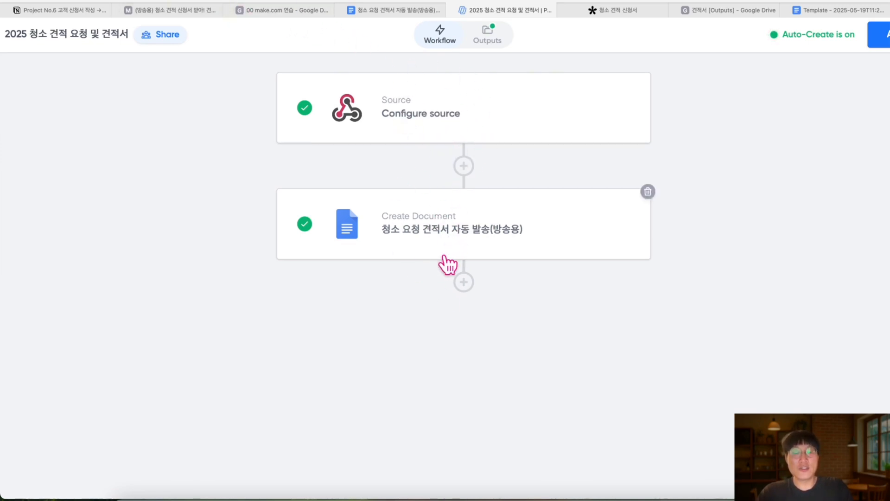
Add a Gmail sending step after Create Document in the Portant workflow
click(464, 282)
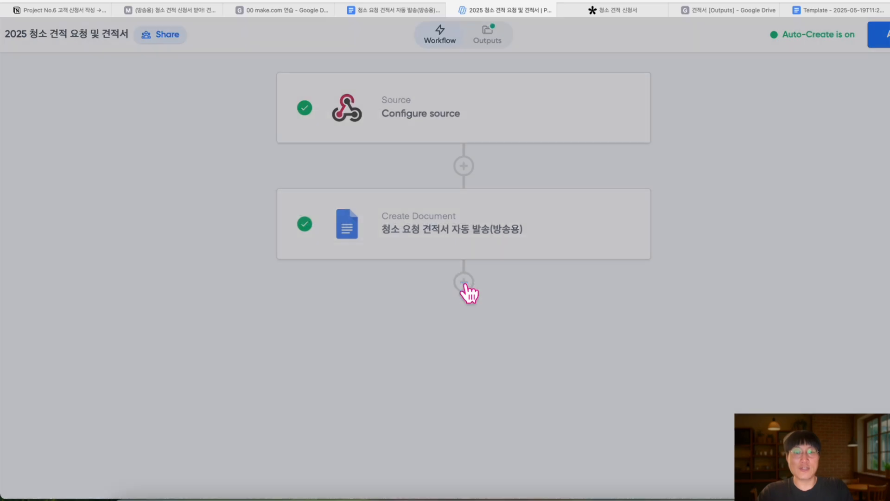
scroll(468, 290, down, 10)
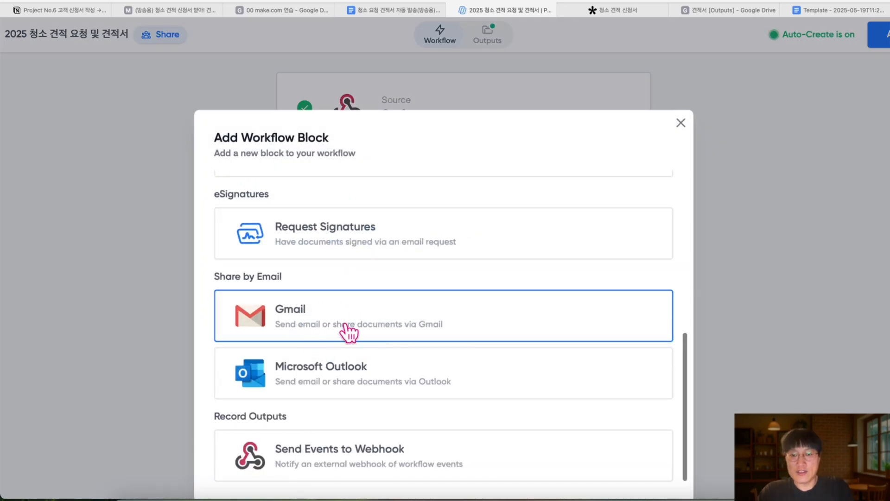
scroll(346, 333, down, 1)
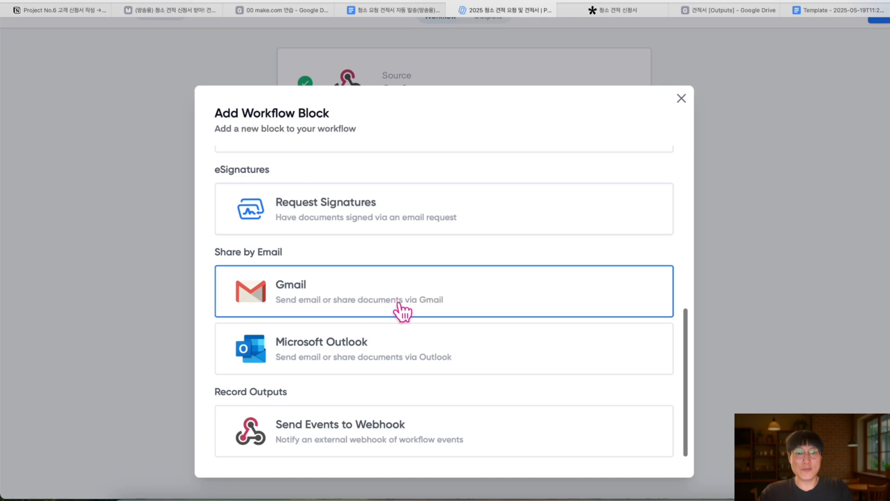
click(434, 314)
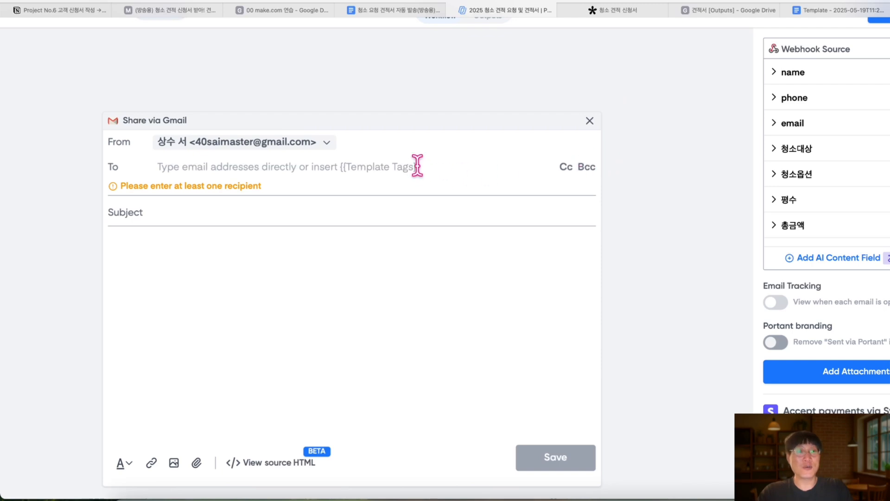
Set the email recipient to {{email}}
click(211, 172)
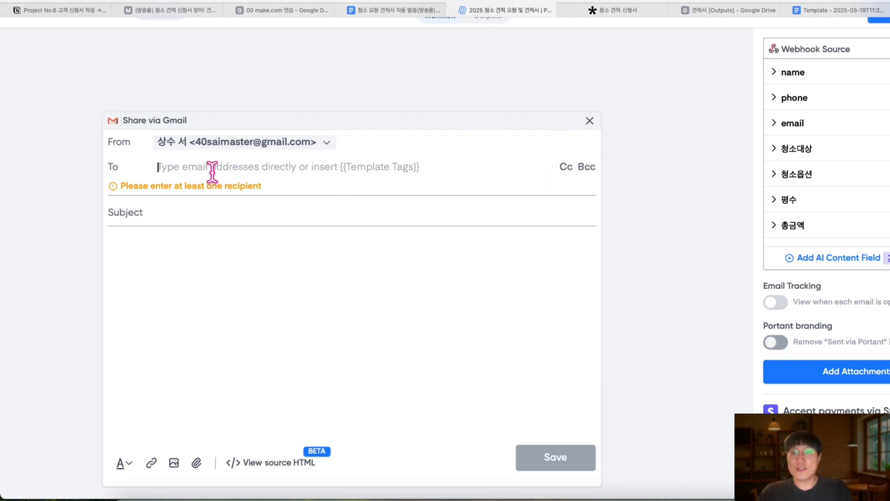
click(775, 124)
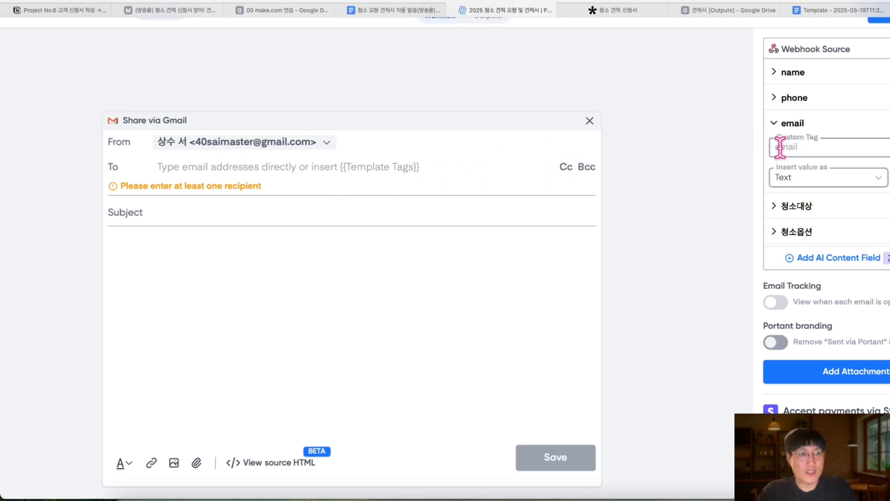
click(776, 126)
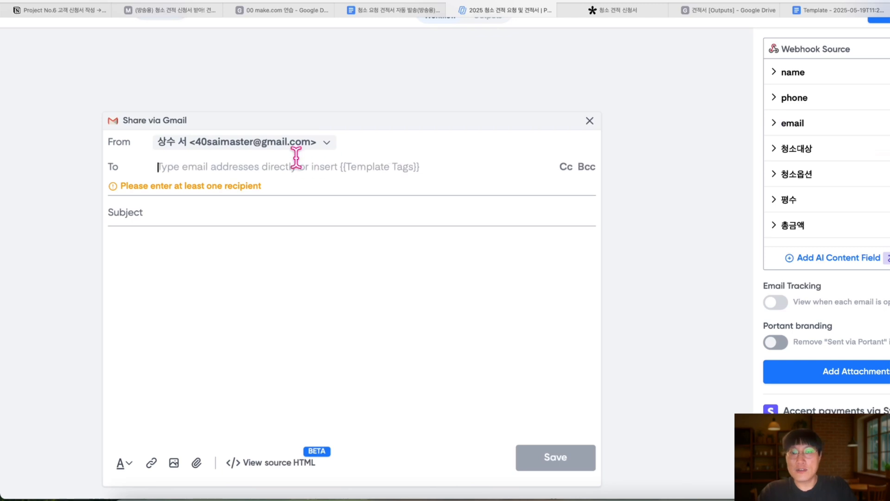
text({{)
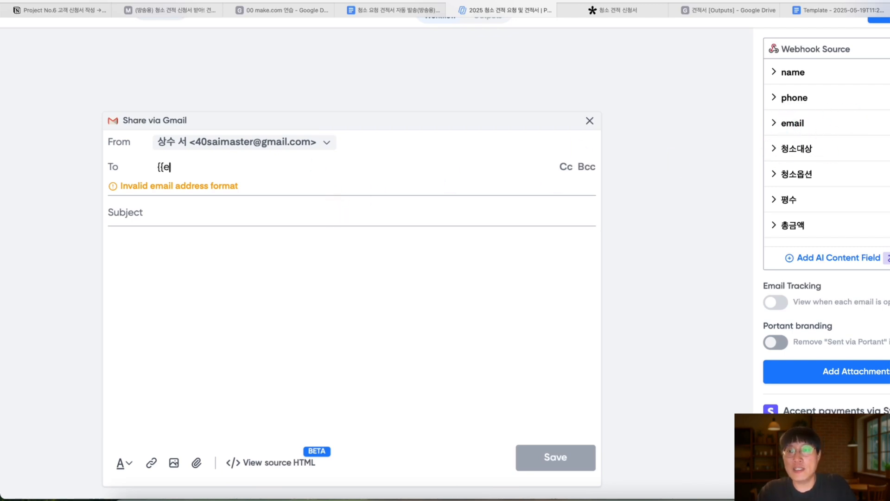
text(email}})
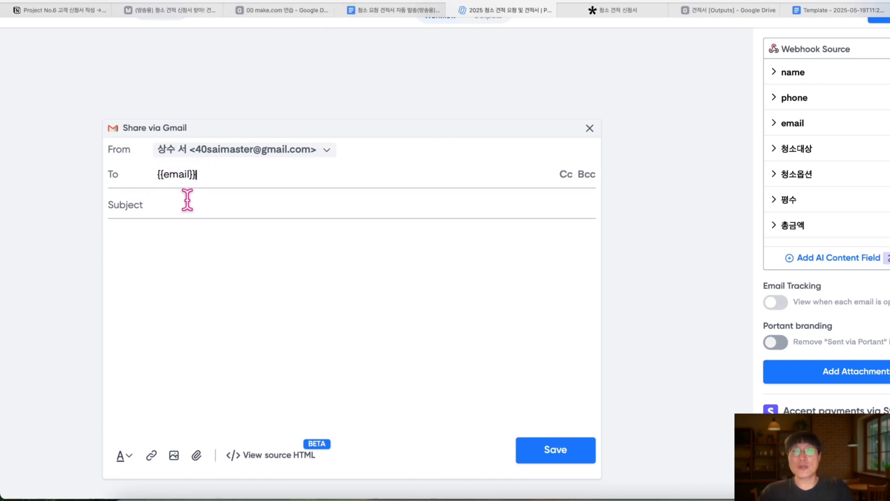
Paste the quote subject line and finish the body with the contact line and 평일기준 hours
click(160, 204)
text([사직인생: 함께 청소] 요청하신 청소 견적서 입니다.)
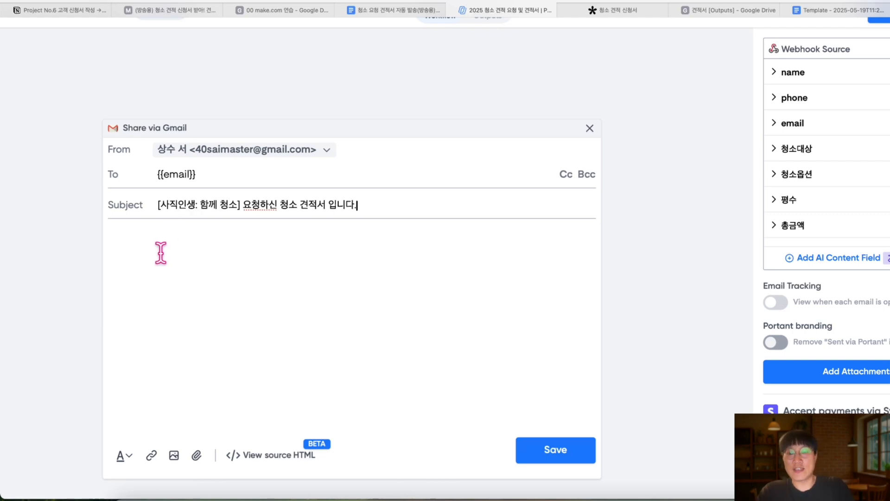
click(193, 250)
text(꽃)
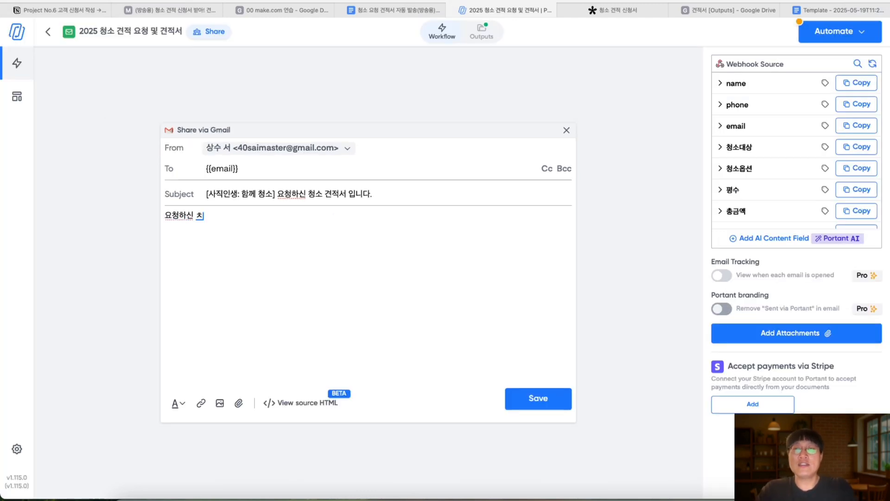
text(- p)
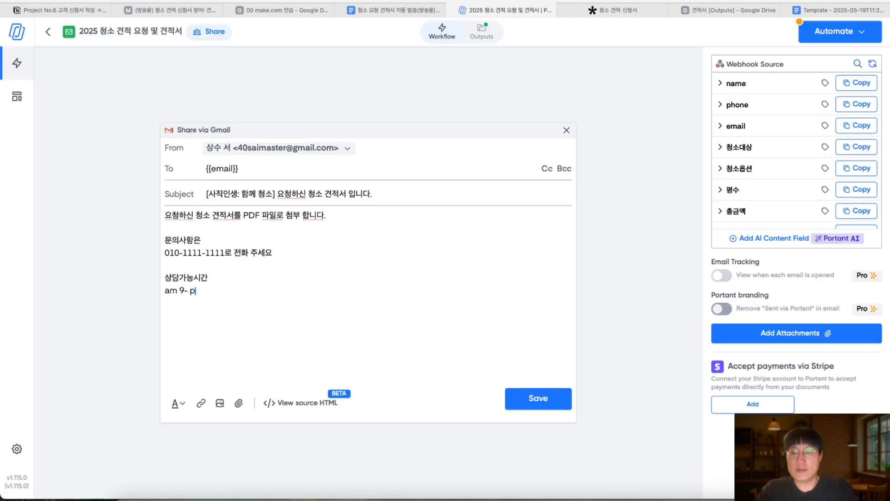
text(m6)
key(Return)
text(평일기준)
key(Return)
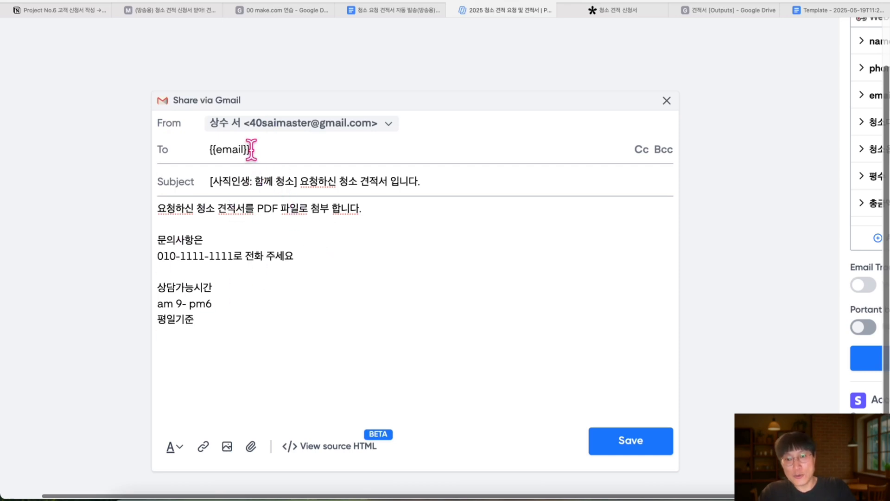
Add a Cc recipient's e-mail address and select the body's first sentence
drag(249, 149, 209, 149)
scroll(301, 183, right, 4)
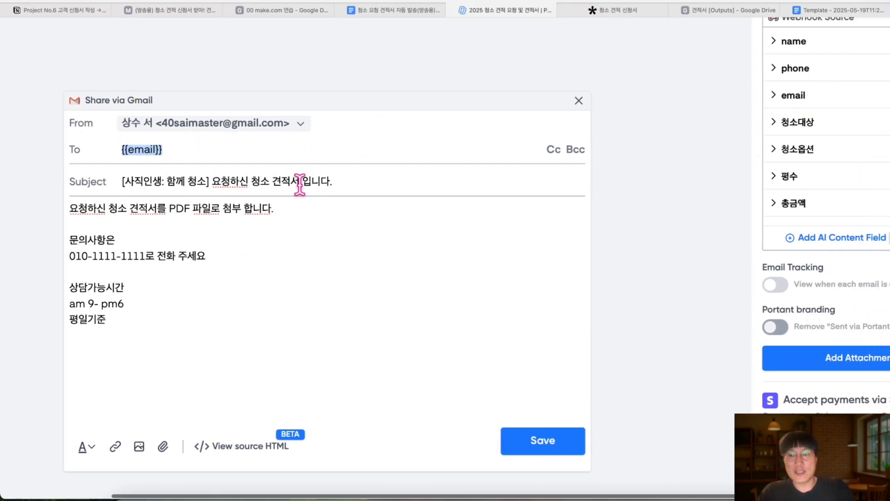
click(258, 154)
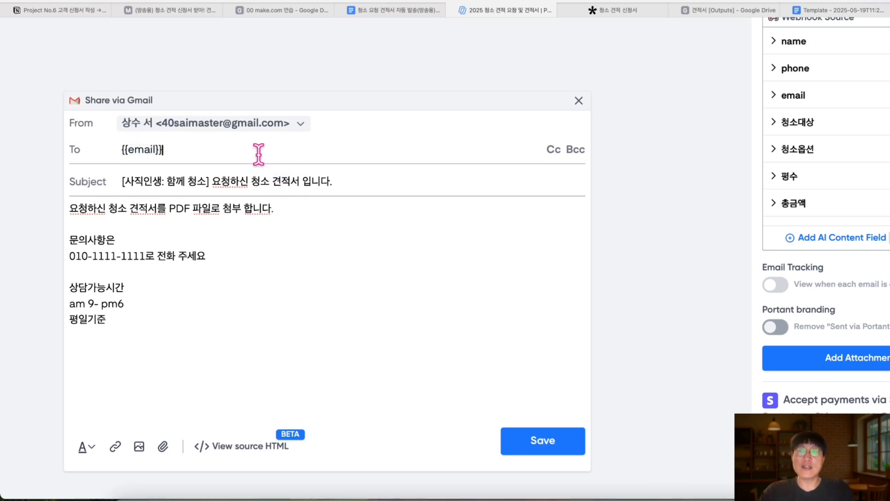
click(553, 150)
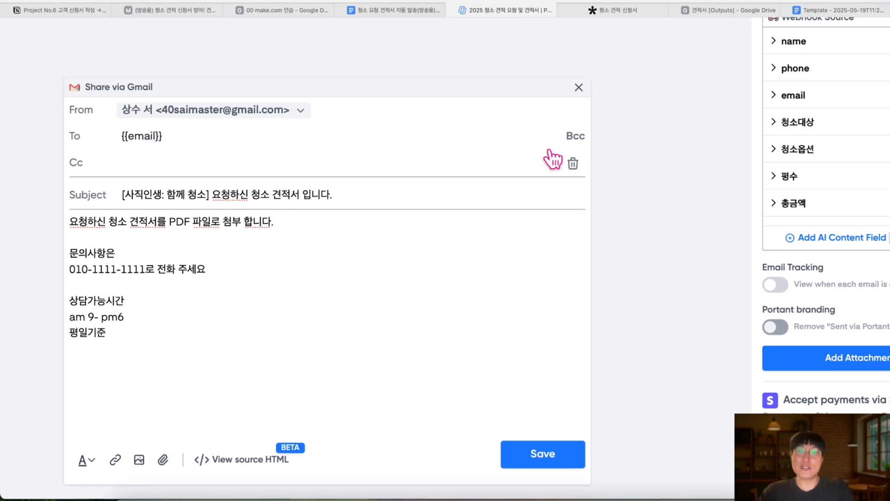
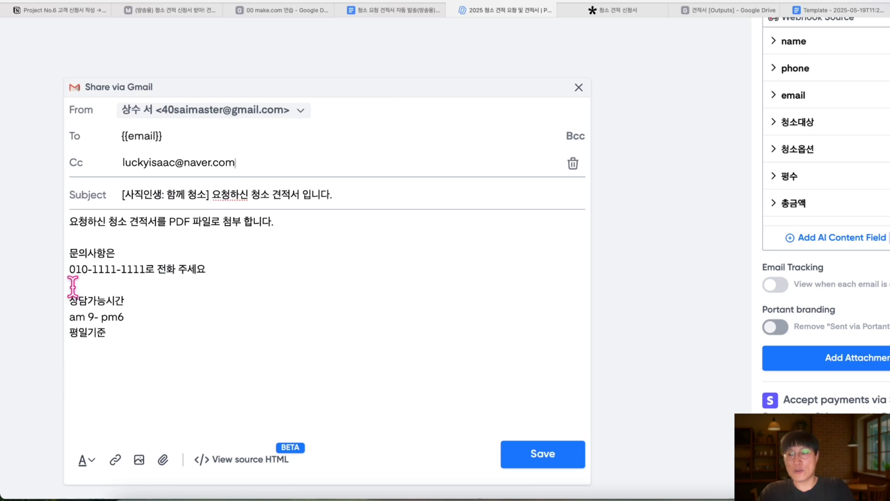
drag(291, 221, 78, 222)
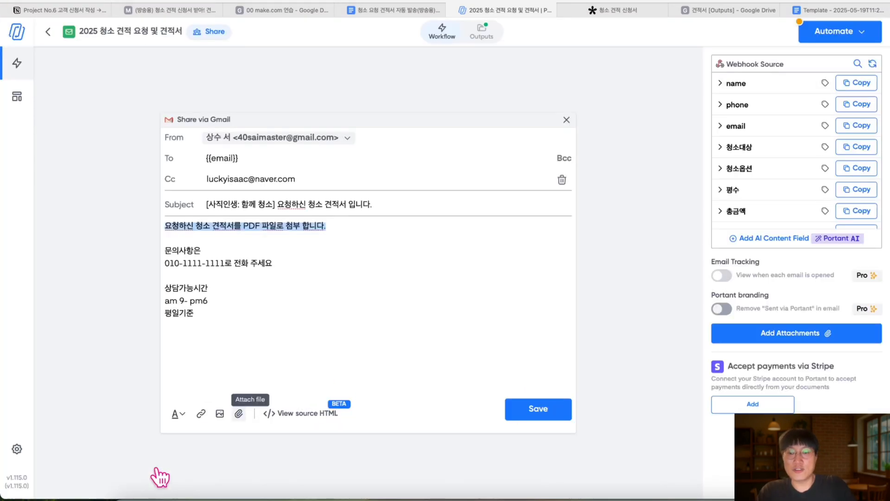
Attach the estimate as a PDF, a share link and an MS Word file
click(238, 413)
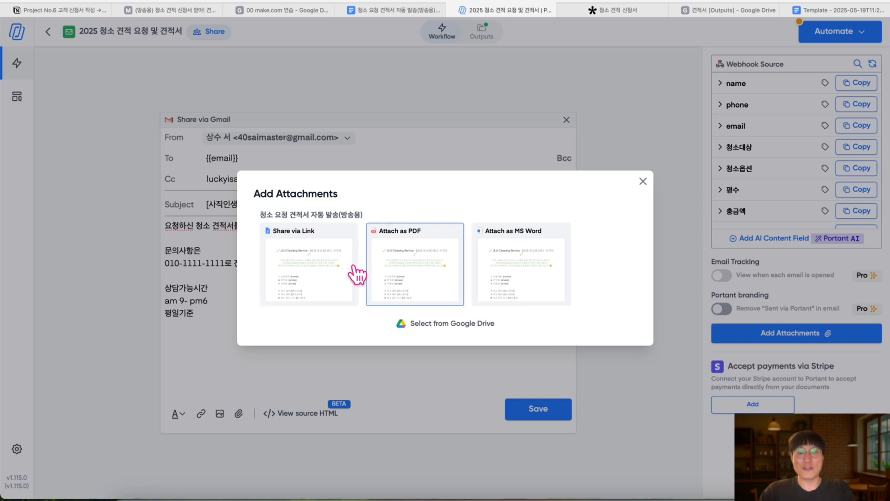
click(410, 271)
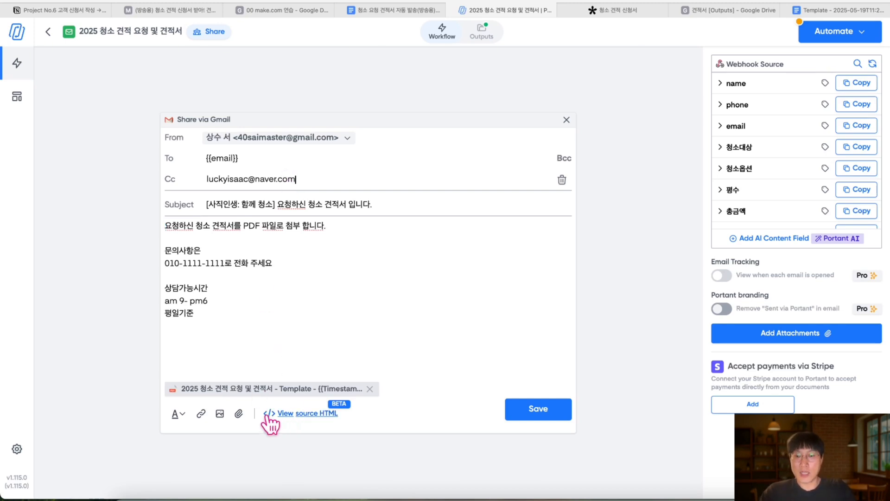
click(238, 413)
click(296, 290)
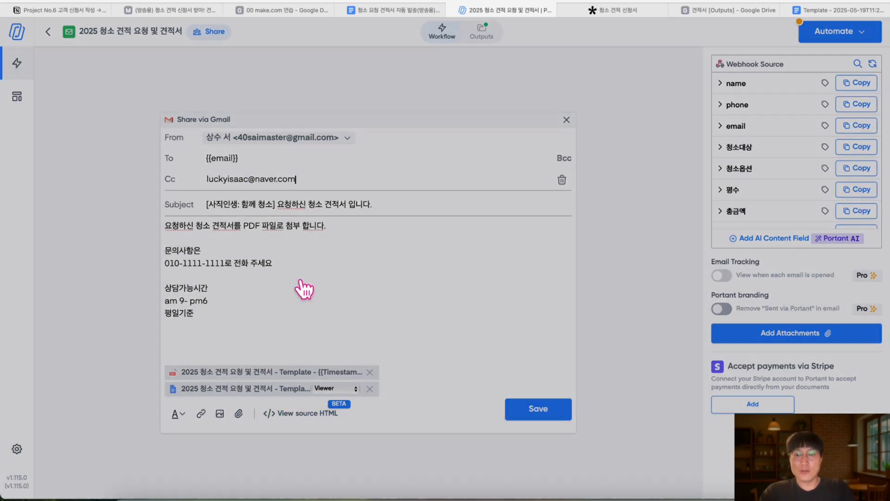
click(239, 413)
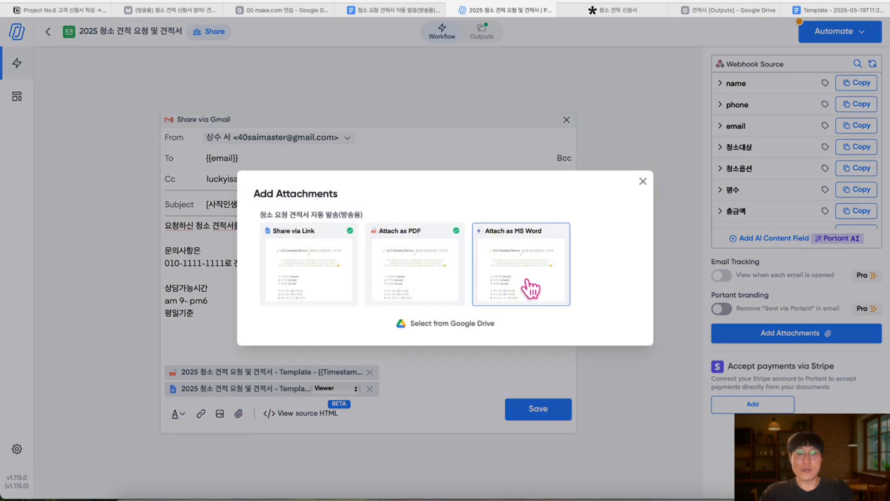
click(531, 289)
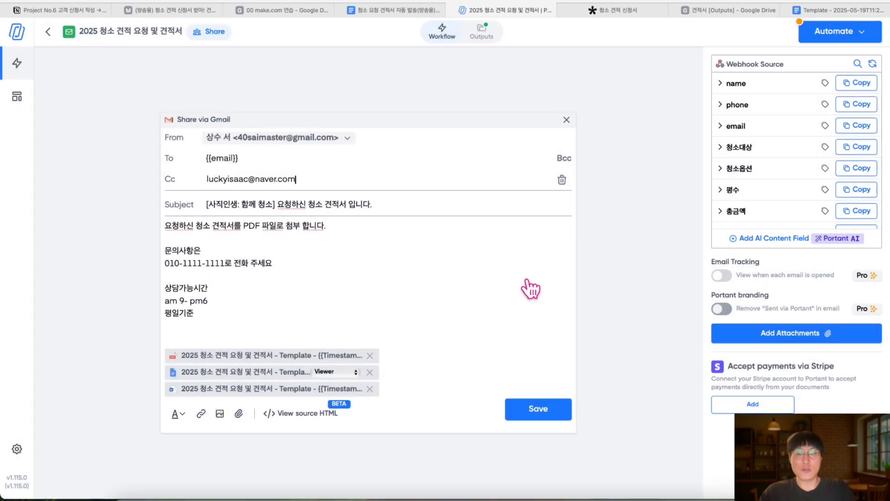
Keep Viewer access on the doc link, save the email step, and return to the workflow
click(335, 372)
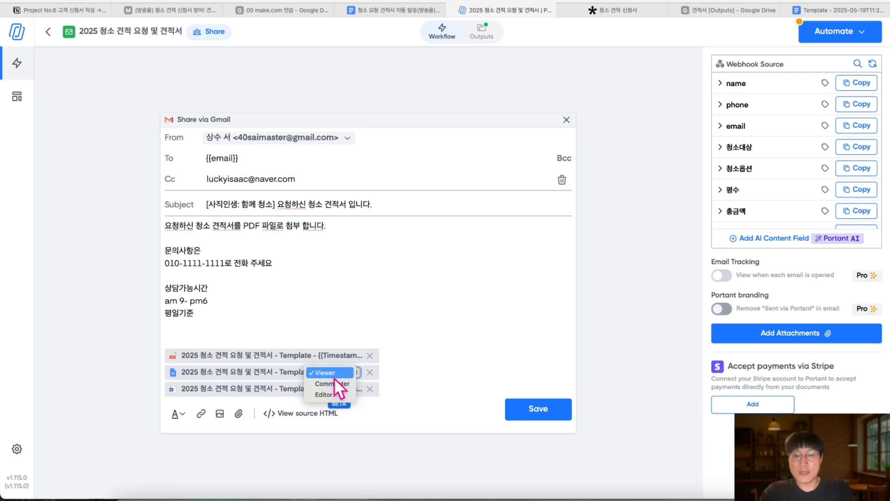
click(334, 375)
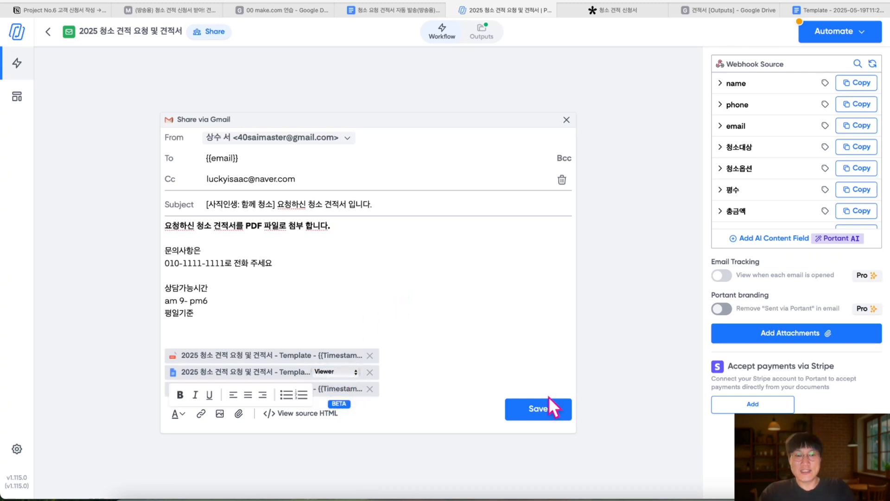
click(547, 414)
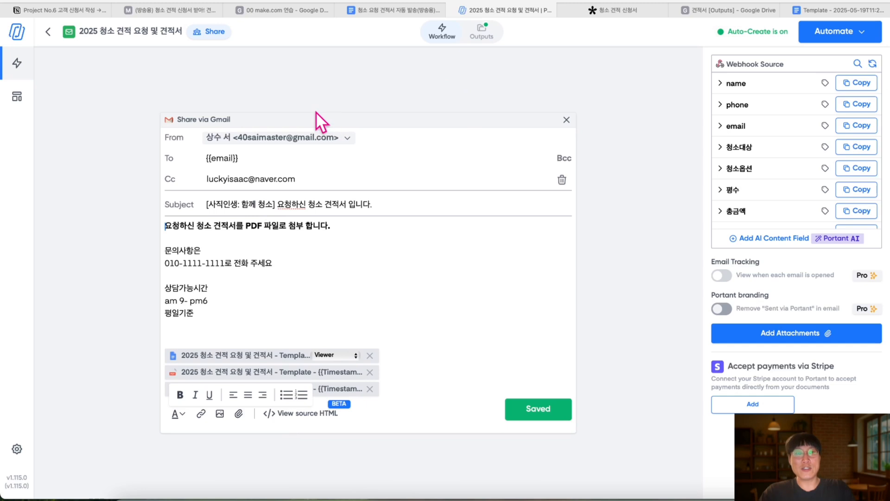
click(442, 32)
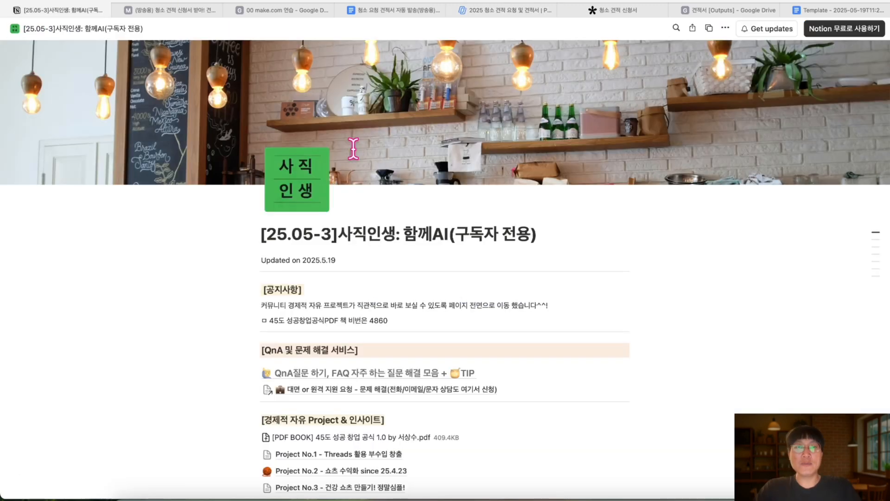
Scroll to the project list in Notion and open the Project No.6 page
scroll(353, 186, down, 3)
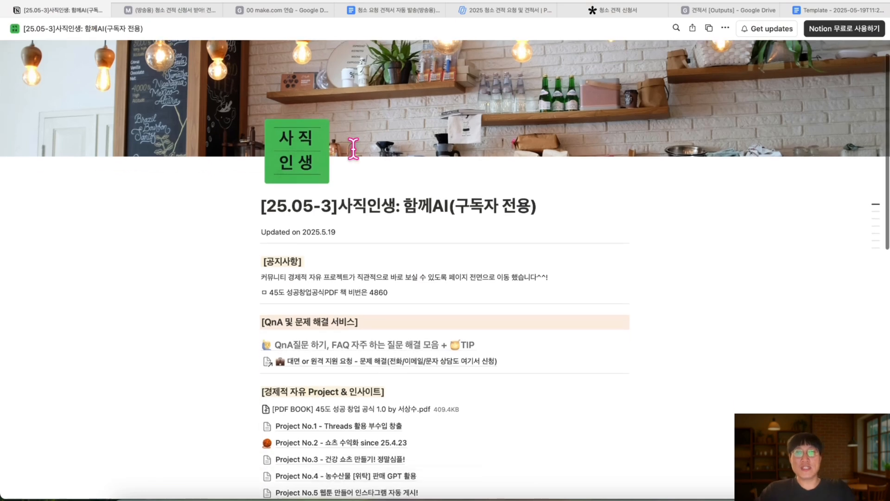
scroll(353, 149, down, 5)
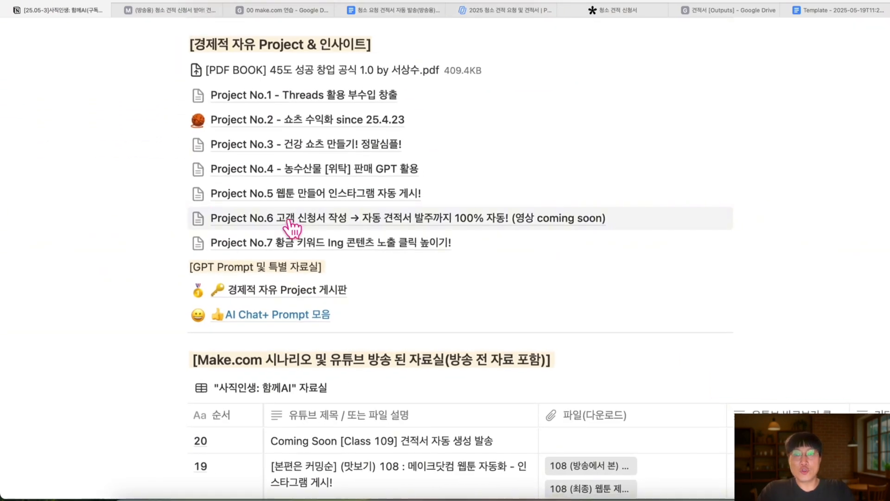
click(288, 221)
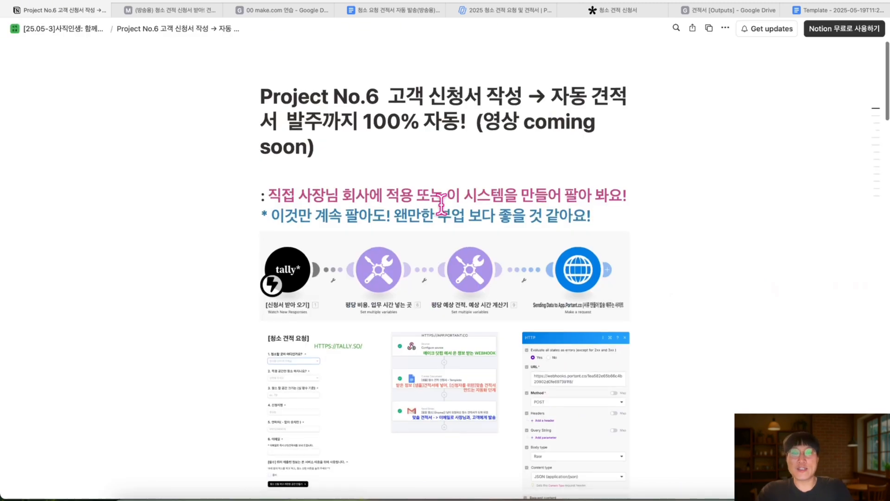
Read through the Tally, Make.com, Google Drive and Portant comparison table, then tidy the Make scenario layout
scroll(441, 204, down, 10)
scroll(441, 204, right, 2)
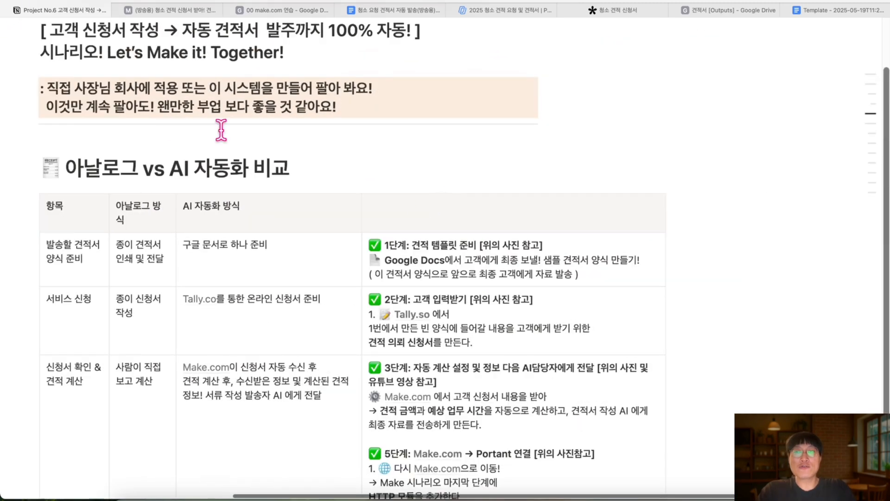
scroll(127, 111, up, 2)
scroll(126, 110, up, 1)
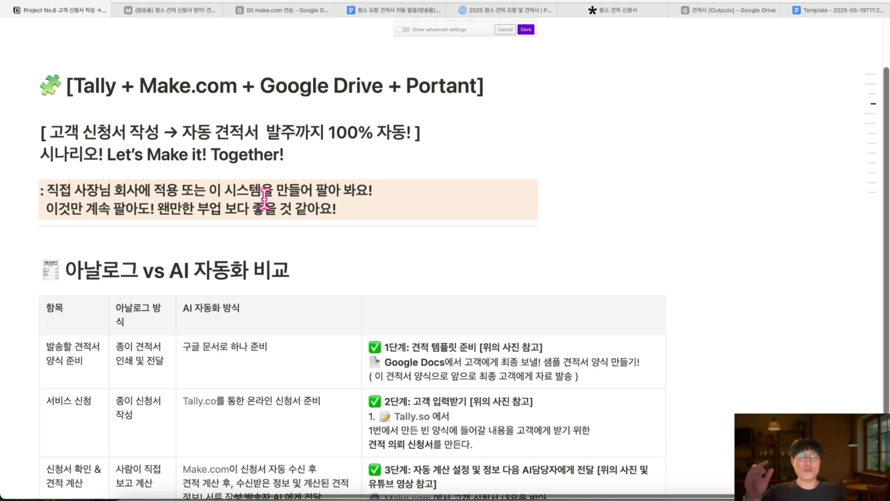
scroll(265, 198, down, 2)
scroll(264, 197, left, 1)
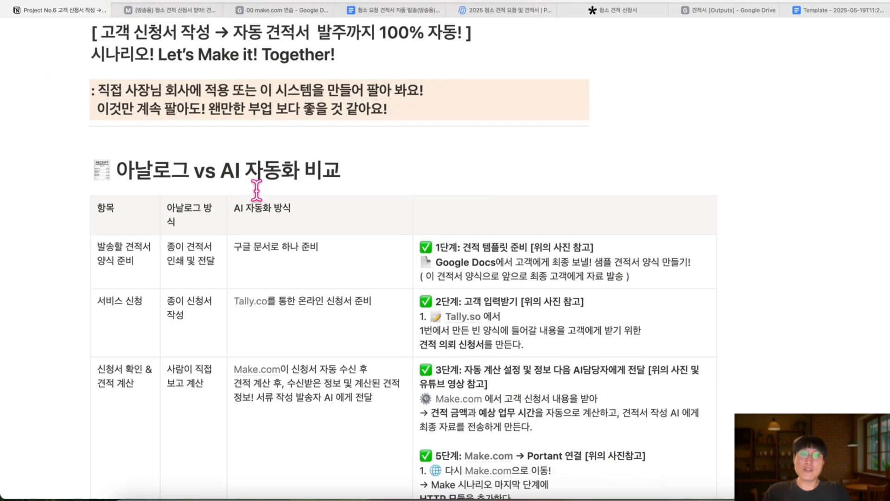
scroll(256, 190, up, 4)
scroll(256, 191, down, 1)
scroll(256, 190, up, 1)
scroll(257, 191, down, 3)
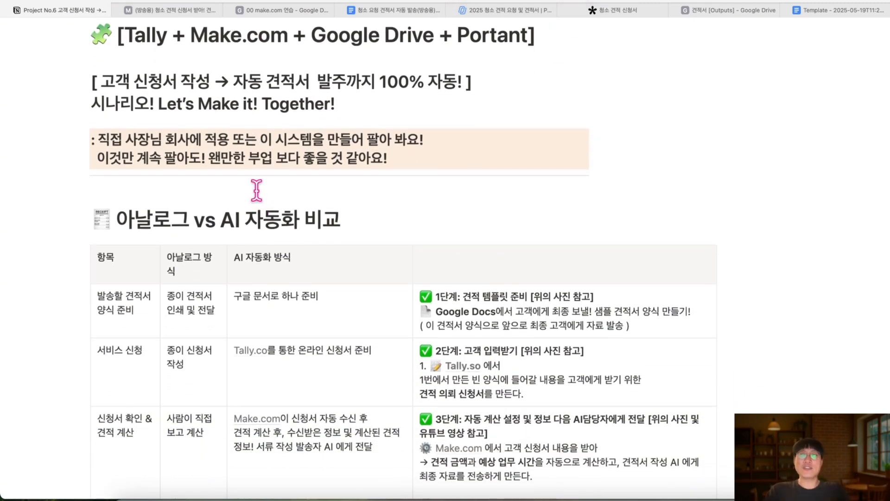
scroll(257, 190, up, 1)
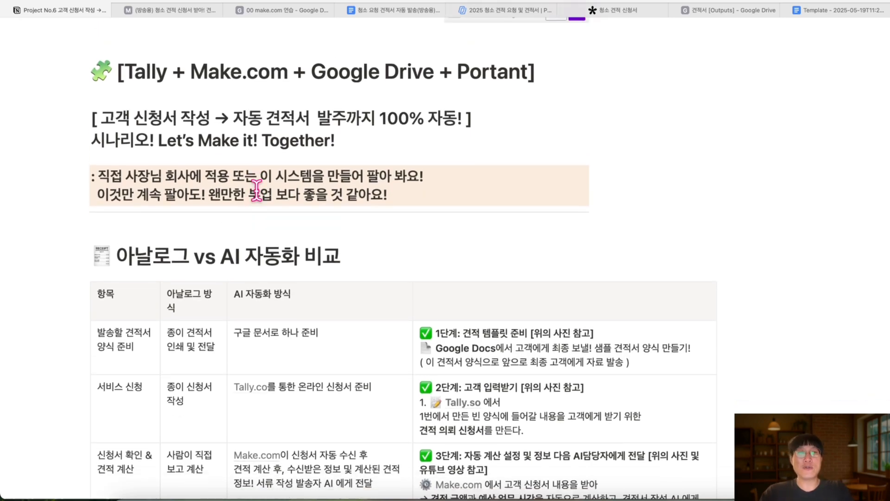
scroll(257, 191, down, 1)
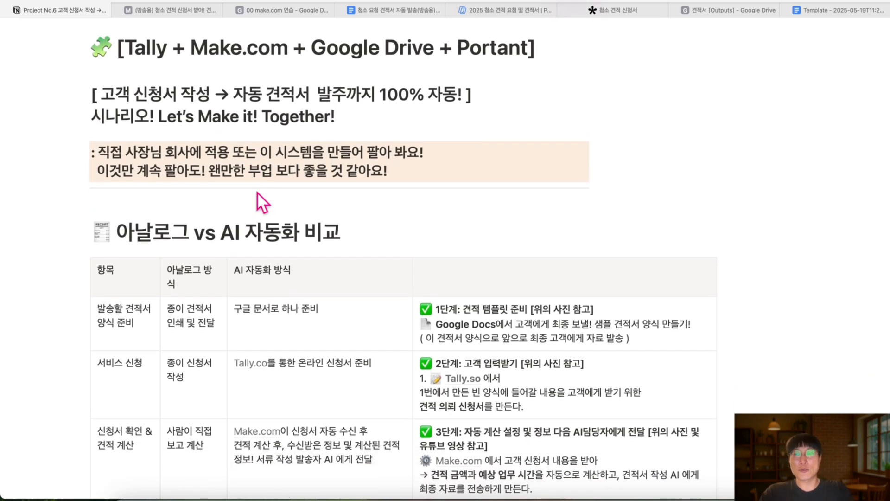
scroll(257, 191, down, 3)
scroll(257, 191, down, 20)
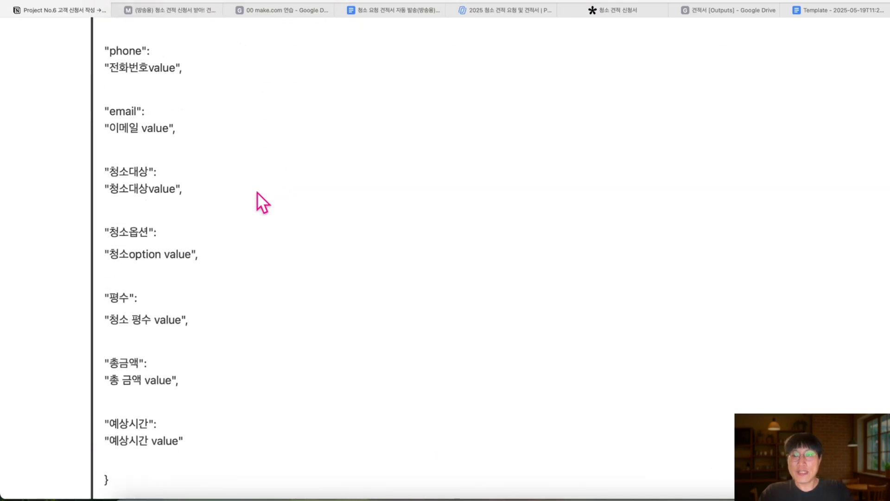
scroll(257, 191, up, 18)
scroll(256, 191, up, 20)
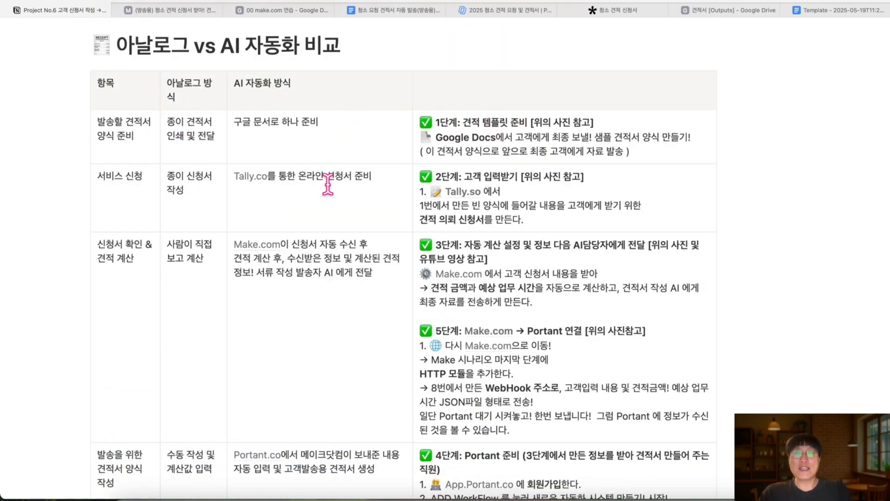
scroll(358, 181, up, 2)
scroll(359, 180, down, 1)
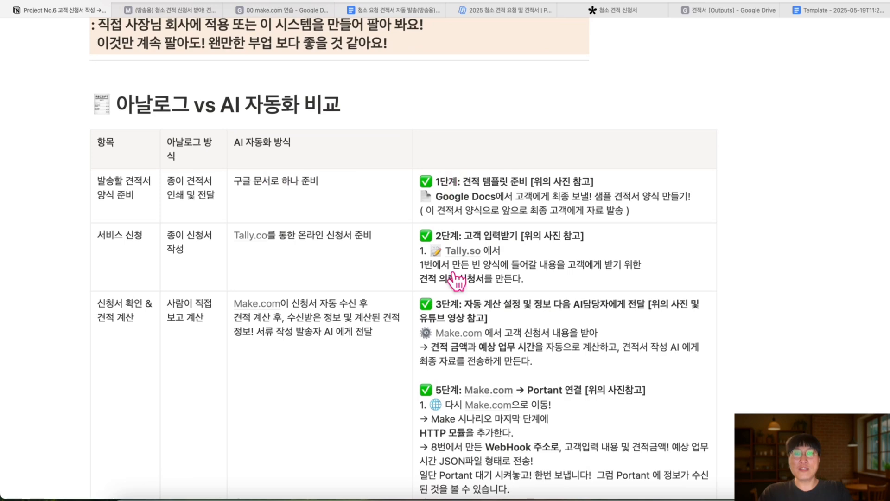
scroll(463, 301, down, 5)
scroll(452, 273, up, 4)
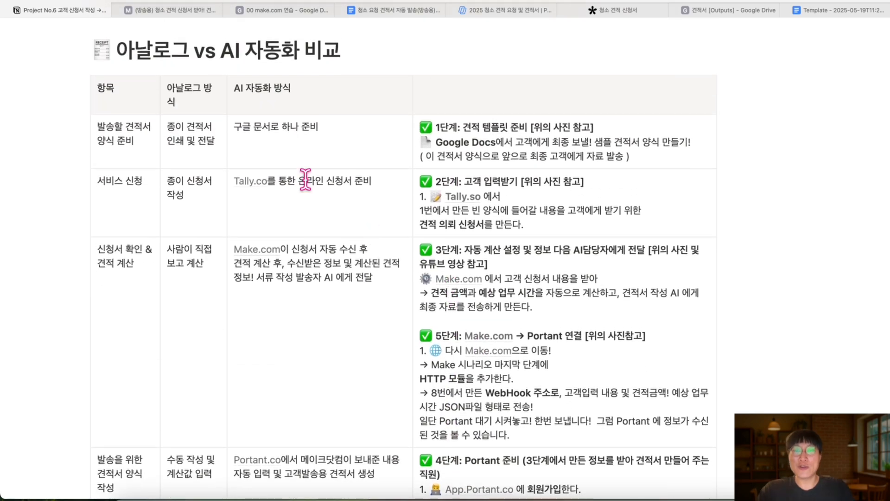
key(super+minus)
key(super+minus)
key(super+plus)
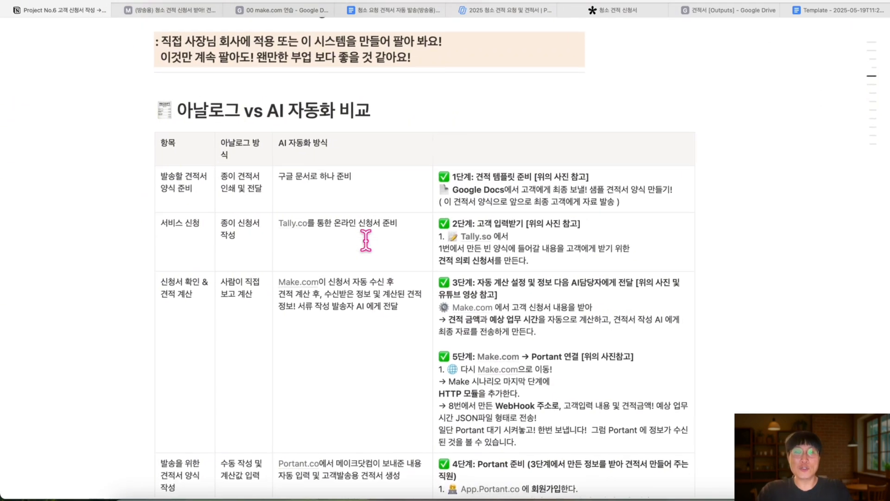
scroll(365, 239, up, 12)
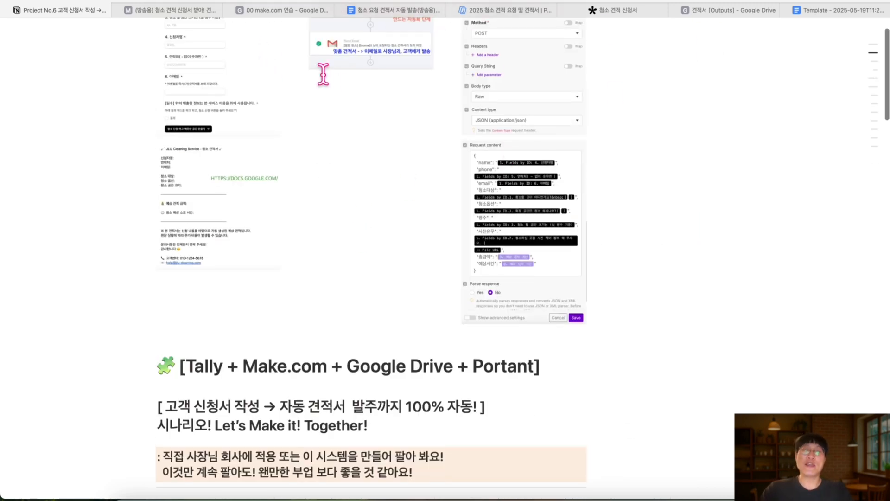
click(387, 468)
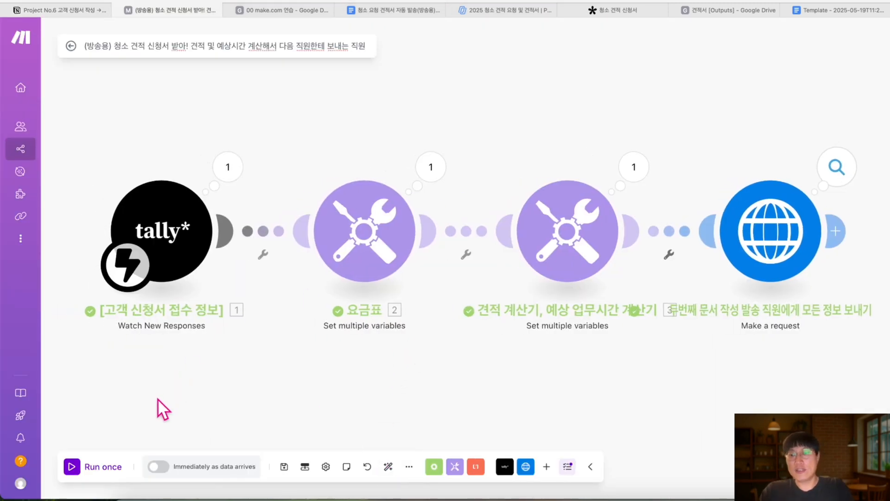
Start a single test run, close the Portant tab, then stop the waiting run
click(75, 467)
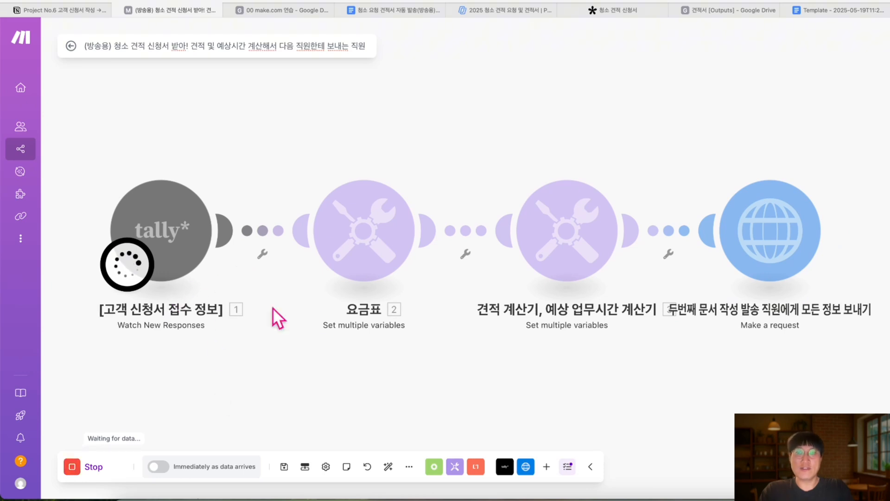
click(299, 9)
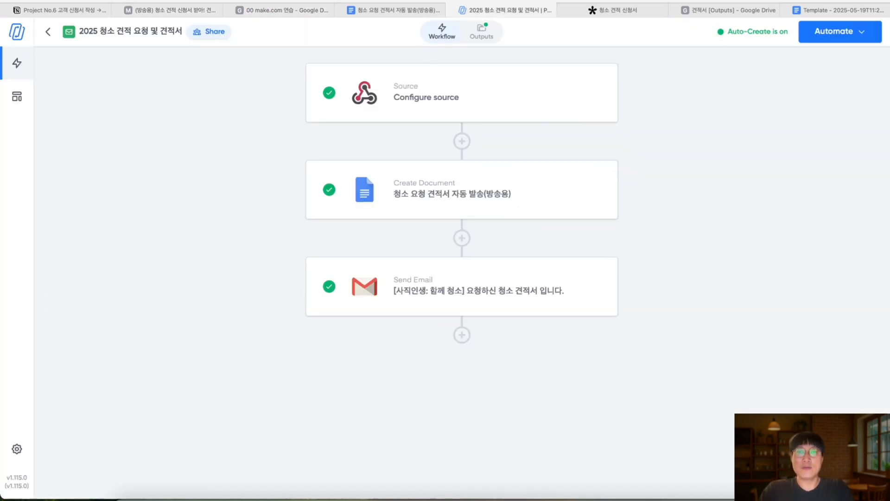
click(453, 11)
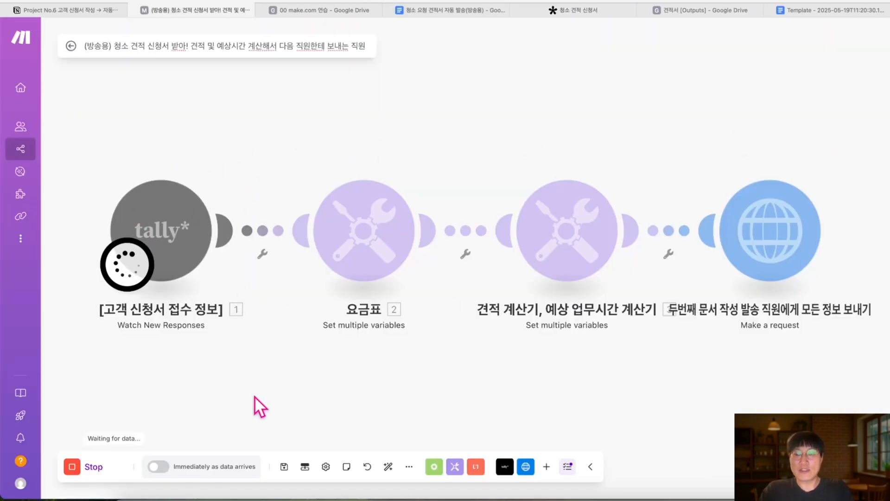
click(72, 467)
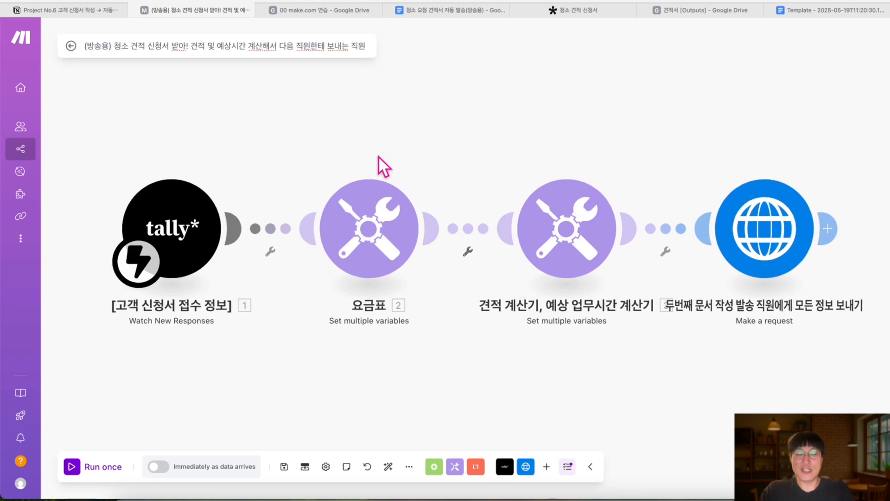
Save the scenario and schedule it to run immediately as data arrives
click(284, 467)
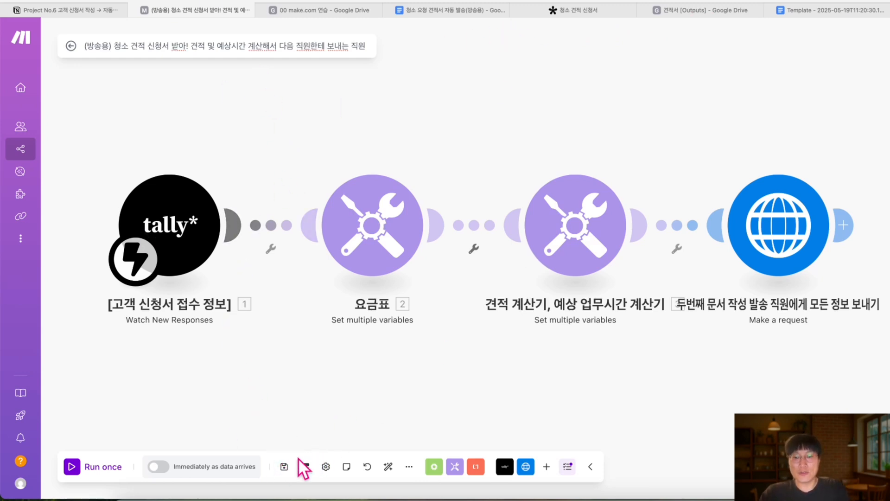
click(284, 465)
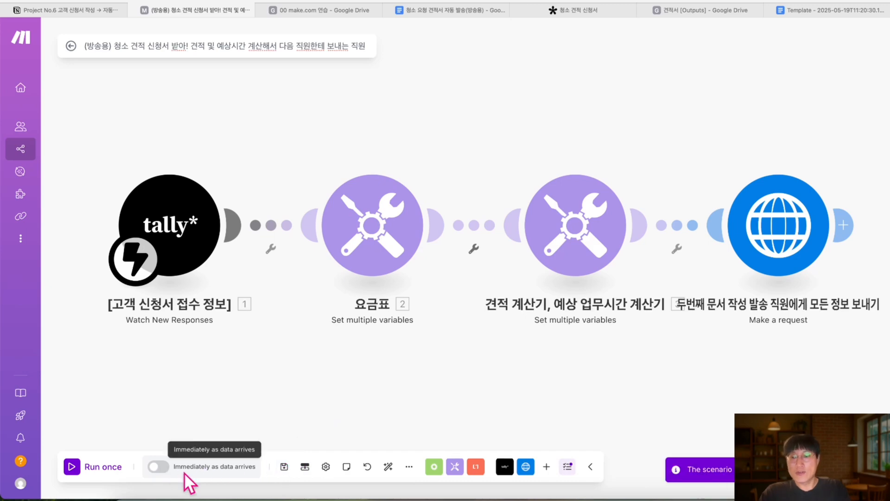
scroll(185, 472, up, 5)
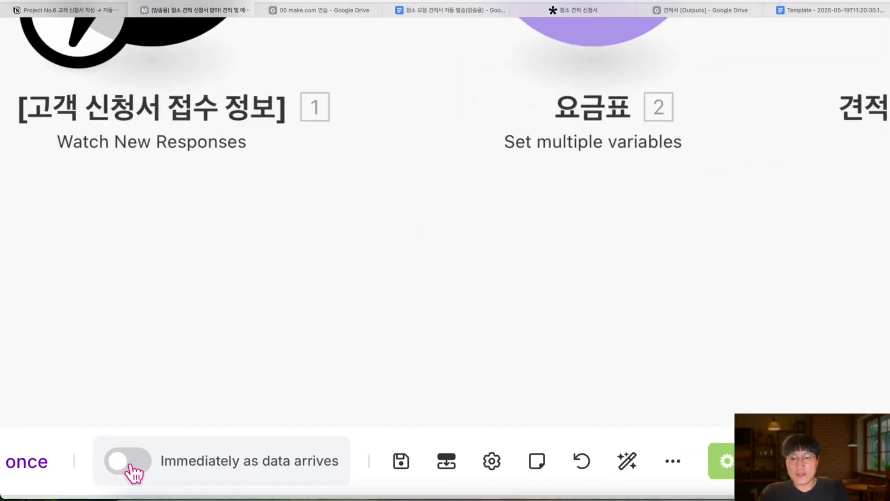
click(136, 466)
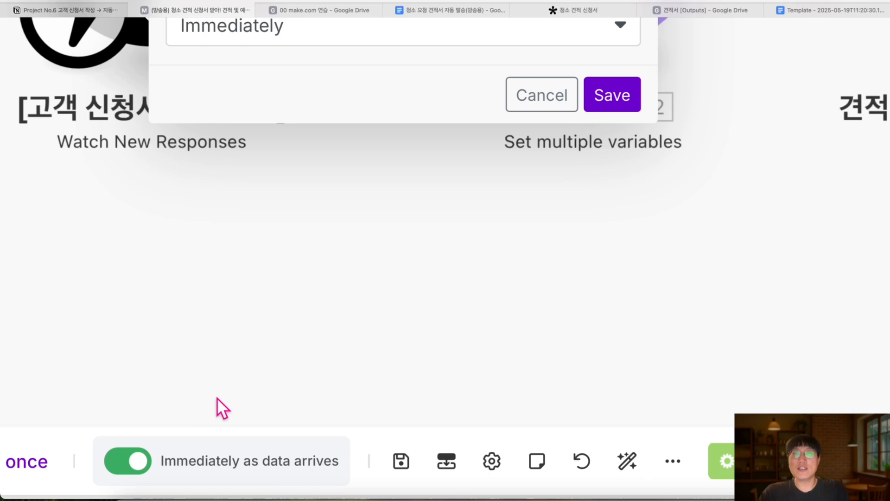
scroll(217, 397, down, 2)
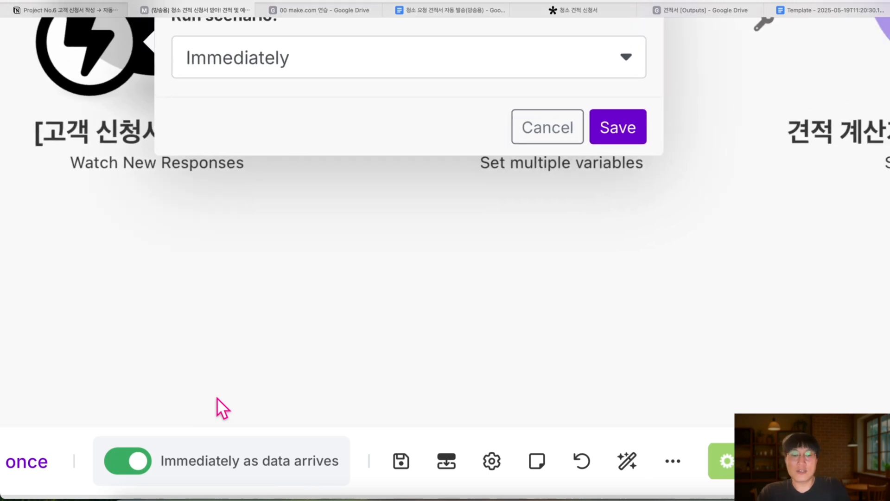
scroll(217, 397, down, 3)
click(383, 313)
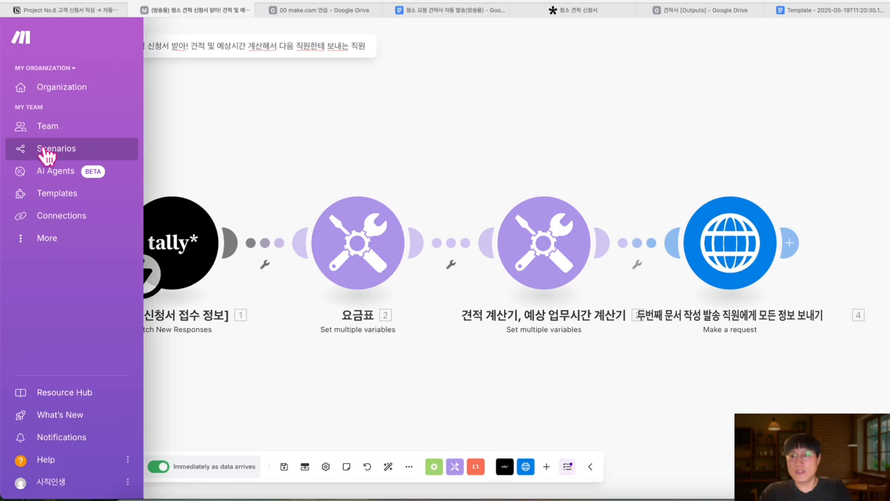
Confirm the scenario is listed as ON in the [방송용] folder
click(47, 149)
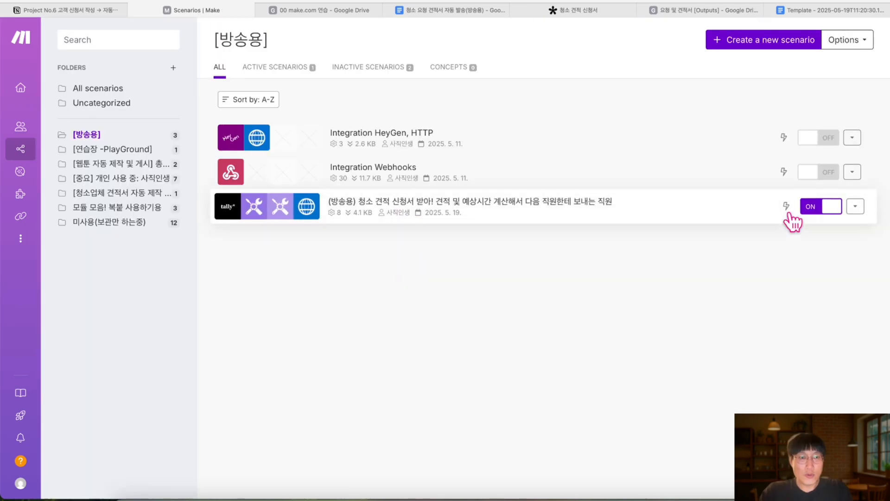
scroll(800, 235, up, 5)
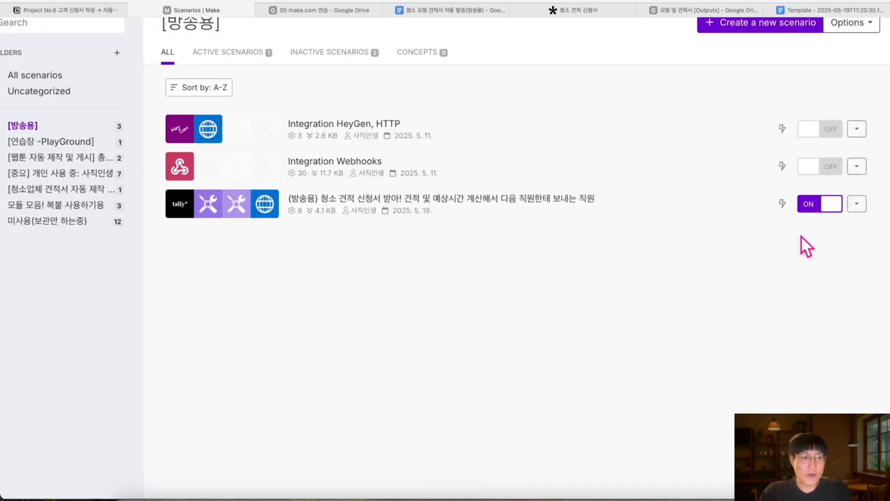
scroll(798, 111, down, 5)
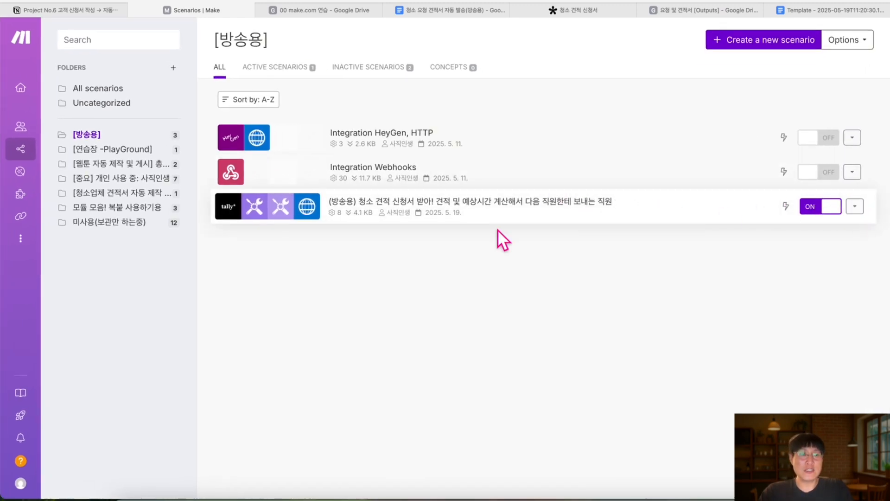
Close the Make, Google Drive and Google Docs tabs in Safari
click(132, 10)
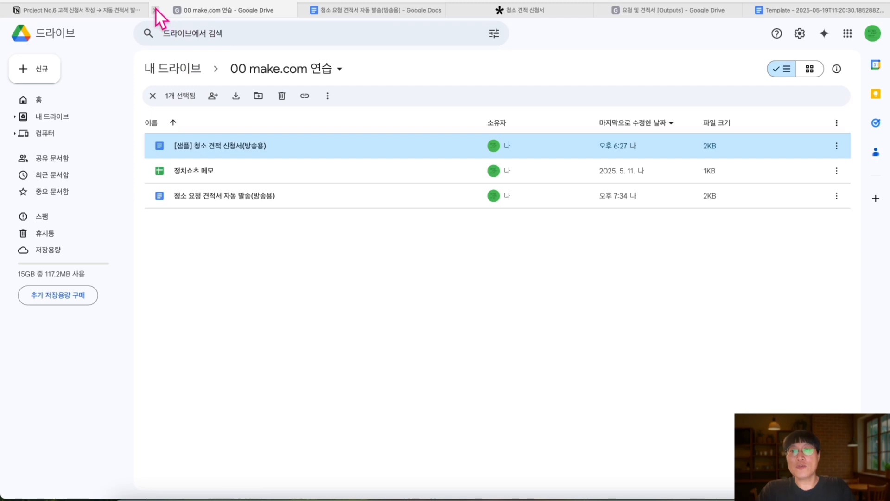
click(155, 8)
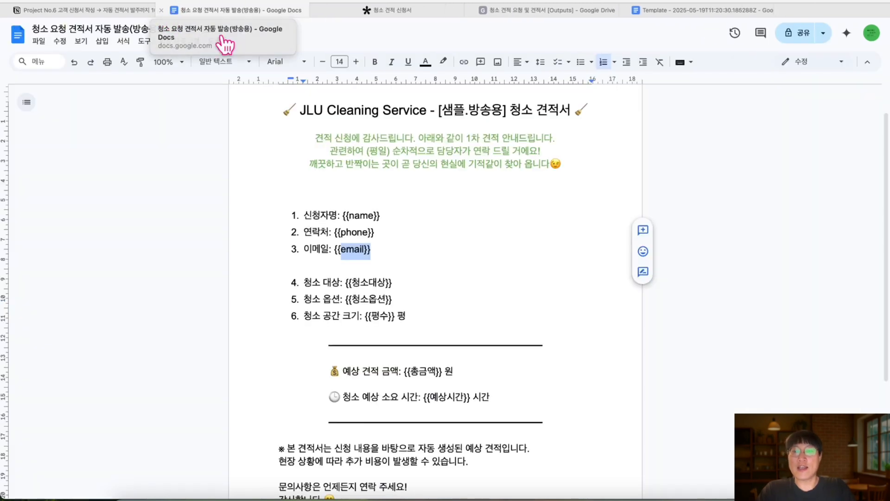
click(162, 10)
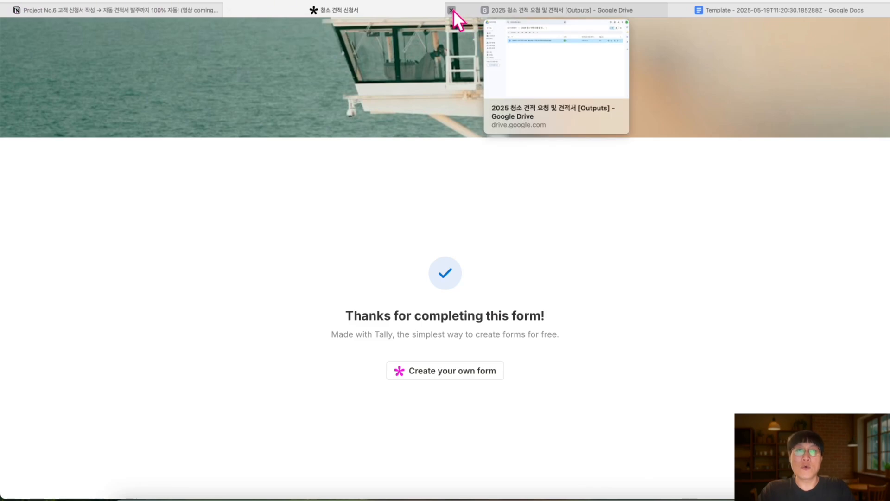
click(453, 10)
click(453, 9)
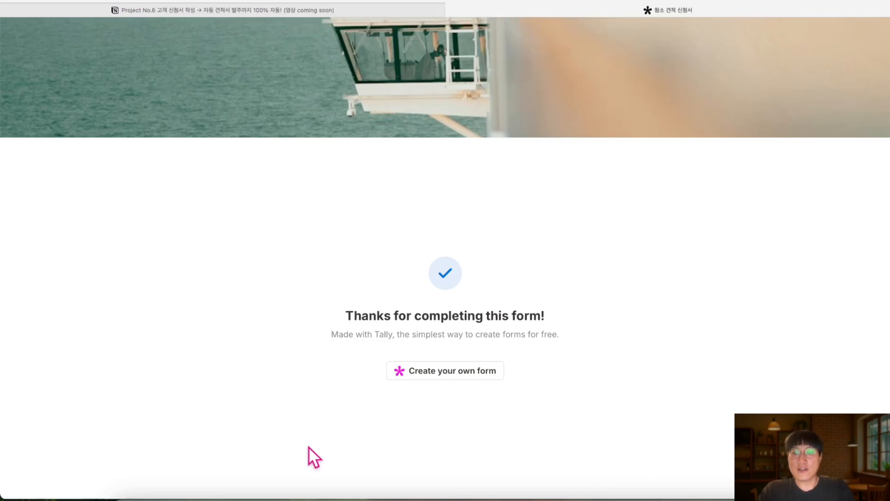
Copy the tally.so form link from Notes and load it in Safari
click(227, 494)
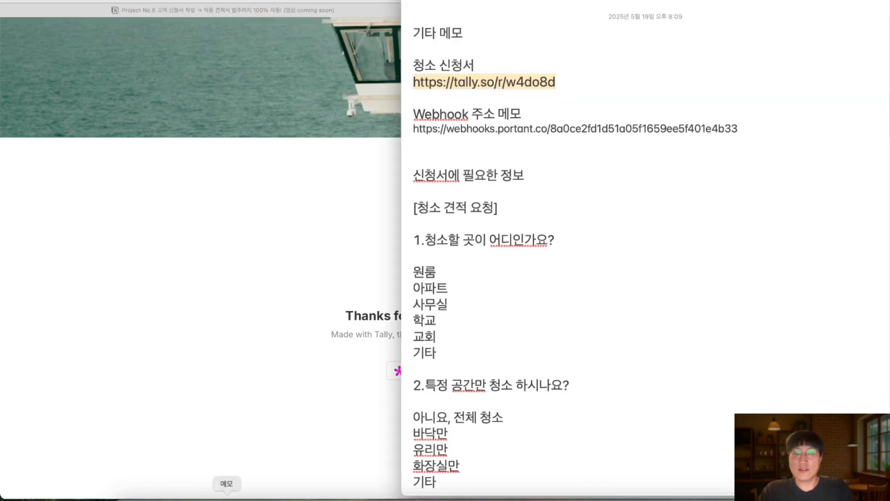
right_click(524, 85)
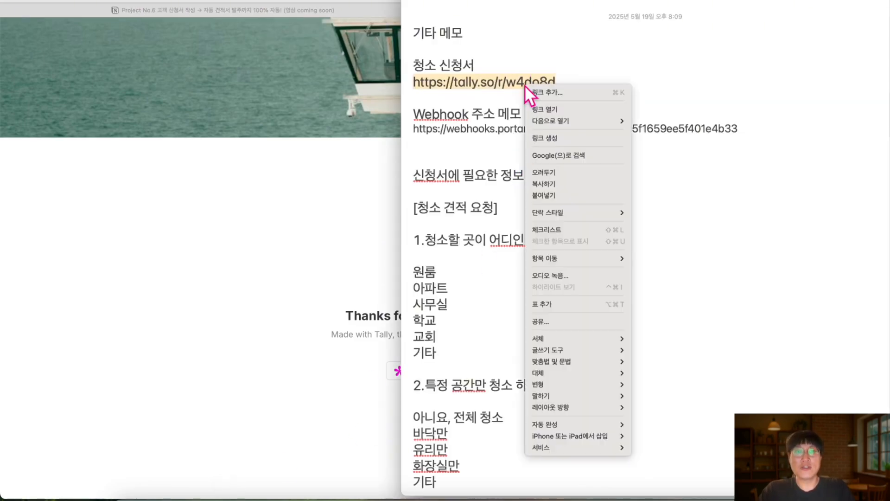
click(550, 182)
click(366, 209)
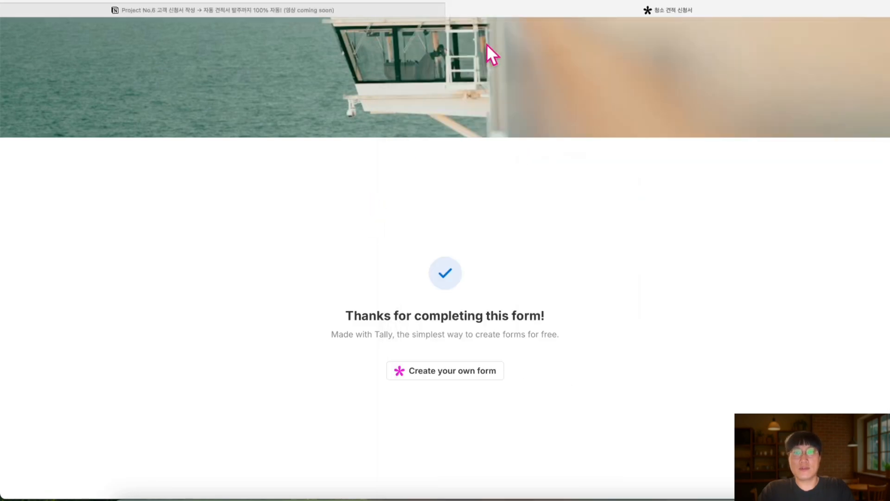
click(526, 3)
key(Return)
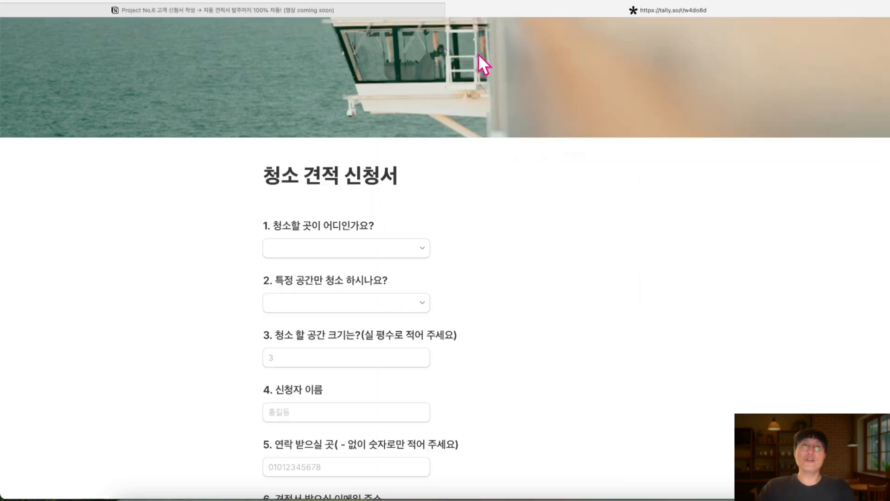
Choose 사무실 as the cleaning place and 아니요, 전체 청소 for the areas
scroll(389, 259, down, 1)
scroll(388, 259, down, 4)
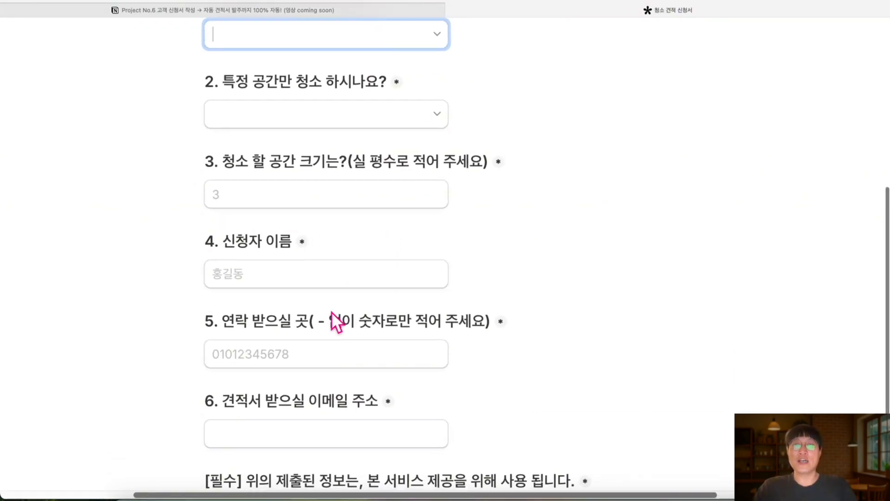
scroll(338, 318, up, 5)
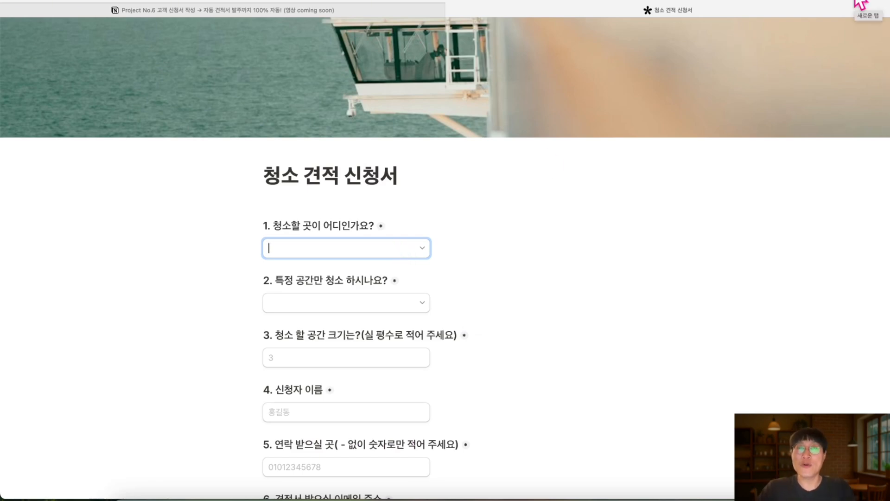
click(397, 245)
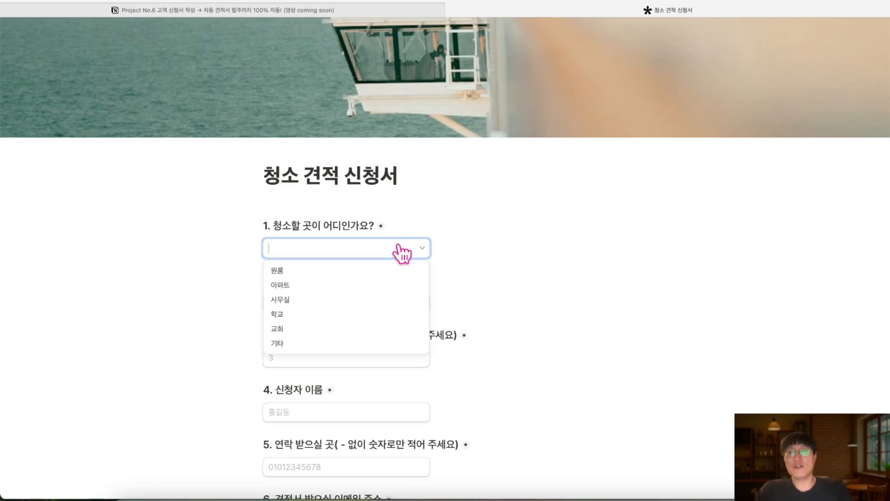
click(299, 300)
click(305, 304)
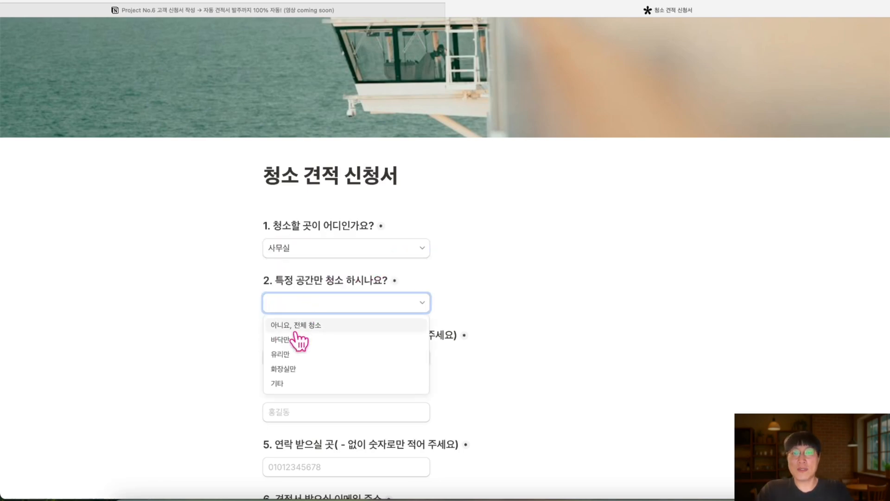
click(299, 325)
Enter size 6 and the applicant's name, phone number and e-mail address
scroll(302, 337, down, 1)
click(293, 353)
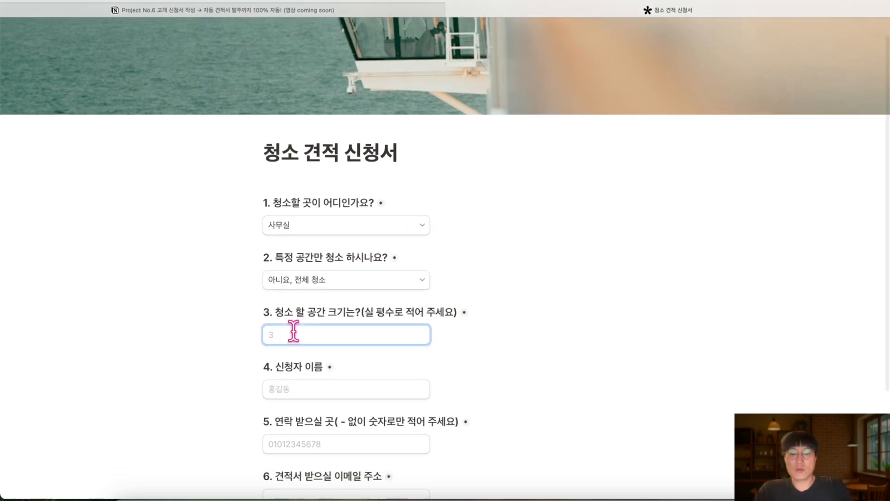
text(6)
scroll(291, 346, down, 2)
click(294, 339)
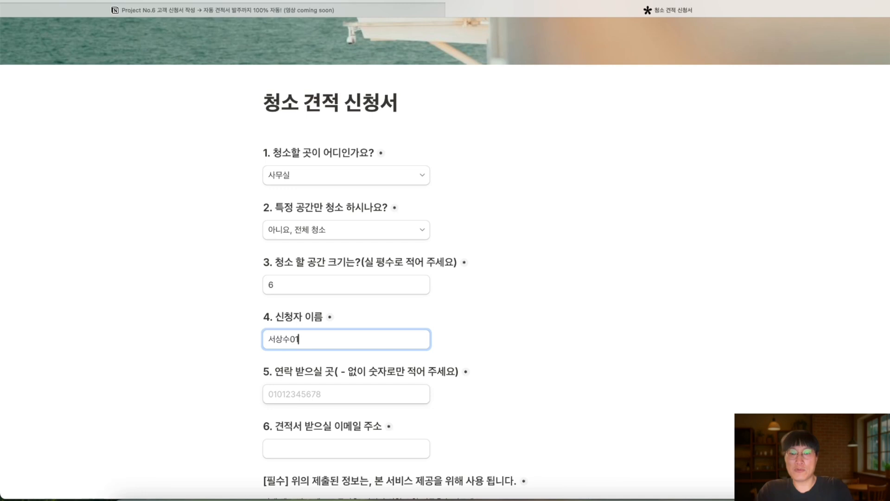
click(287, 399)
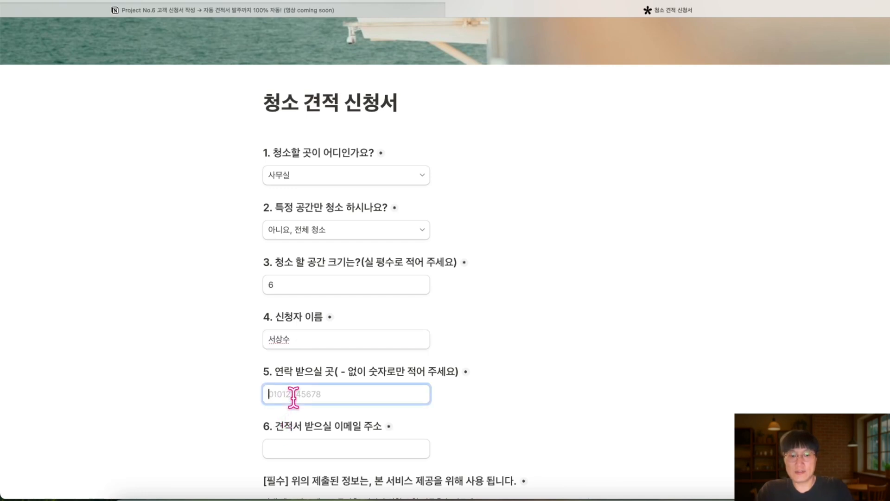
text(01011111111)
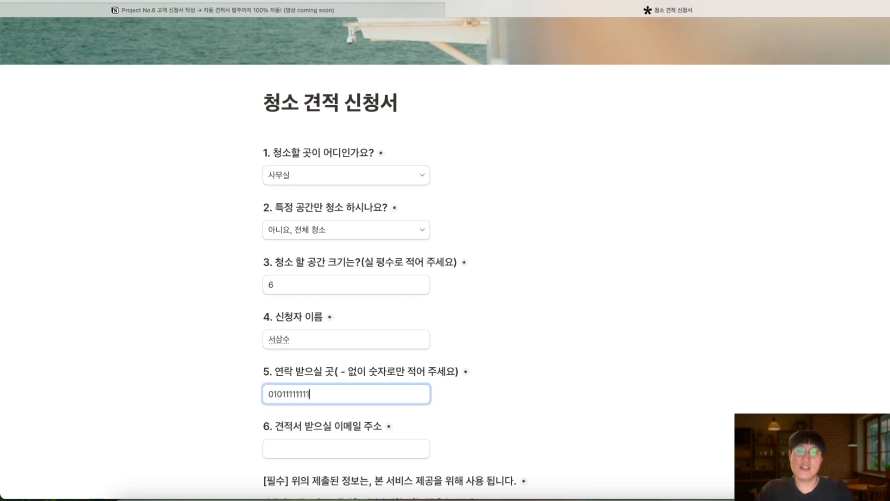
scroll(285, 409, down, 3)
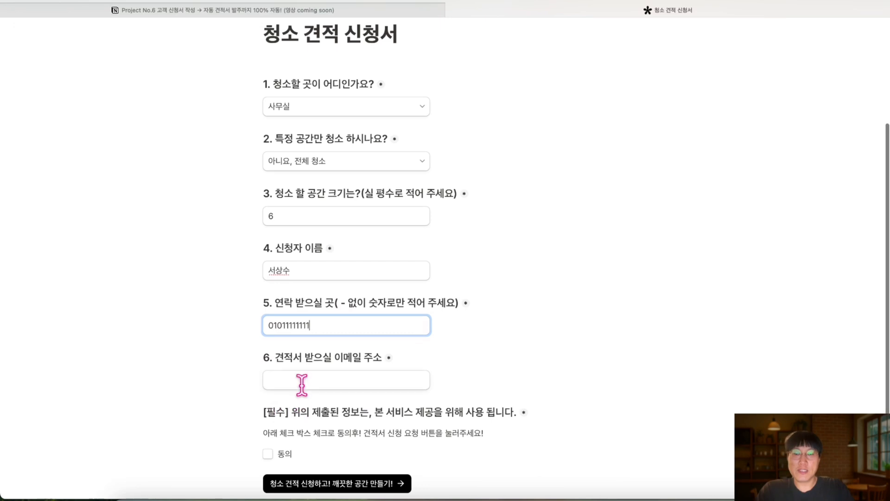
click(305, 381)
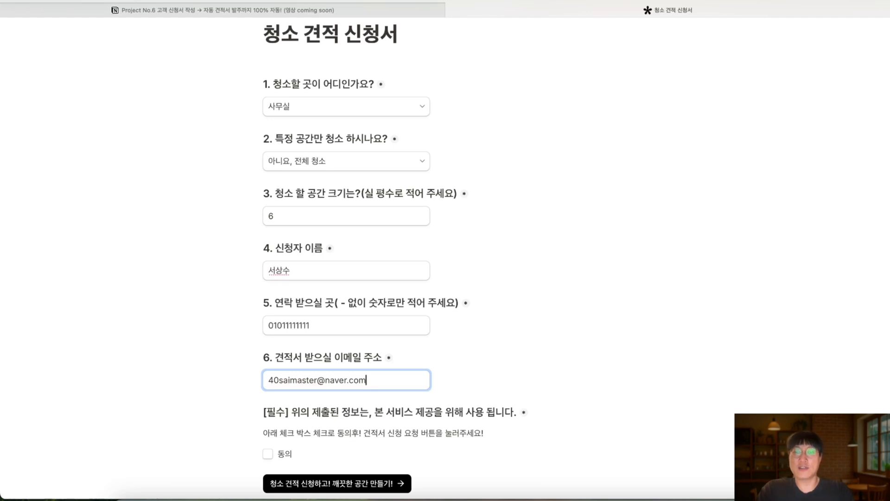
Tick the 동의 data-use consent box and submit with 청소 견적 신청하고!
scroll(336, 316, down, 1)
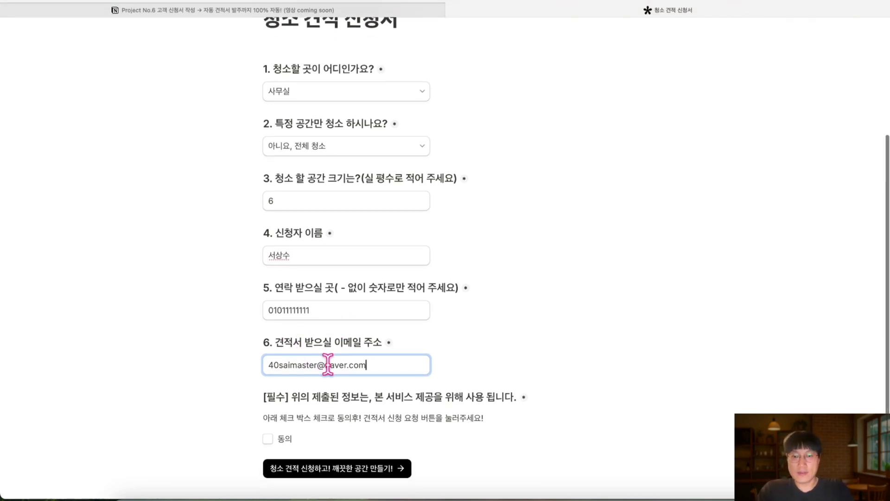
scroll(344, 324, down, 1)
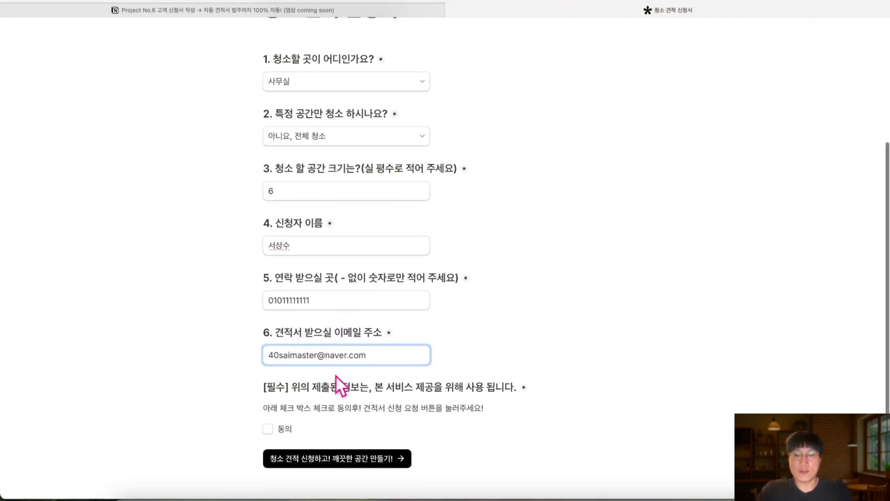
click(279, 432)
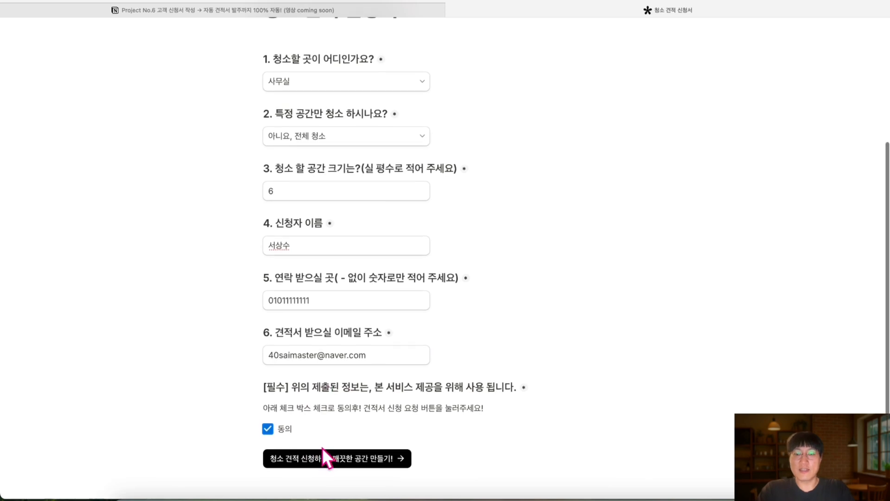
click(326, 458)
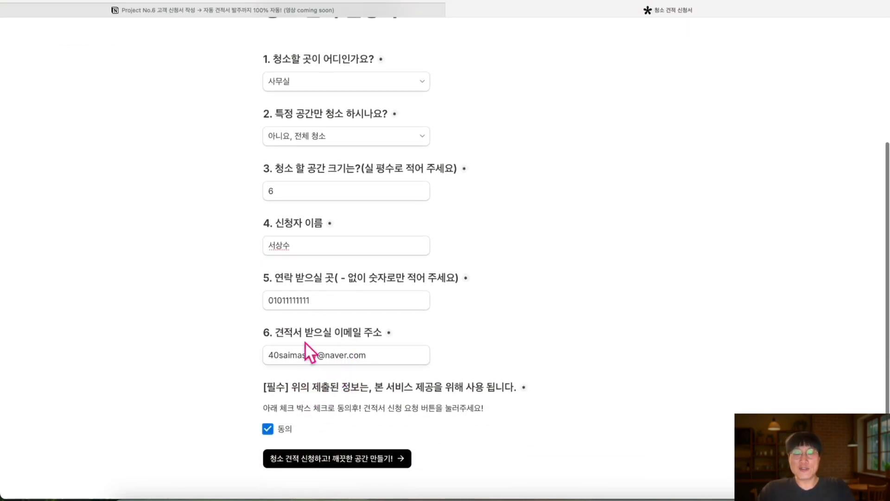
click(335, 464)
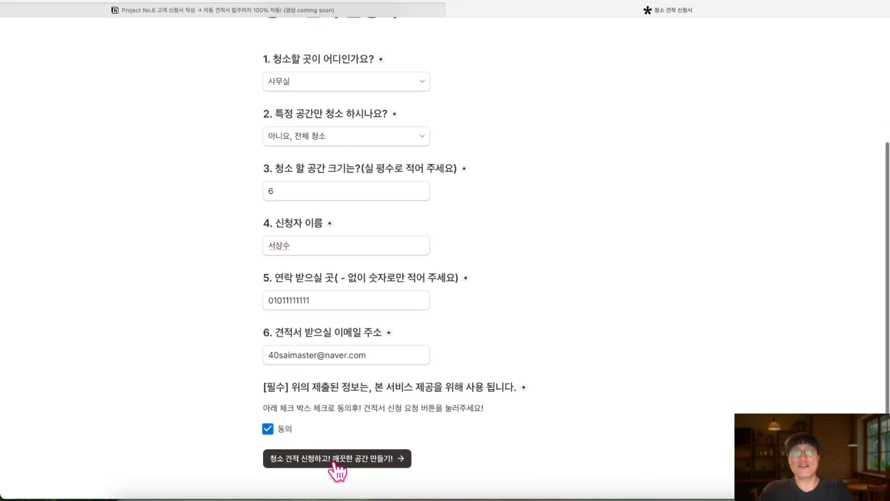
click(335, 463)
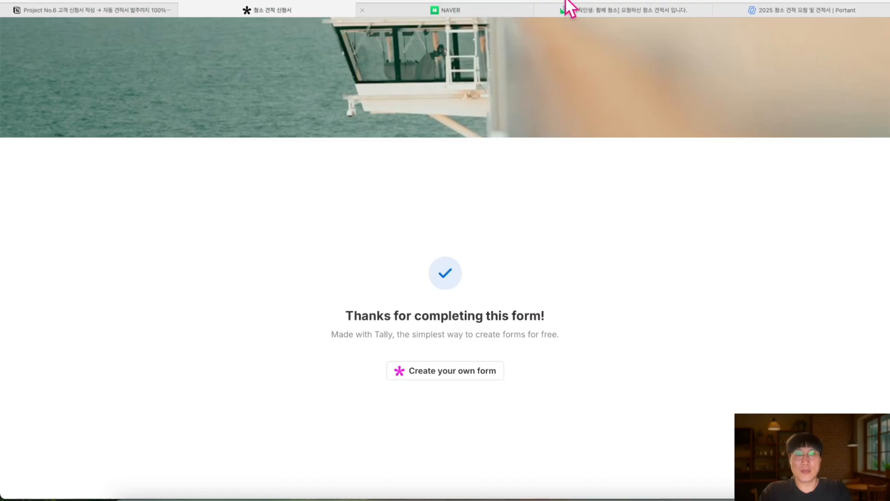
Open the '[사직인생: 함께 청소] 요청하신 청소 견적서 입니다.' email and check its PDF and Word attachments
click(594, 7)
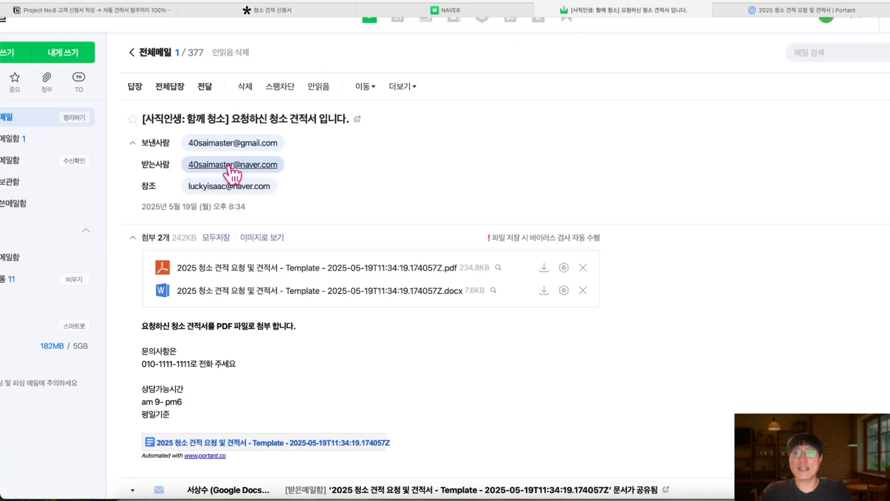
scroll(230, 168, up, 5)
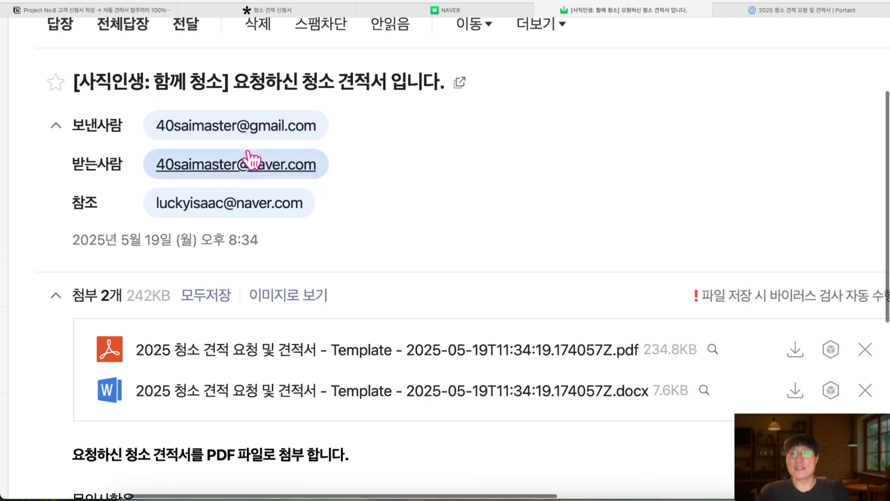
scroll(252, 161, down, 5)
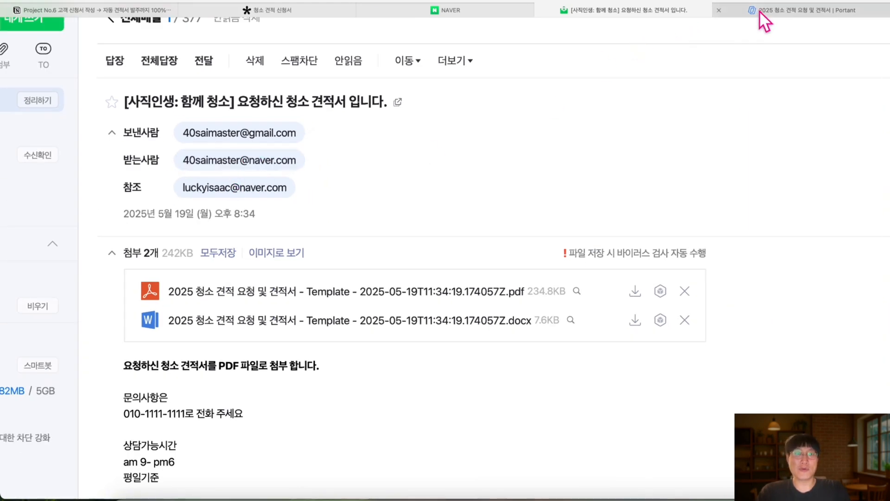
click(759, 10)
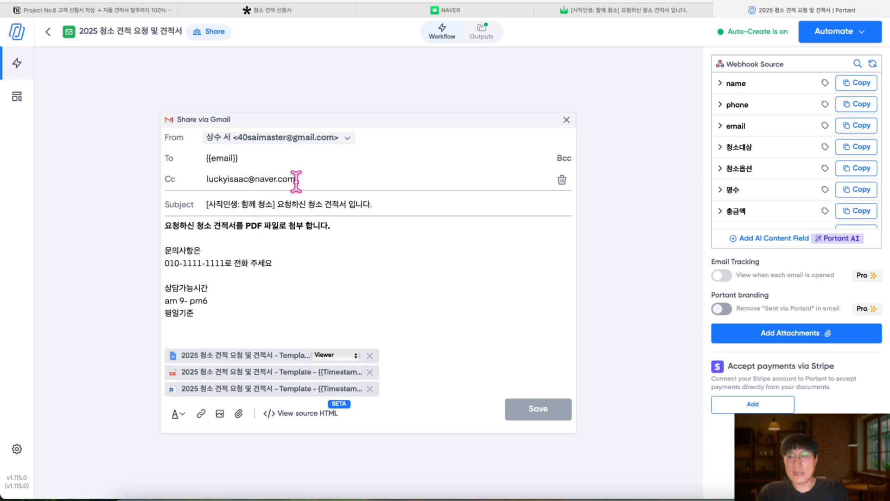
Select the Cc address in Portant's Share via Gmail settings, then return to Naver Mail
drag(295, 180, 199, 178)
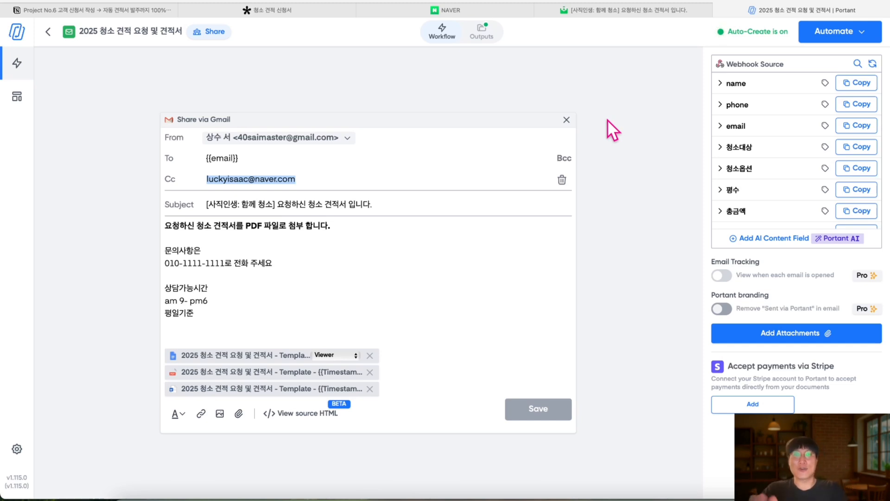
click(581, 10)
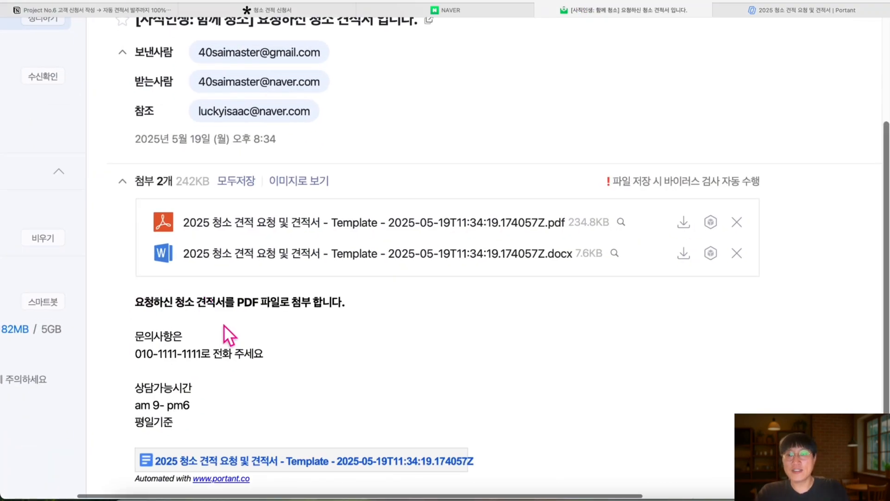
Download the estimate PDF attachment, allowing downloads from the mail site
scroll(228, 331, down, 1)
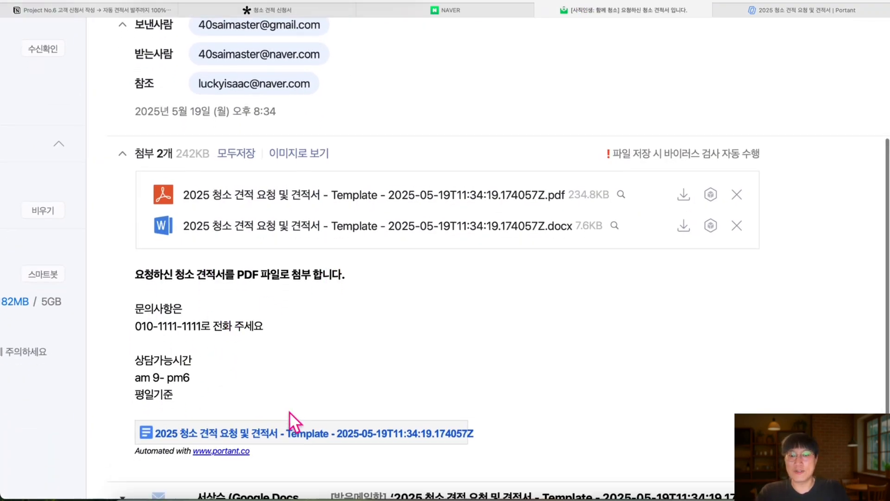
scroll(290, 420, up, 1)
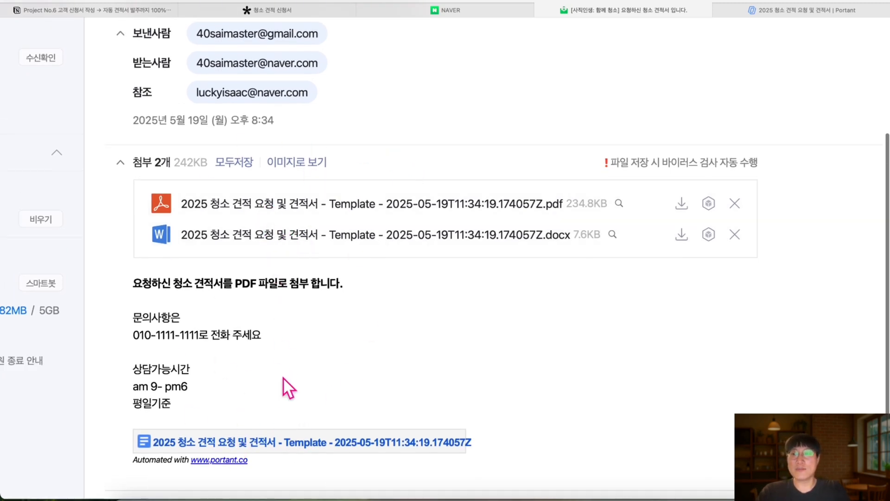
click(341, 204)
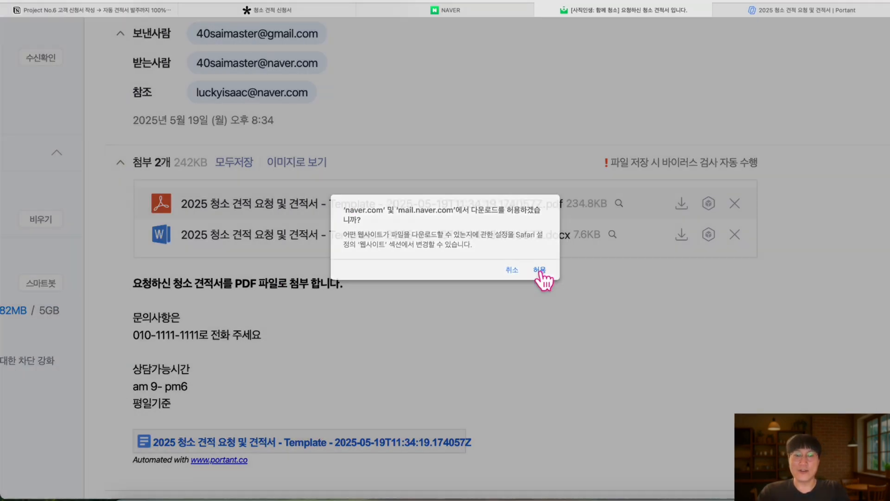
click(540, 270)
Open the downloaded estimate PDF from Downloads, sorted by 추가된 날짜 newest first
click(302, 331)
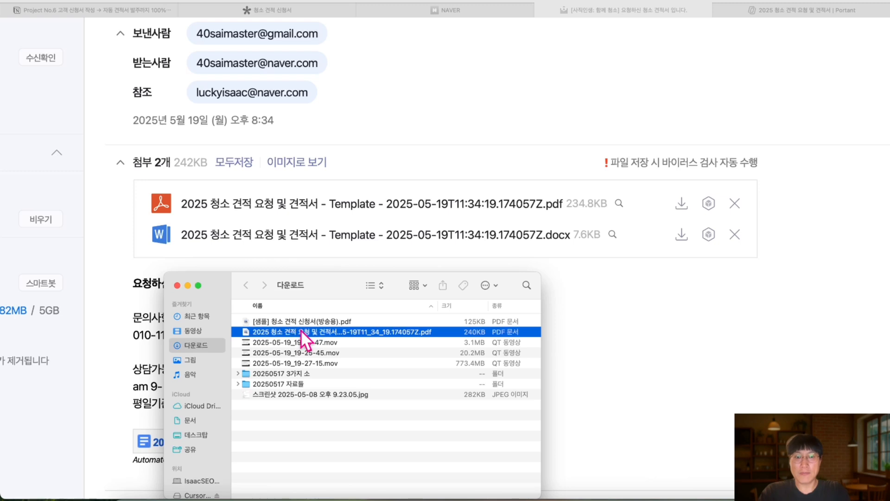
drag(540, 307, 738, 309)
click(675, 306)
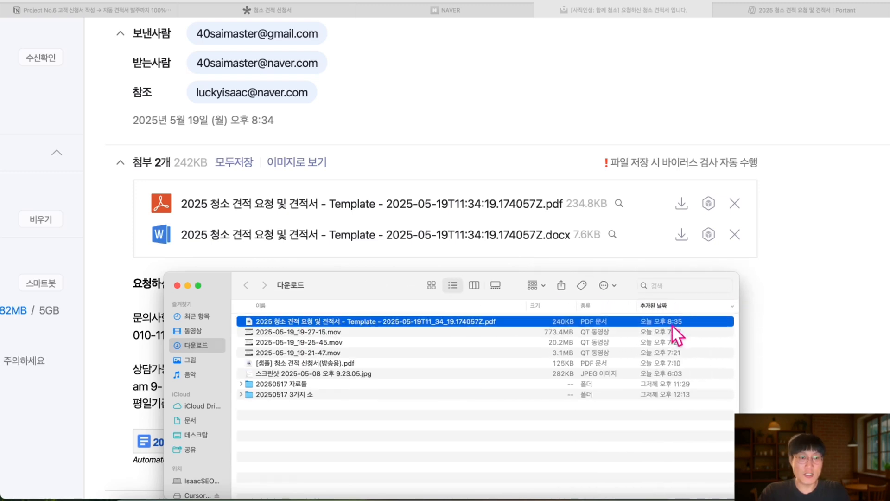
double_click(402, 320)
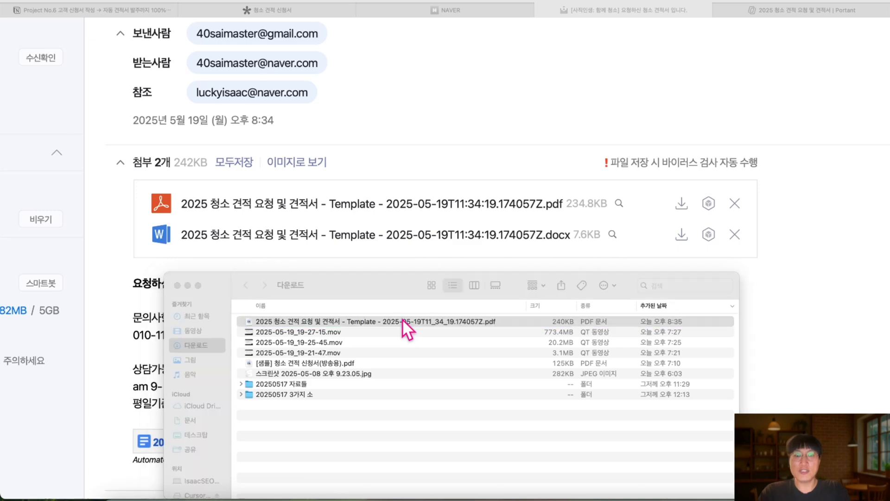
Verify the PDF shows 180000 원 and 6 시간 for 6 평, then close Preview
scroll(351, 208, down, 10)
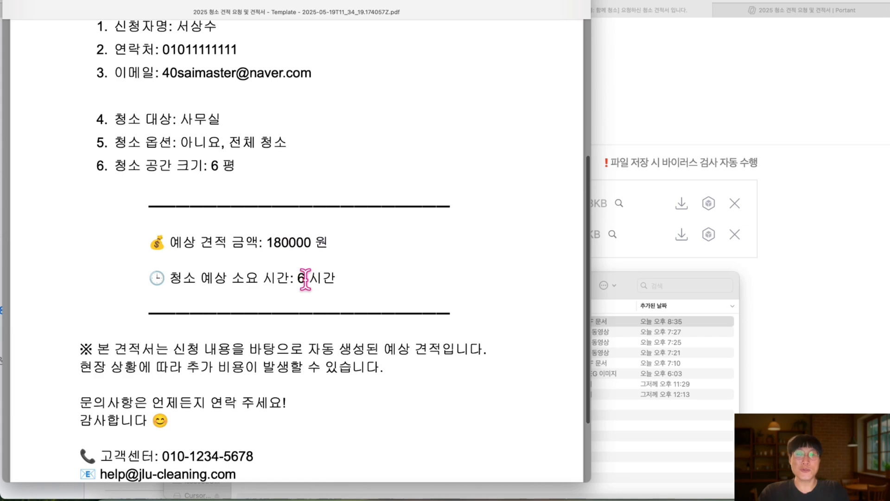
scroll(304, 265, down, 4)
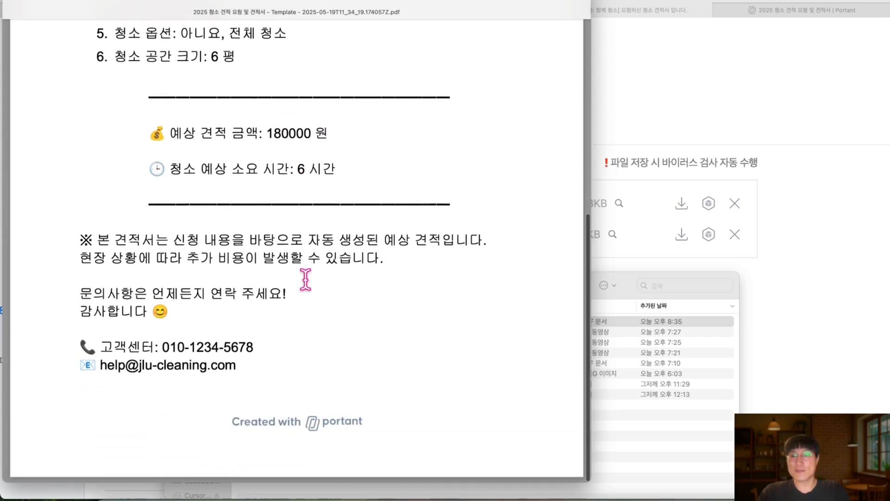
scroll(235, 255, up, 8)
scroll(267, 206, up, 6)
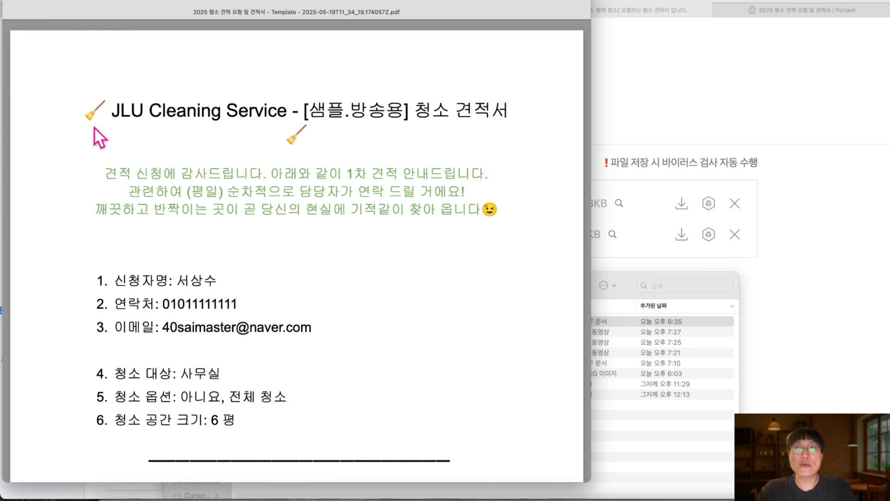
click(16, 1)
scroll(310, 72, up, 3)
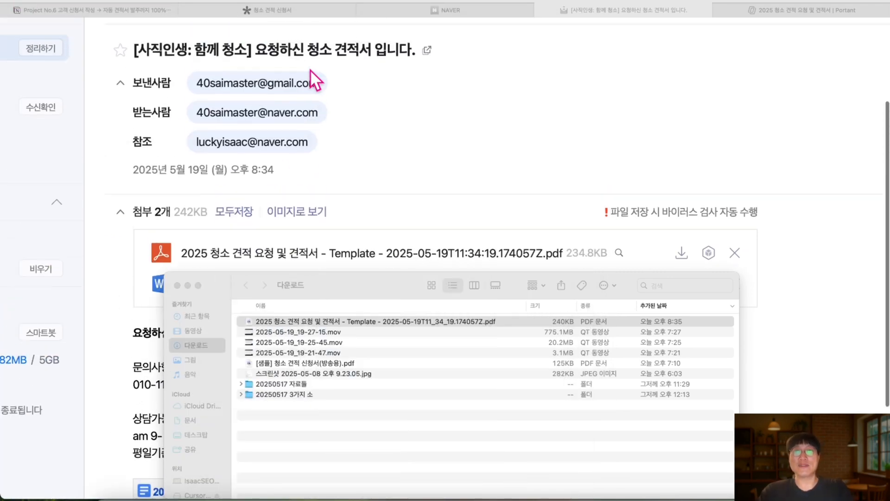
Return to the Notion Project No.6 guide and scroll to the 4단계 and 5단계 sections
click(274, 11)
click(129, 13)
scroll(297, 216, down, 10)
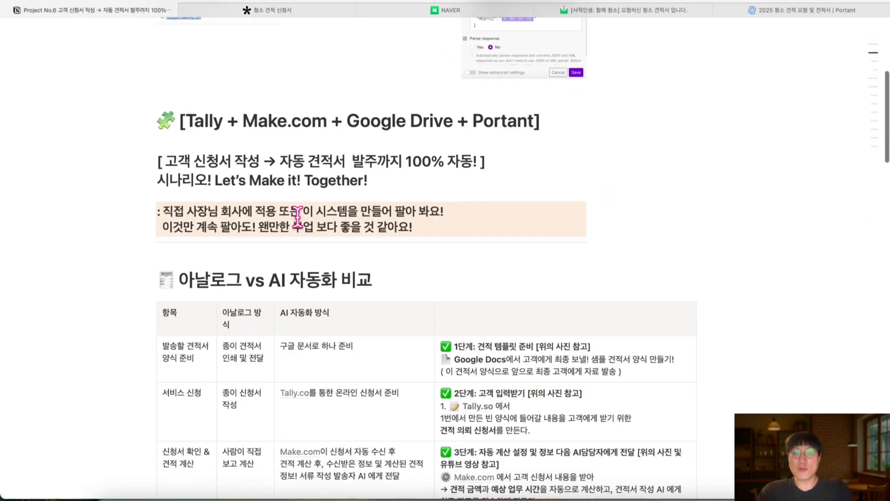
scroll(445, 401, down, 13)
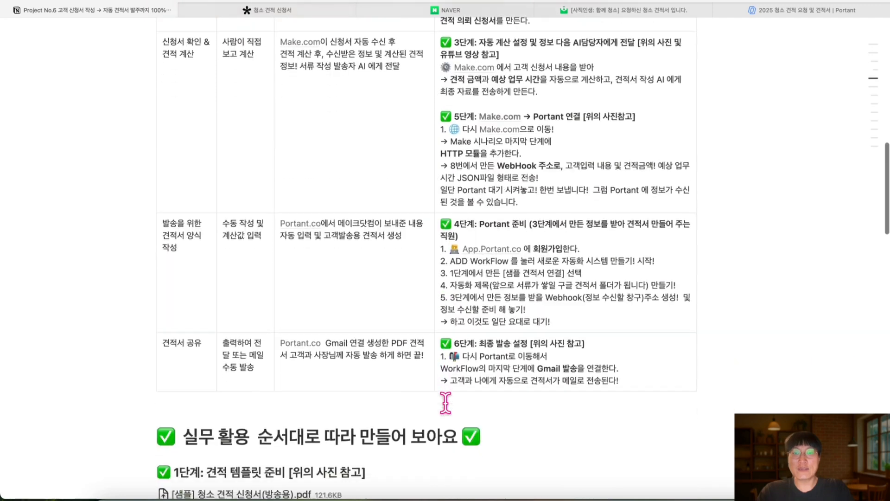
scroll(445, 401, down, 6)
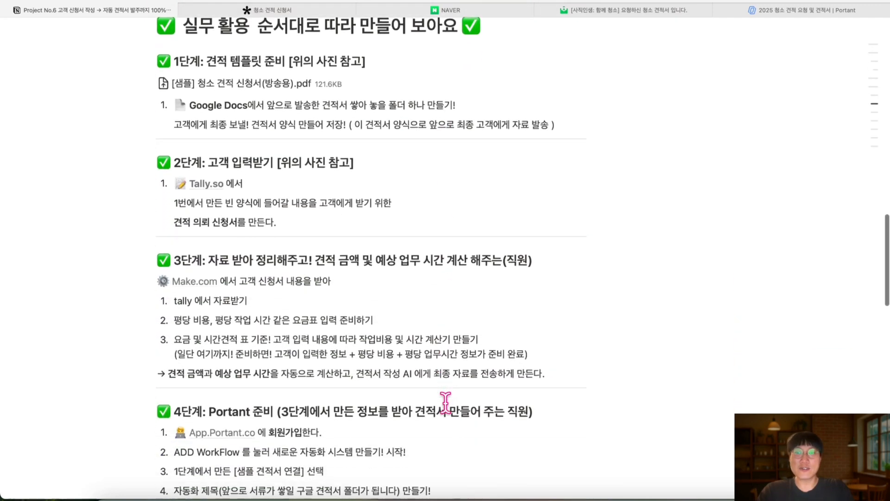
scroll(445, 402, down, 1)
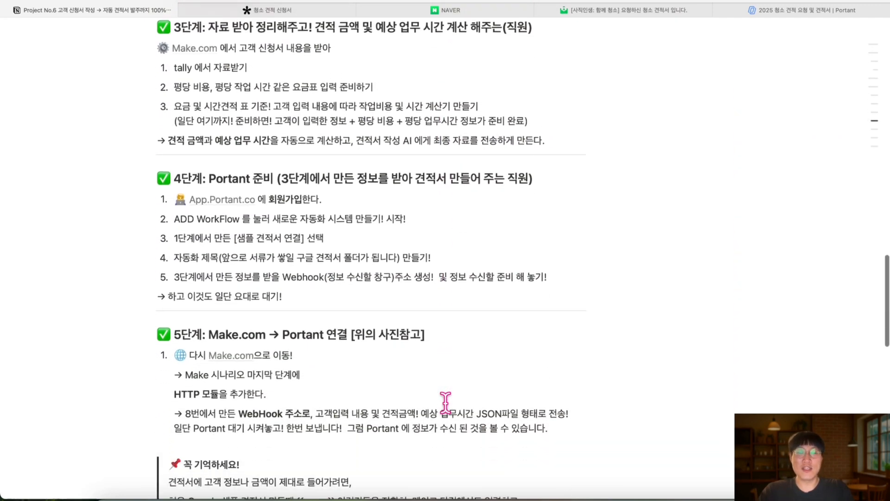